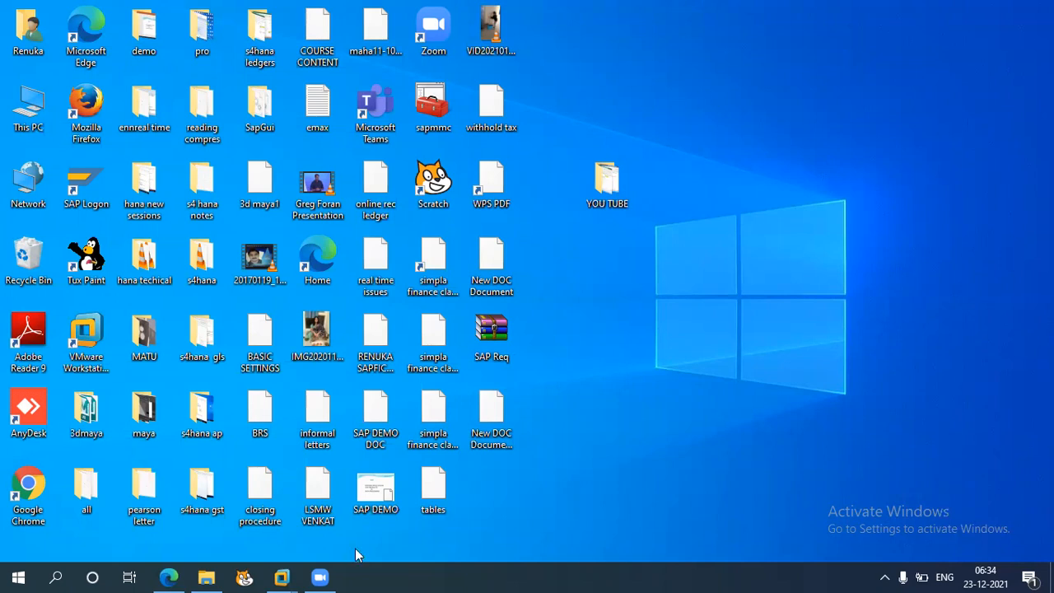
Switch to the ECC 6.0 EHP 5 VM and close the BASIC SETTINGS document without saving changes.
mouse_move(288, 576)
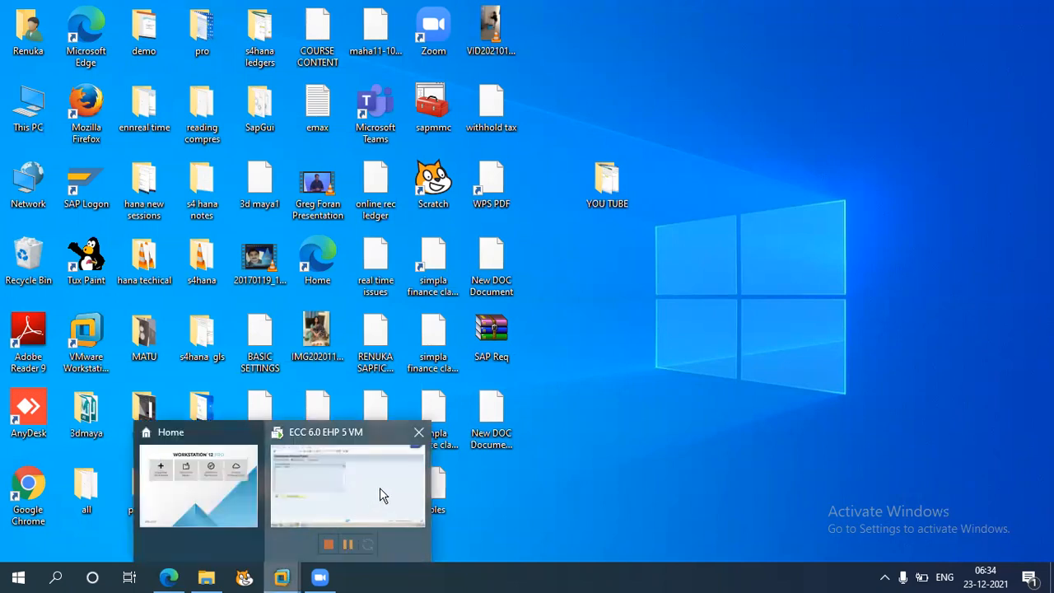
left_click(379, 494)
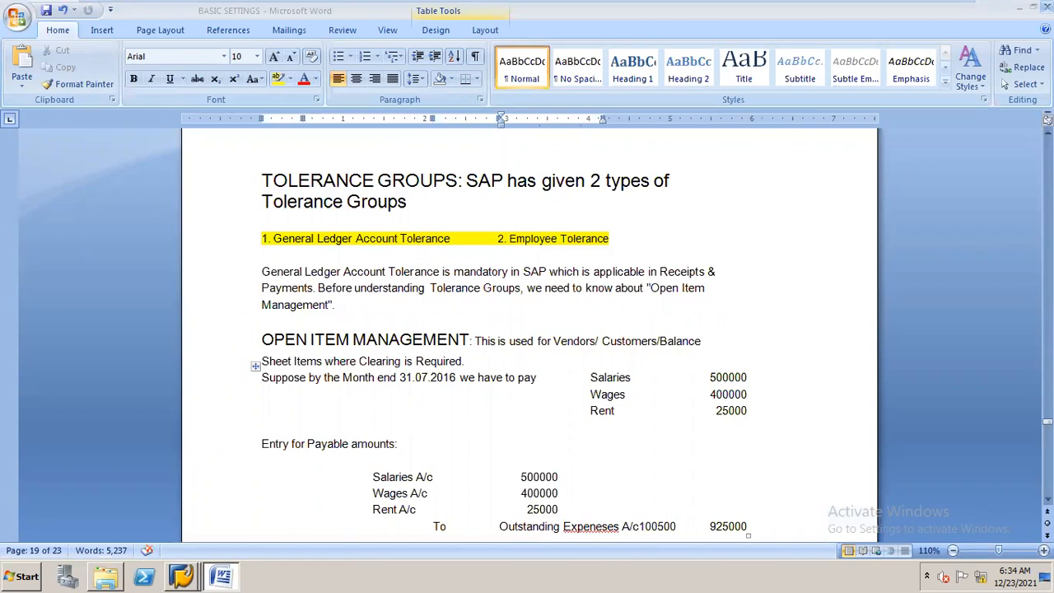
key("alt+F4")
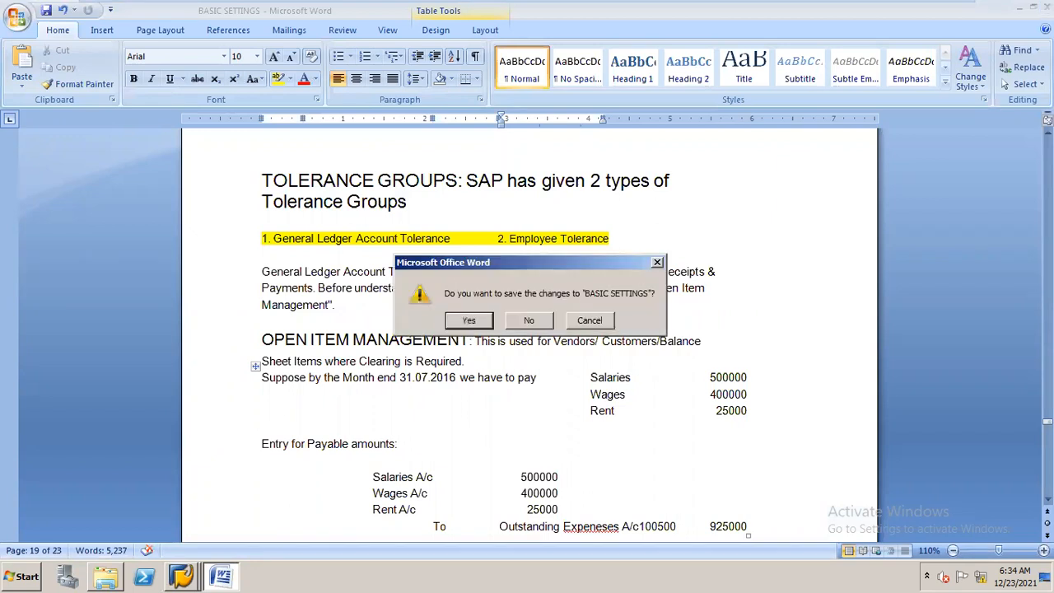
left_click(529, 321)
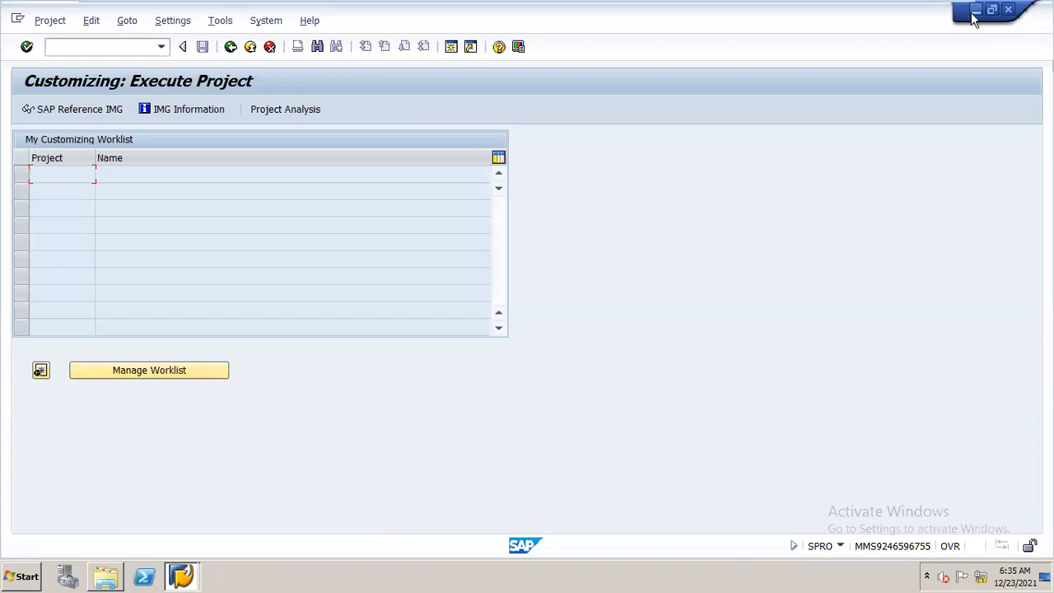
Minimize SAP and open the ASSET ACCOUNTING document from the MY FI CLASS folder.
mouse_move(976, 20)
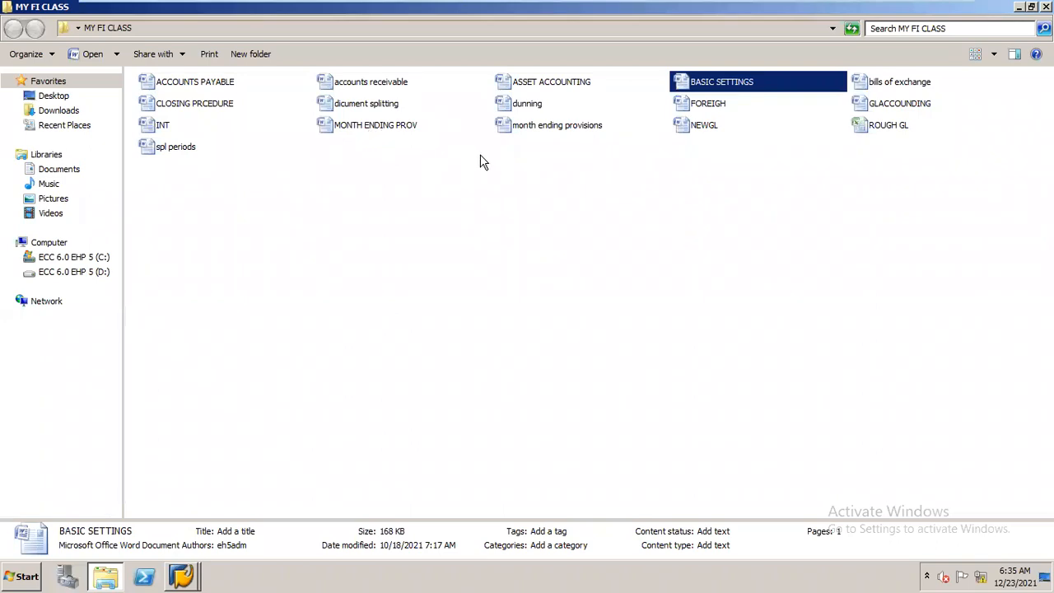
key("Home")
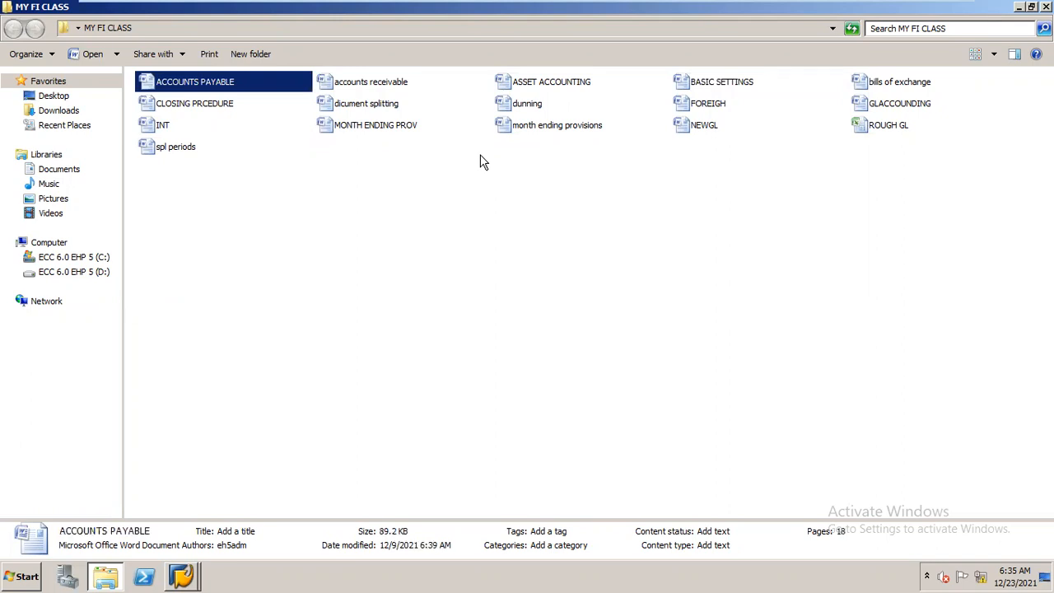
left_click(552, 86)
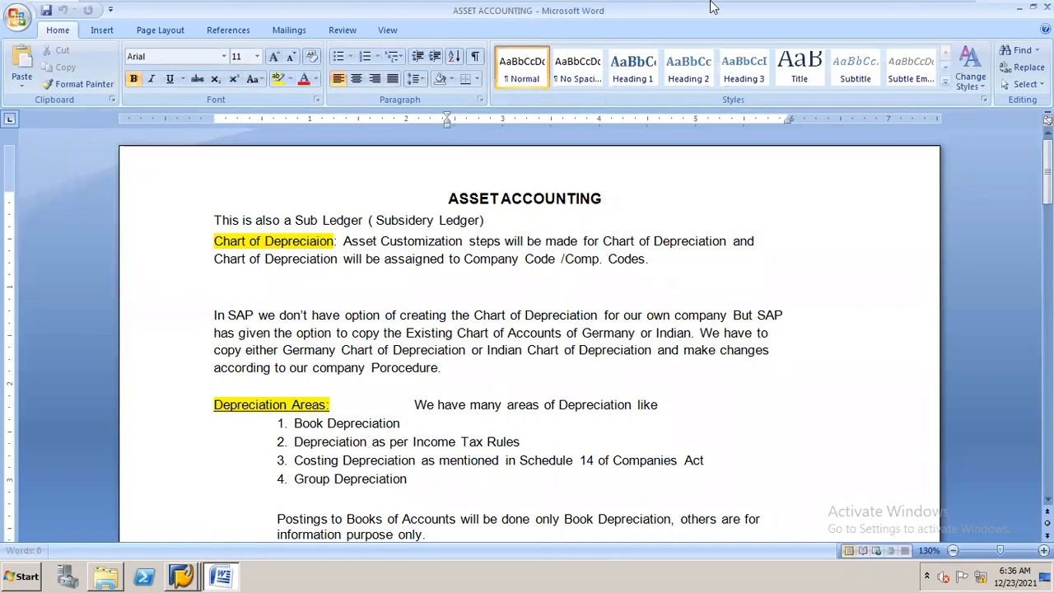
Return to the MY FI CLASS folder, open the ROUGH GL workbook and go to the base methods example on Sheet2.
left_click(1019, 7)
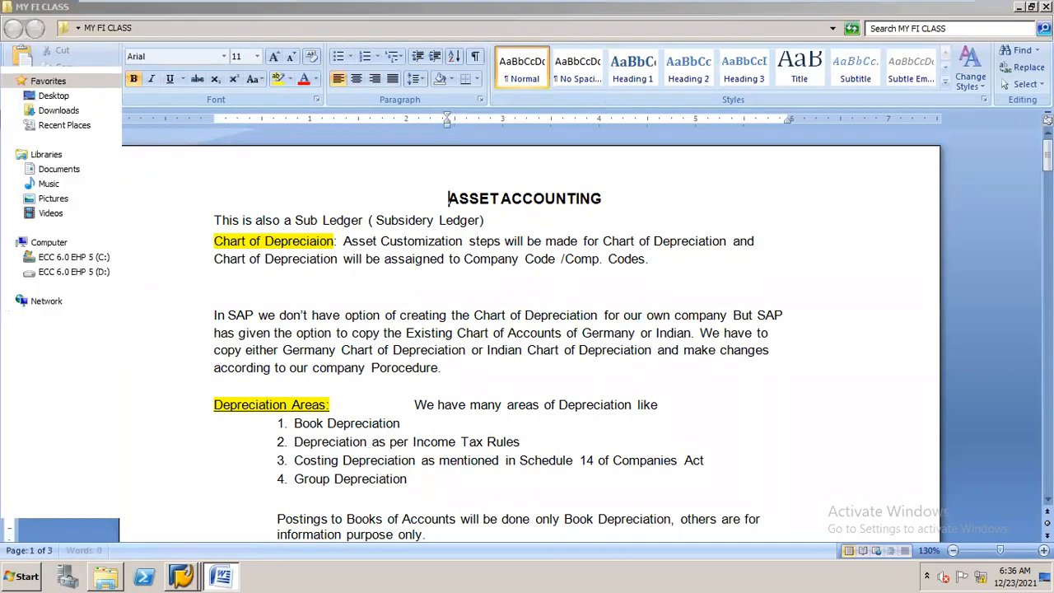
key("r")
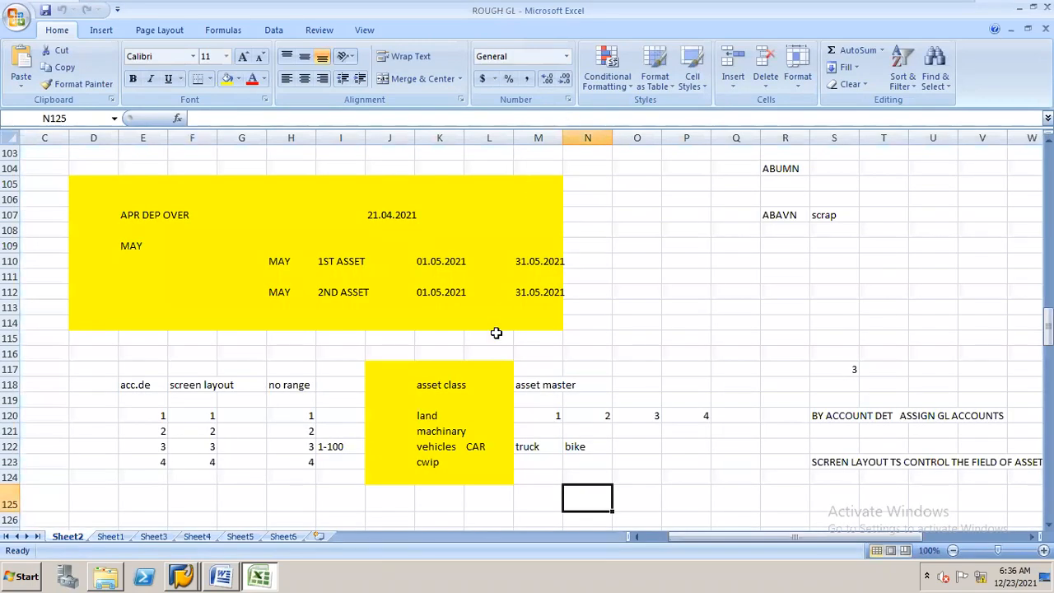
left_click_drag(1048, 326, 1048, 218)
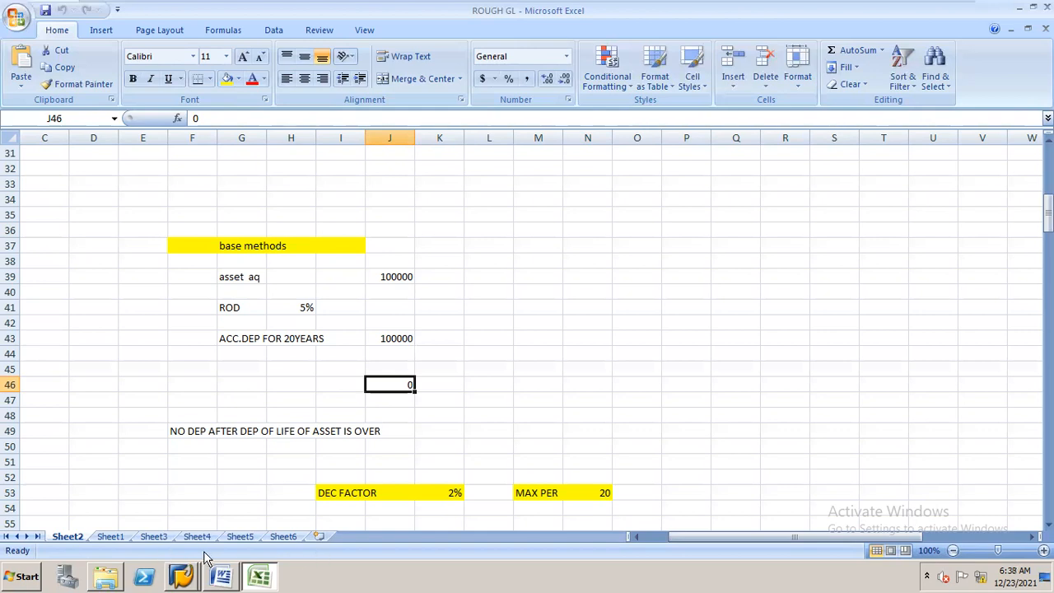
Switch to the SAP Customizing: Execute Project session and display the SAP Reference IMG.
left_click(182, 575)
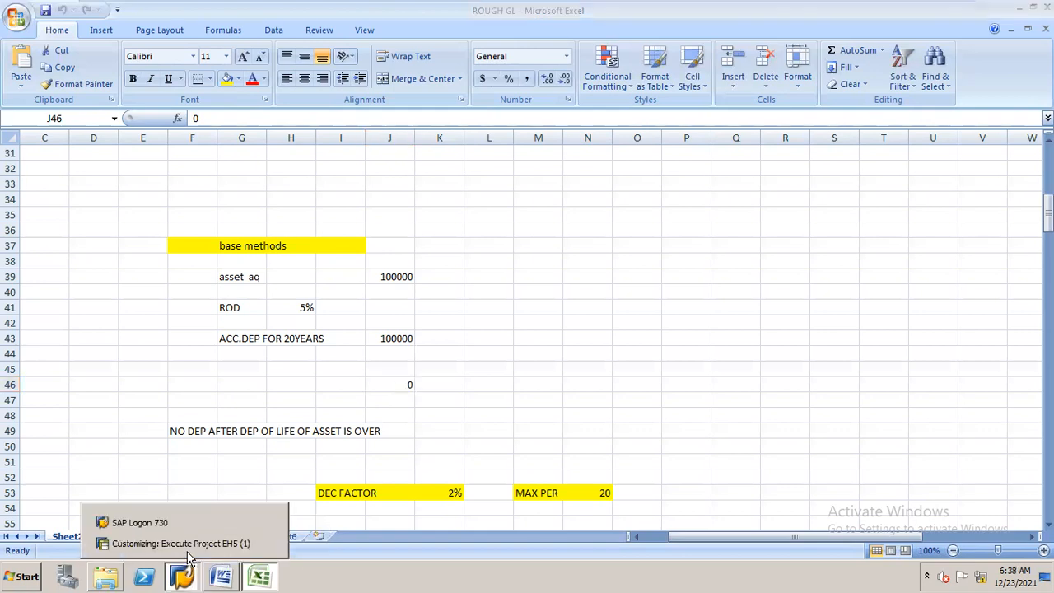
left_click(214, 544)
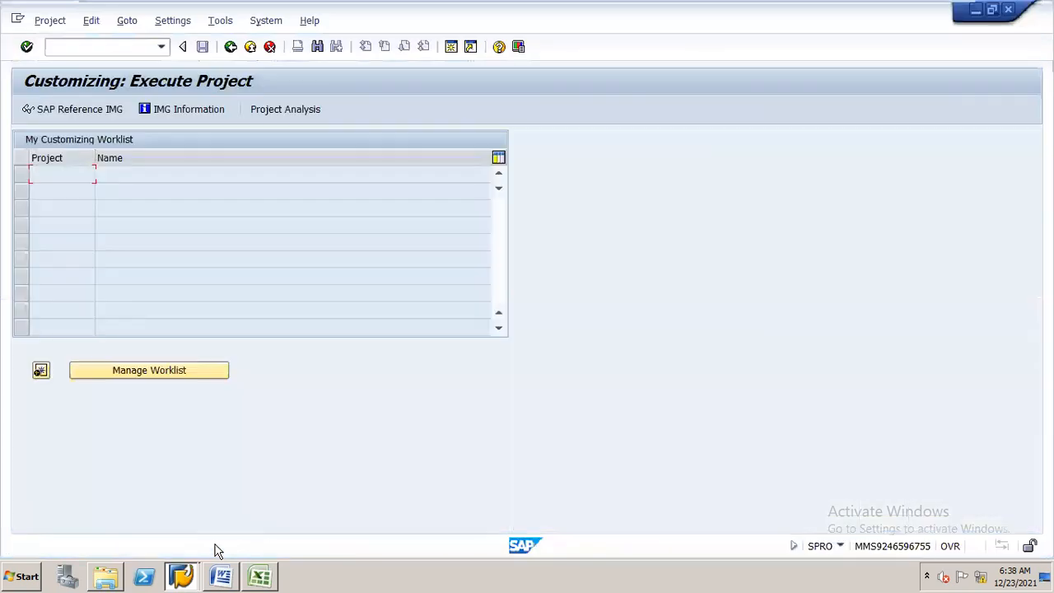
left_click(116, 114)
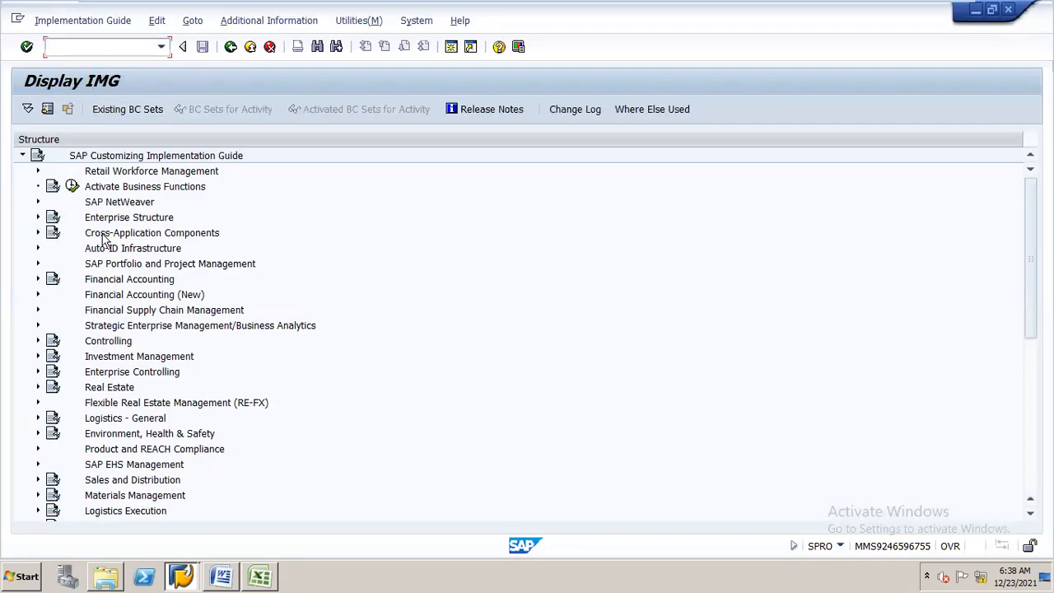
Expand Financial Accounting in the implementation guide, and Asset Accounting beneath it.
left_click(126, 280)
double_click(125, 280)
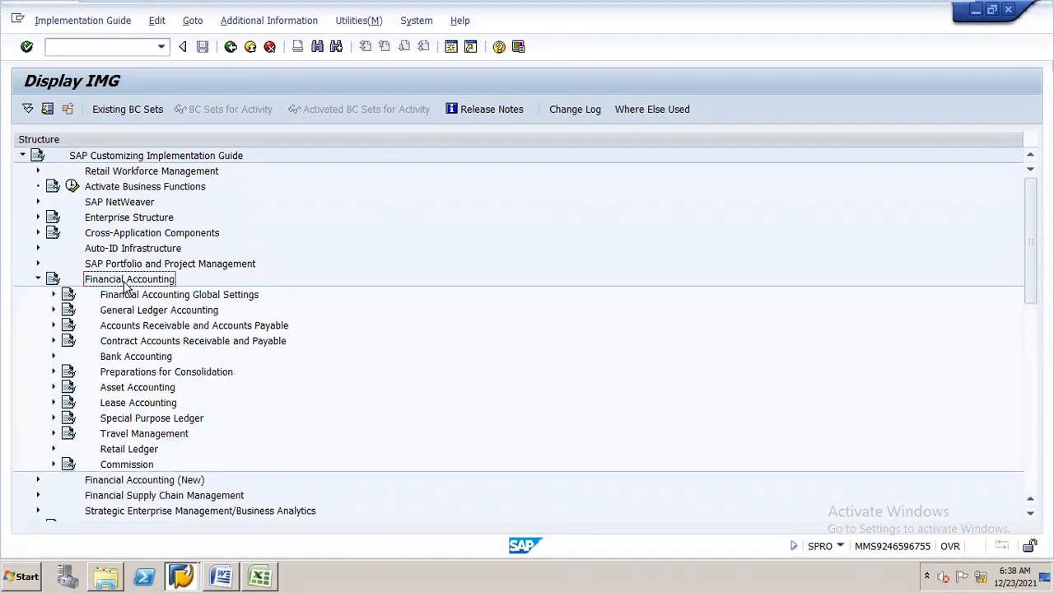
key("Down")
key("Down")
key("Down")
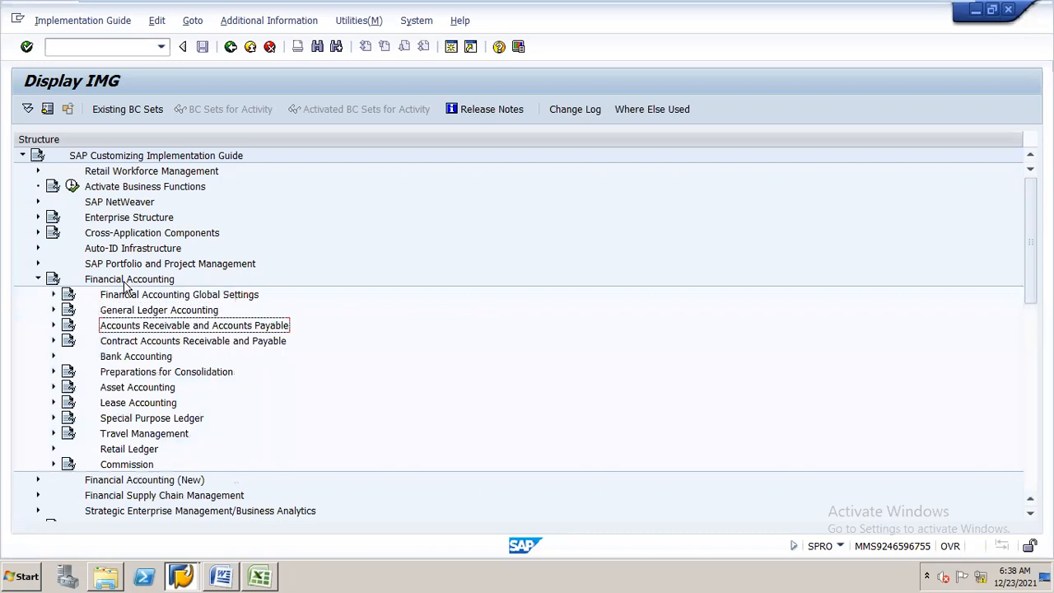
key("Up")
key("Up")
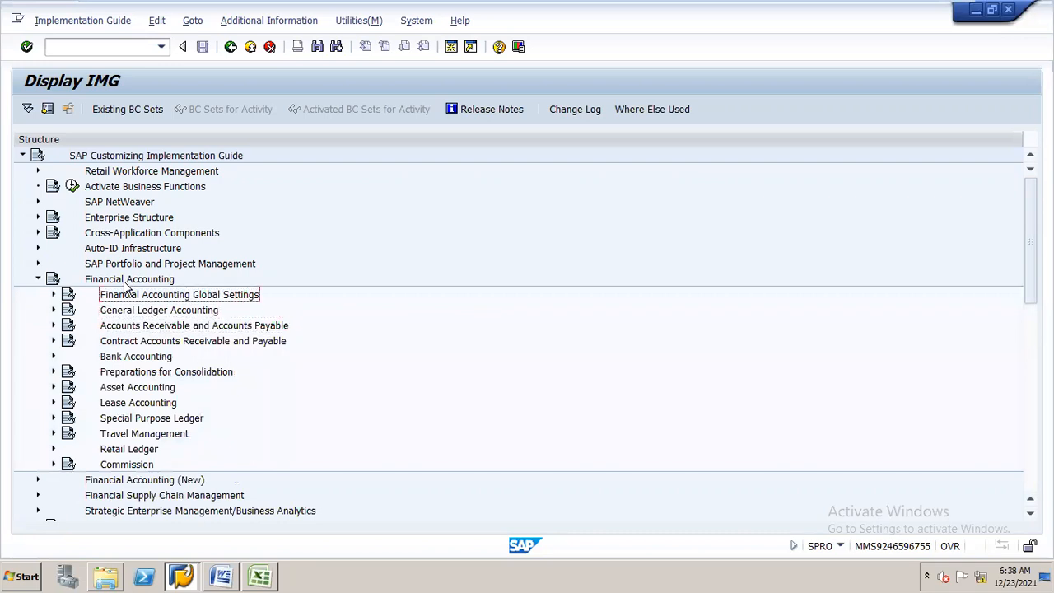
key("Down")
key("Down")
key("Down")
key("Down")
key("Down")
key("Down")
key("Right")
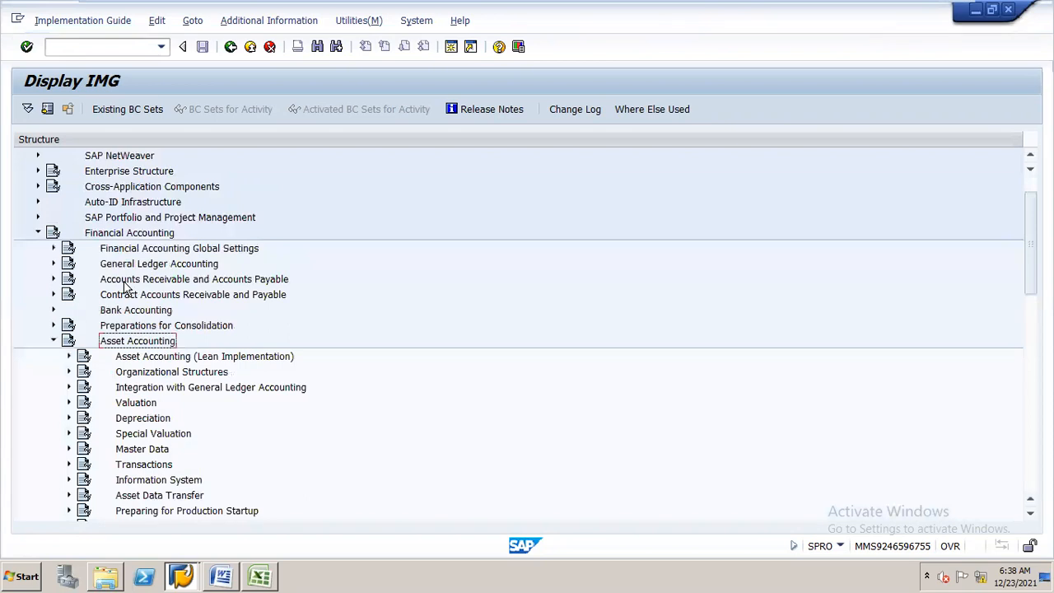
Expand Depreciation under Asset Accounting, and its Valuation Methods node.
key("Down")
key("Down")
key("Down")
key("Down")
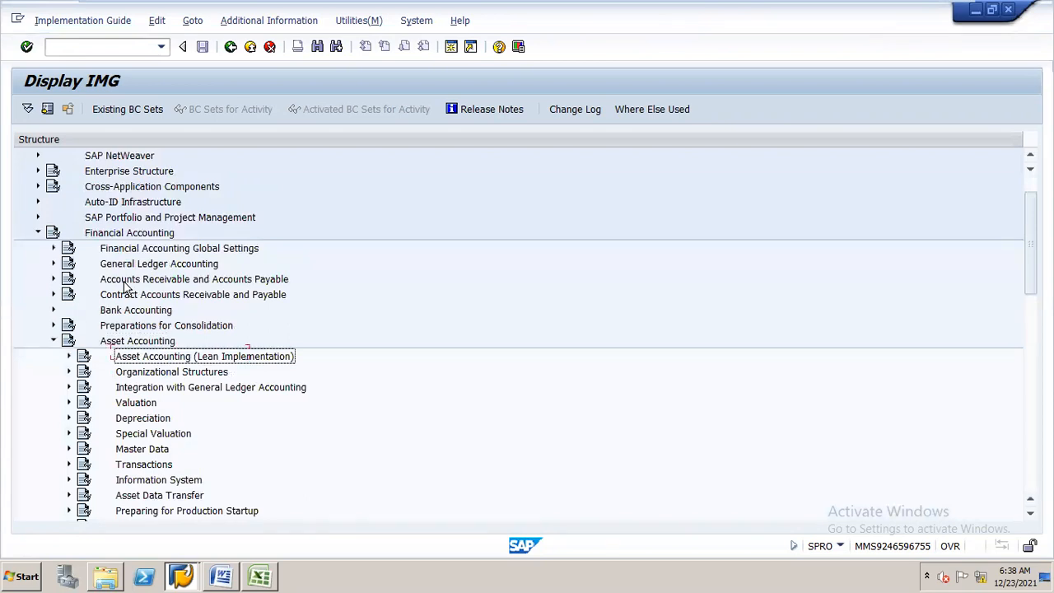
key("Down")
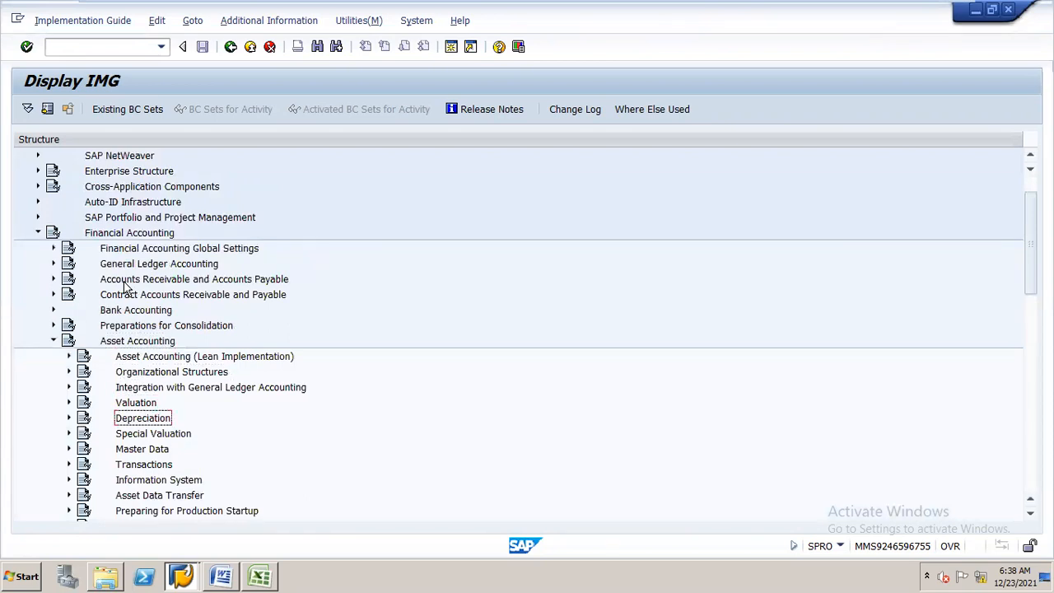
key("Right")
key("Down")
key("Down")
key("Down")
key("Down")
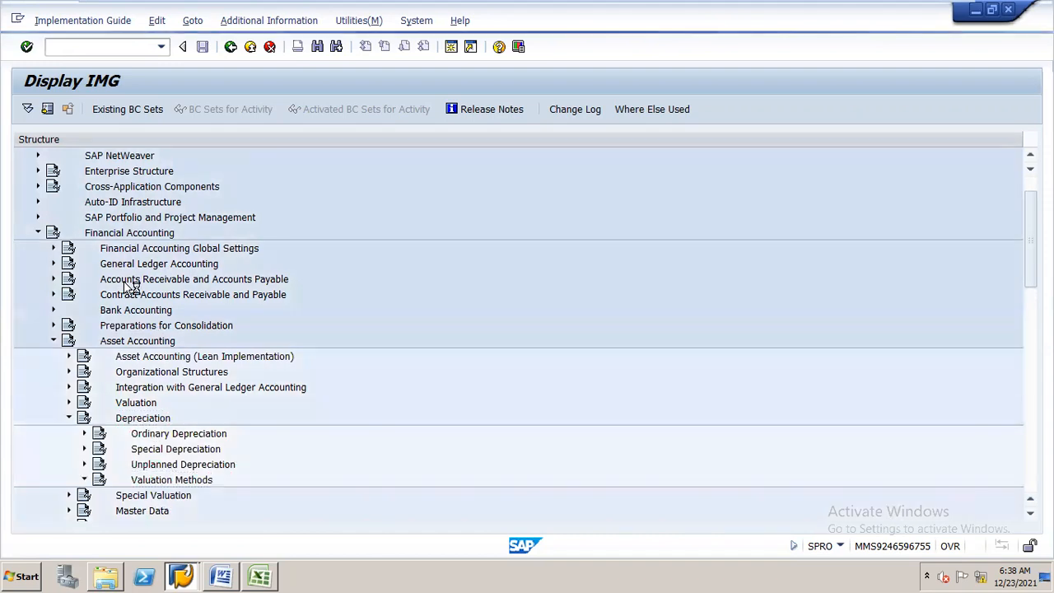
key("Right")
key("Down")
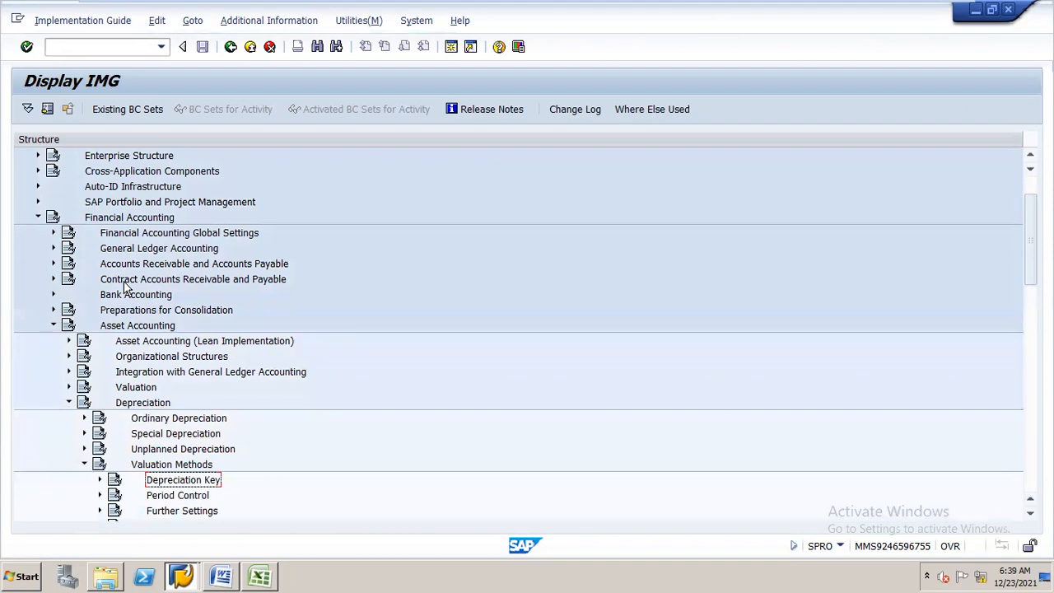
Expand Depreciation Key under Valuation Methods, and its Calculation Methods node.
key("Right")
key("Down")
key("Down")
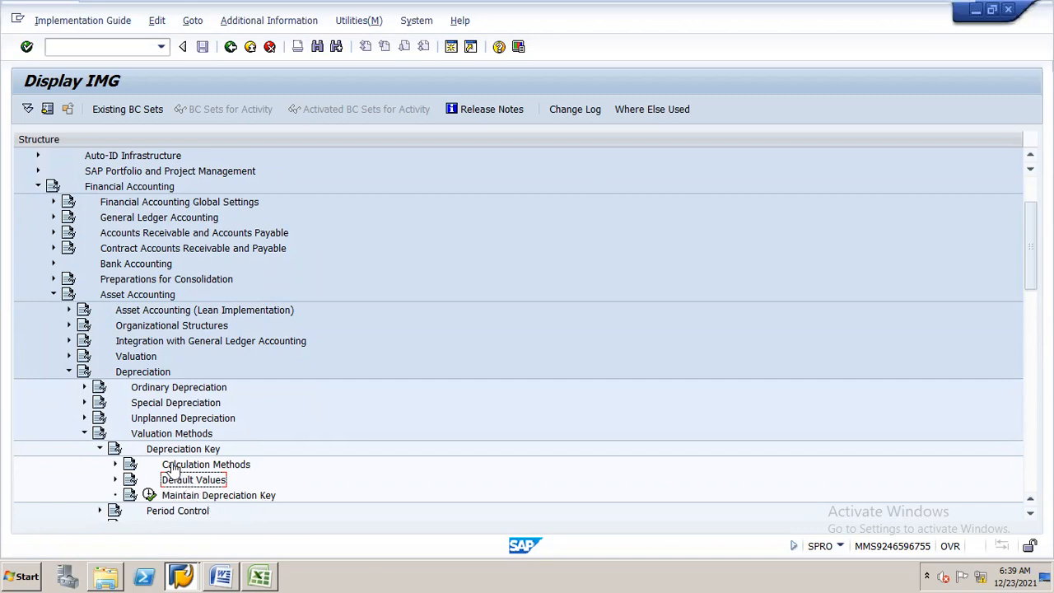
left_click(184, 466)
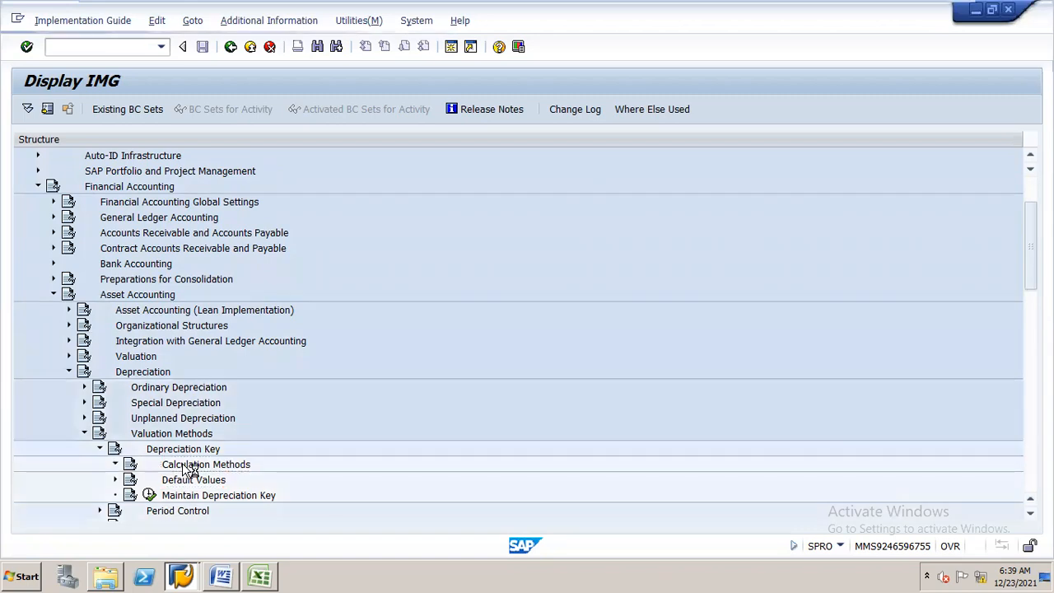
double_click(185, 466)
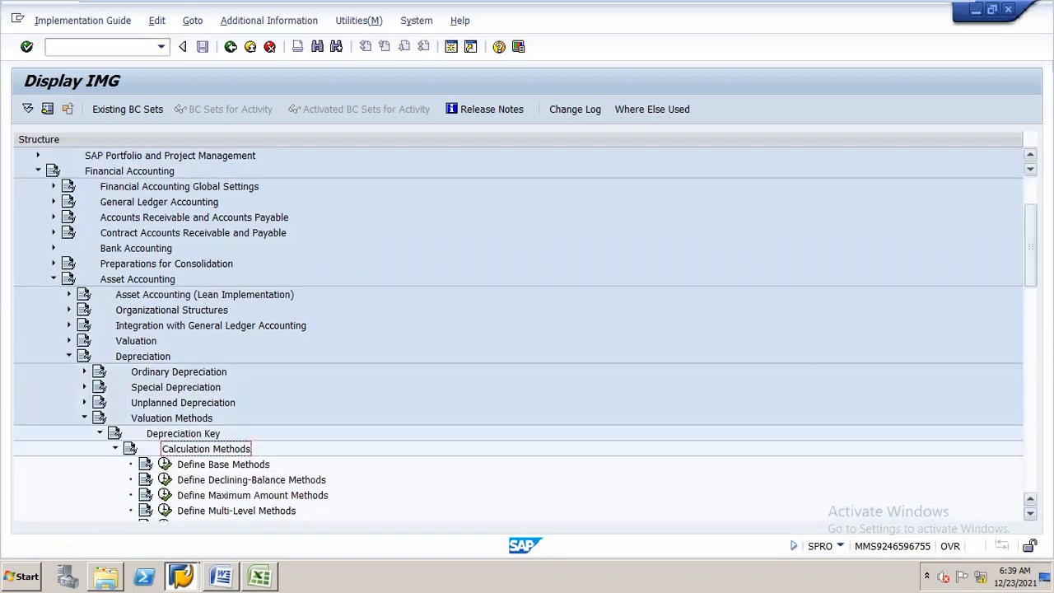
scroll(1030, 247, "down", 2)
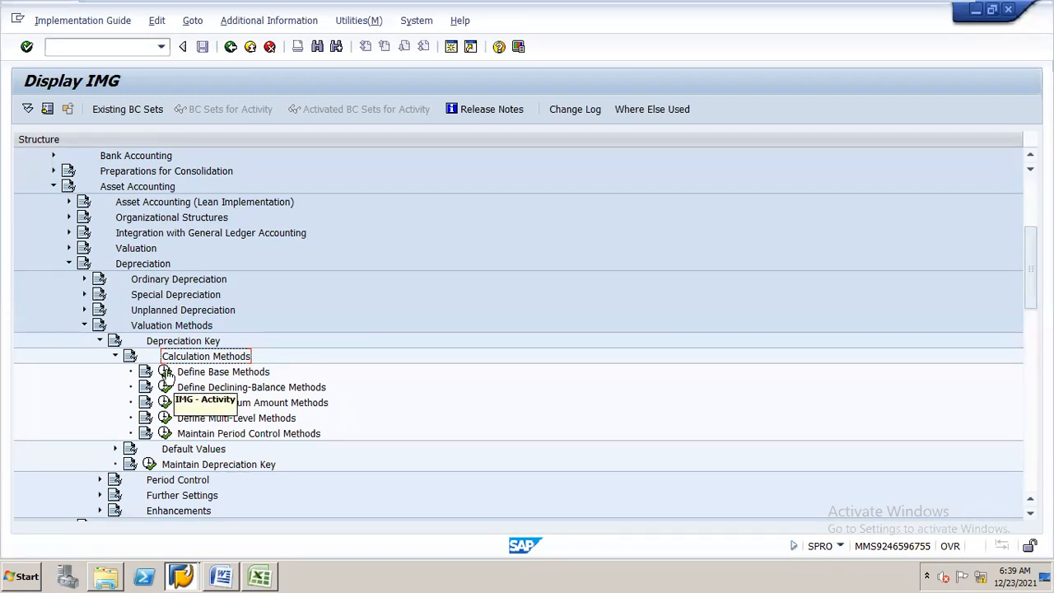
Run Define Base Methods, view the details of base method 0014, and return to the implementation guide.
left_click(167, 372)
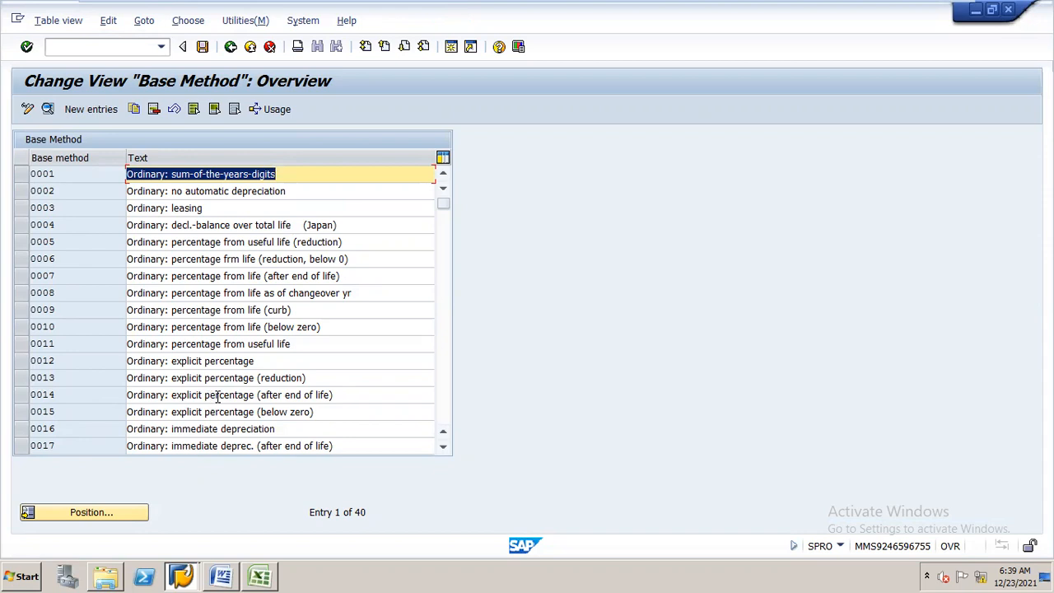
double_click(284, 396)
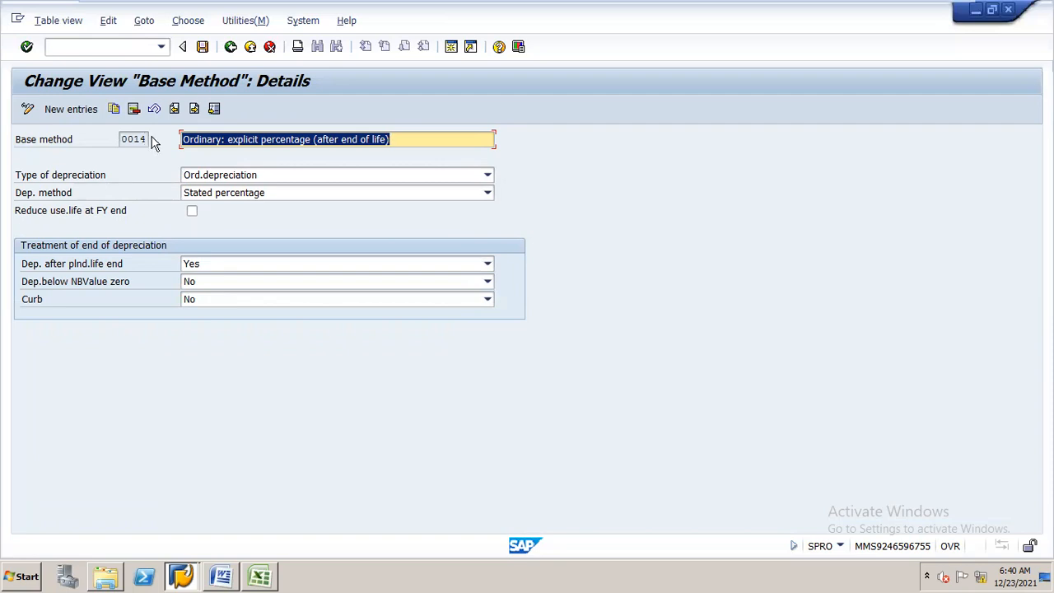
left_click(230, 47)
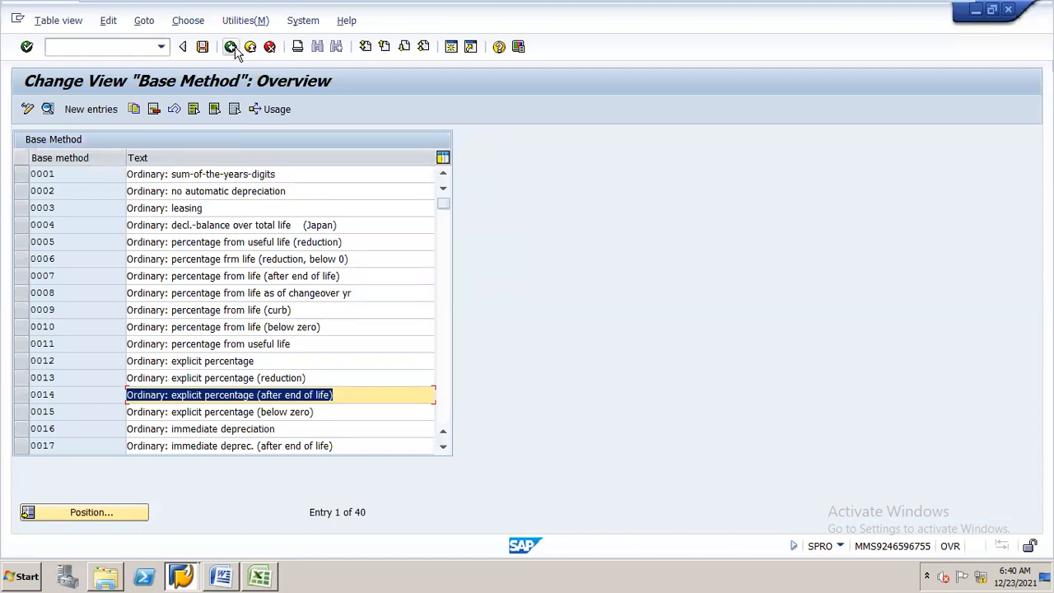
left_click(230, 47)
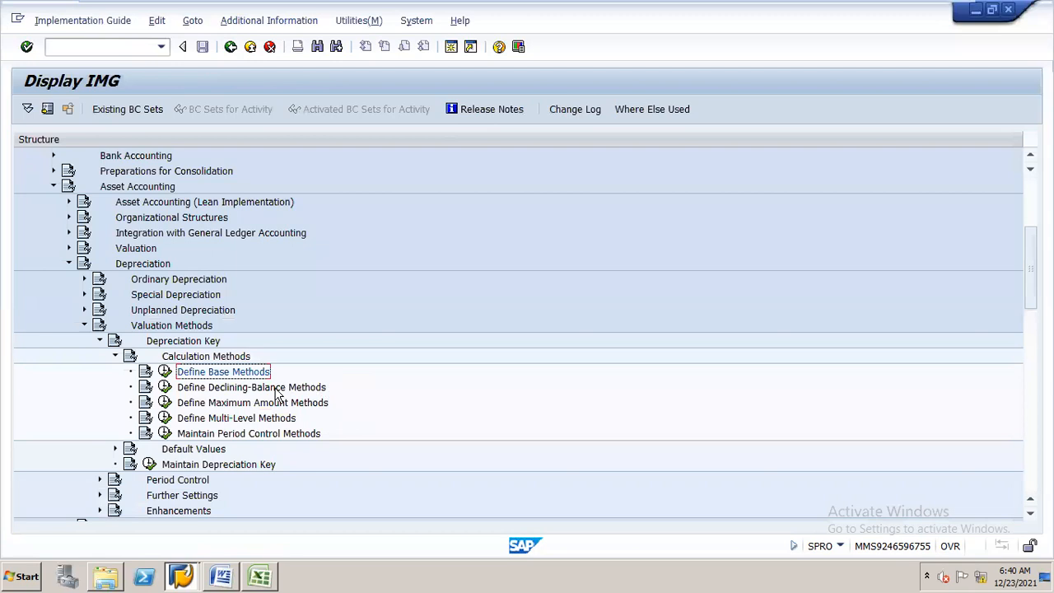
Run Define Declining-Balance Methods and examine the factor and percentage settings of methods 001 and 002.
left_click(165, 387)
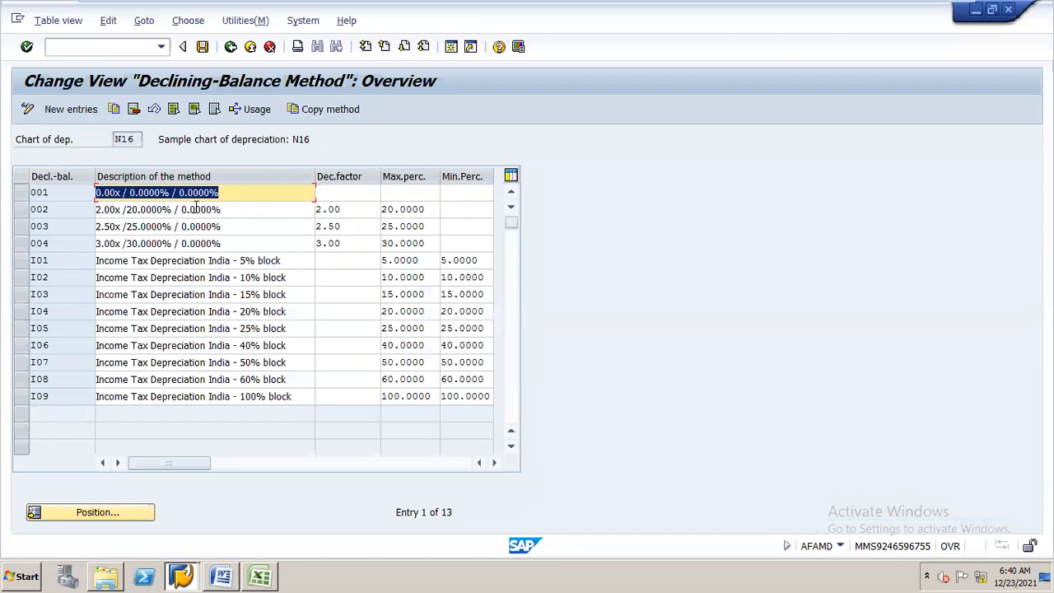
left_click(24, 193)
left_click(41, 192)
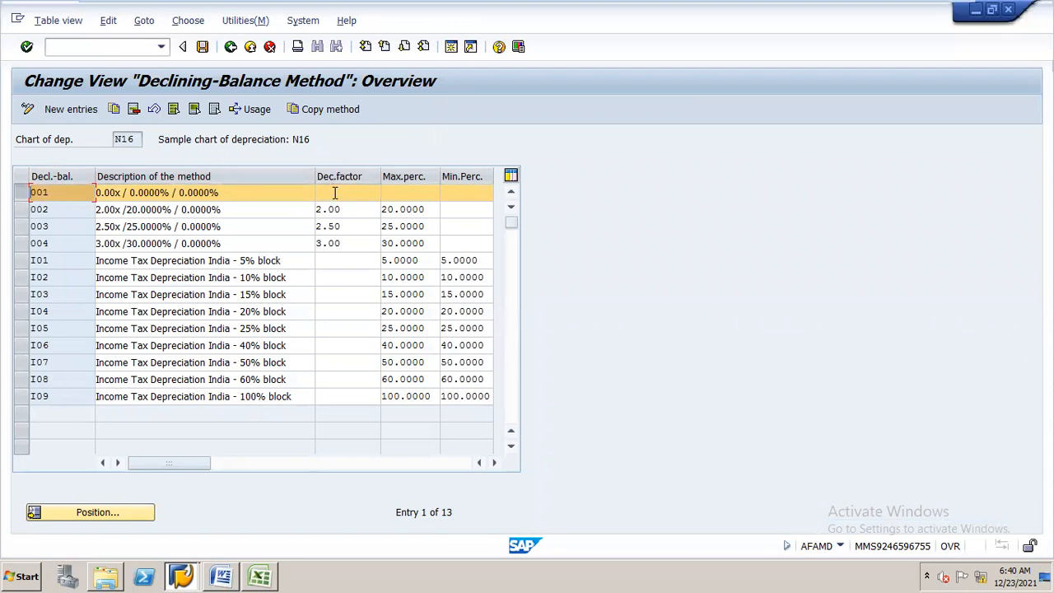
left_click(416, 191)
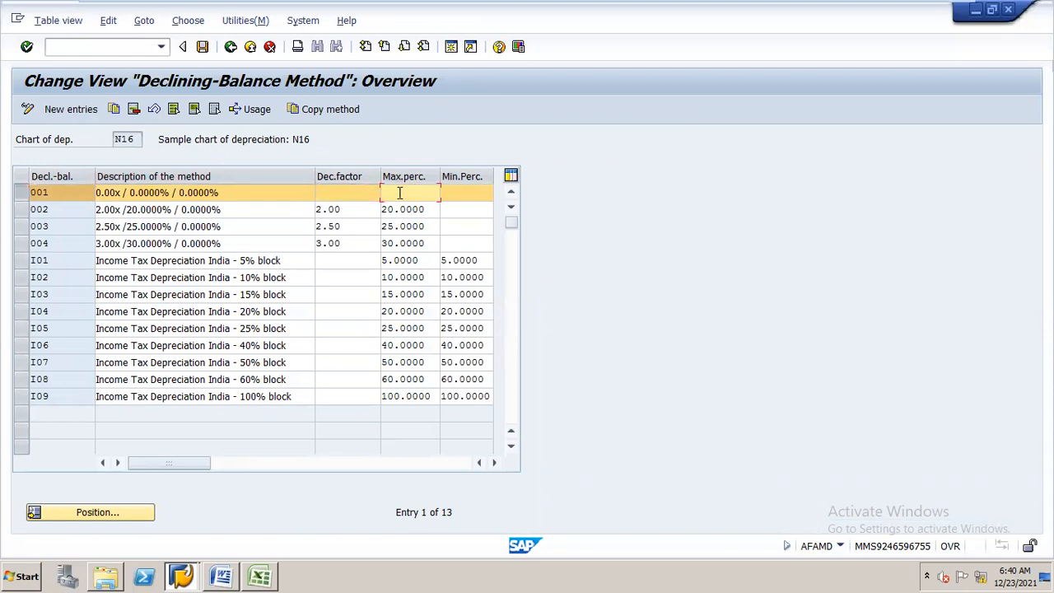
left_click(24, 209)
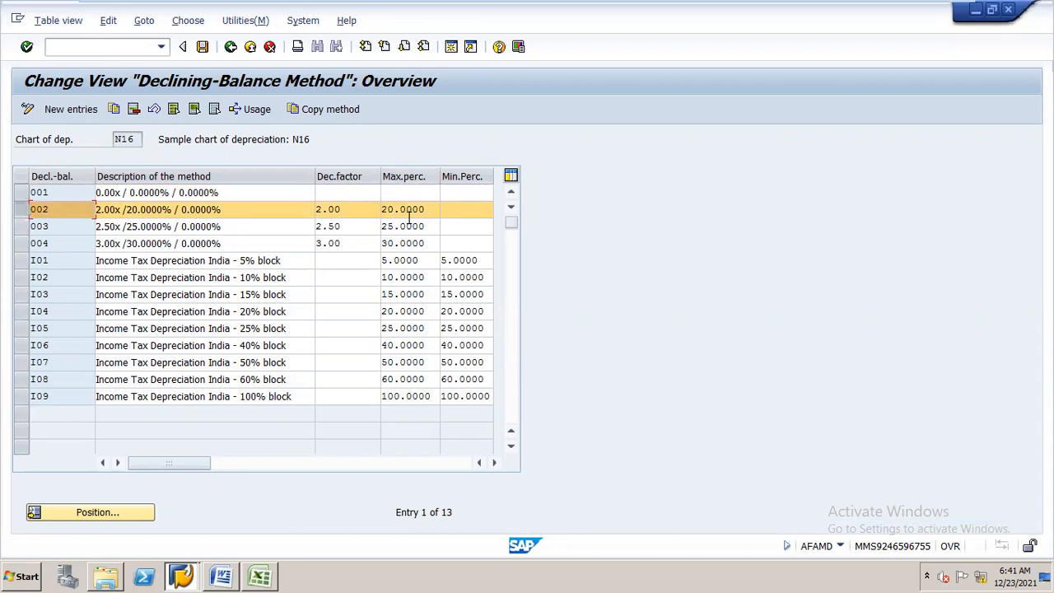
Switch to the ROUGH GL Excel workbook and examine the declining-factor example, comparing the amounts in cells O68 and R68.
left_click(261, 566)
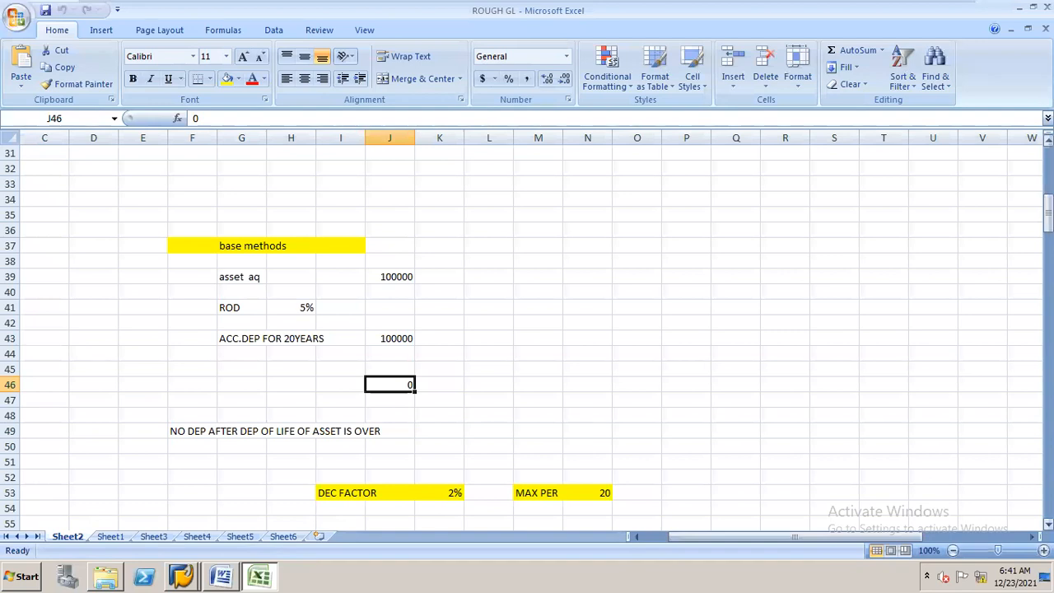
scroll(527, 330, "down", 2)
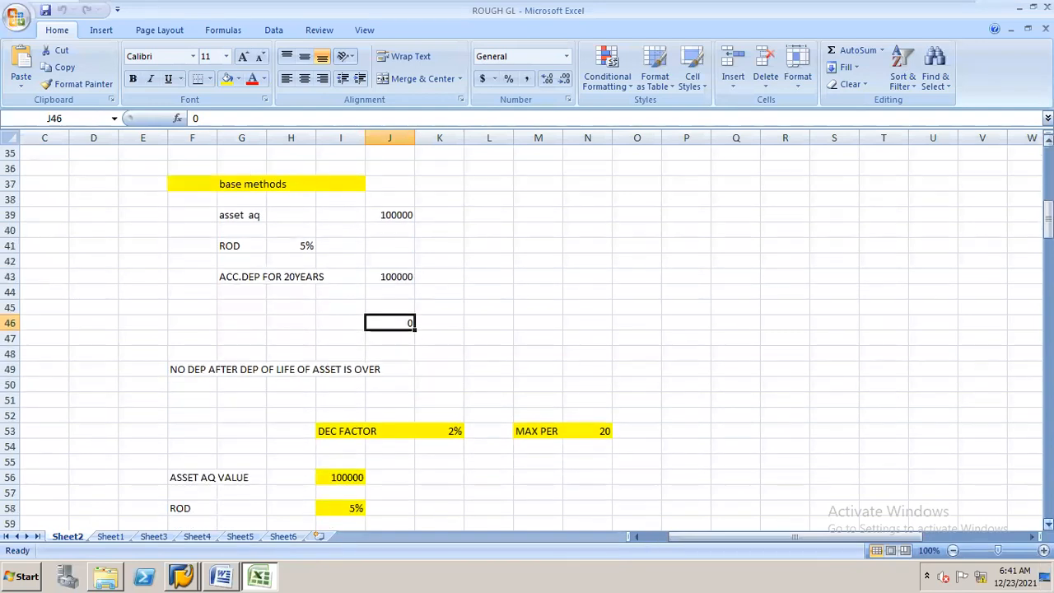
scroll(527, 329, "down", 3)
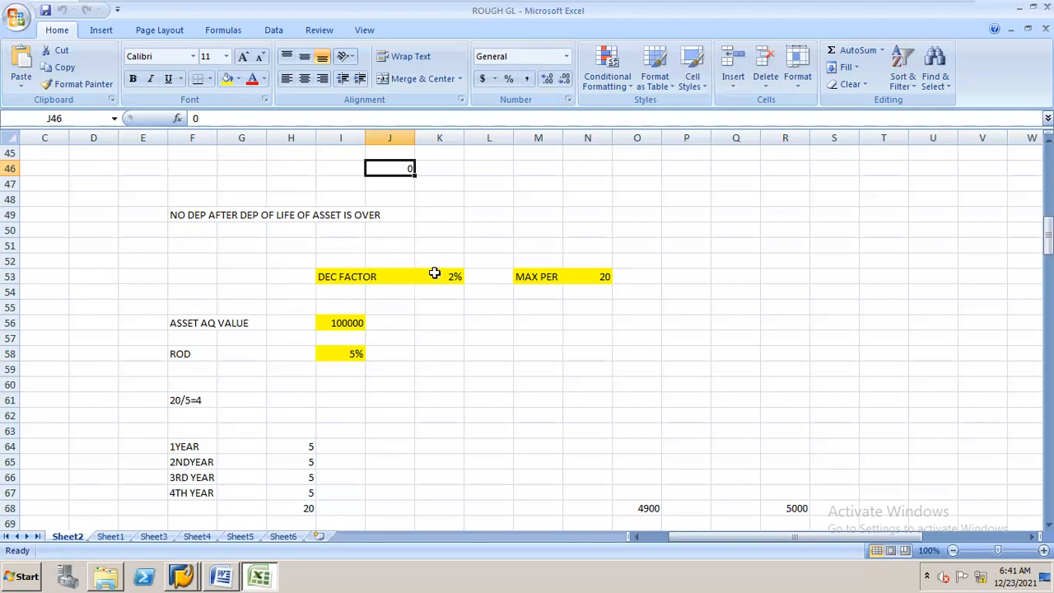
left_click_drag(1047, 235, 1048, 244)
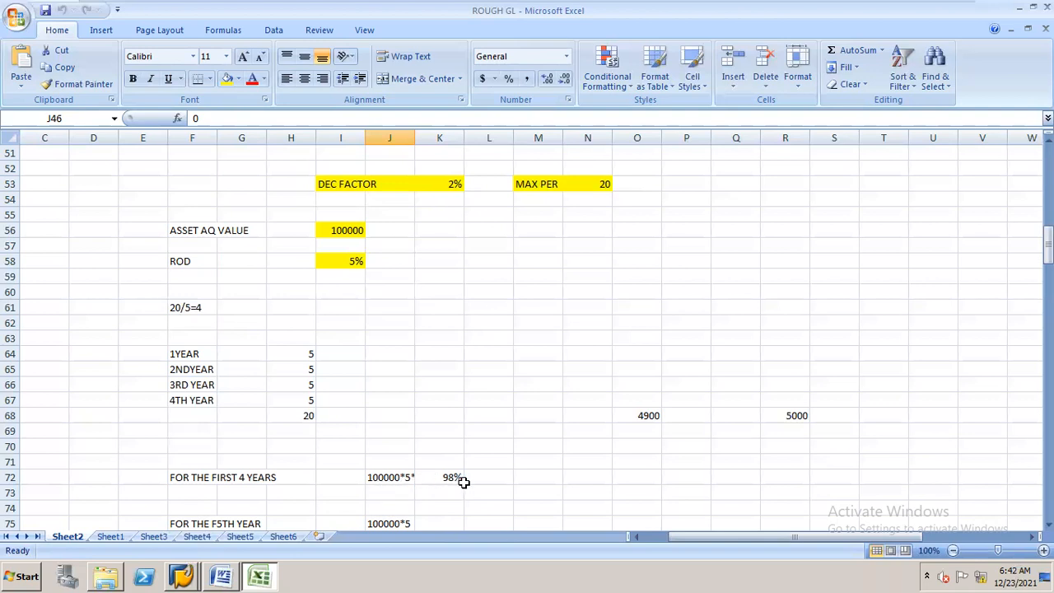
left_click(640, 418)
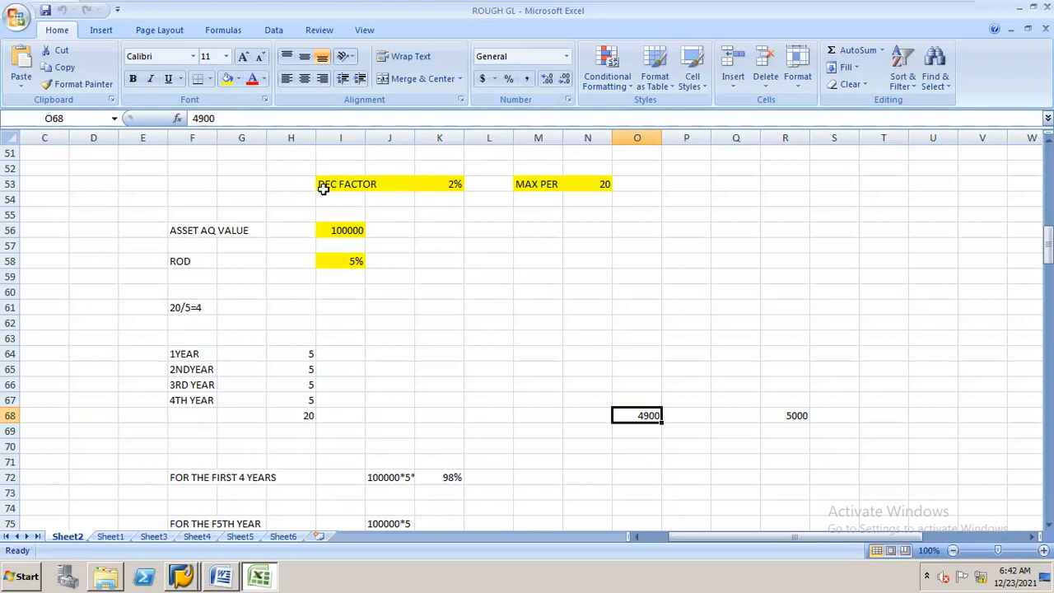
left_click(793, 415)
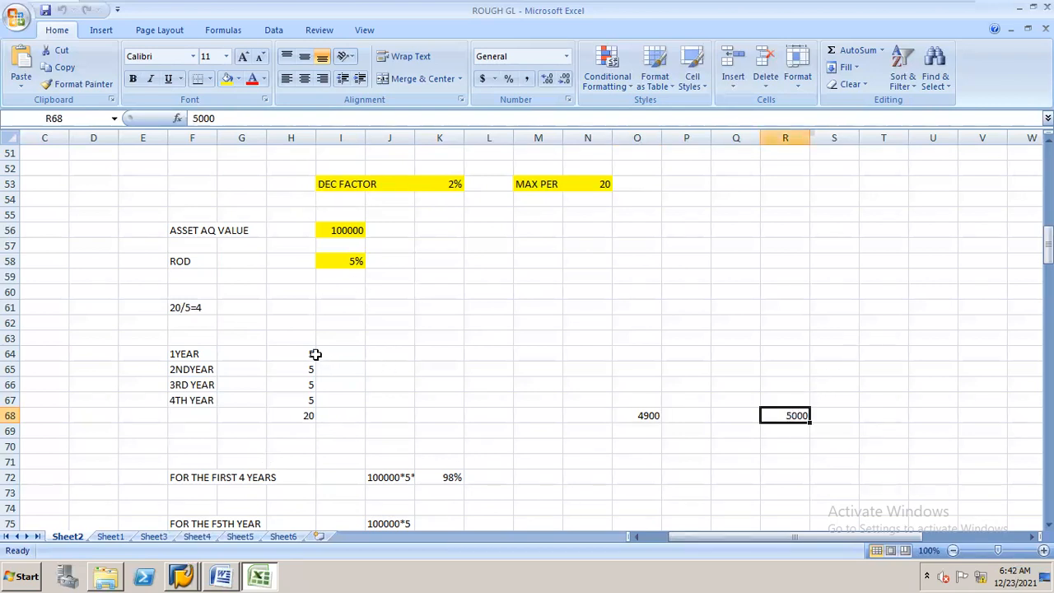
left_click(646, 416)
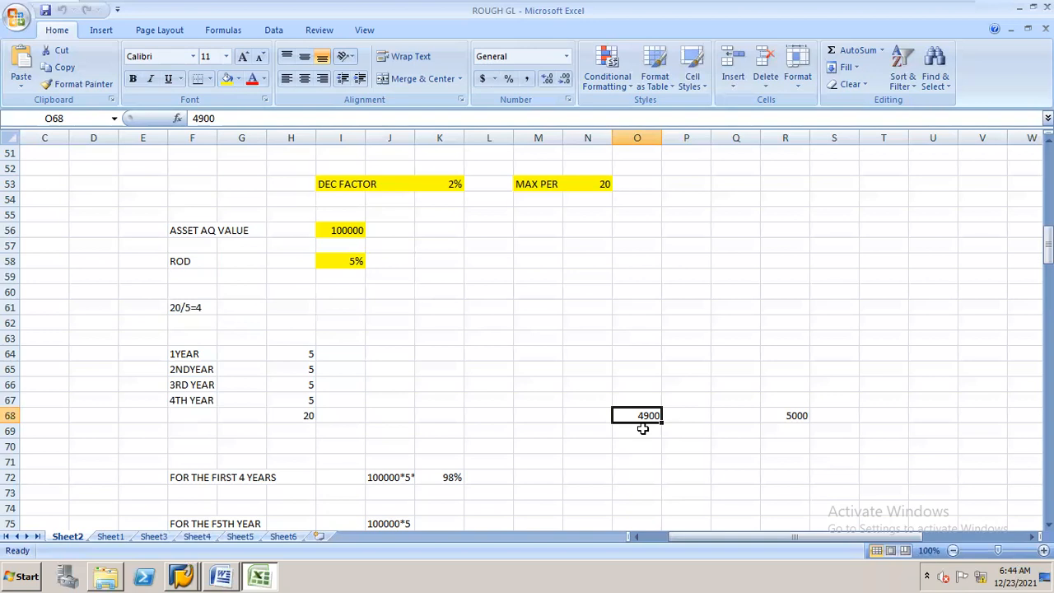
Switch back to SAP, review declining-balance methods 002 and 001, and return to the implementation guide.
key("alt+Tab")
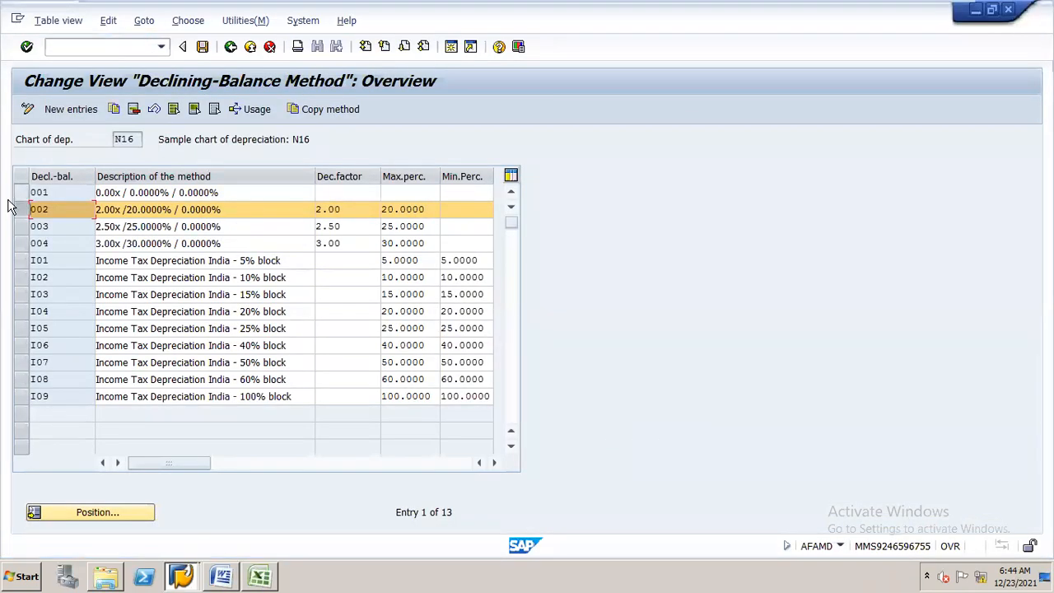
left_click(22, 209)
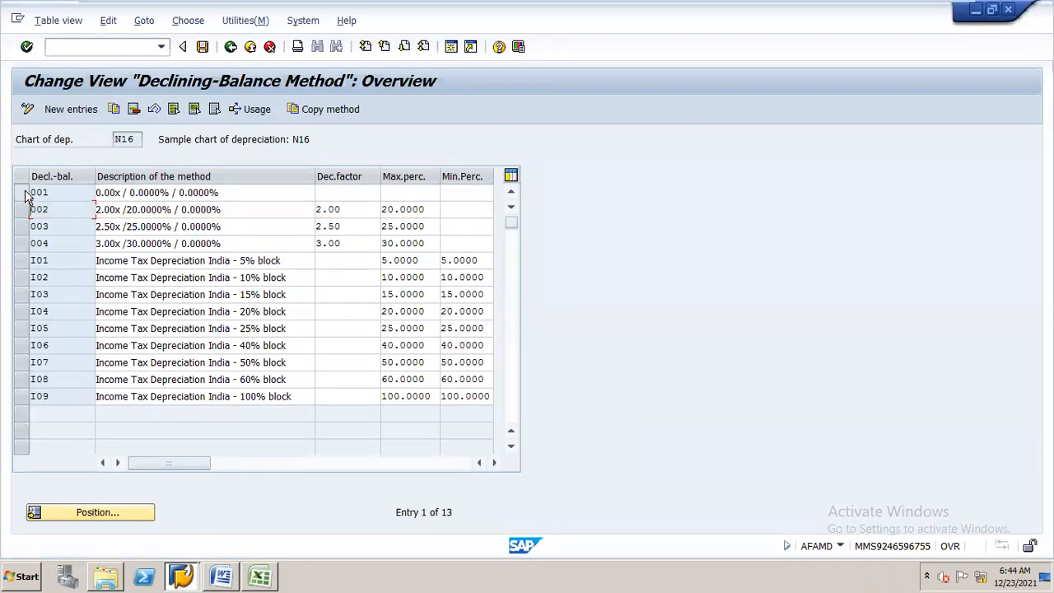
left_click(24, 195)
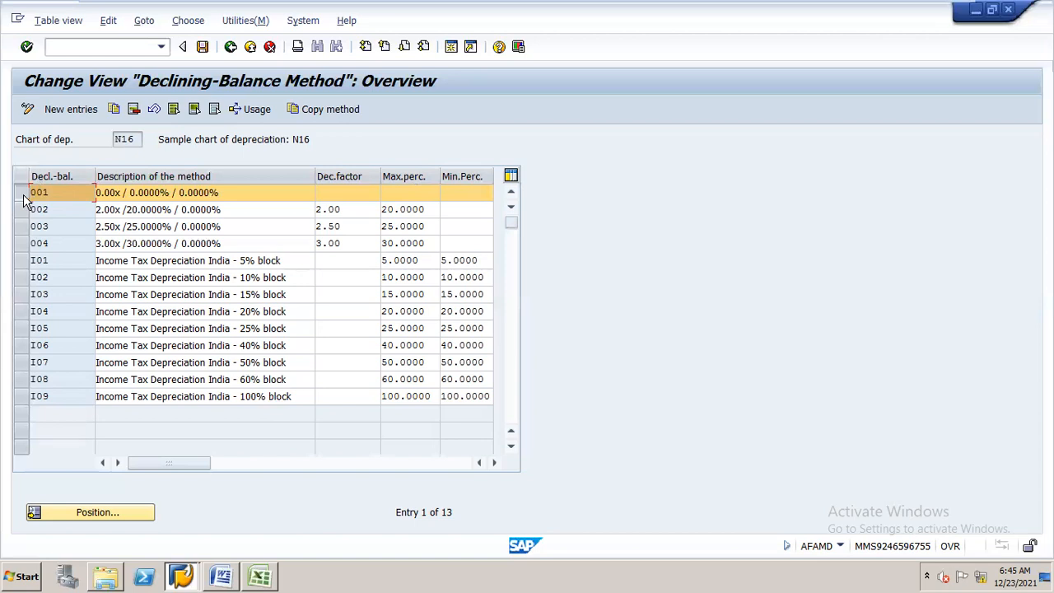
left_click(231, 47)
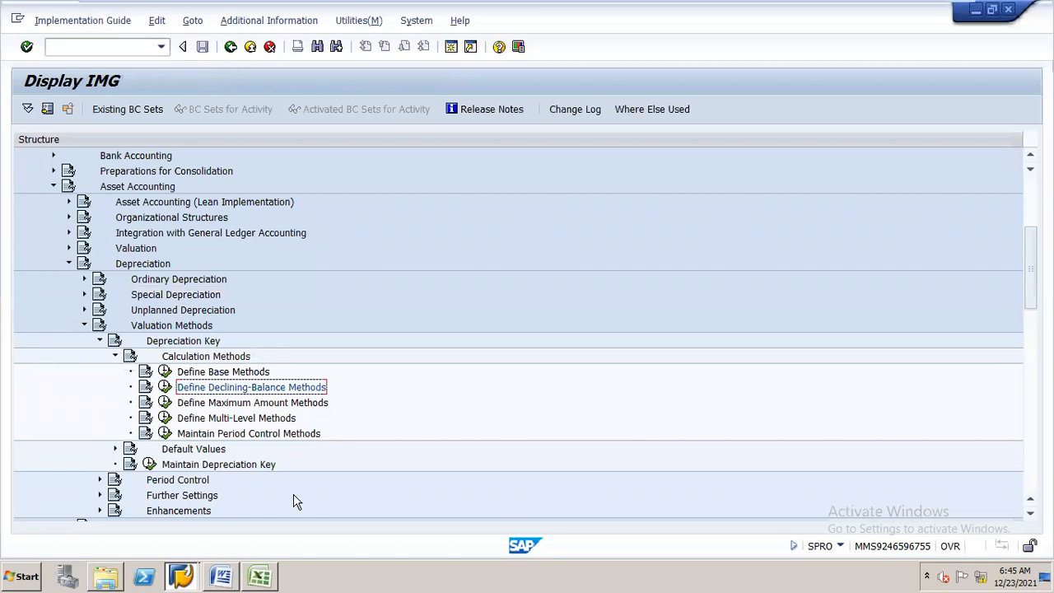
Run Define Multi-Level Methods and start a new entry with multilevel method code N11.
left_click(165, 429)
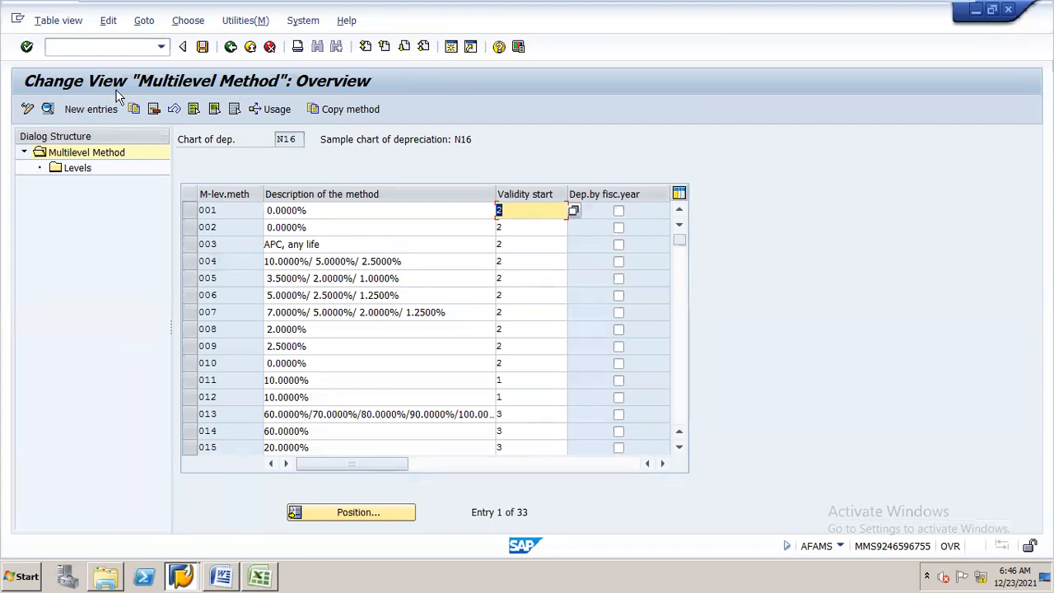
left_click(99, 114)
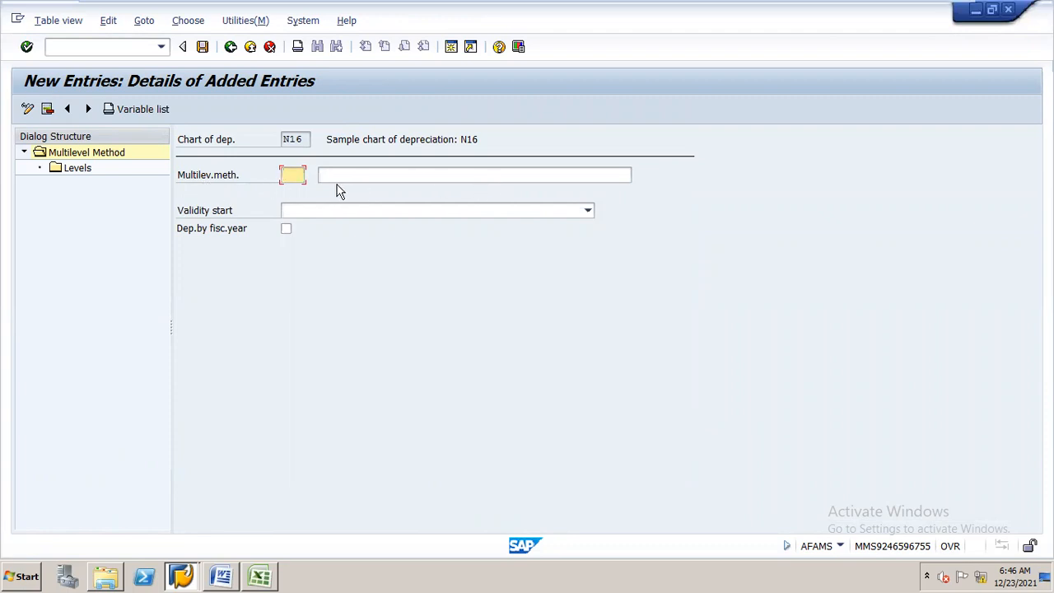
type("N")
type("1")
type("6")
key("BackSpace")
key("BackSpace")
type("11")
Describe multilevel method N11 as SLM and set its validity start to From ordinary depreciation start date.
left_click(346, 172)
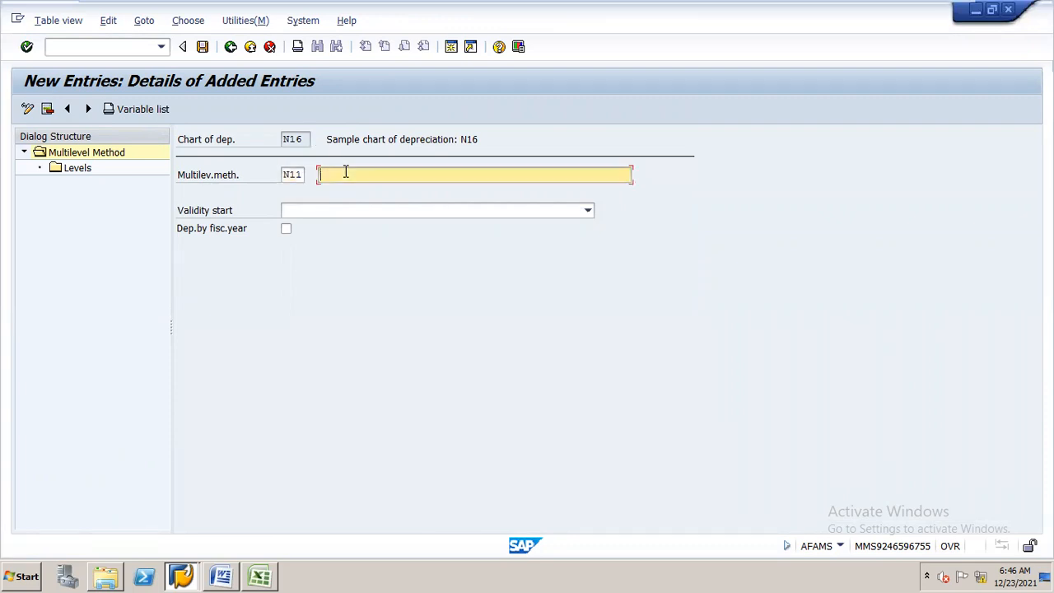
type("S")
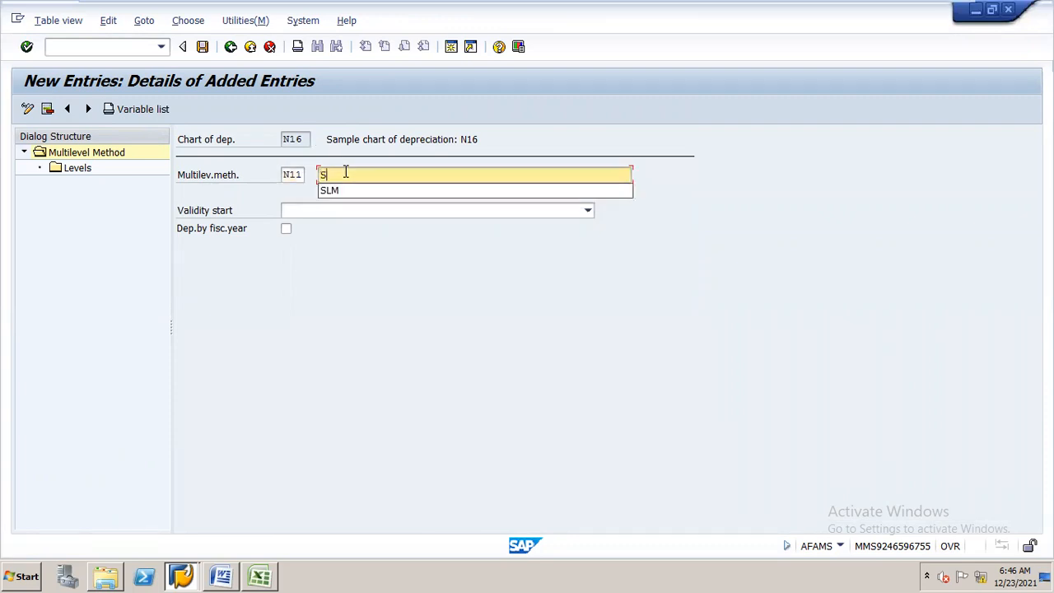
key("Down")
key("Return")
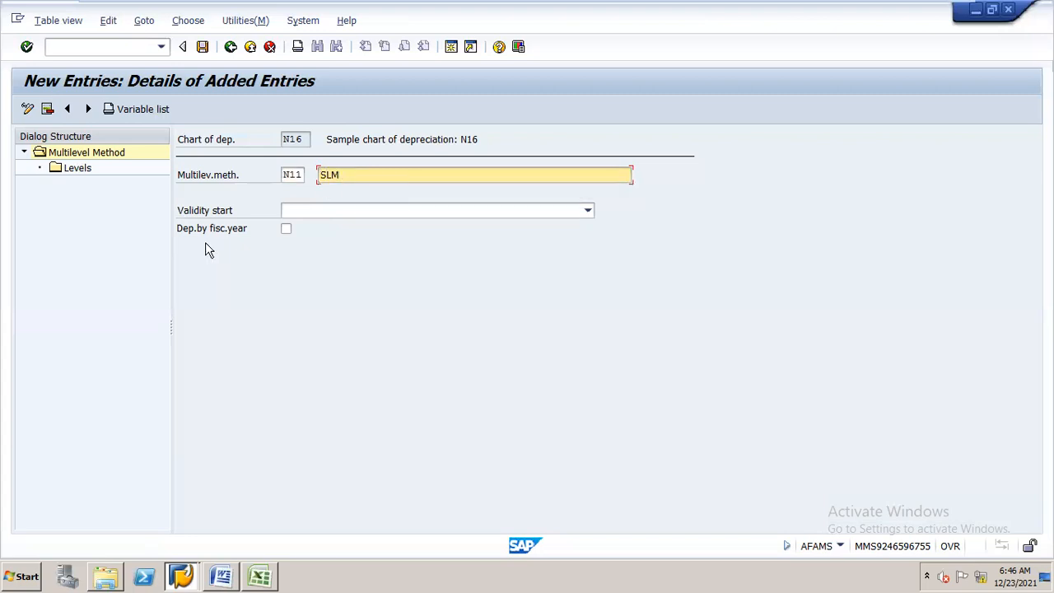
left_click(585, 214)
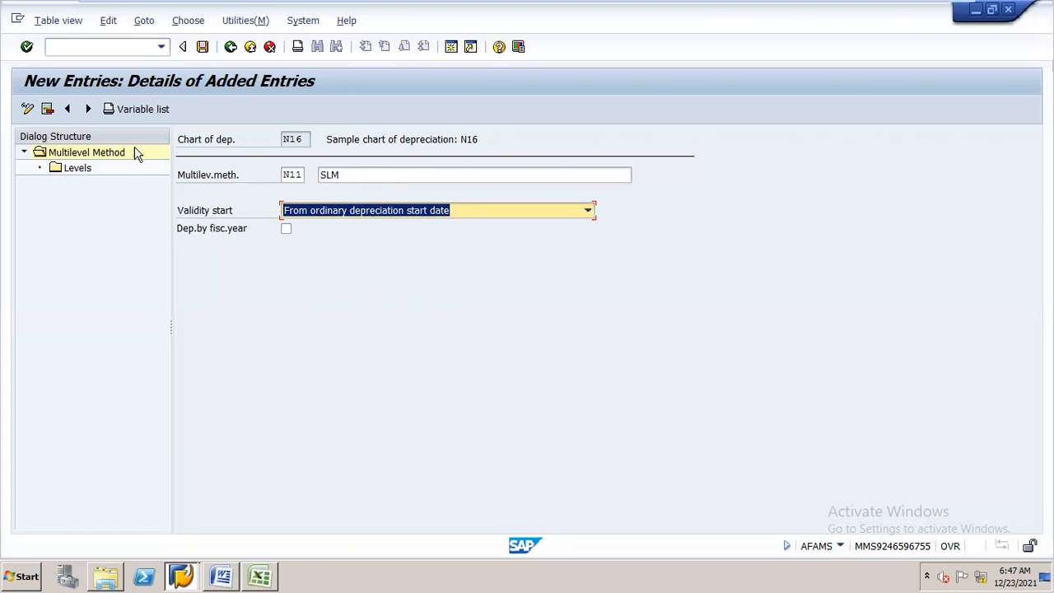
Save multilevel method N11 under the existing own customizing request EH5K900166.
left_click(203, 48)
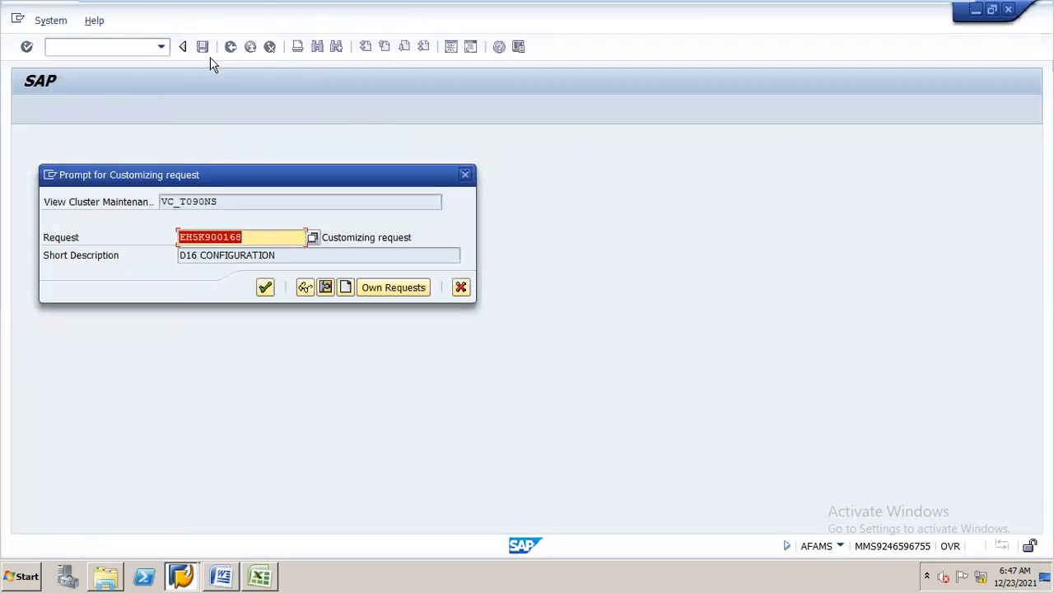
left_click(419, 293)
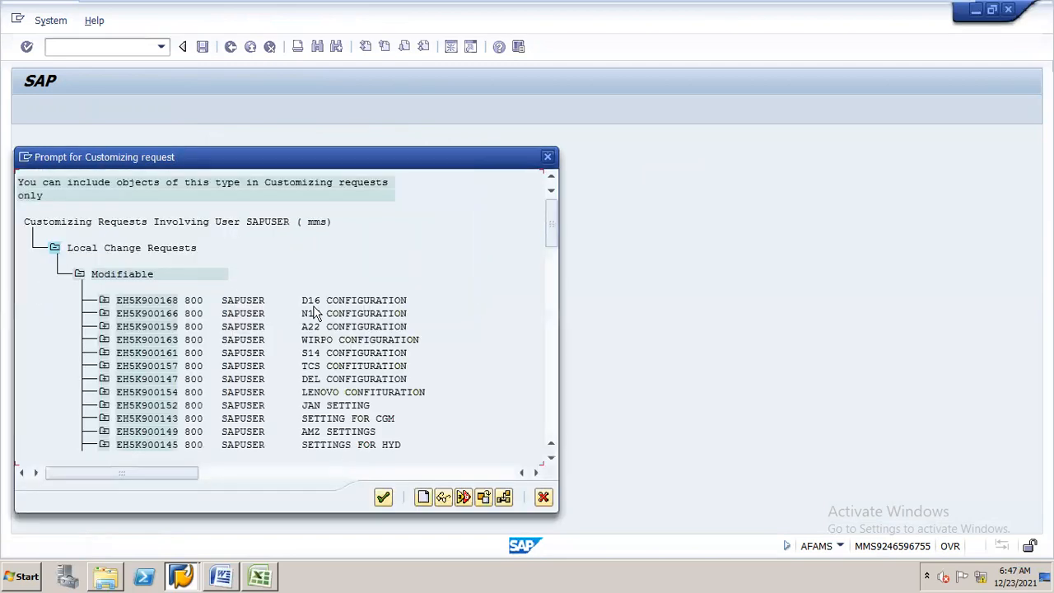
double_click(316, 303)
double_click(312, 316)
left_click(265, 287)
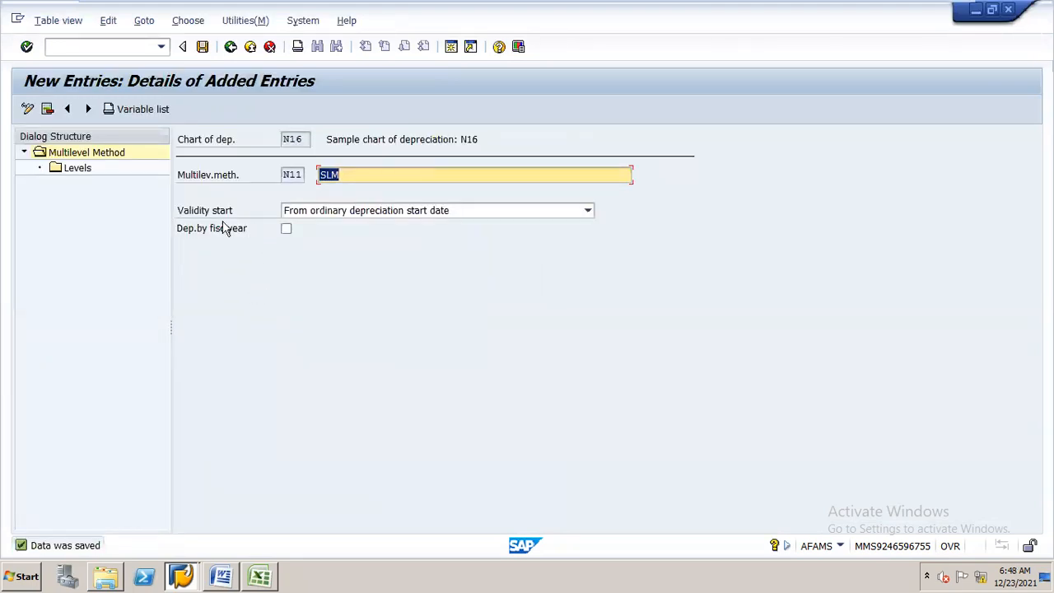
Open the levels of method N11 and start a new level entry with acquisition year 9999.
left_click(65, 171)
left_click(67, 177)
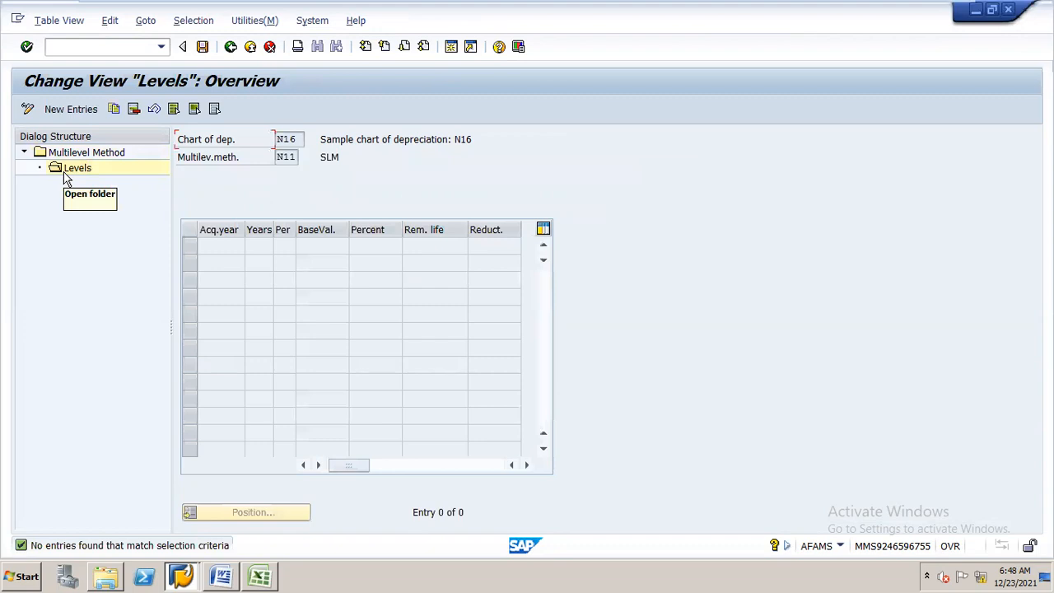
left_click(71, 110)
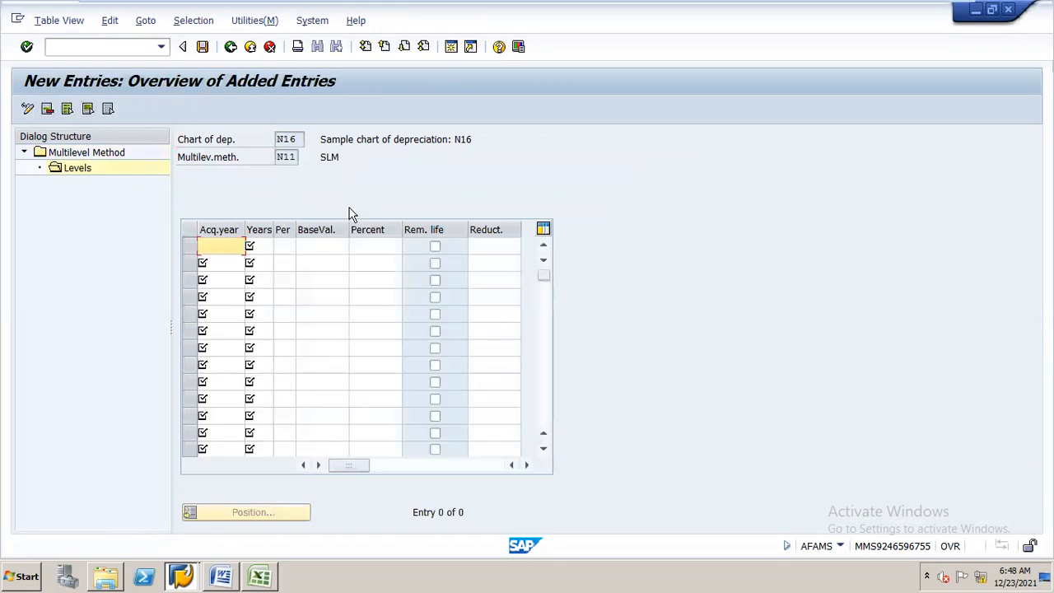
type("2021")
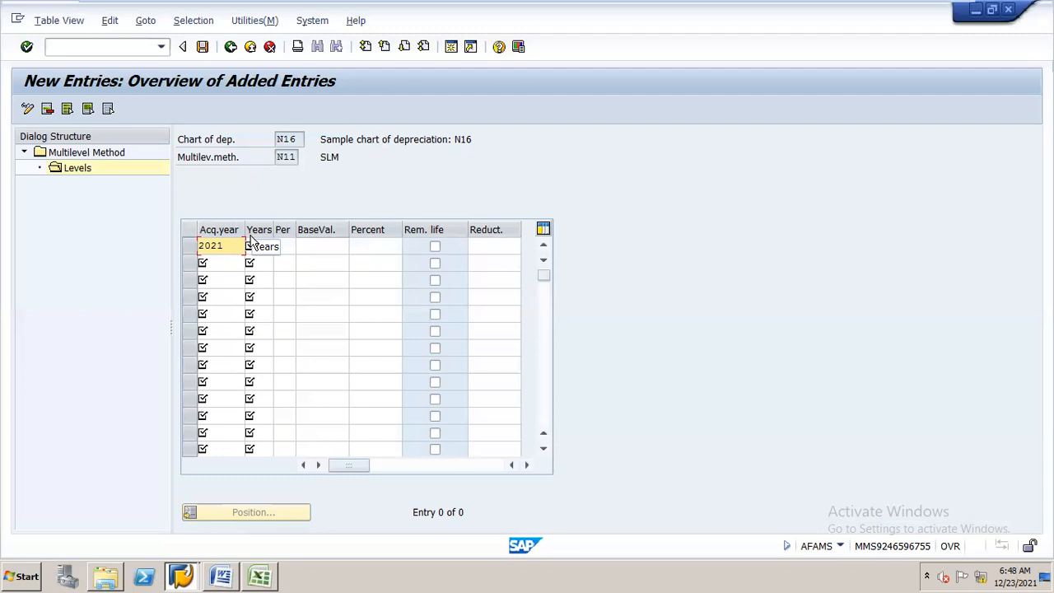
key("BackSpace")
key("BackSpace")
key("BackSpace")
key("BackSpace")
type("9999")
key("Return")
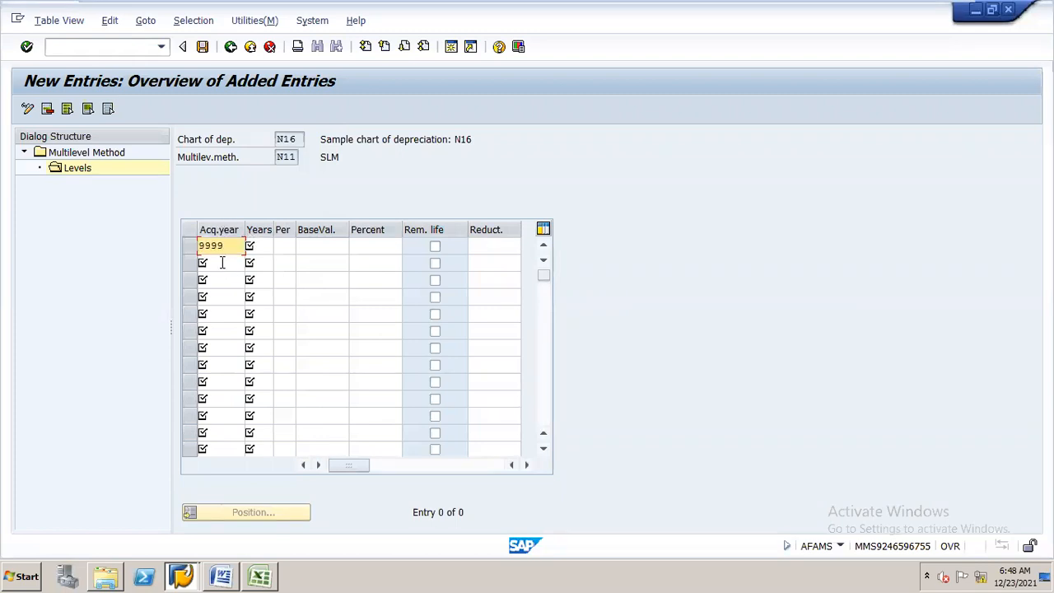
Set the level's years to 999 and its period to 12.
left_click(270, 247)
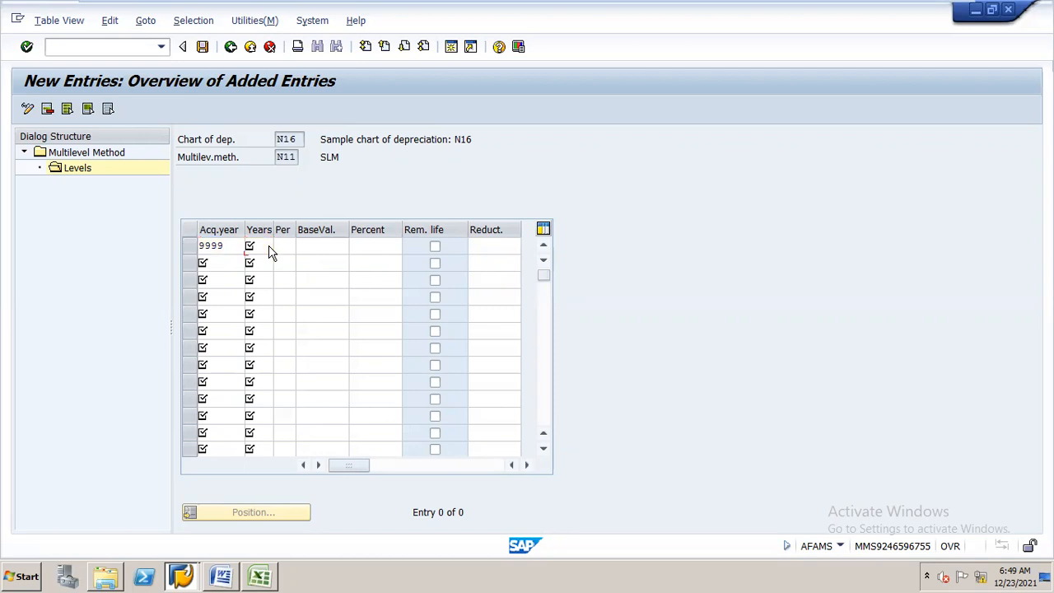
double_click(270, 247)
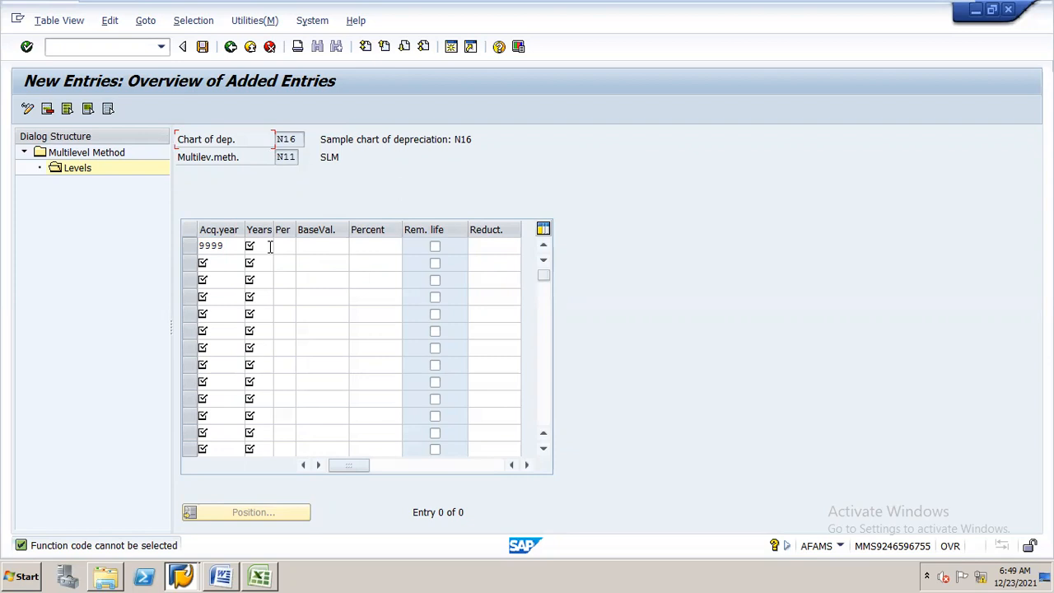
left_click(259, 243)
type("999")
left_click(288, 245)
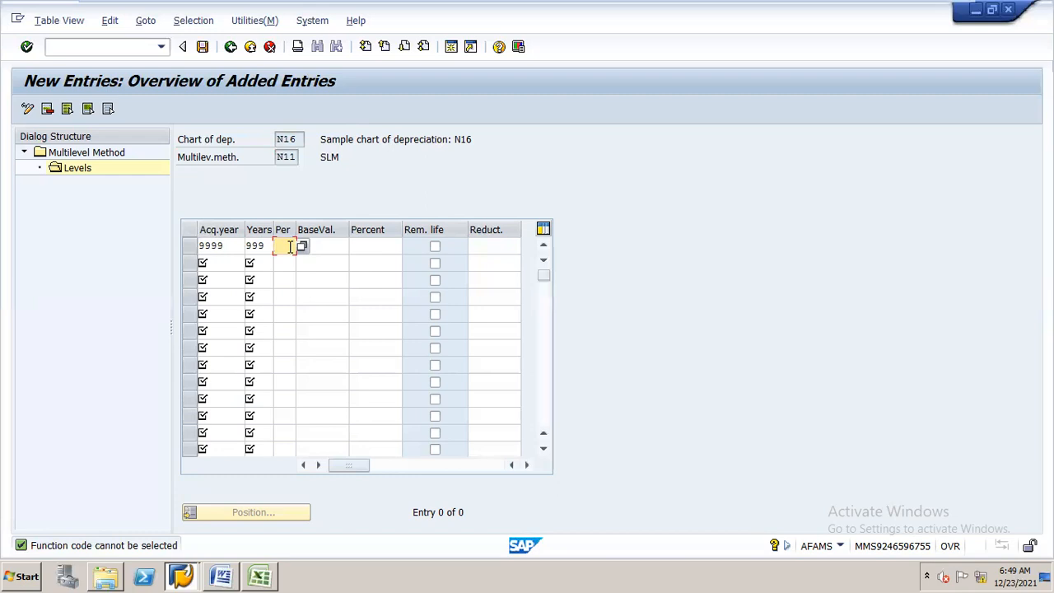
type("12")
Choose base value 01 (Acquisition value) for the level and enter 5 as its percentage.
left_click(328, 248)
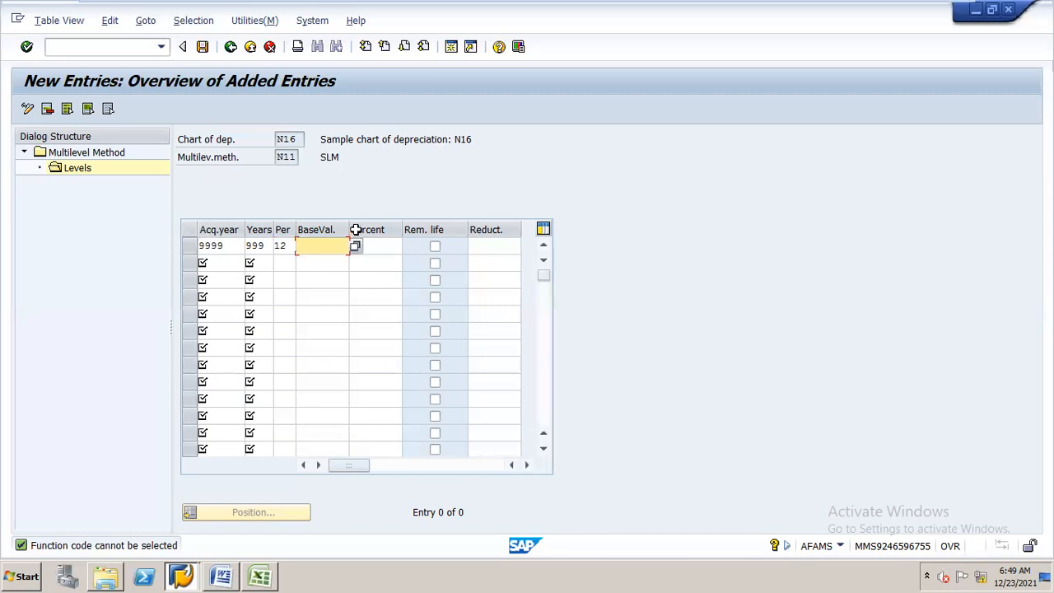
left_click(354, 247)
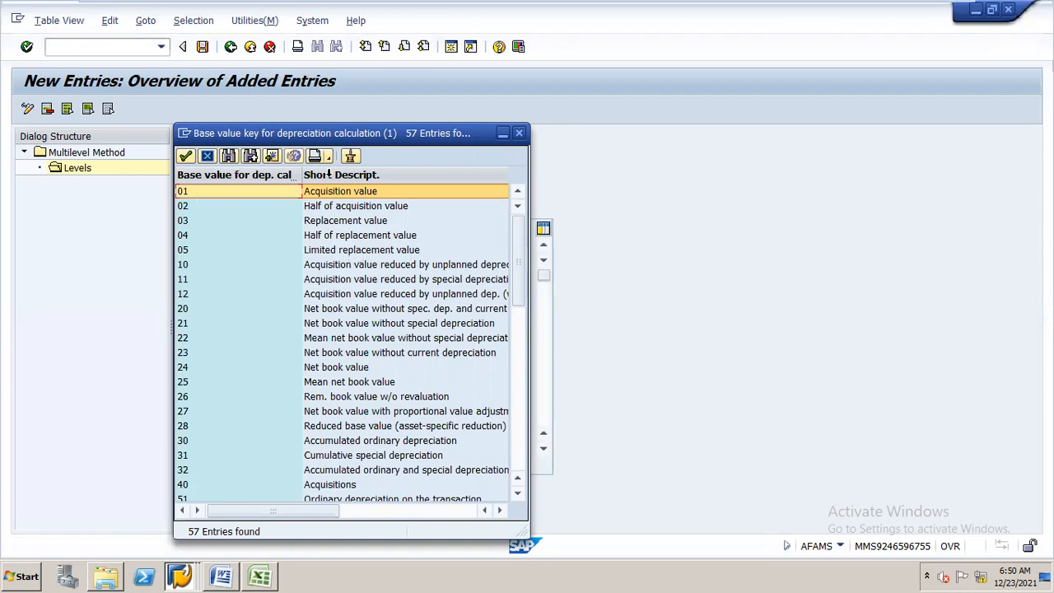
double_click(345, 192)
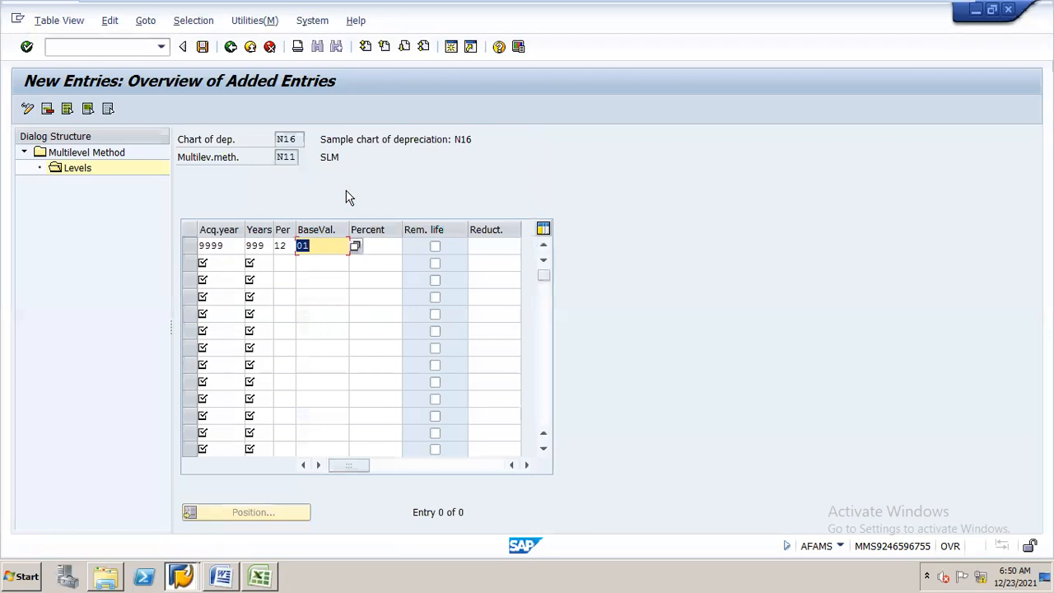
left_click(377, 247)
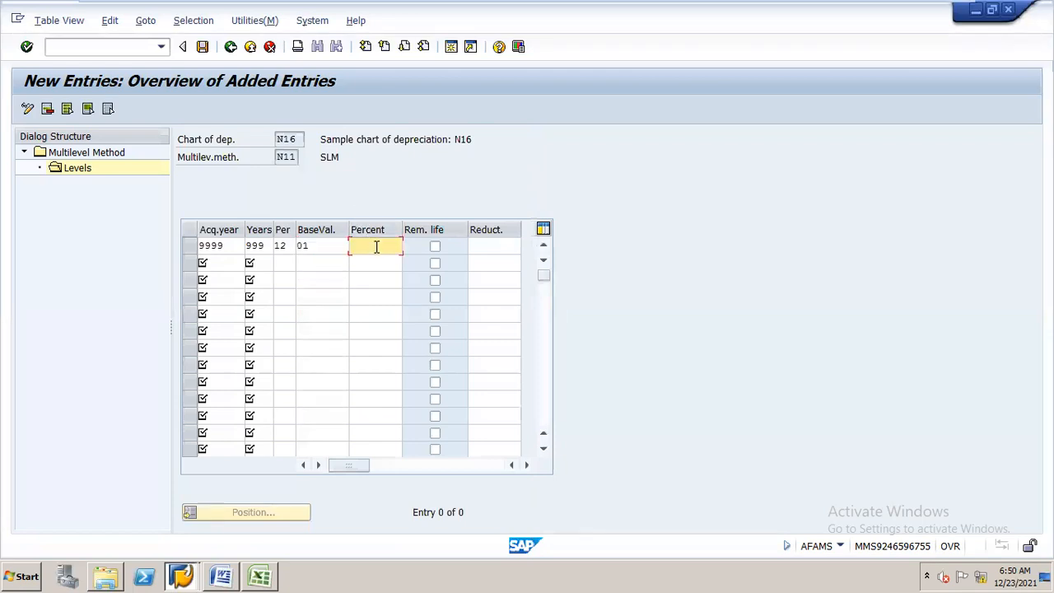
type("5")
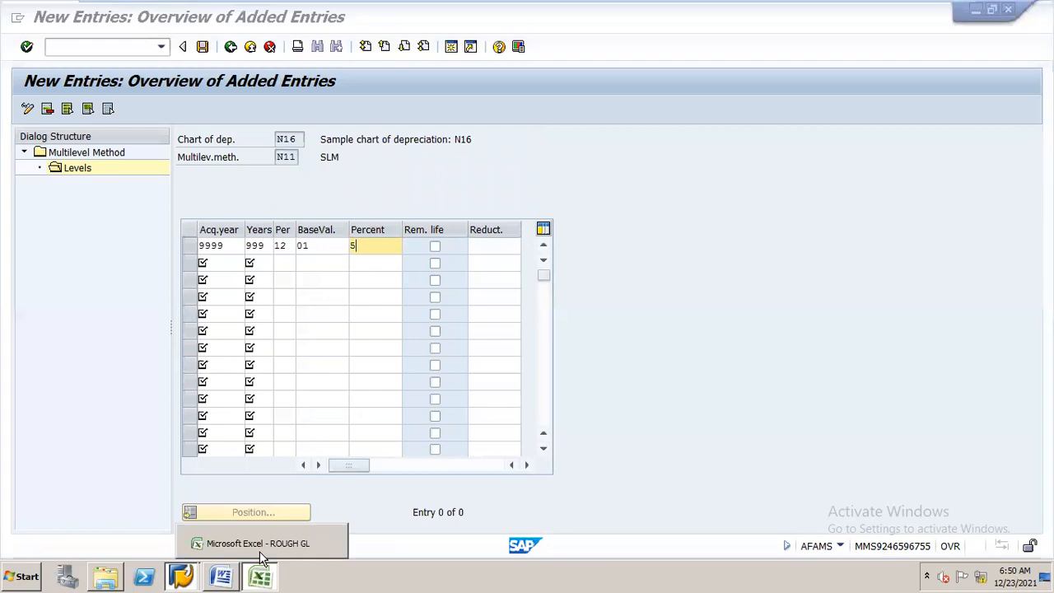
Switch to the ASSET ACCOUNTING Word document and read the explanations of Basic Value, Reduction and Rem Life.
left_click(259, 547)
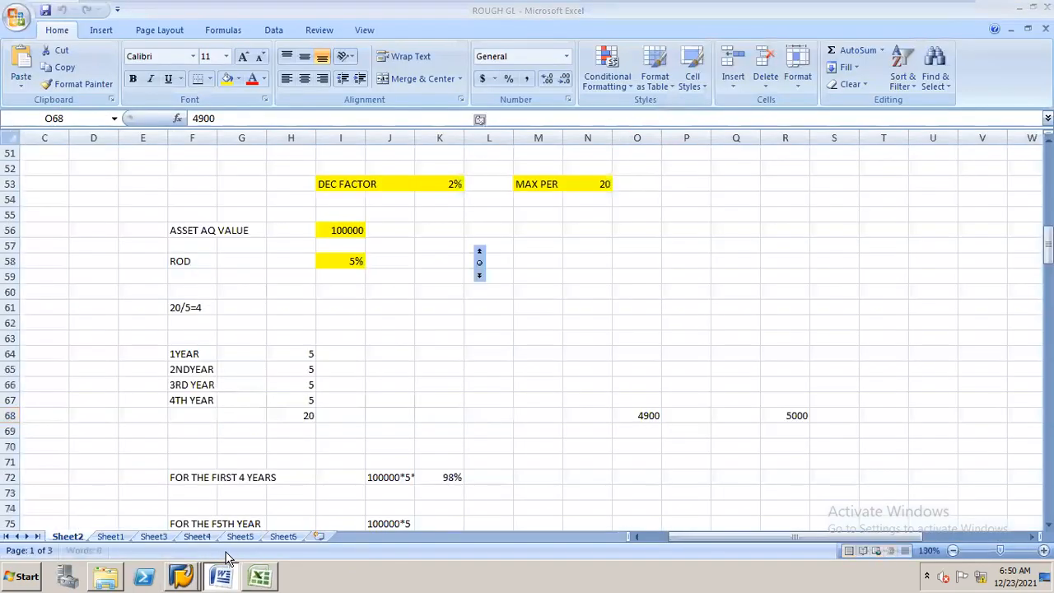
left_click(222, 572)
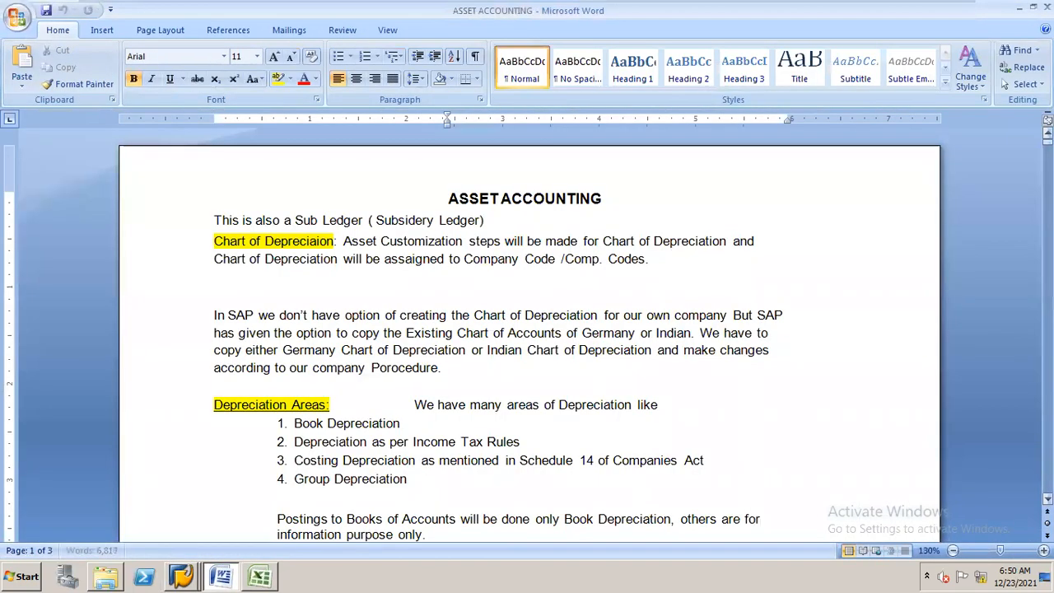
left_click_drag(1048, 137, 1048, 351)
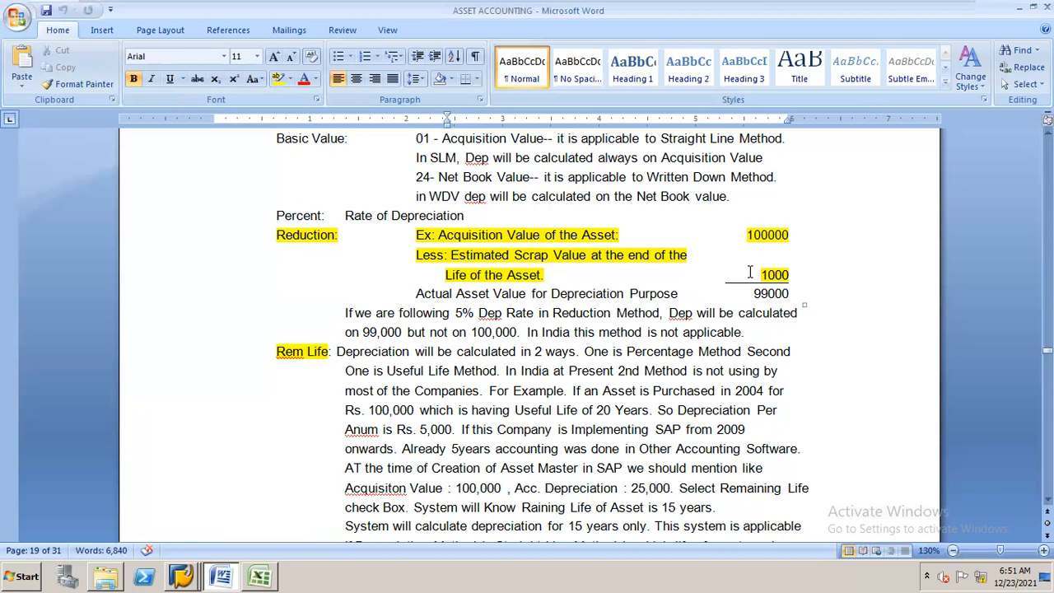
Compare the Reduction and Rem Life explanations in the Word document with the N11 level entry fields in SAP.
key("alt+Tab")
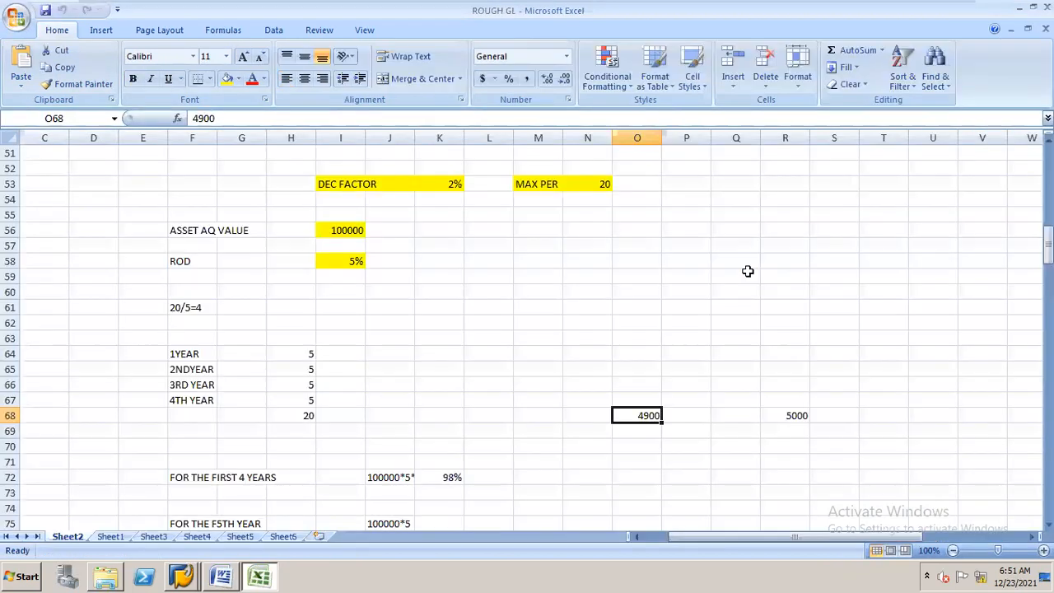
key("alt+Tab")
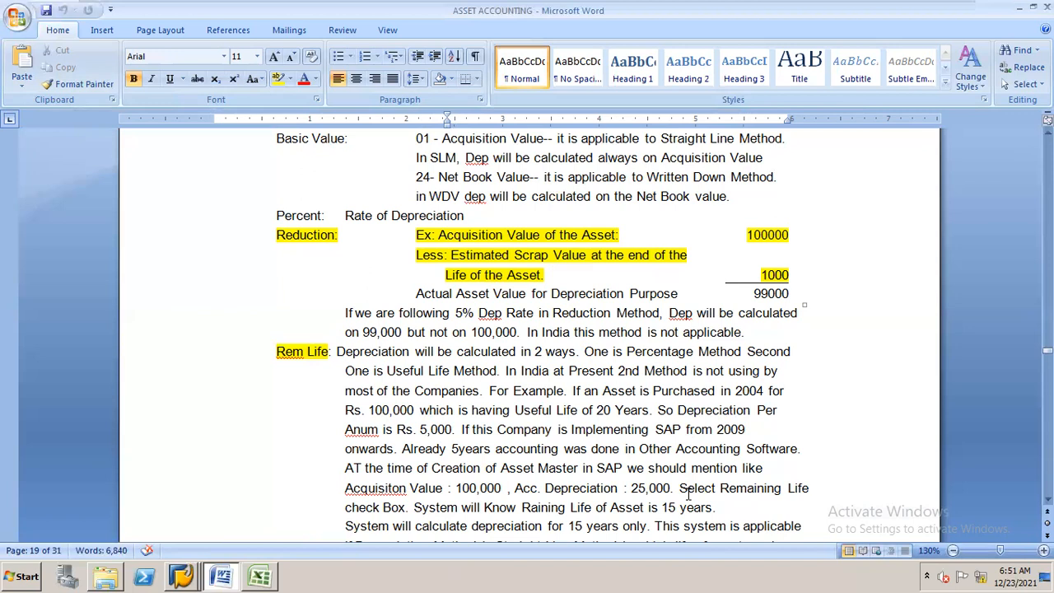
key("alt+Tab")
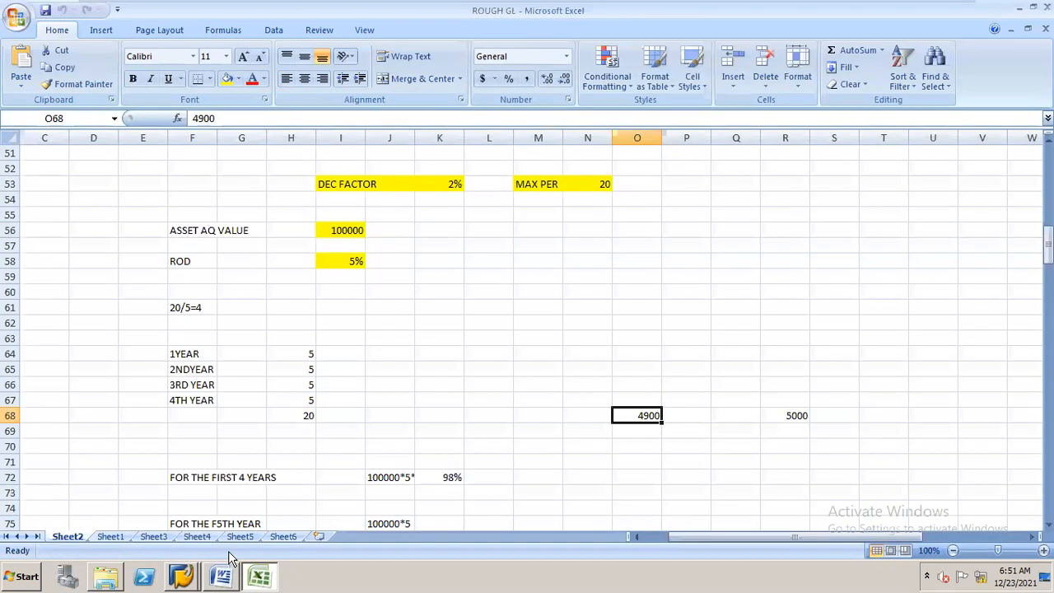
key("alt+Tab")
mouse_move(188, 568)
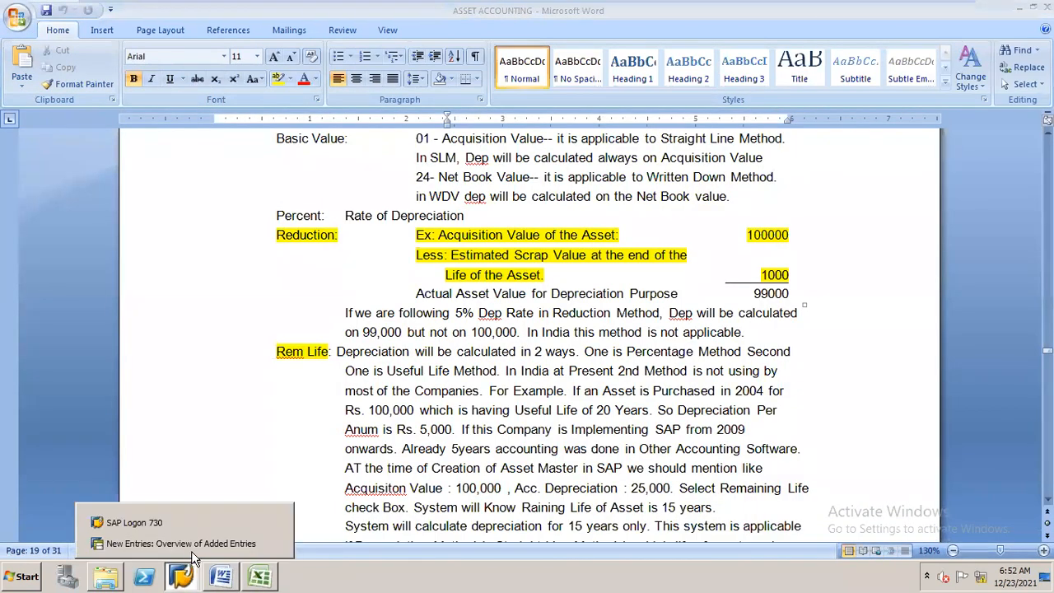
left_click(206, 544)
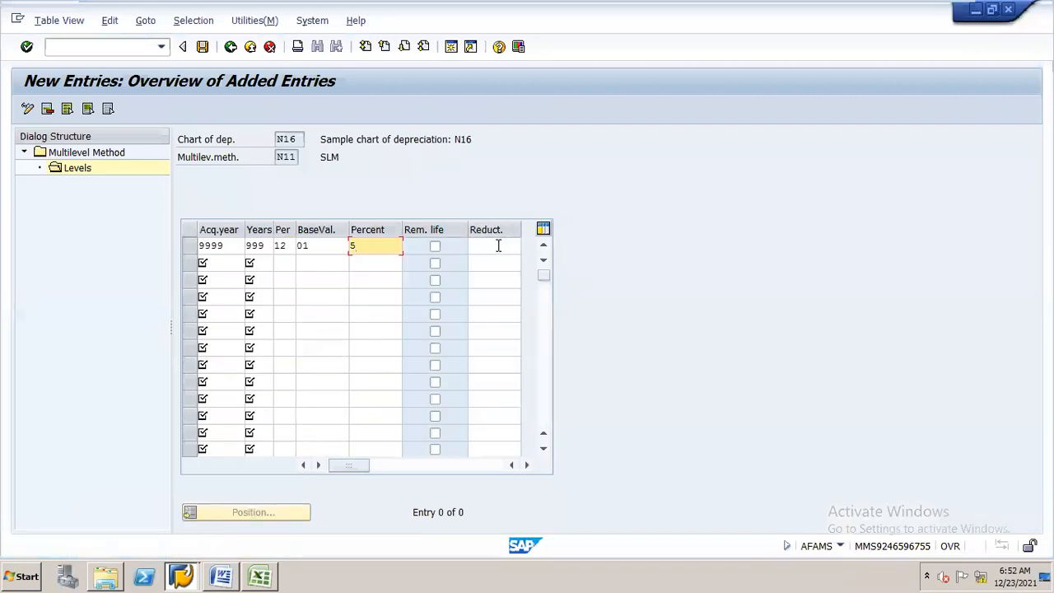
left_click(268, 555)
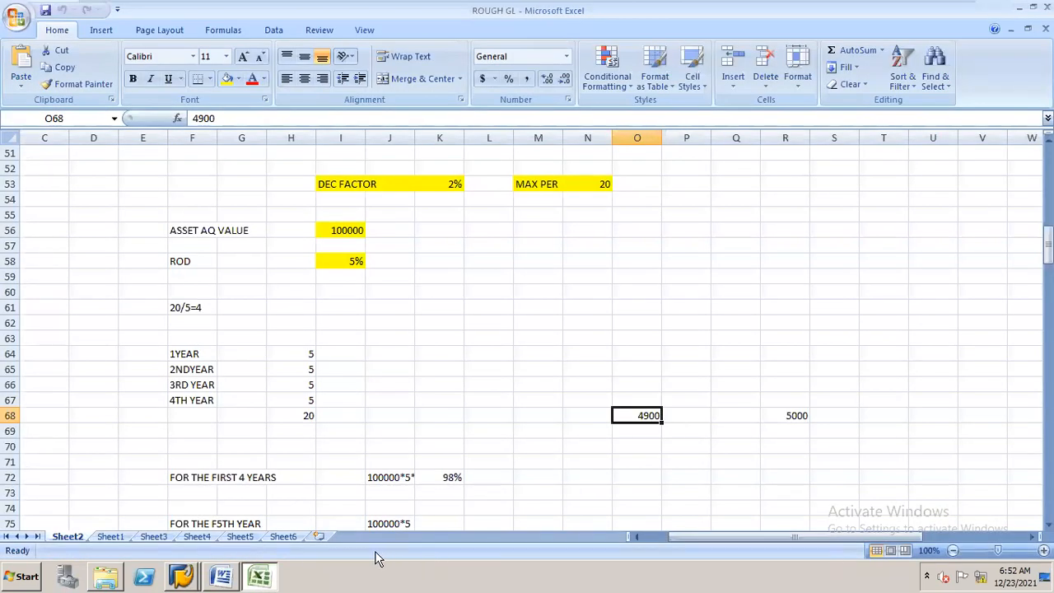
left_click(257, 554)
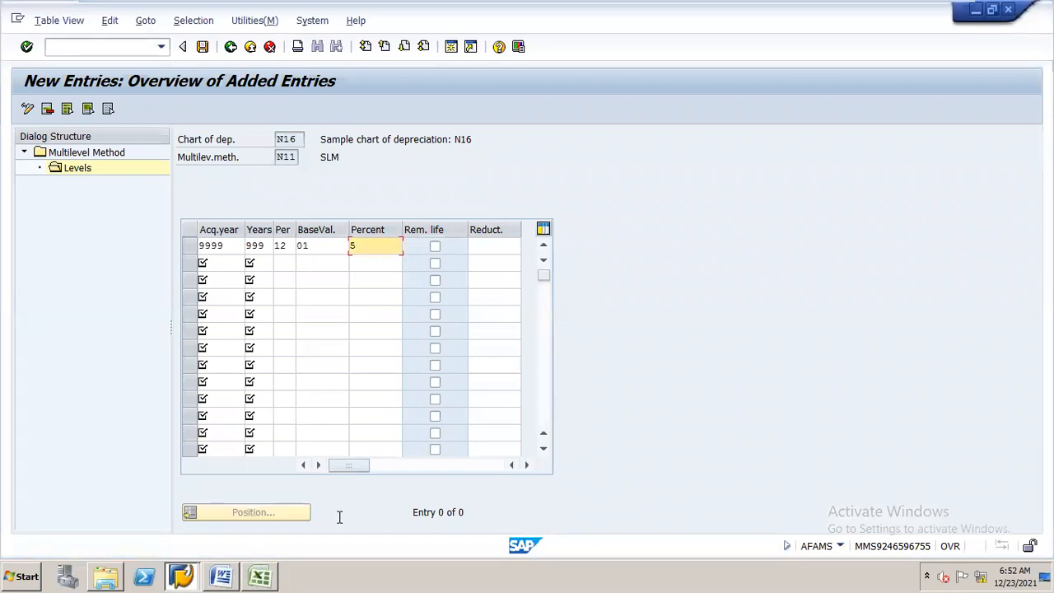
left_click(220, 560)
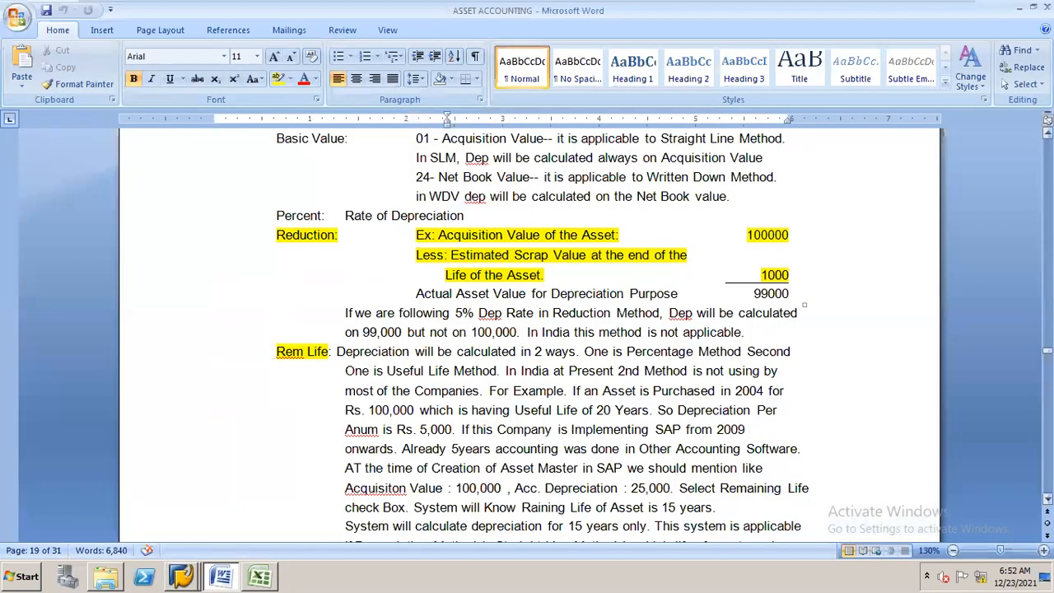
In the ROUGH GL workbook, review the rem life example against the Word explanation and SAP's Rem. life column, returning to the workbook.
left_click(257, 561)
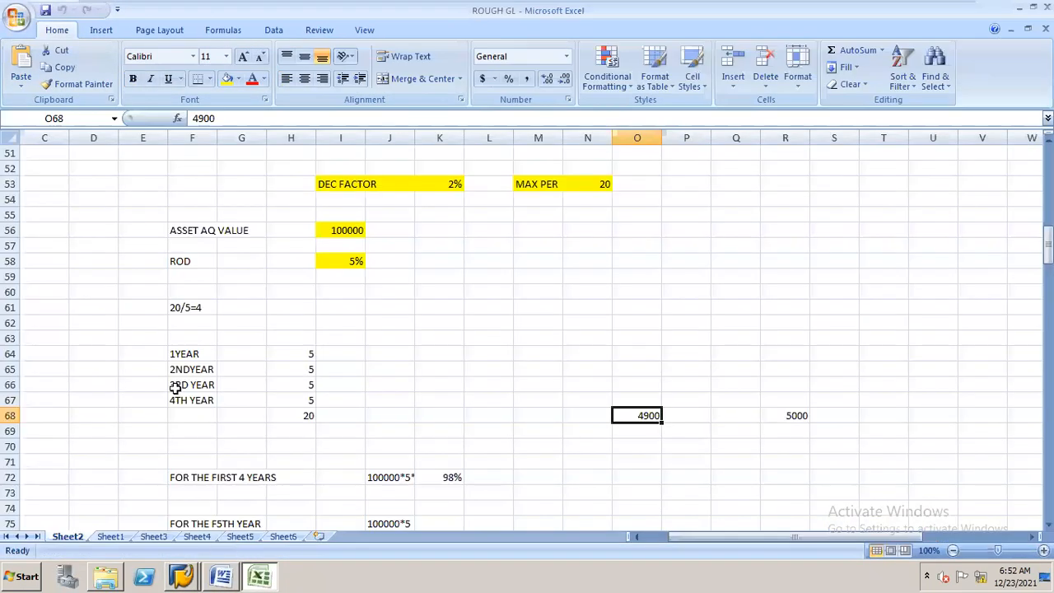
left_click_drag(1047, 244, 1048, 275)
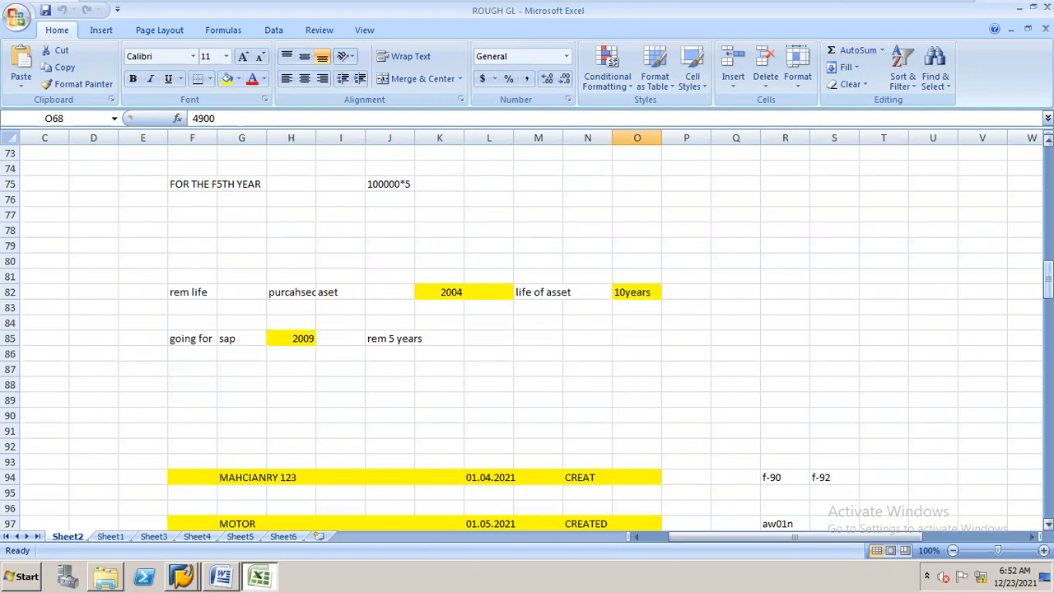
key("alt+Tab")
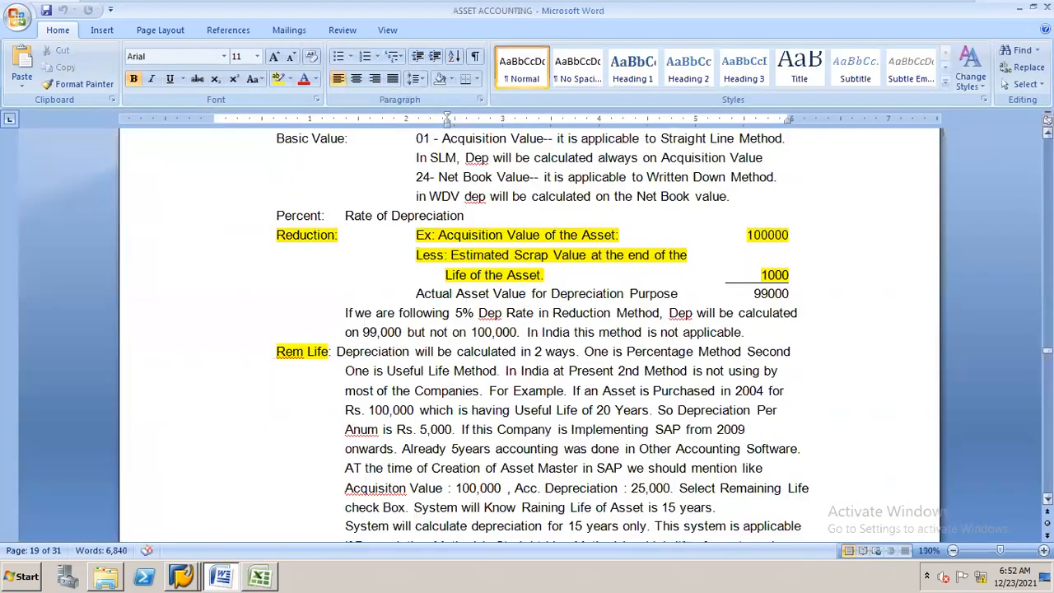
key("alt+Tab")
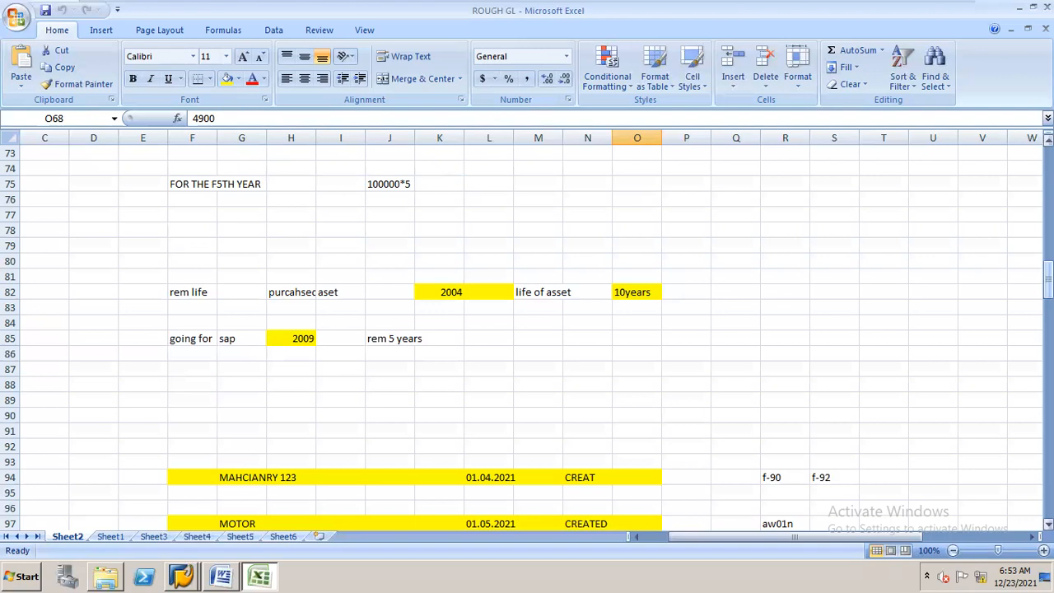
key("alt+Tab")
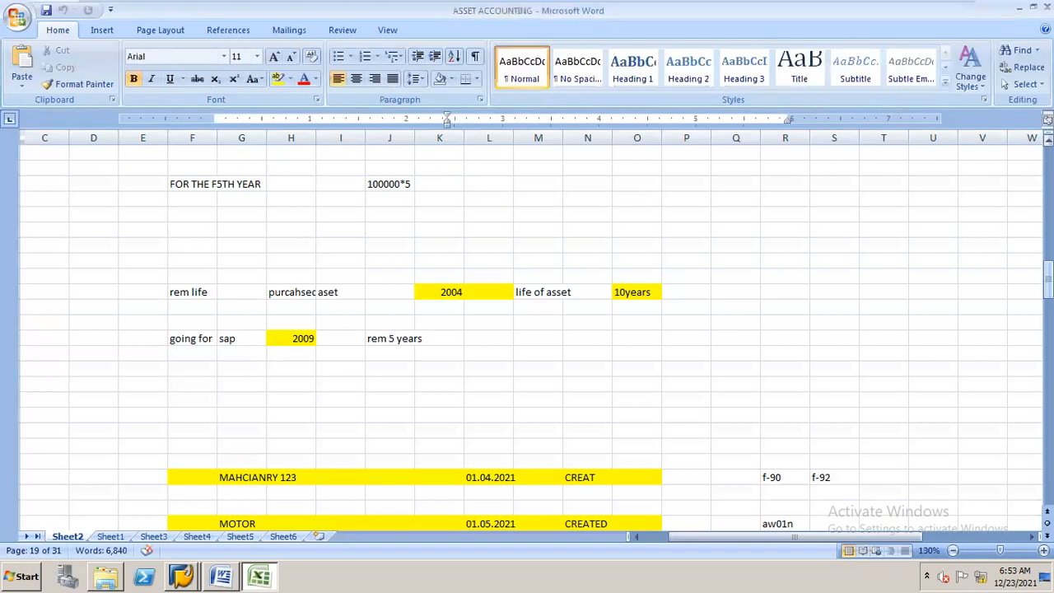
key("alt+Tab")
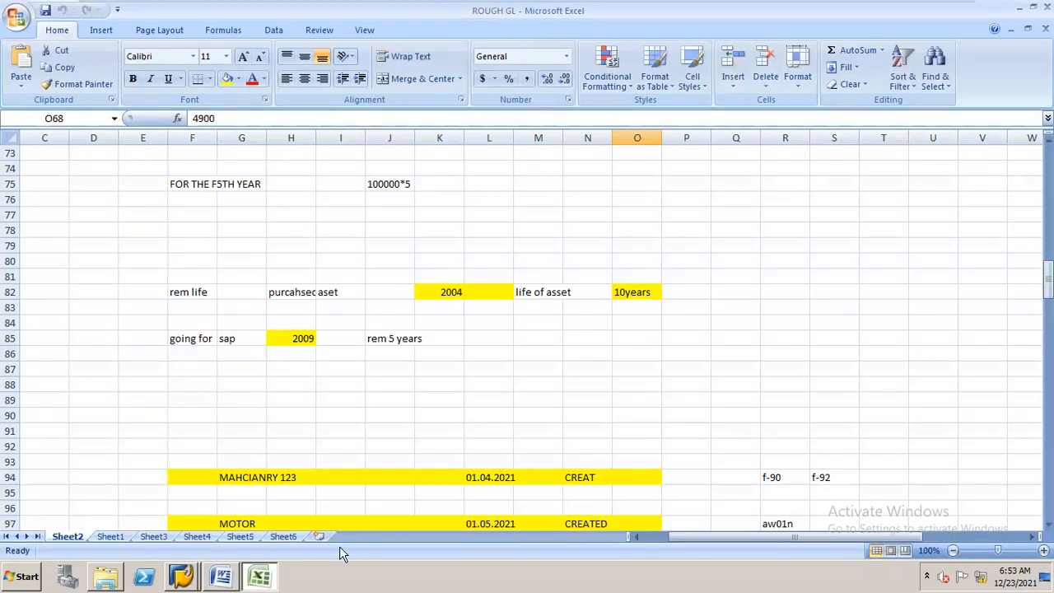
mouse_move(181, 575)
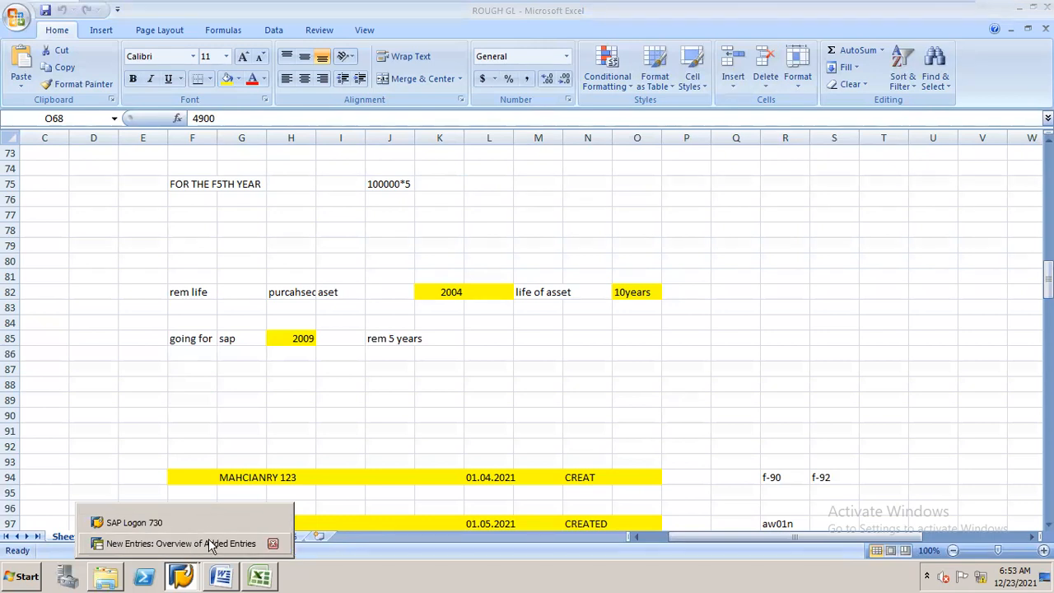
left_click(208, 543)
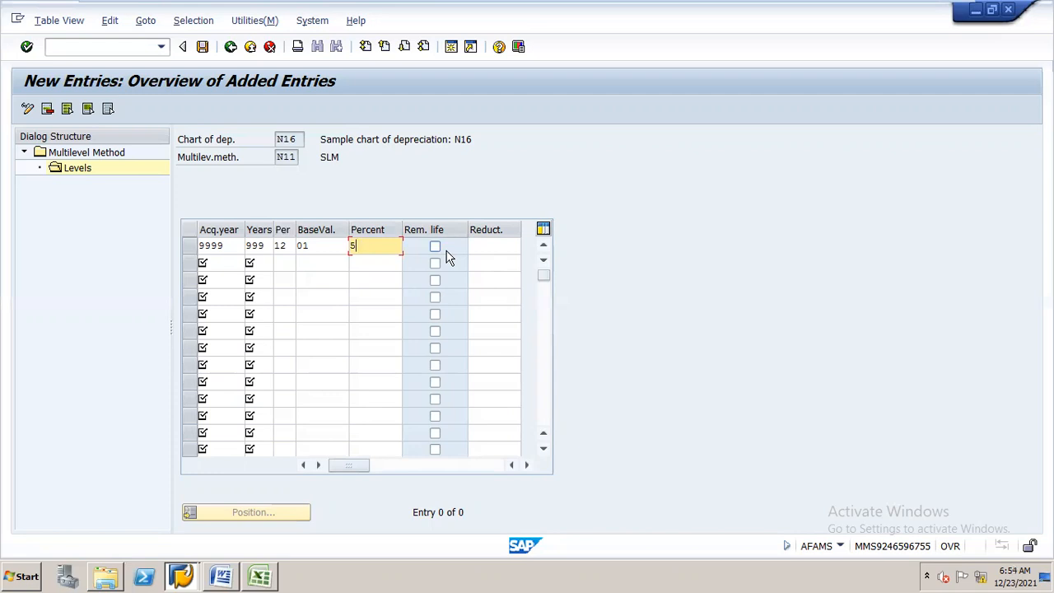
left_click(261, 573)
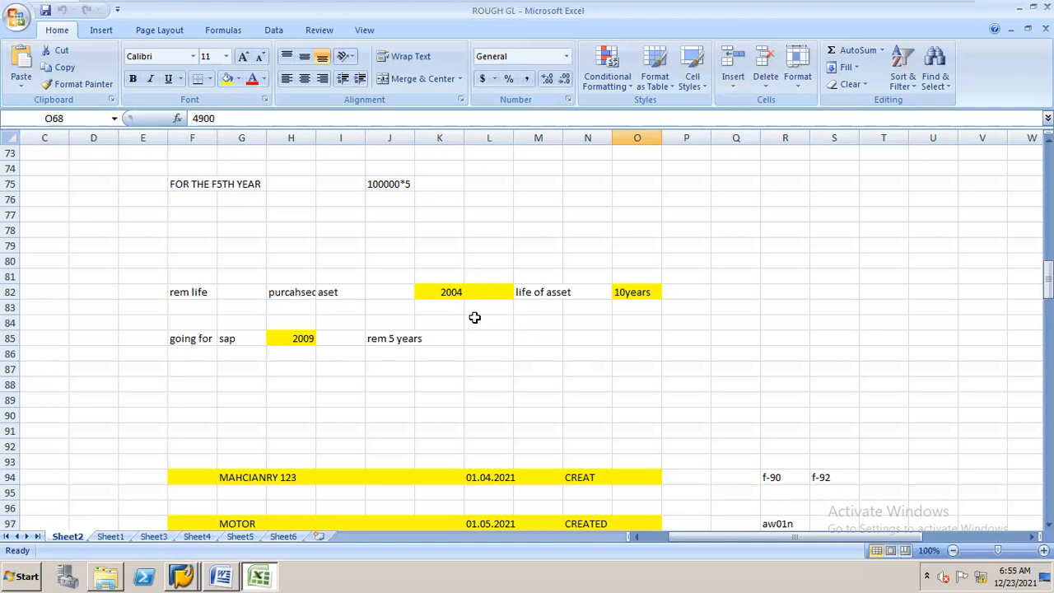
left_click(303, 370)
type("2021")
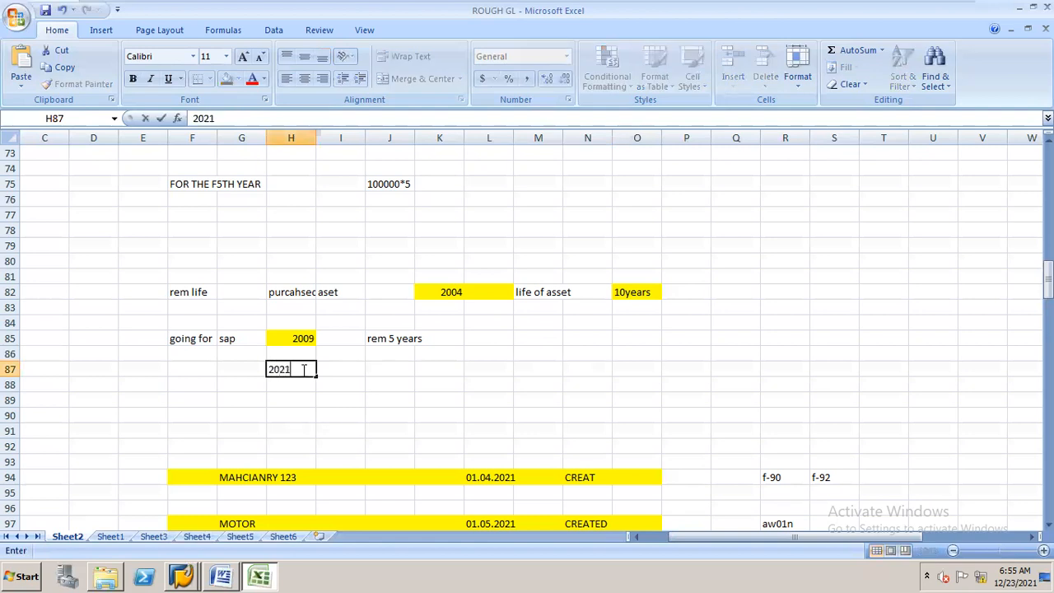
key("BackSpace")
key("BackSpace")
key("BackSpace")
key("BackSpace")
Examine the rem life example's SAP start year, asset purchase year and remaining years in the worksheet.
left_click(303, 338)
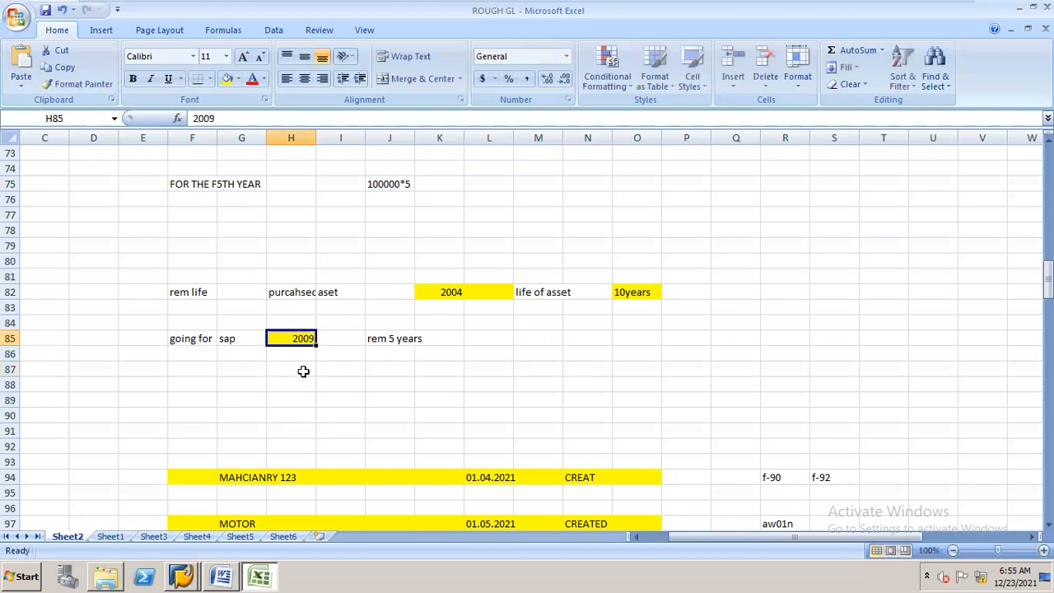
left_click(303, 371)
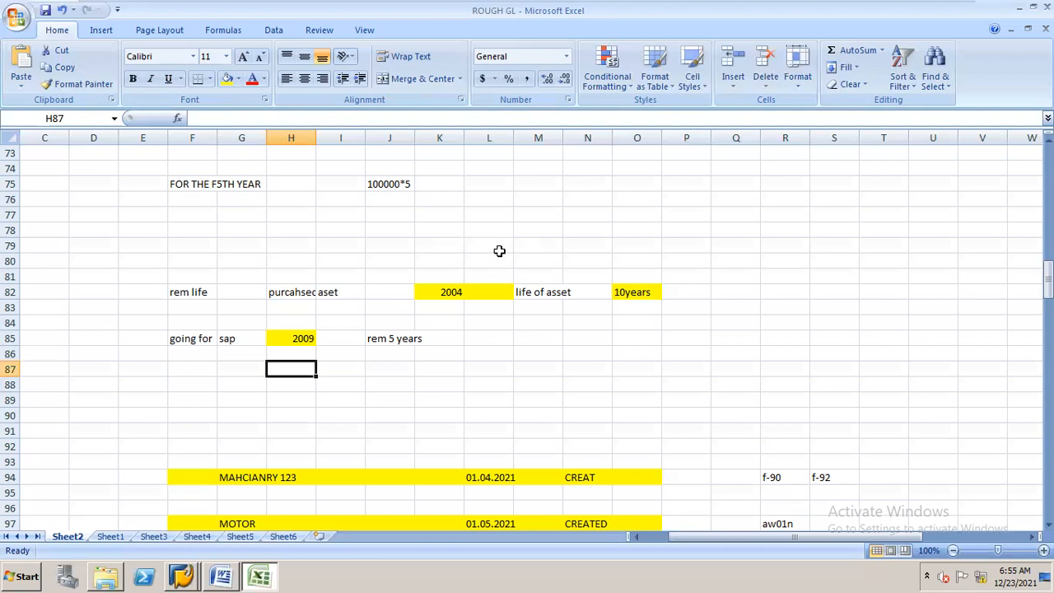
left_click(465, 293)
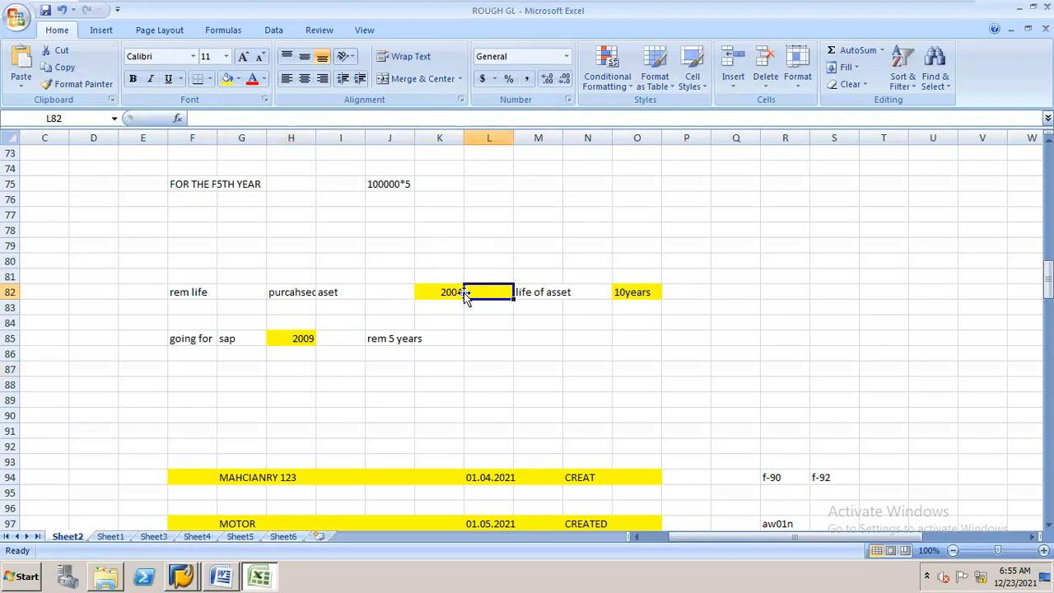
left_click(418, 342)
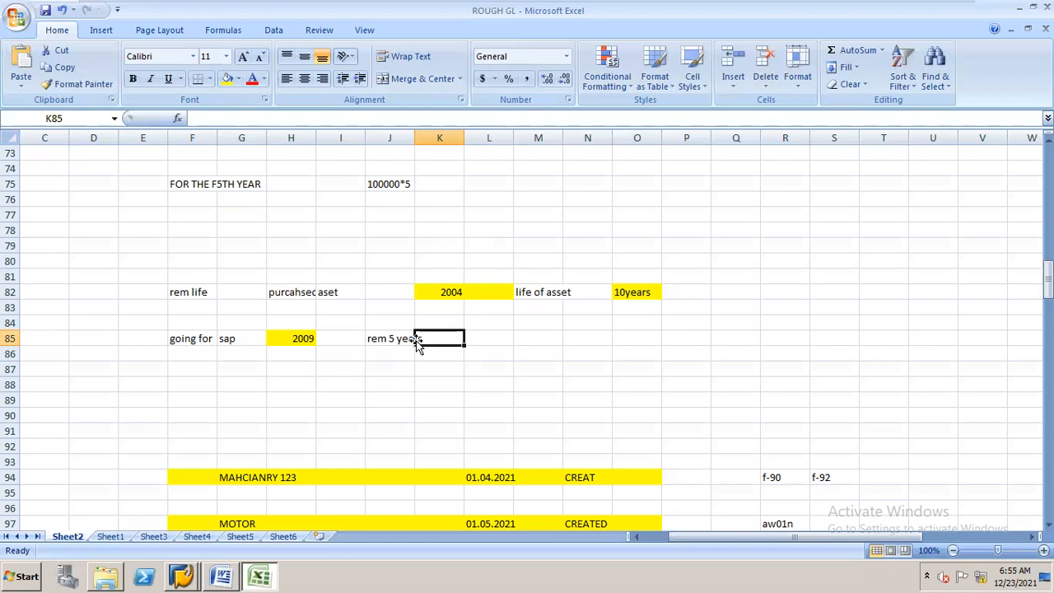
Switch back to the new level entries in SAP and save the level of method N11.
left_click(221, 574)
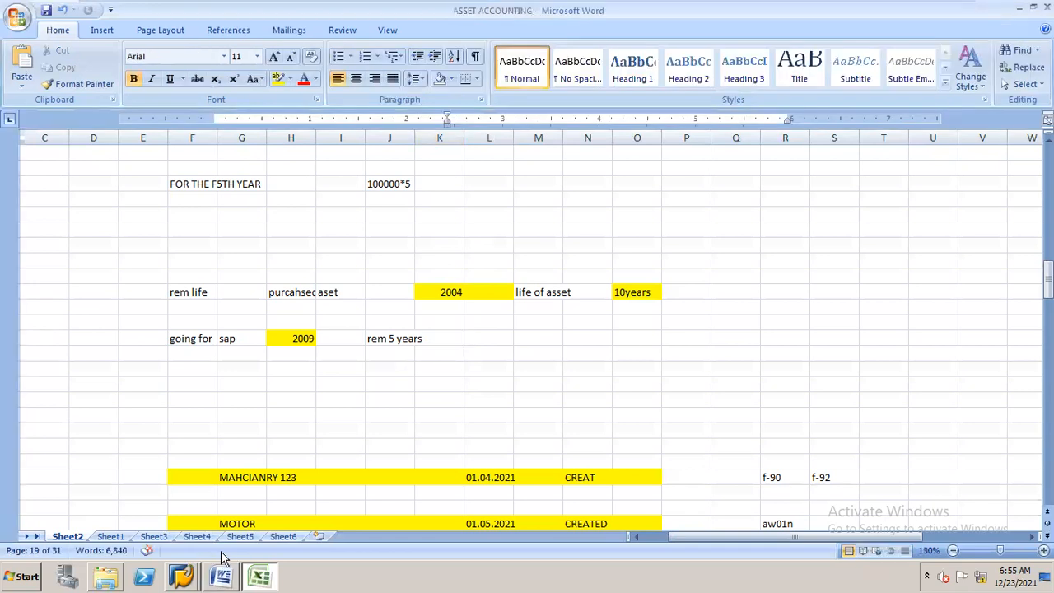
left_click(222, 571)
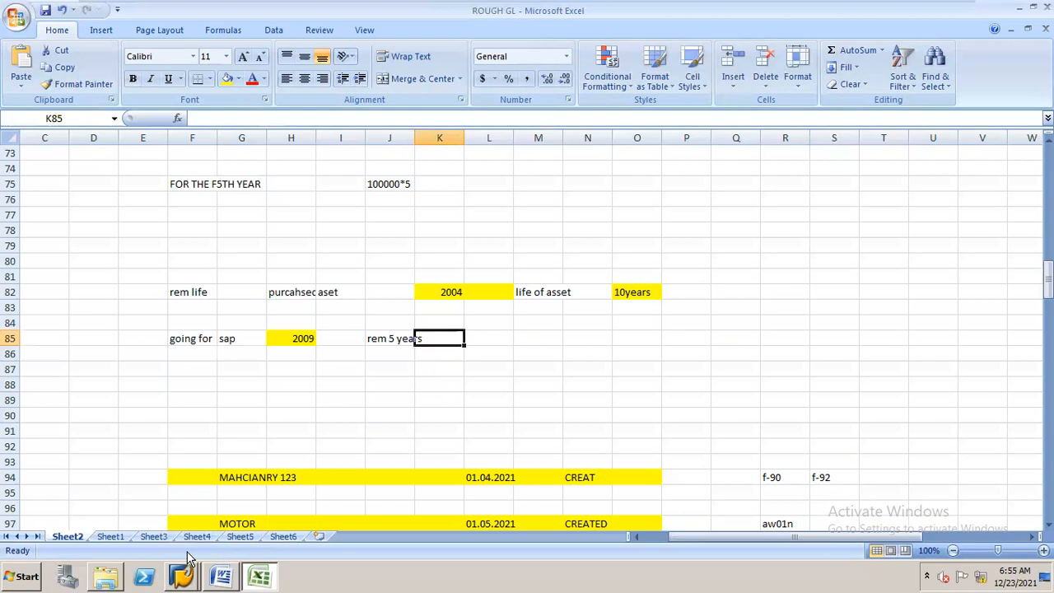
mouse_move(181, 572)
left_click(221, 544)
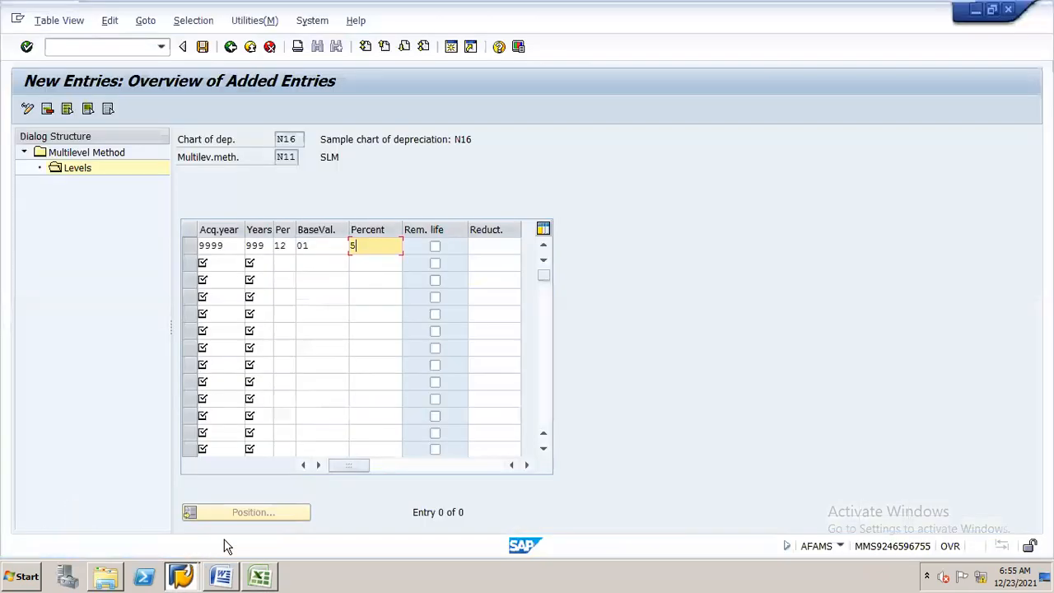
left_click(204, 48)
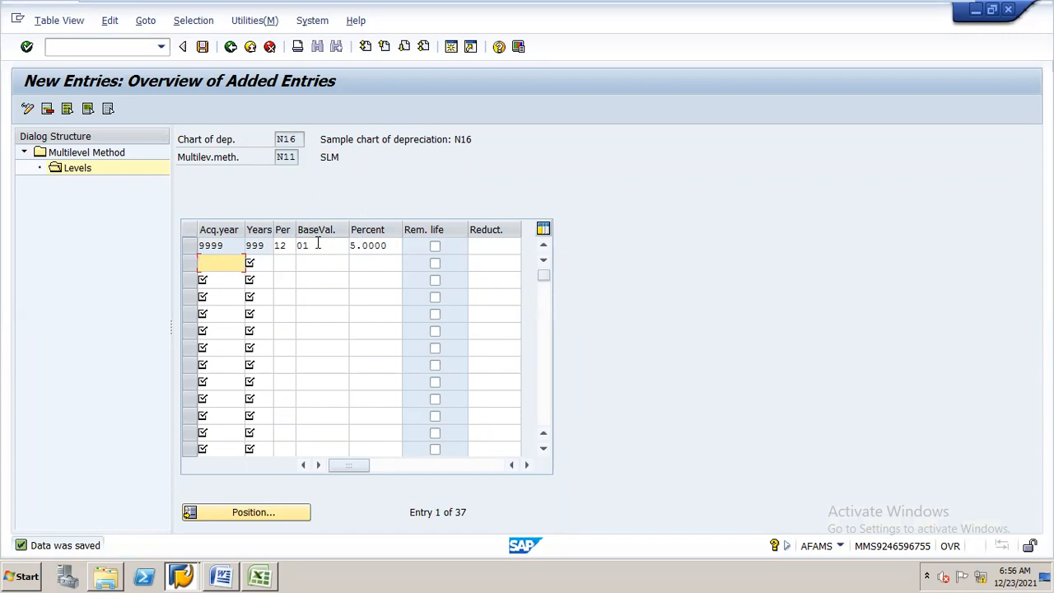
Leave the N11 levels and the multilevel method maintenance, returning to the implementation guide.
left_click(231, 46)
left_click(202, 46)
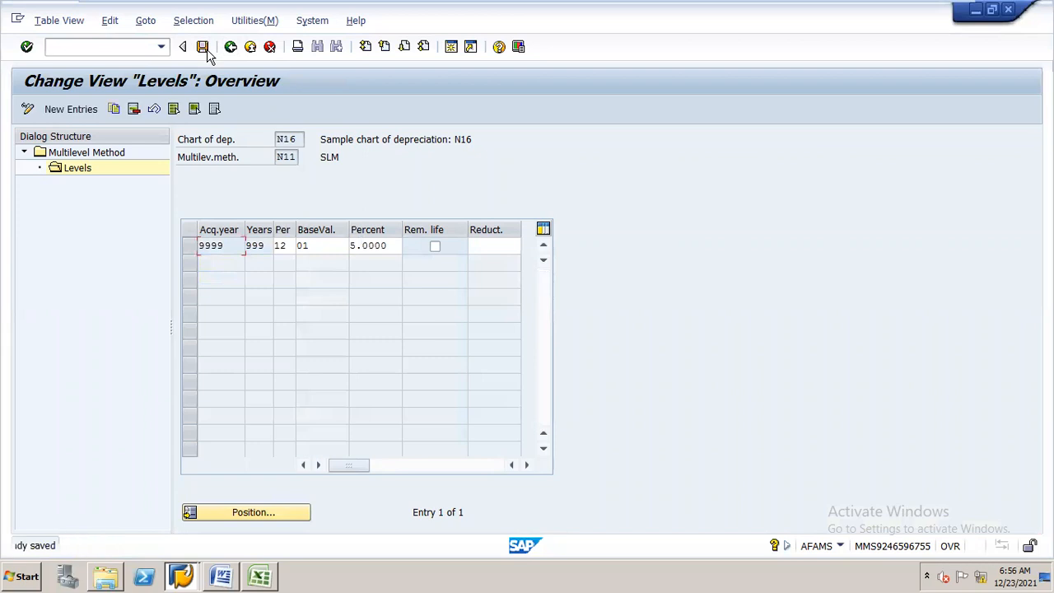
left_click(230, 47)
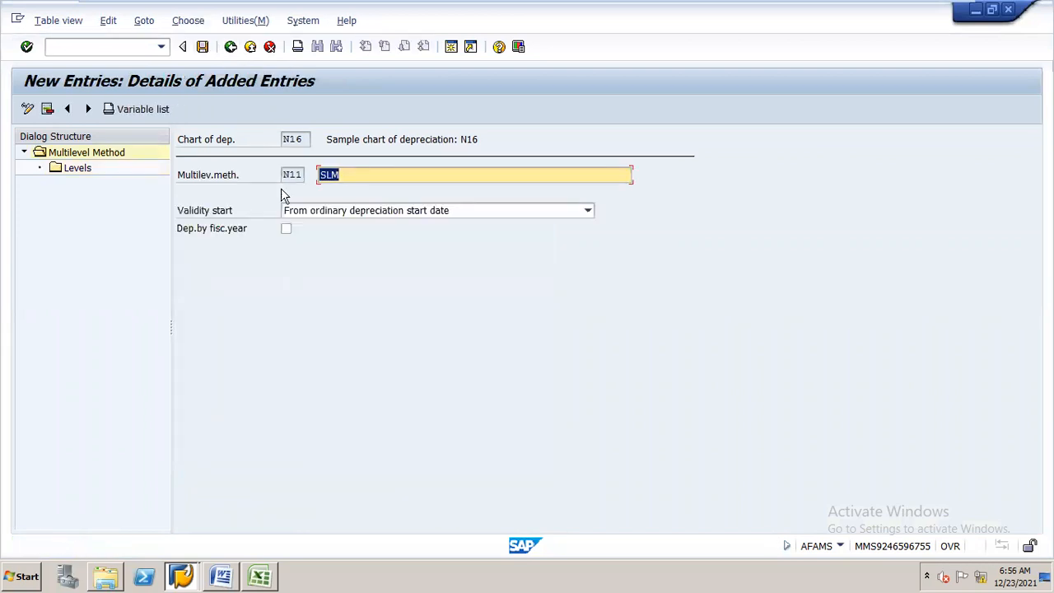
left_click(230, 47)
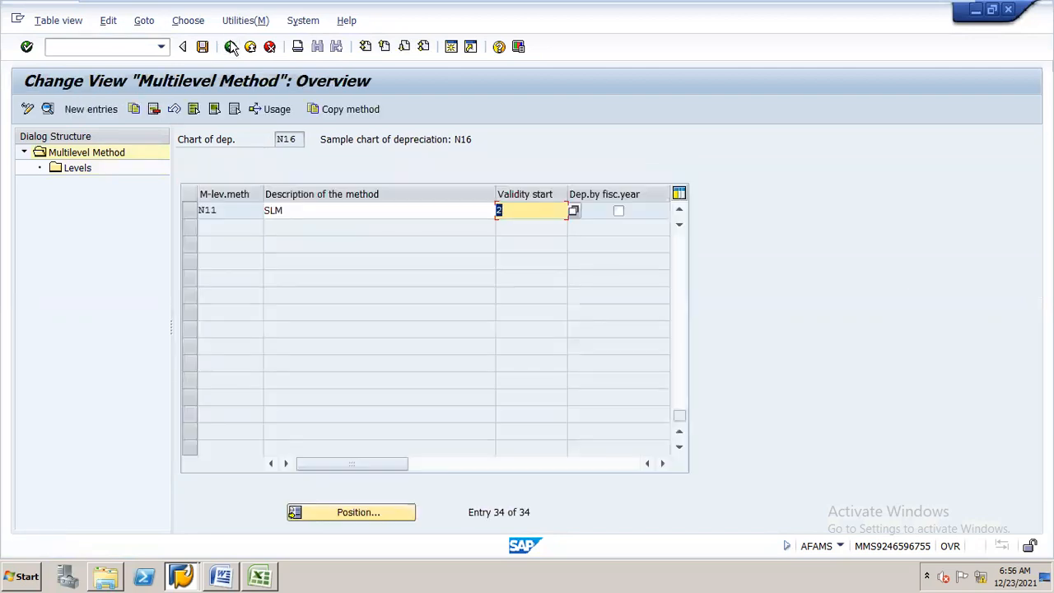
left_click(203, 48)
left_click(230, 47)
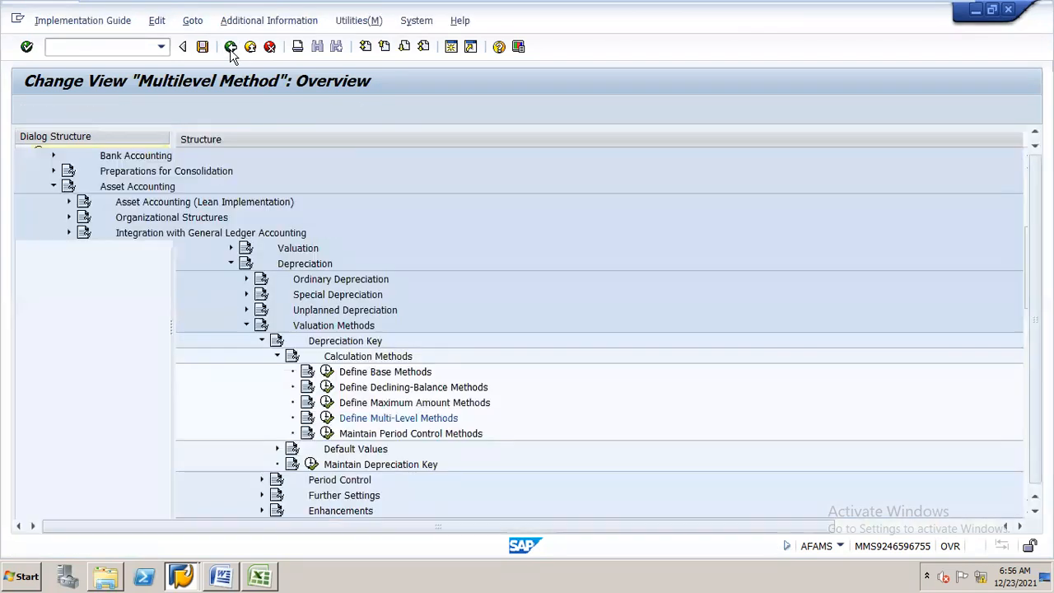
Create multilevel method N12 described as WDV, valid from the ordinary depreciation start date, and save it in the N16 CONFIGURATION customizing request.
left_click(165, 418)
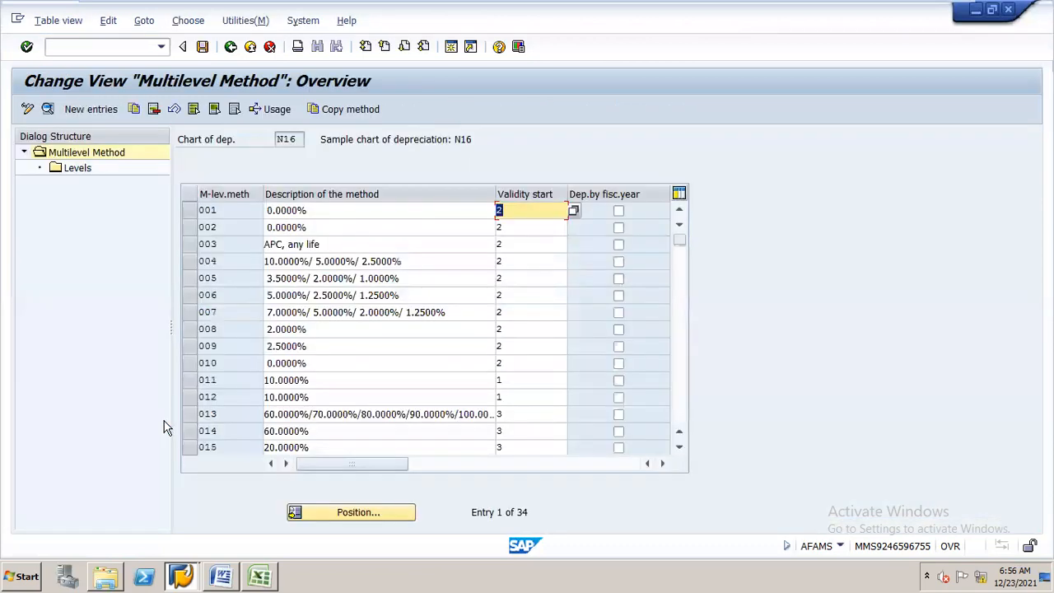
left_click(90, 109)
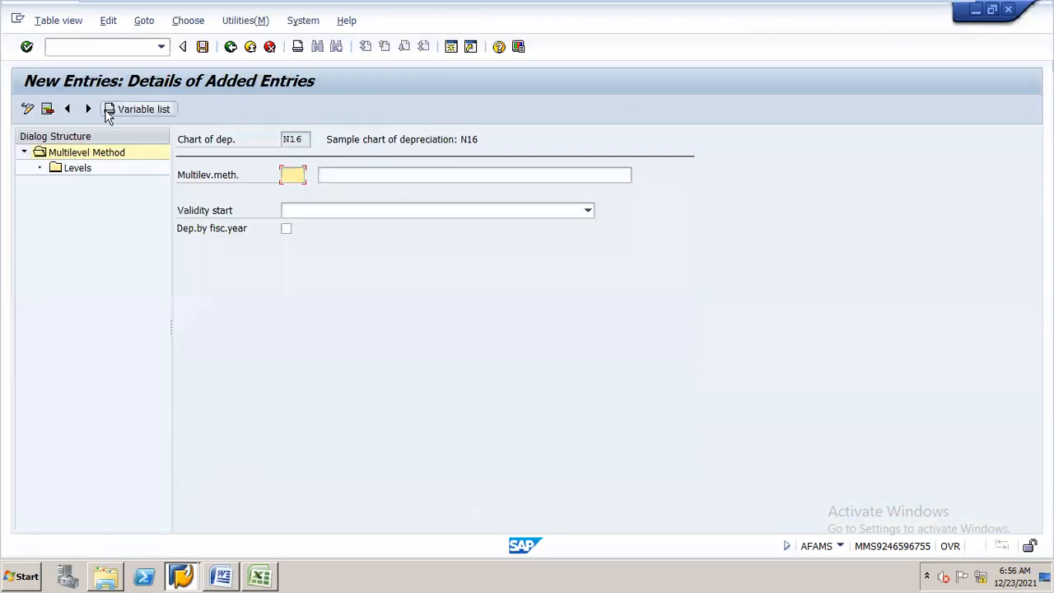
type("N12")
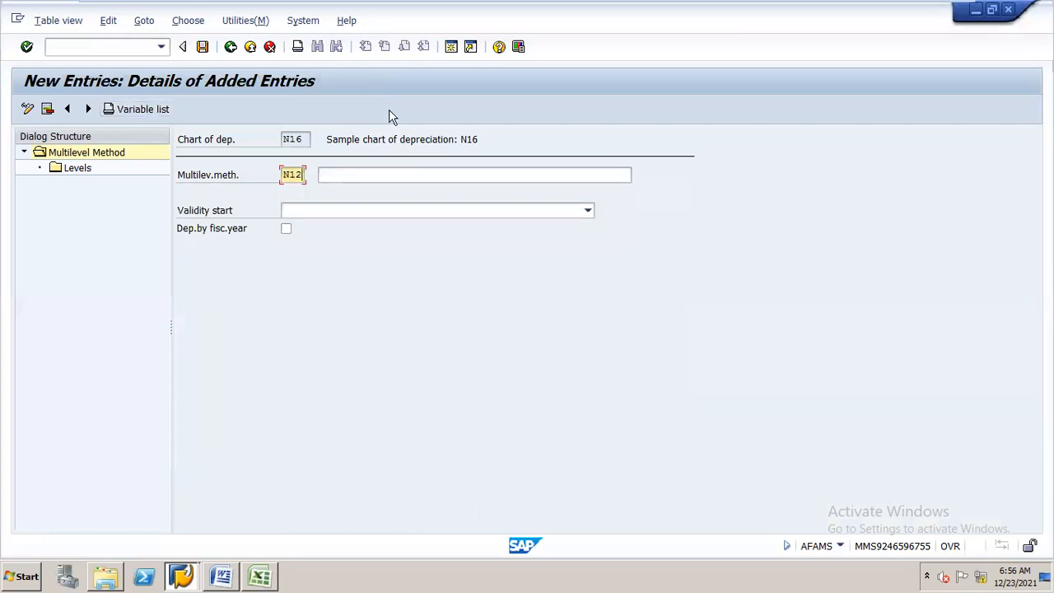
key("Tab")
type("WDV")
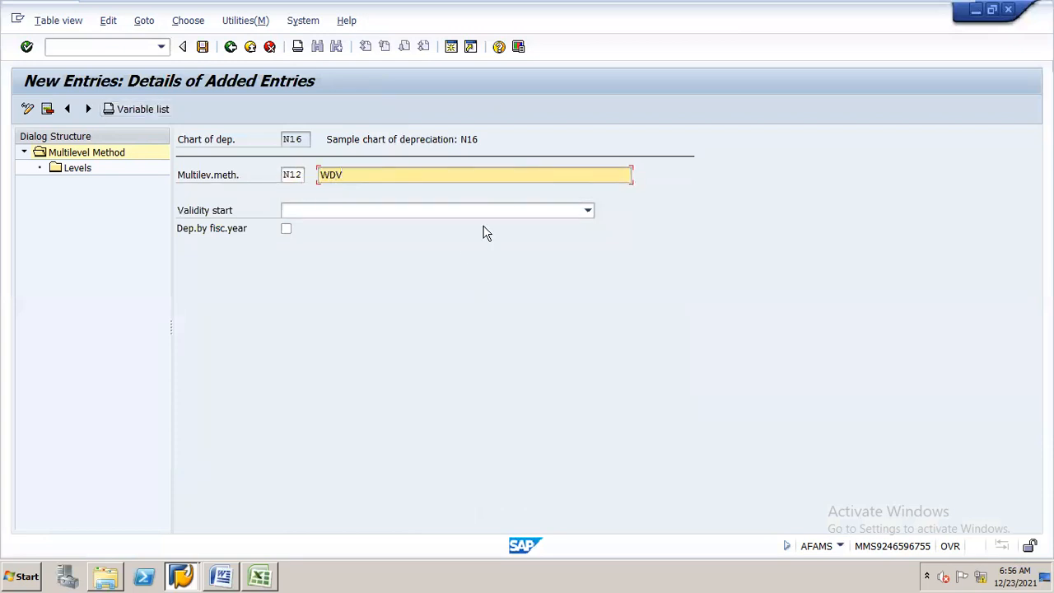
left_click(588, 210)
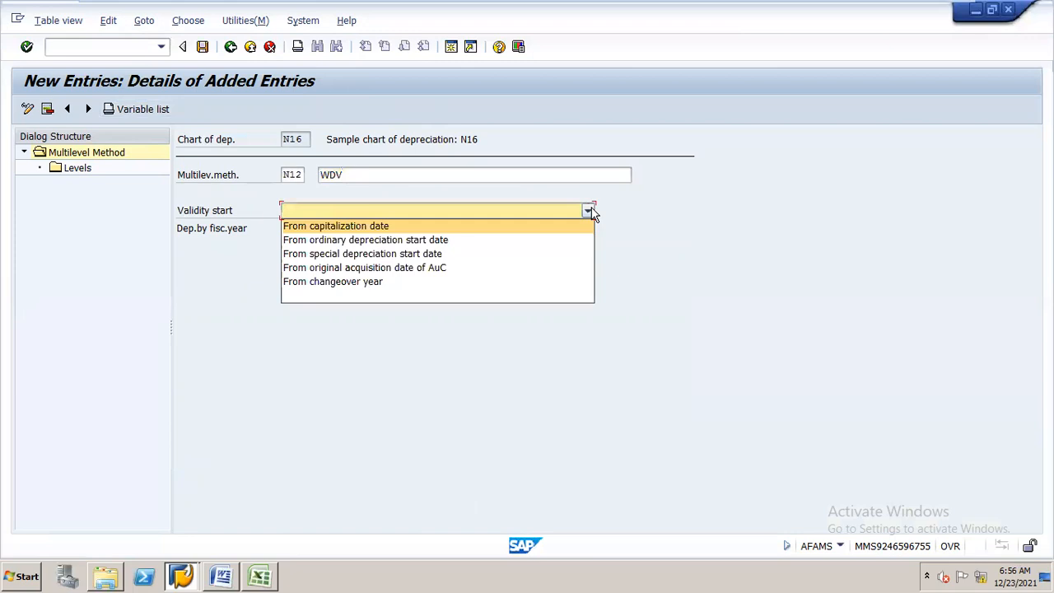
left_click(506, 240)
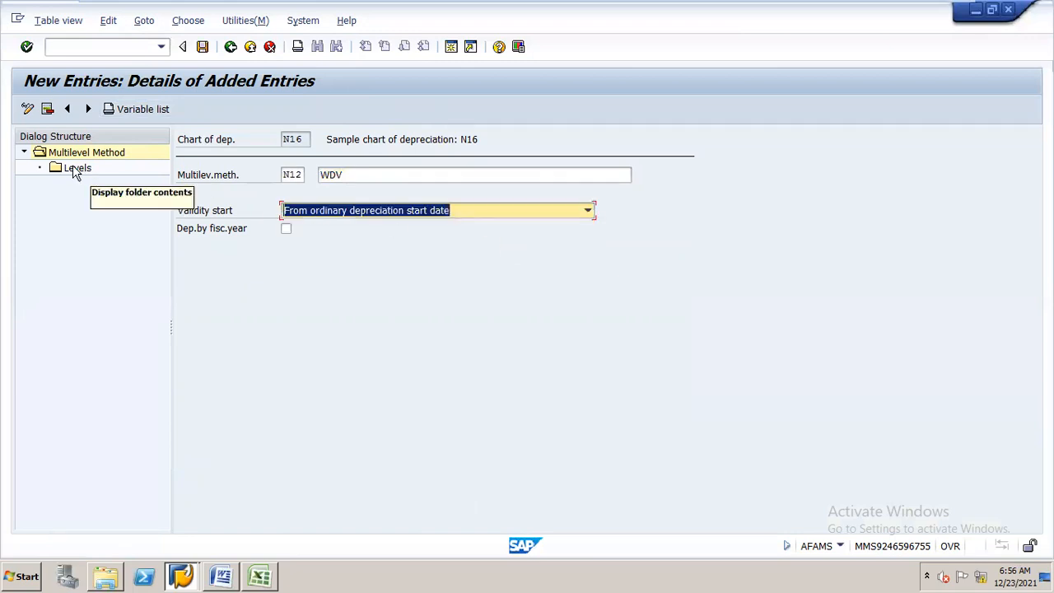
left_click(203, 47)
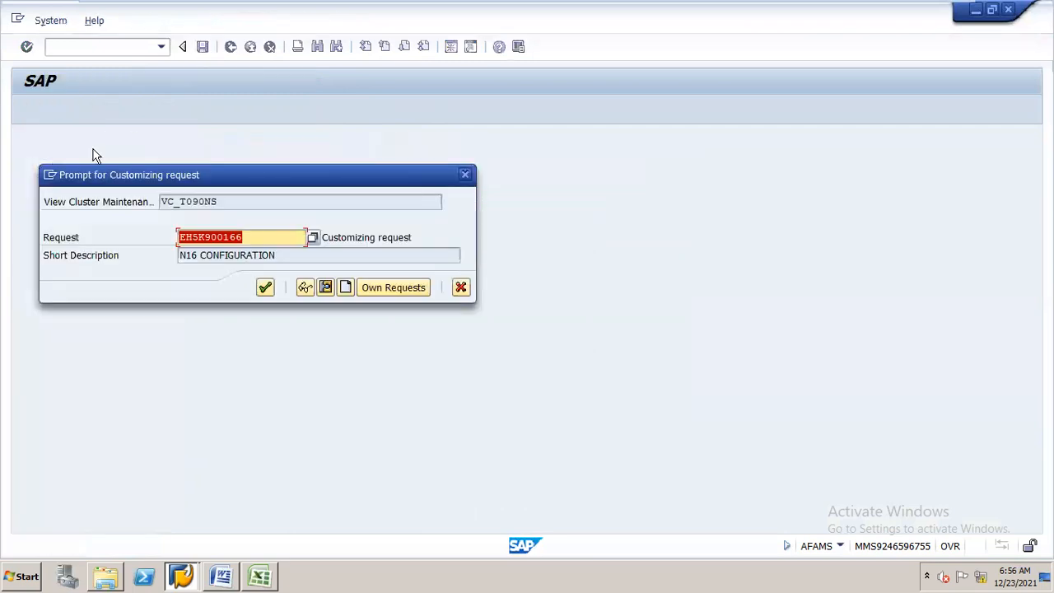
key("Return")
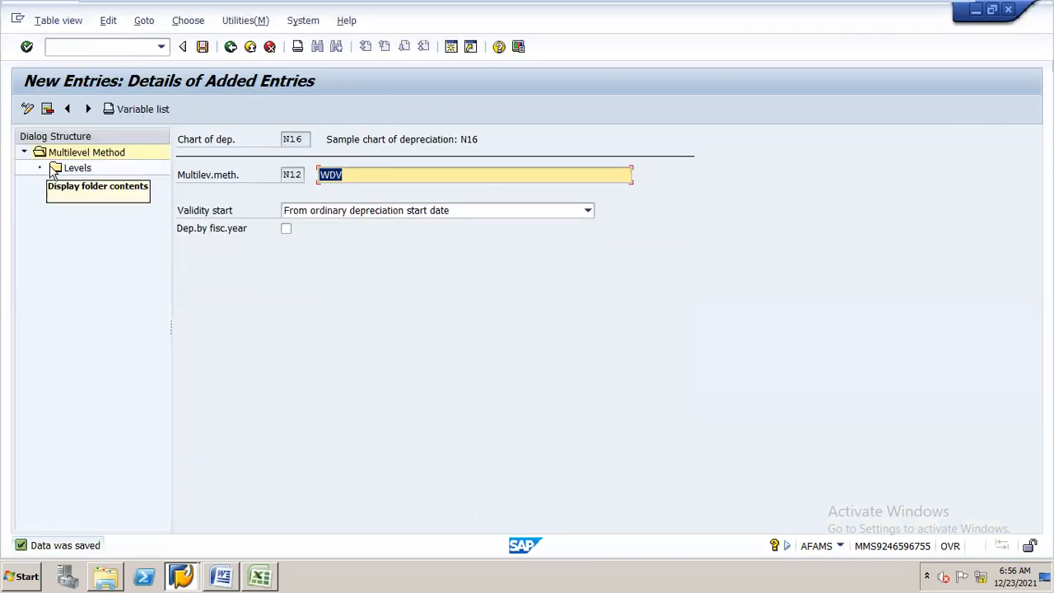
Start a new level for method N12 with acquisition year 9999, years 999 and period 12.
double_click(76, 168)
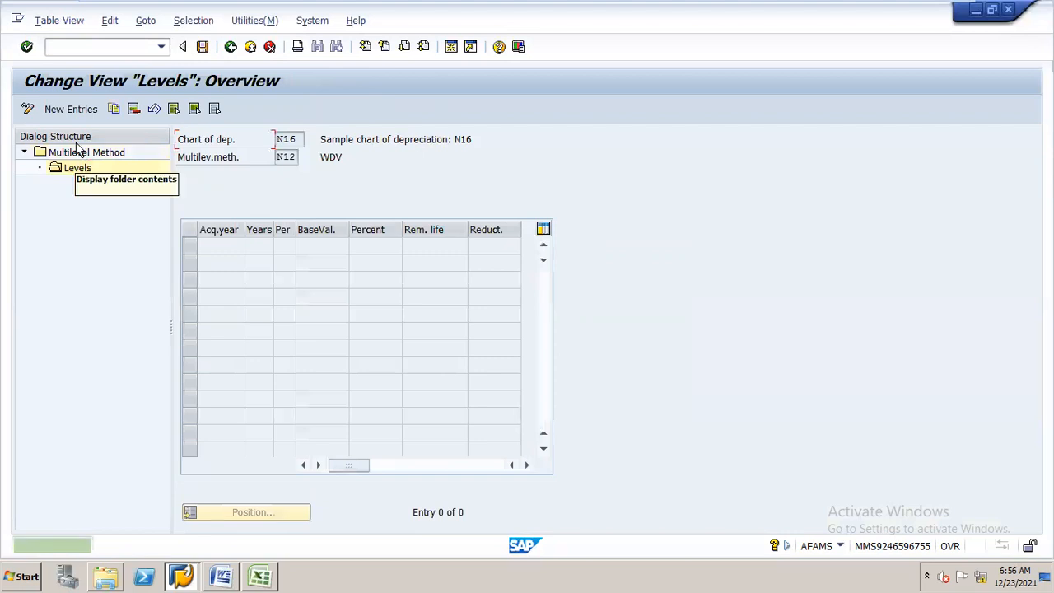
left_click(92, 110)
type("9999")
key("Tab")
type("999")
key("Tab")
type("12")
key("Tab")
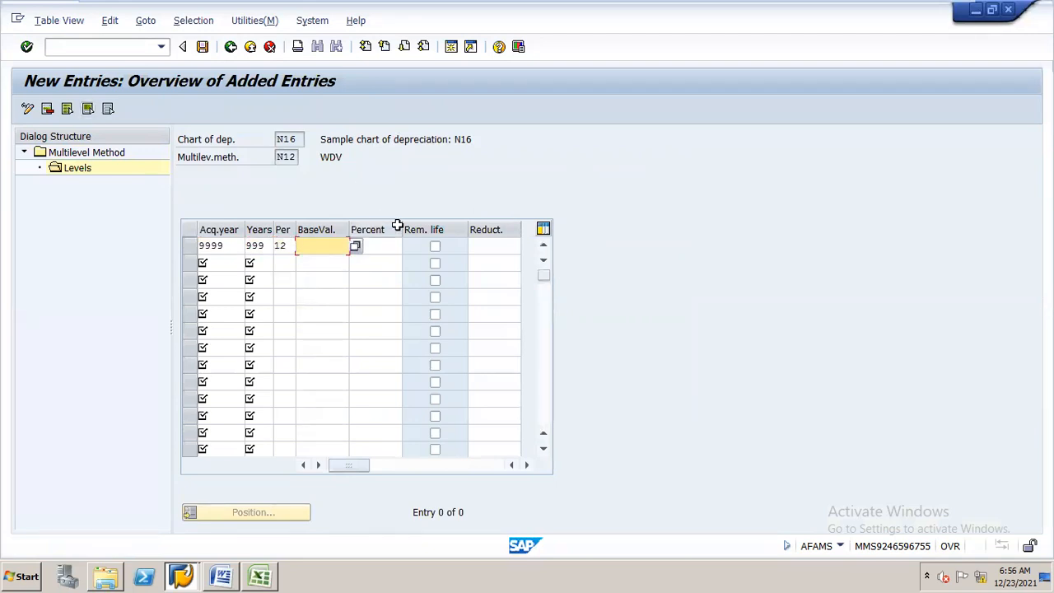
Set the N12 level's base value to 24 (Net book value) and its percentage to 6, and save the level.
left_click(355, 247)
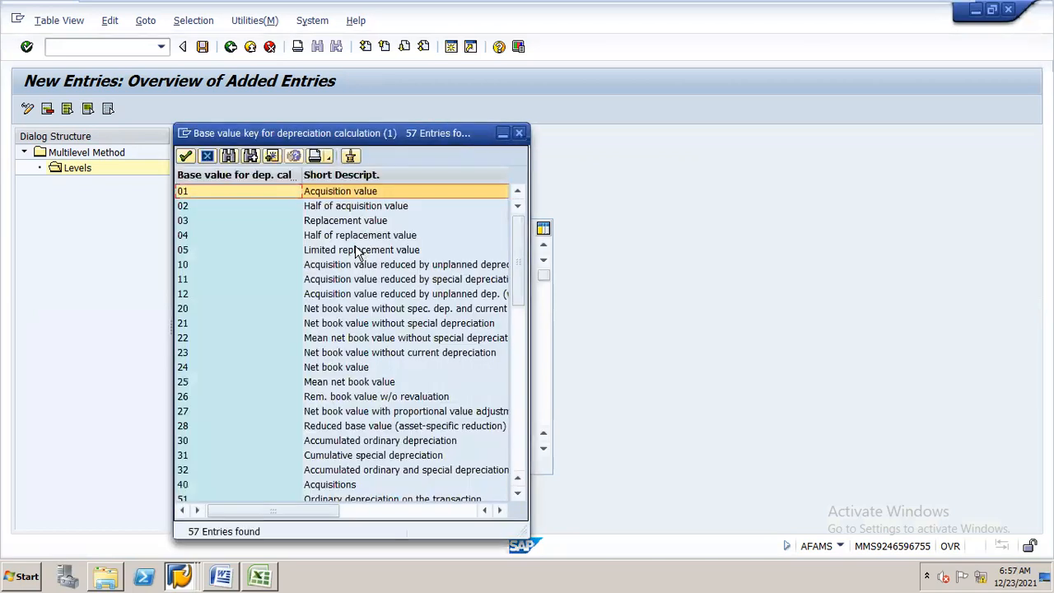
double_click(321, 375)
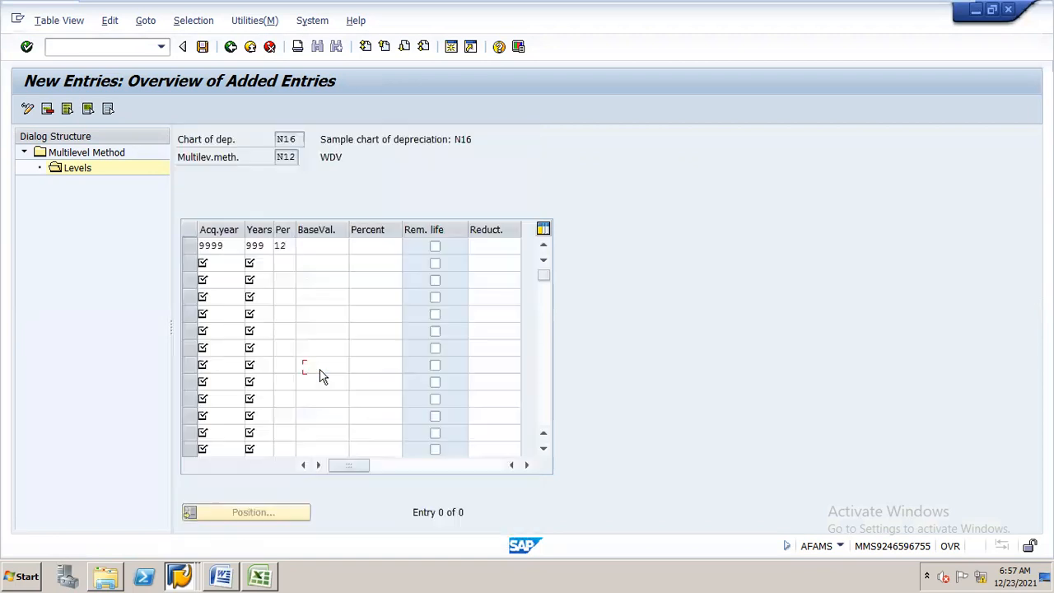
left_click(391, 244)
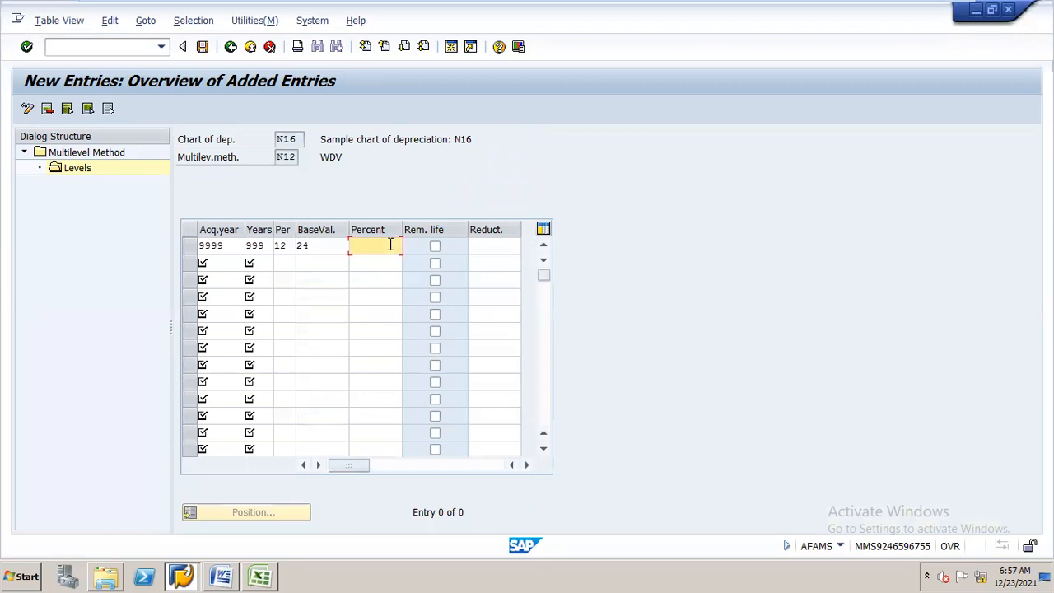
type("6")
key("ctrl+s")
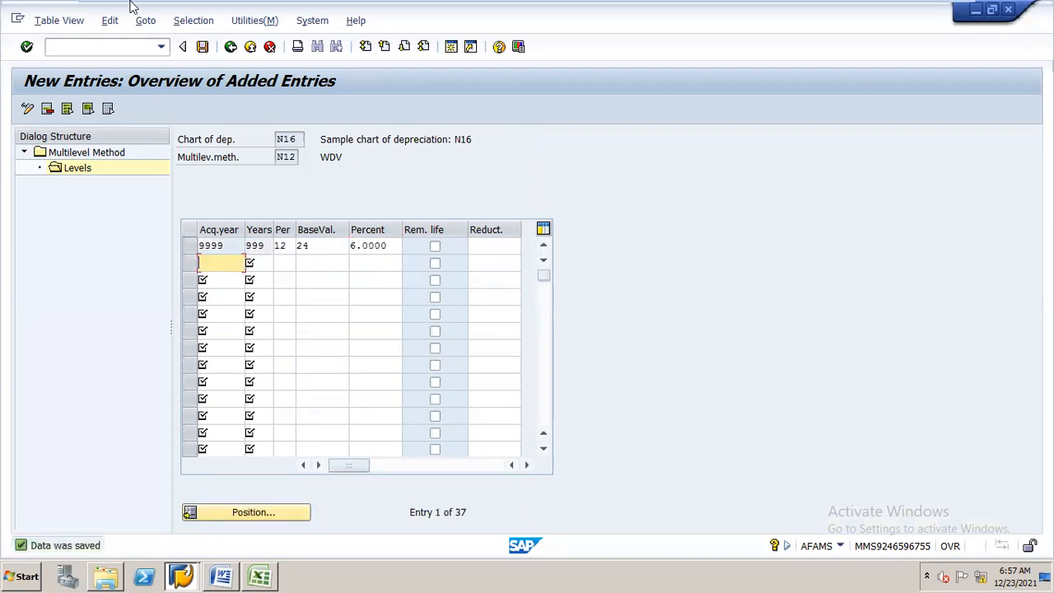
left_click(206, 52)
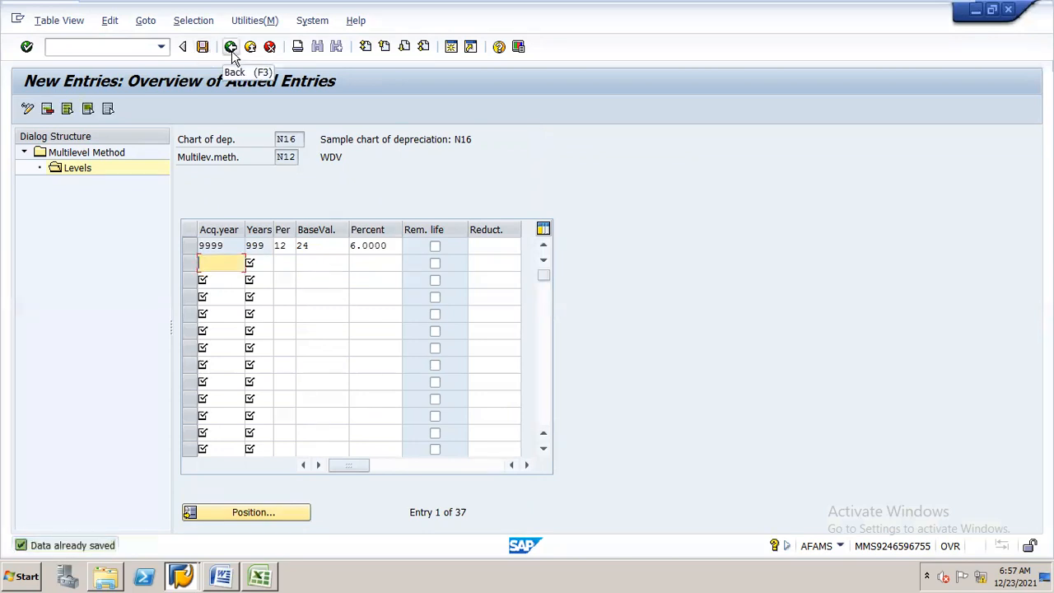
Leave the multilevel method maintenance and open Maintain Period Control Methods from the implementation guide.
left_click(231, 50)
left_click(231, 50)
left_click(231, 49)
left_click(231, 49)
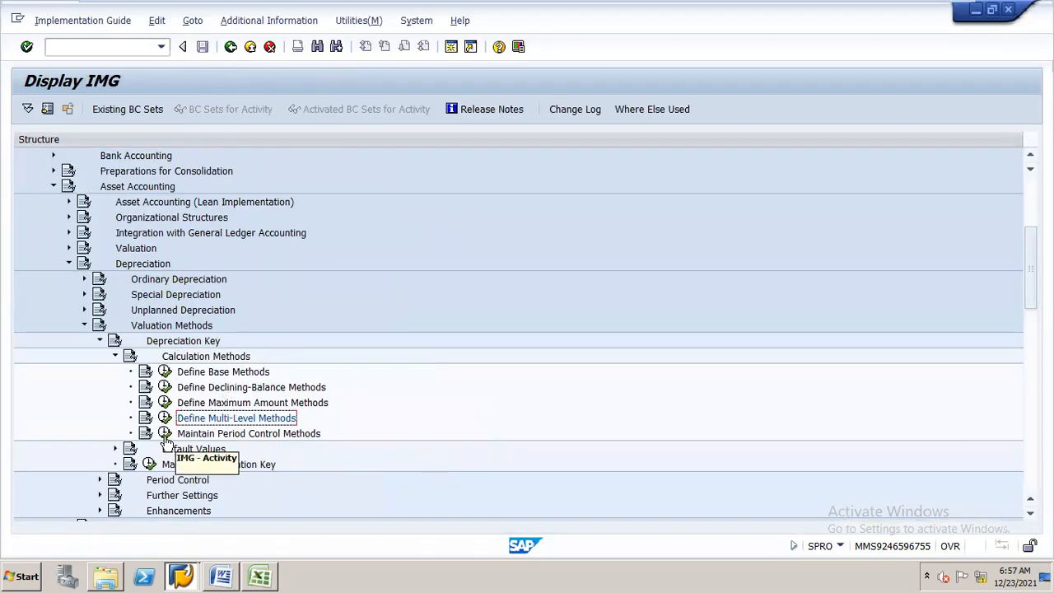
scroll(190, 441, "down", 1)
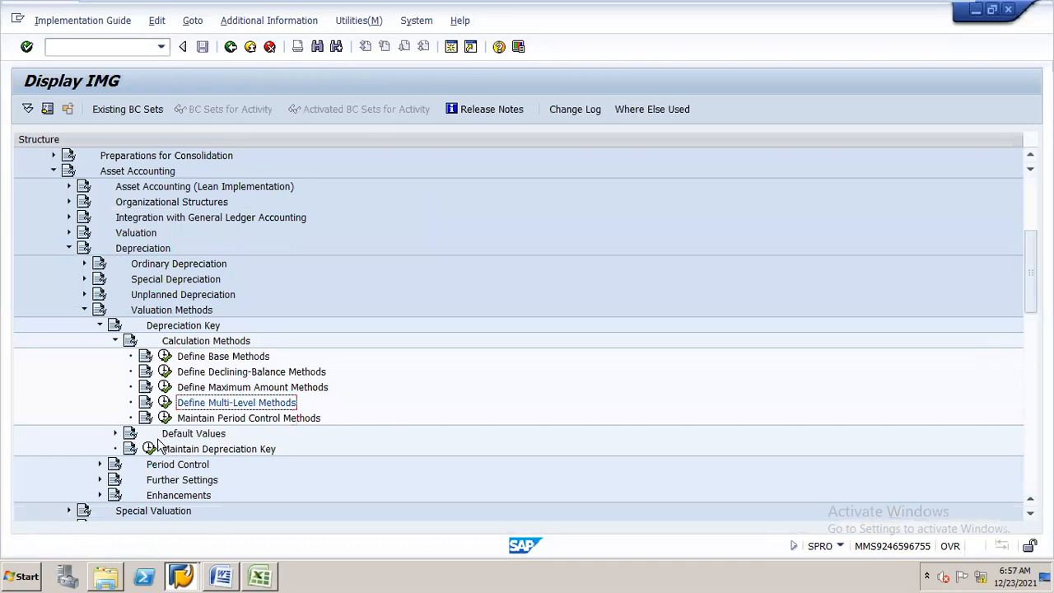
left_click(166, 418)
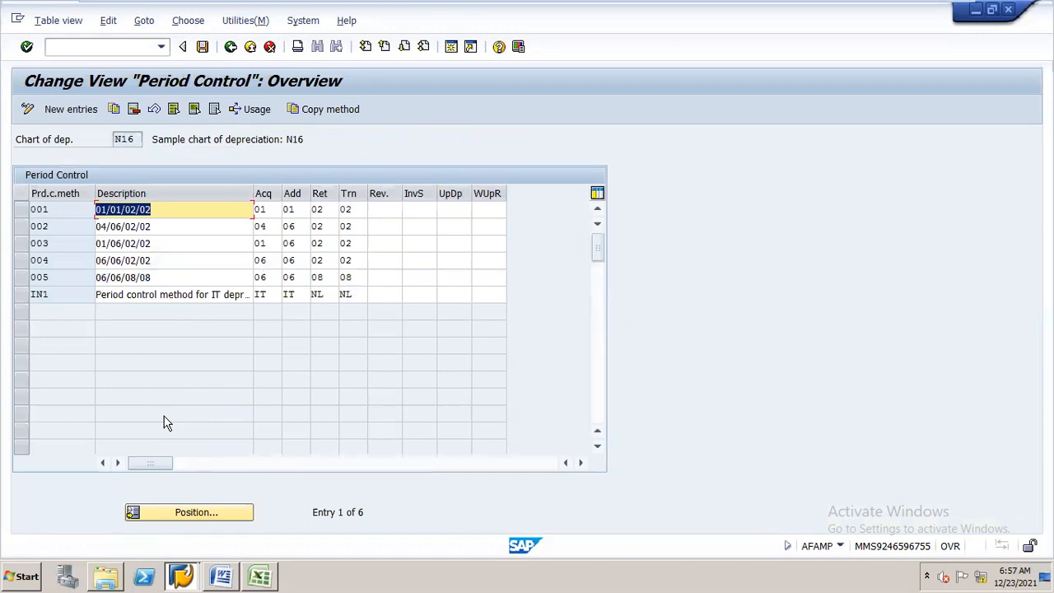
Start a new period control method N16 with the description "period control menthod foR N16".
left_click(73, 111)
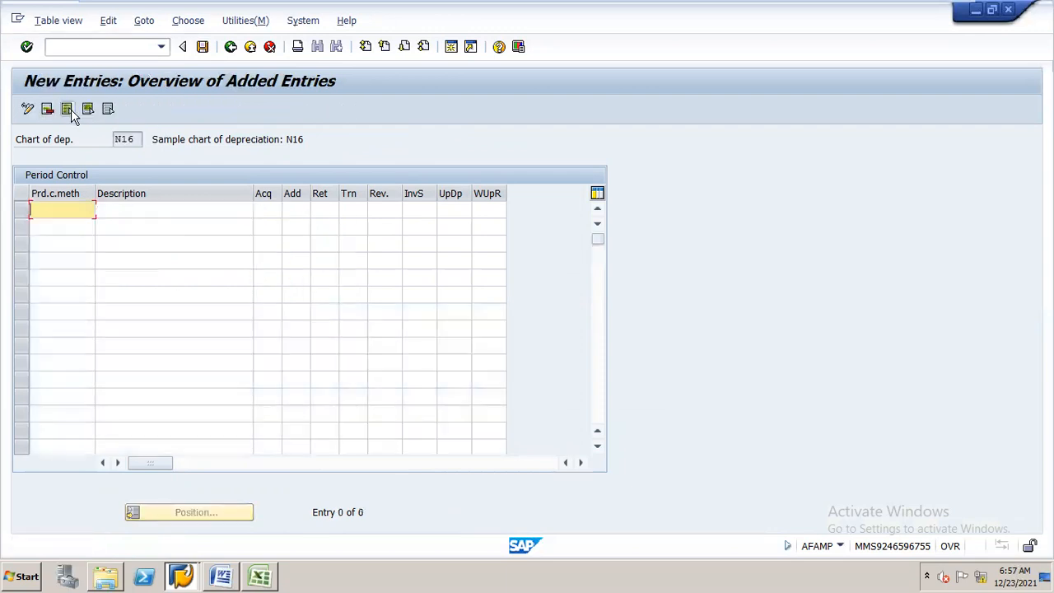
type("N16")
key("Tab")
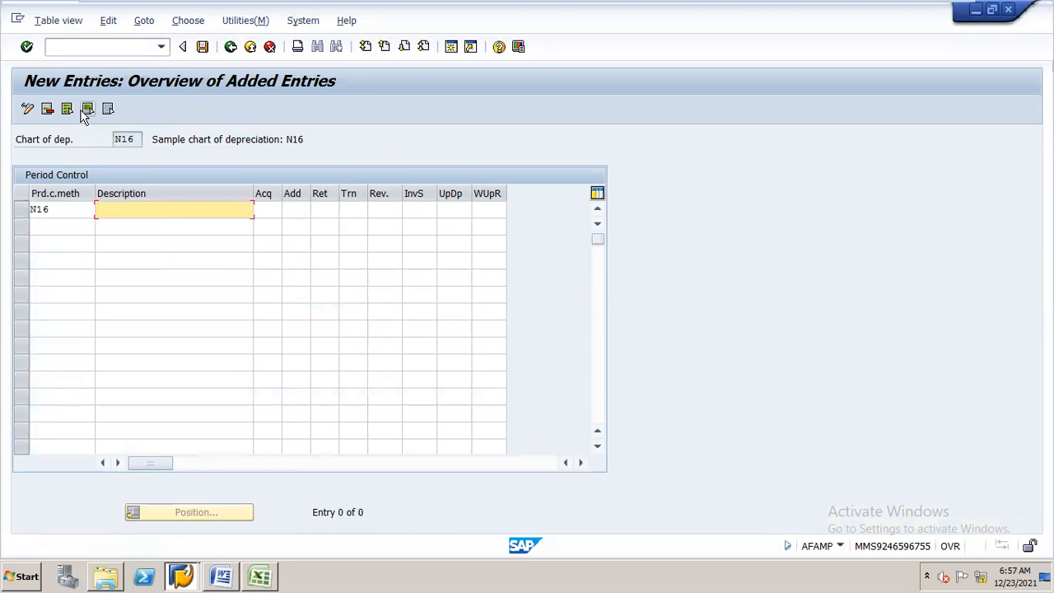
type("P")
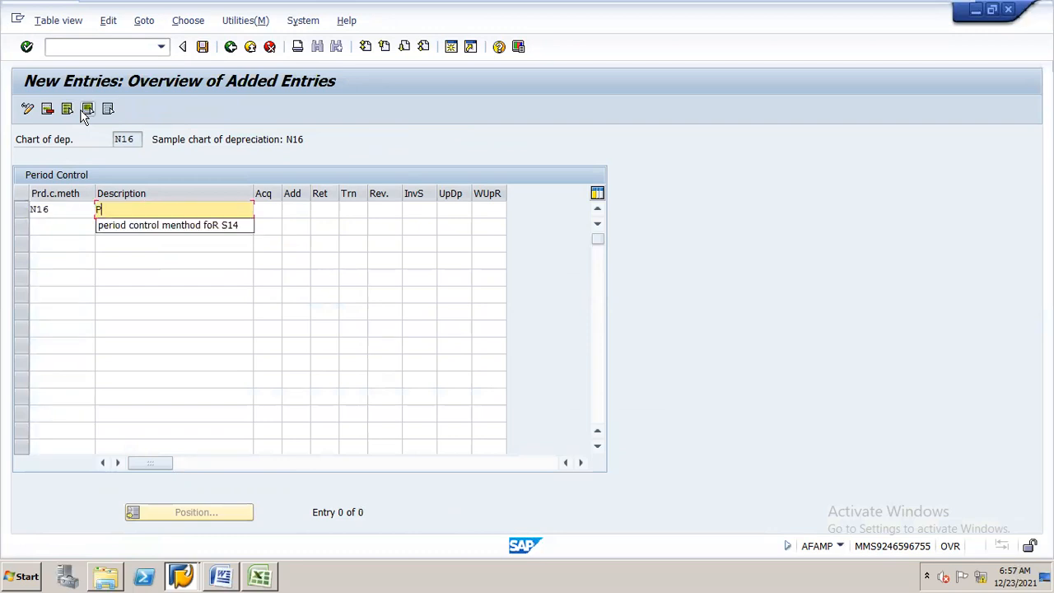
key("Down")
key("BackSpace")
key("BackSpace")
key("BackSpace")
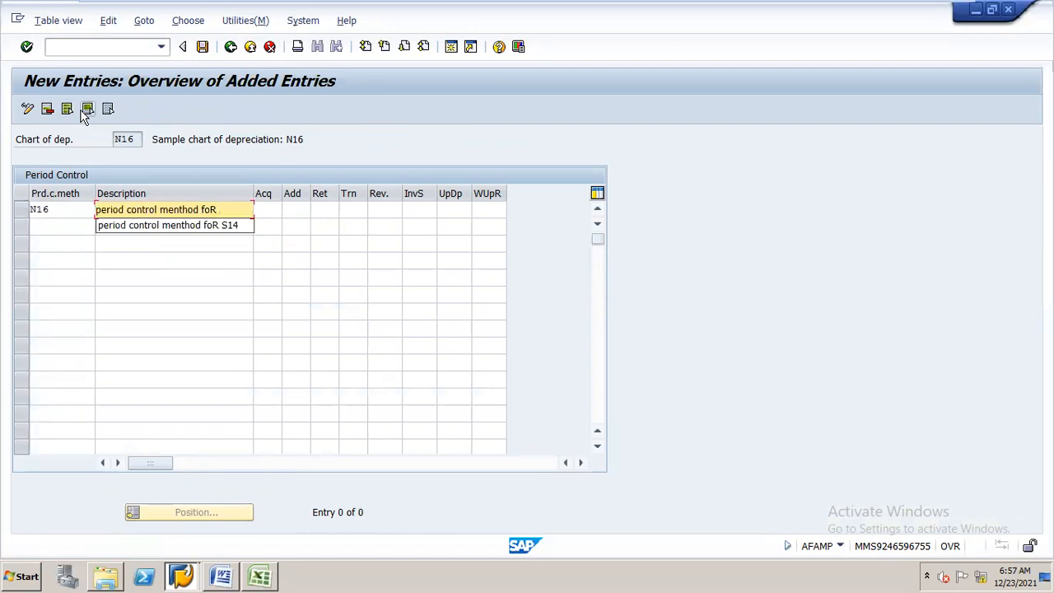
type("N16")
key("Tab")
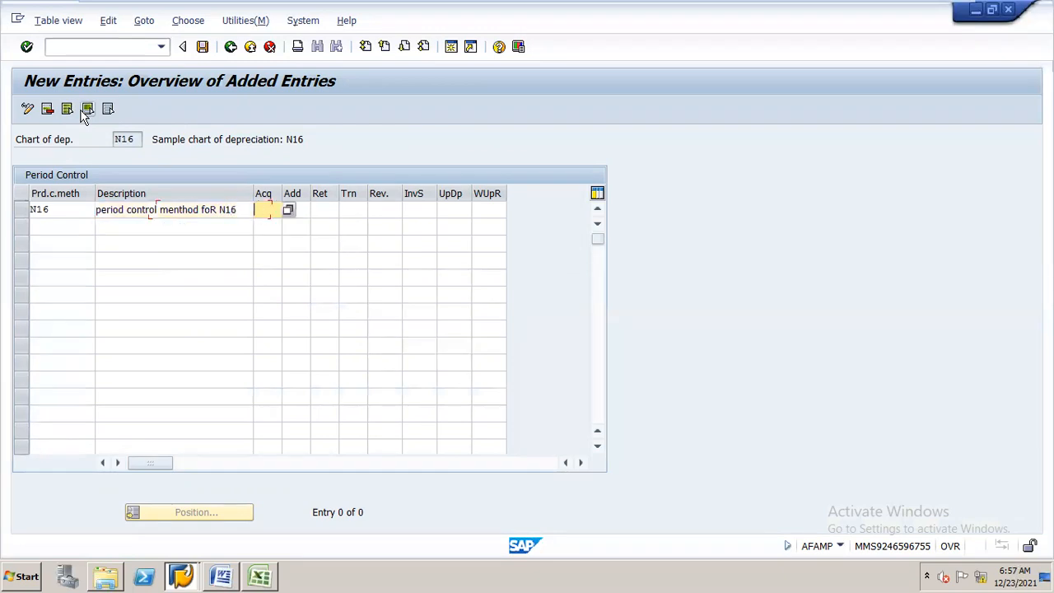
Review the period control options for acquisitions and assign 01, Pro rata at period start date, to method N16.
left_click(288, 210)
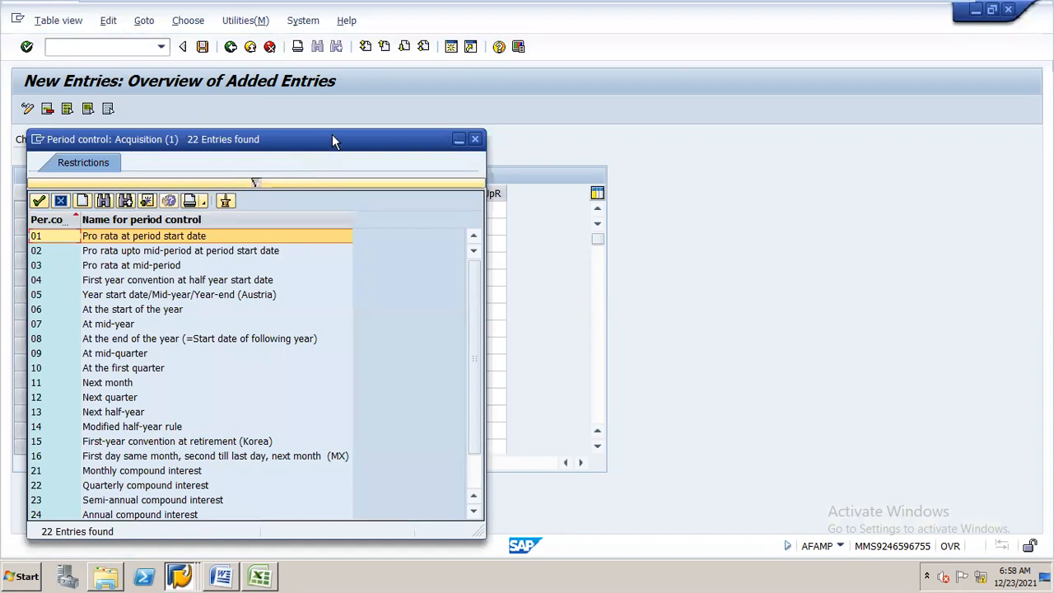
left_click_drag(333, 140, 617, 94)
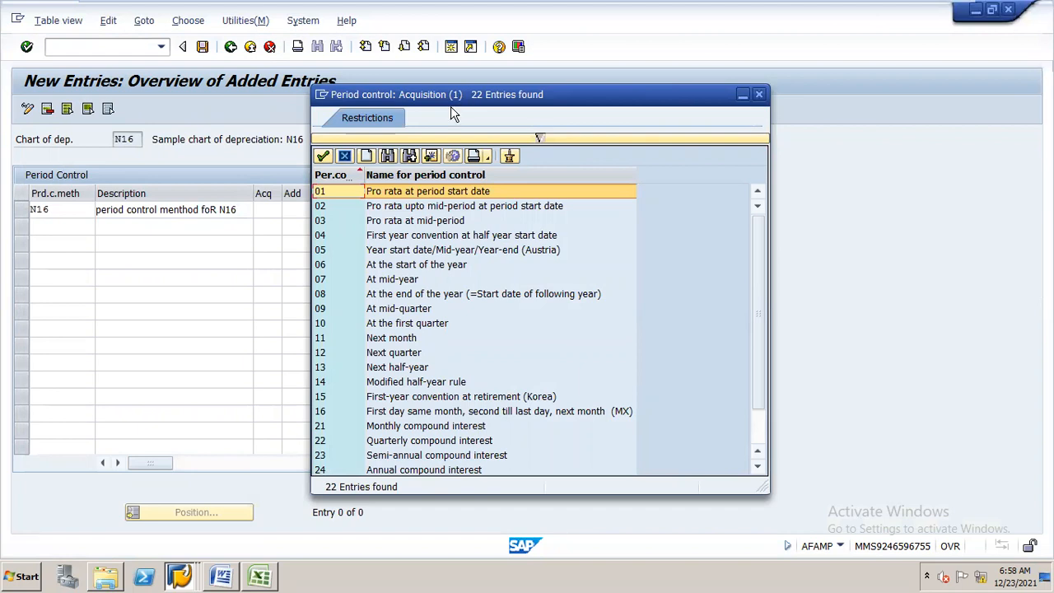
left_click(384, 281)
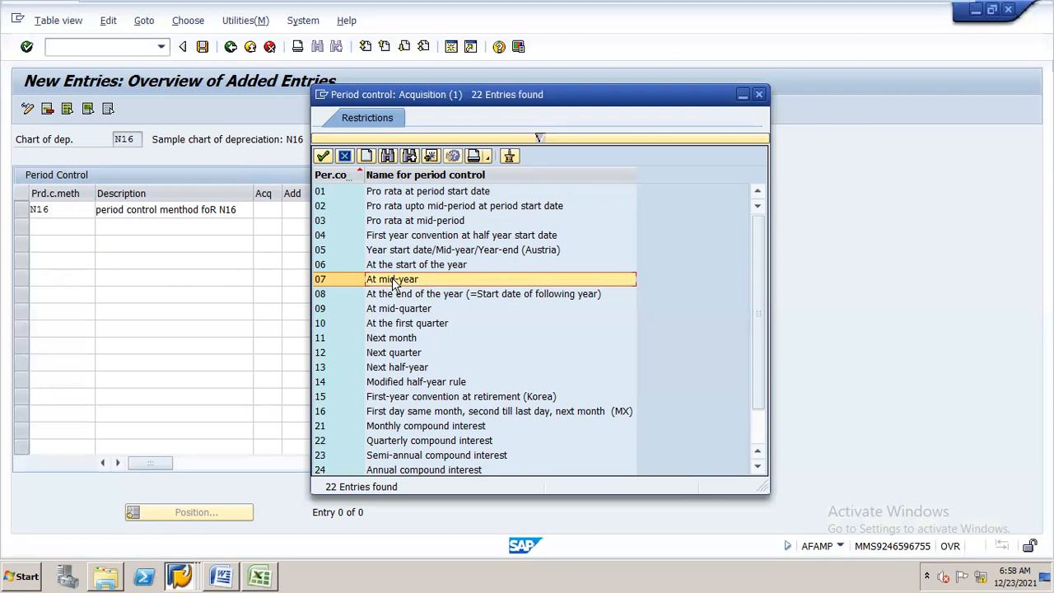
left_click(396, 340)
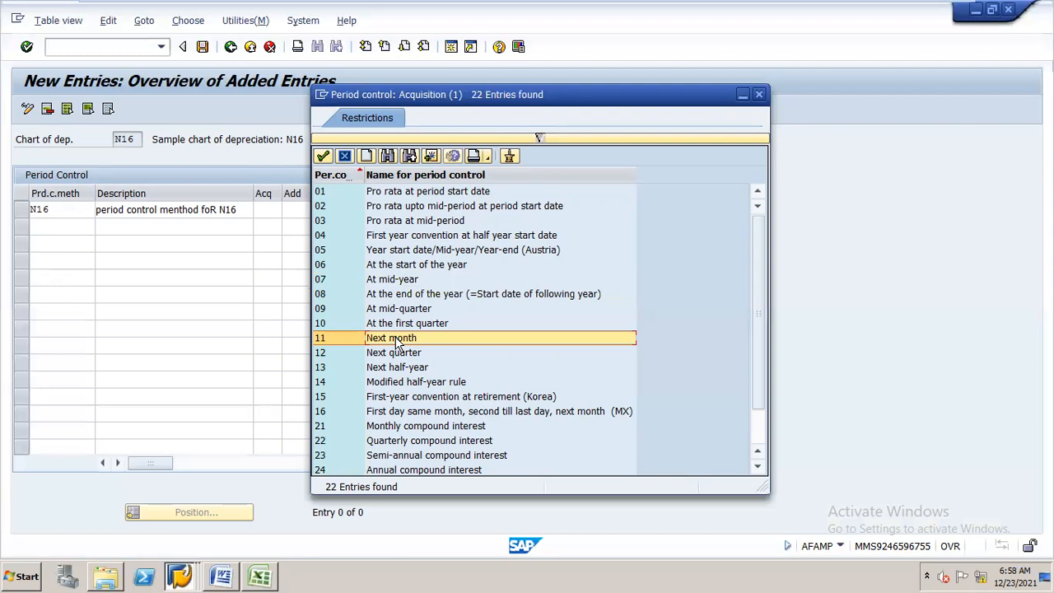
left_click(398, 358)
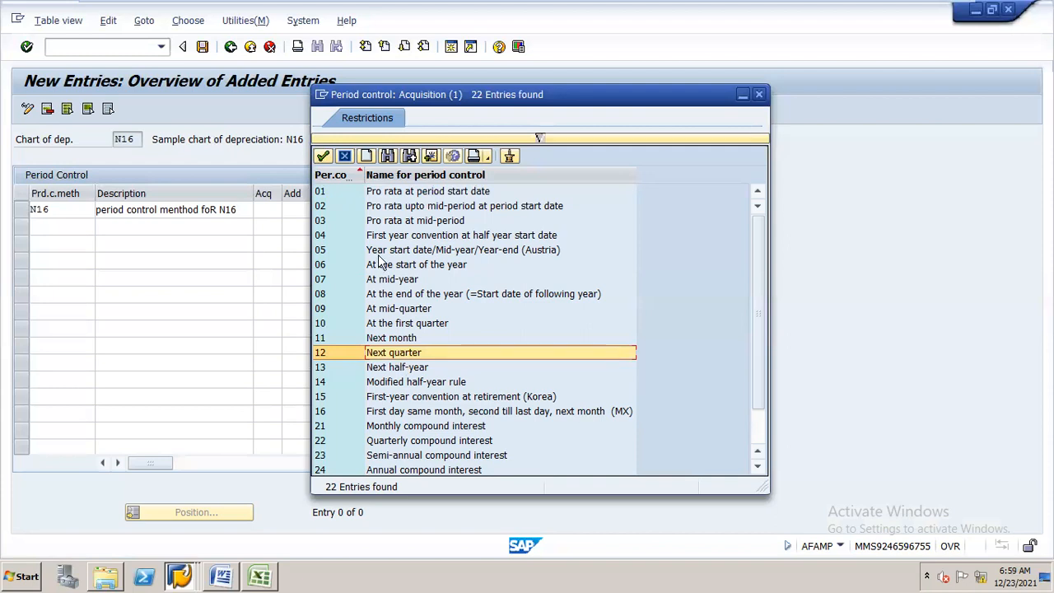
left_click(404, 193)
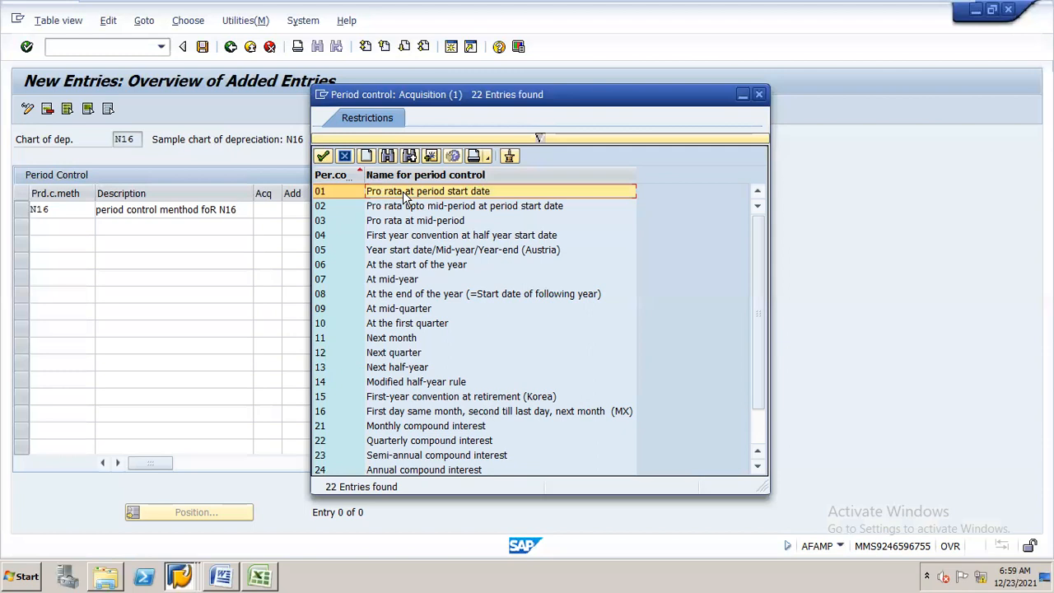
mouse_move(865, 8)
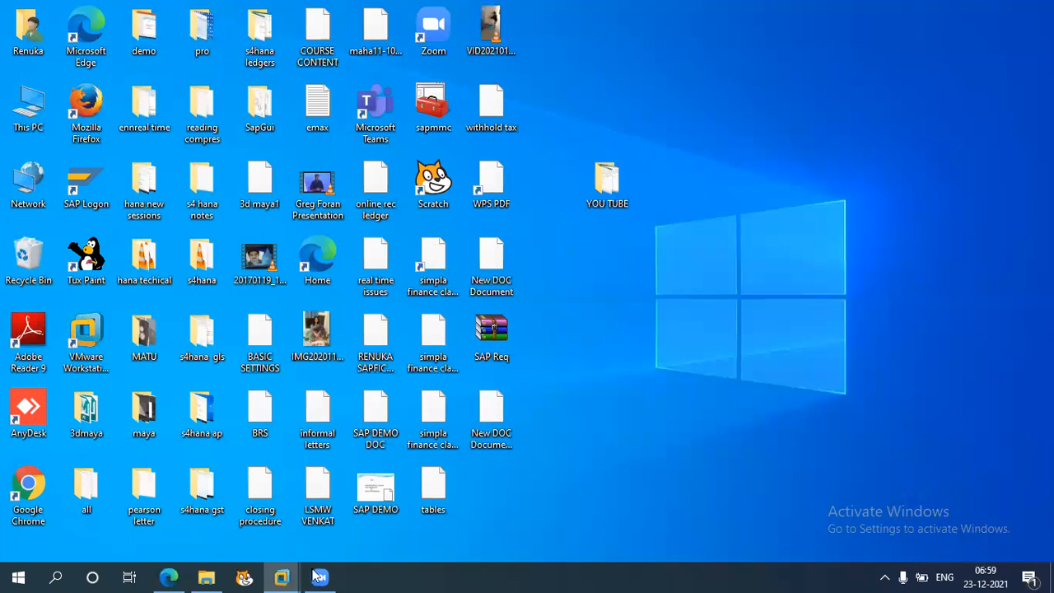
mouse_move(318, 577)
left_click(354, 491)
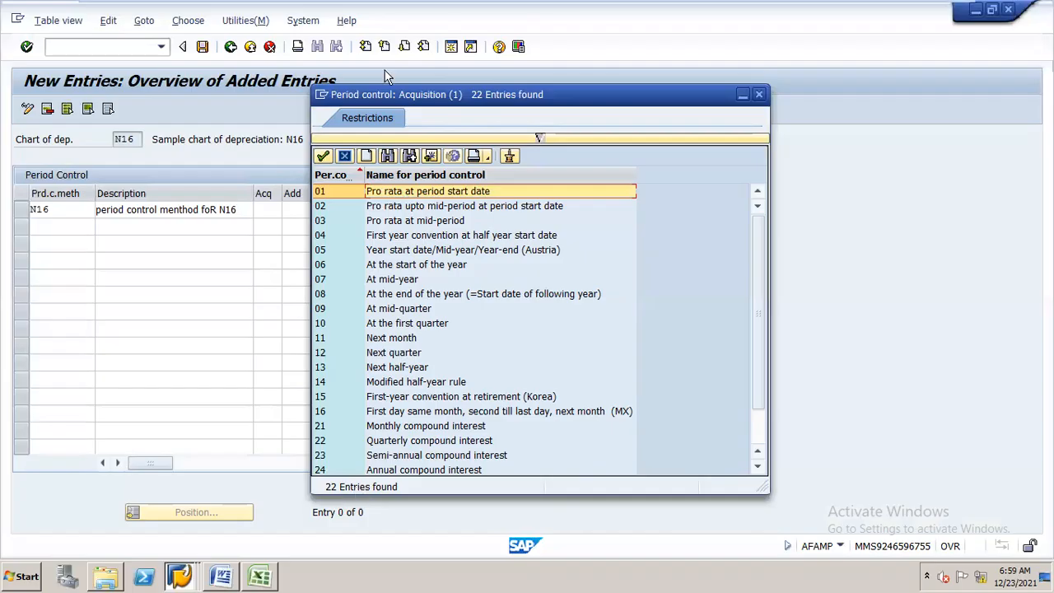
double_click(406, 192)
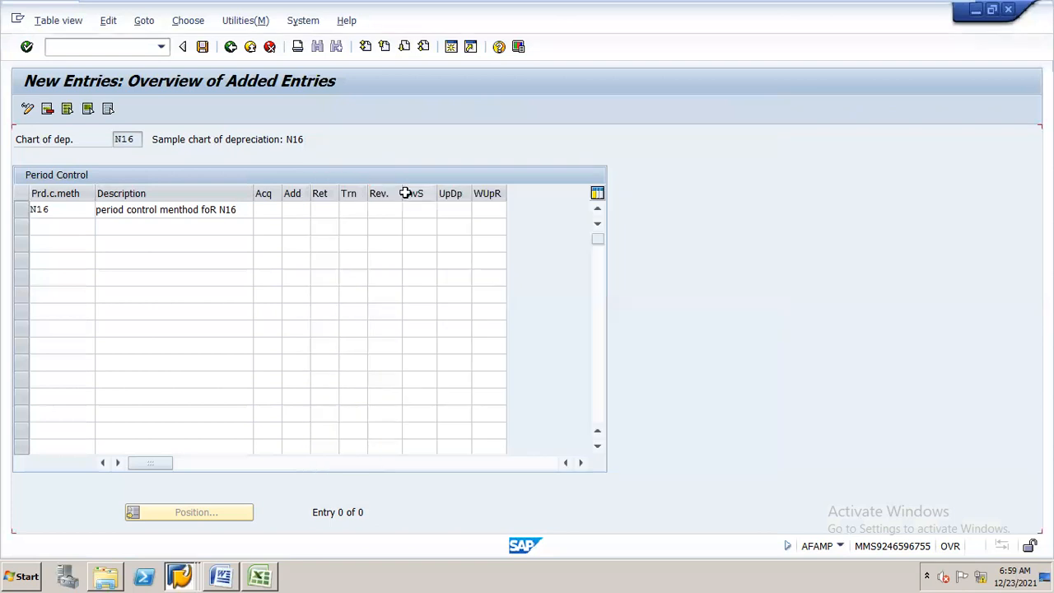
Set the N16 period control for acquisitions in the following year to 01, Pro rata at period start date.
left_click(305, 210)
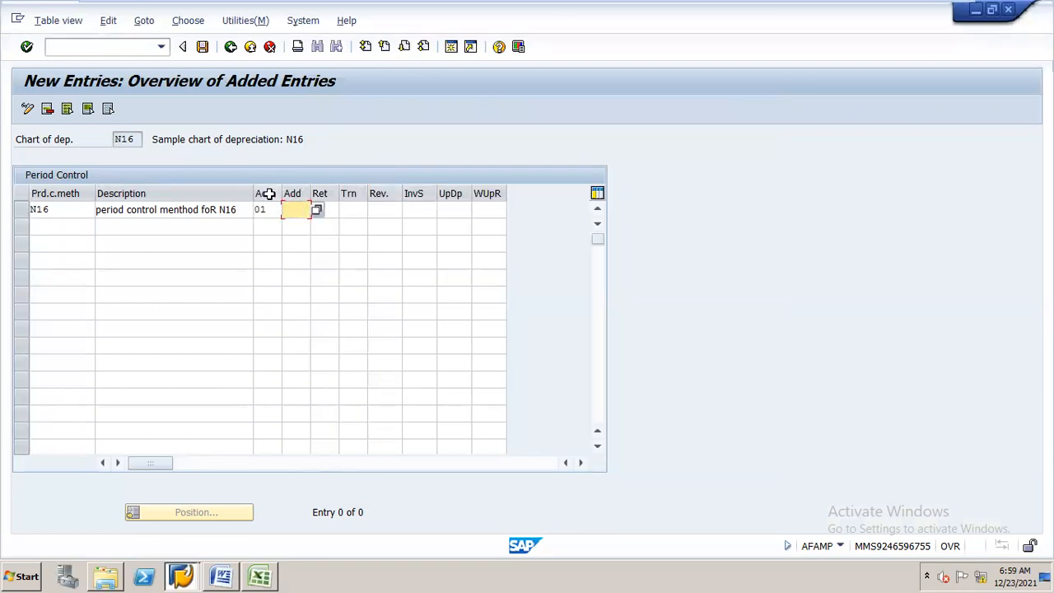
left_click(317, 211)
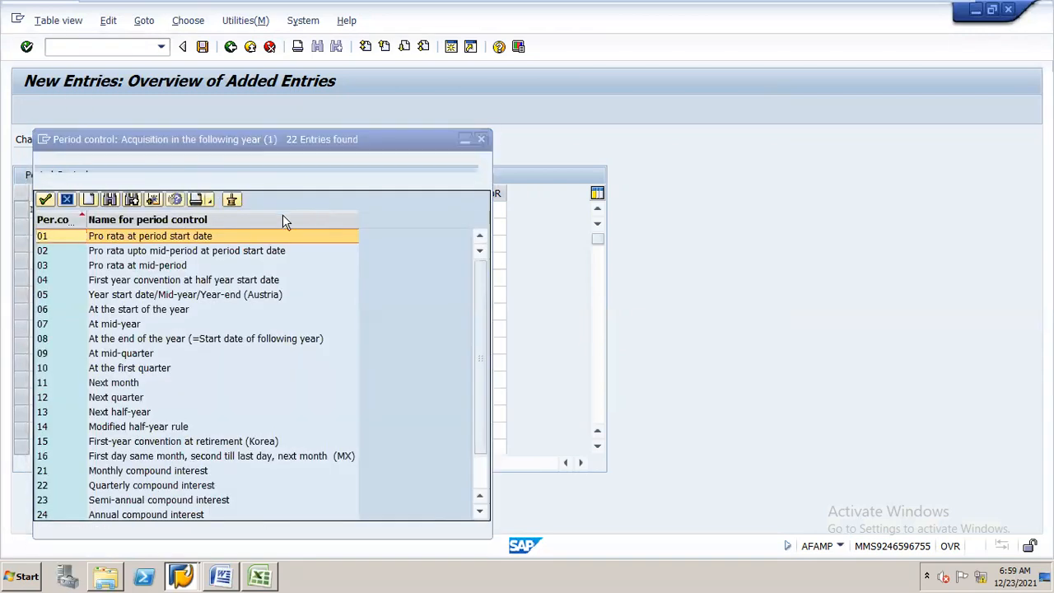
double_click(222, 236)
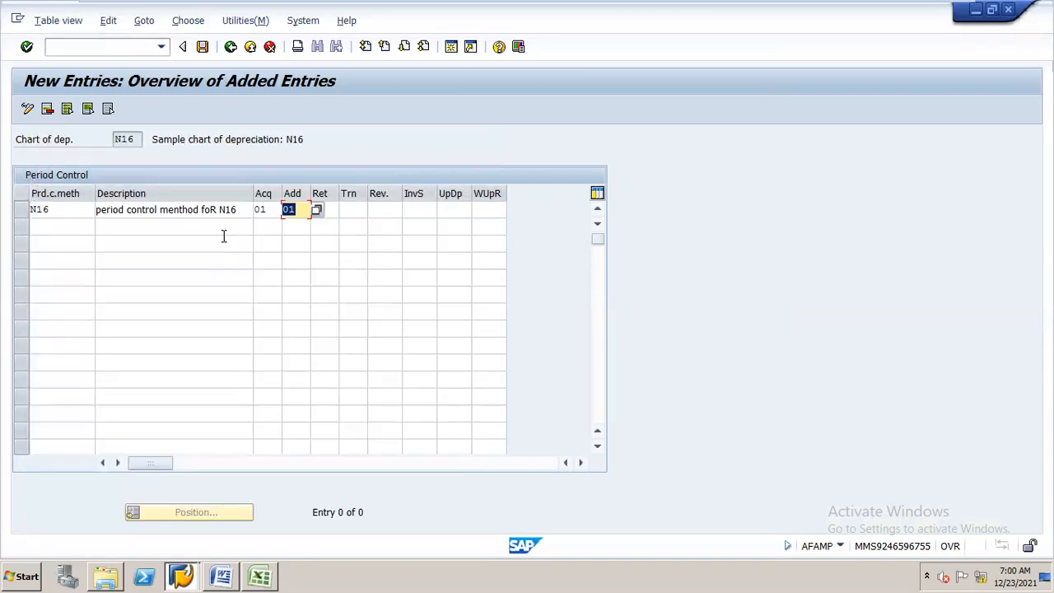
Set the N16 period controls for retirements and transfers to 01, Pro rata at period start date.
left_click(334, 209)
left_click(345, 211)
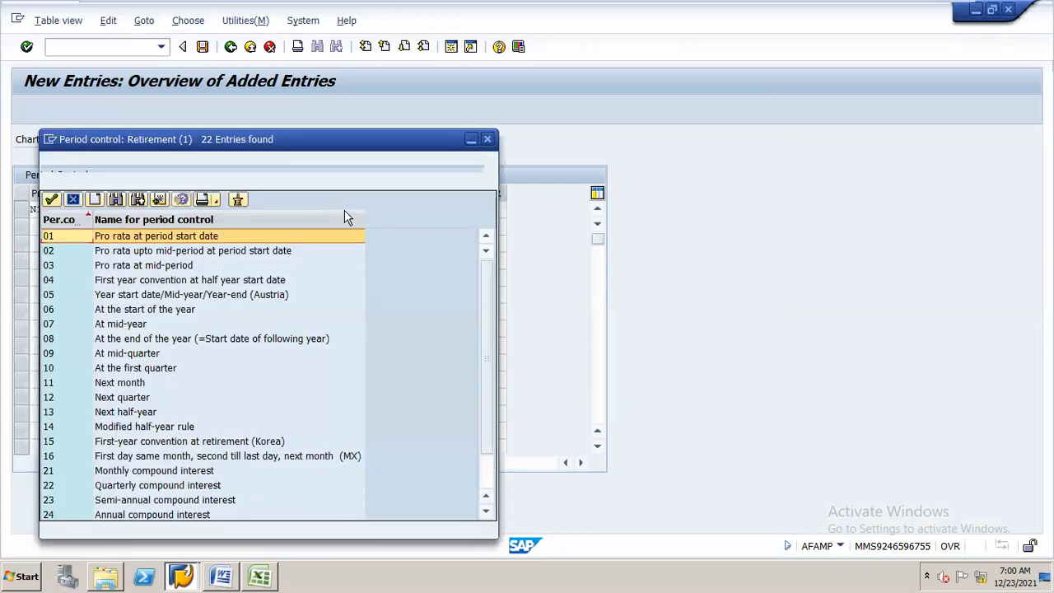
left_click(247, 237)
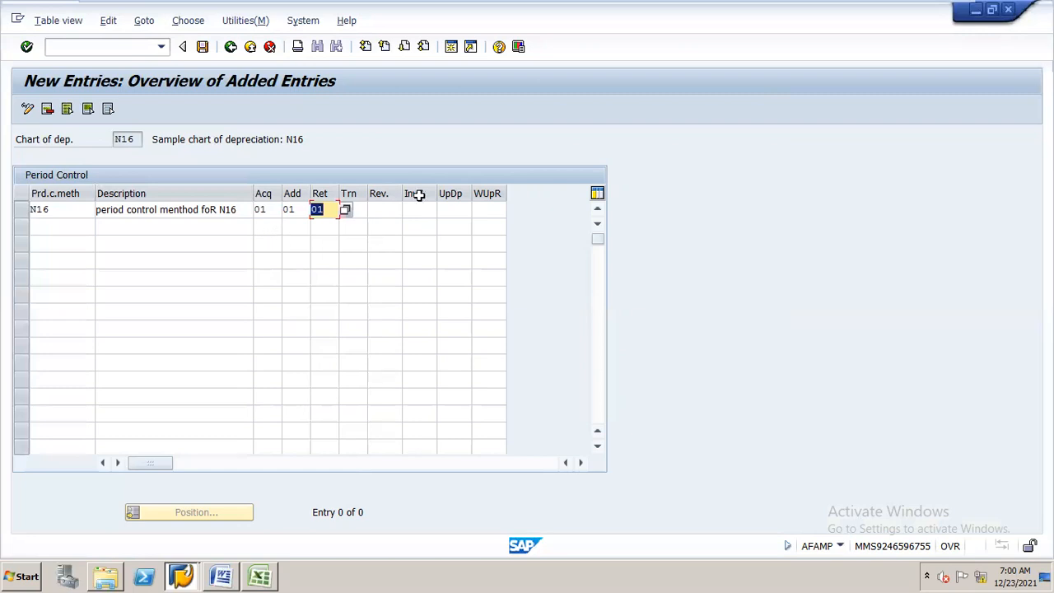
left_click(359, 211)
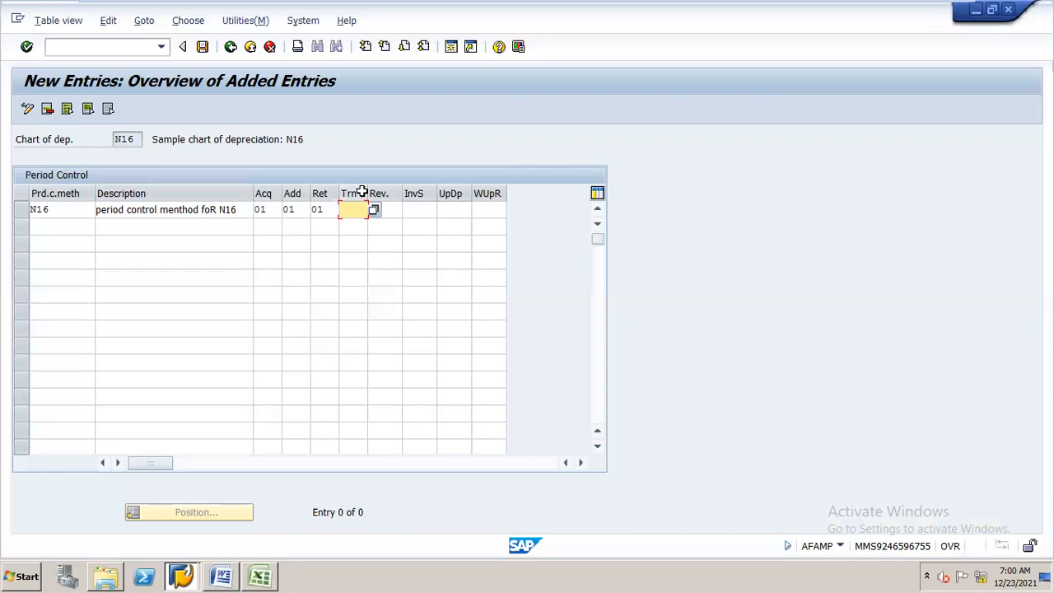
left_click(373, 210)
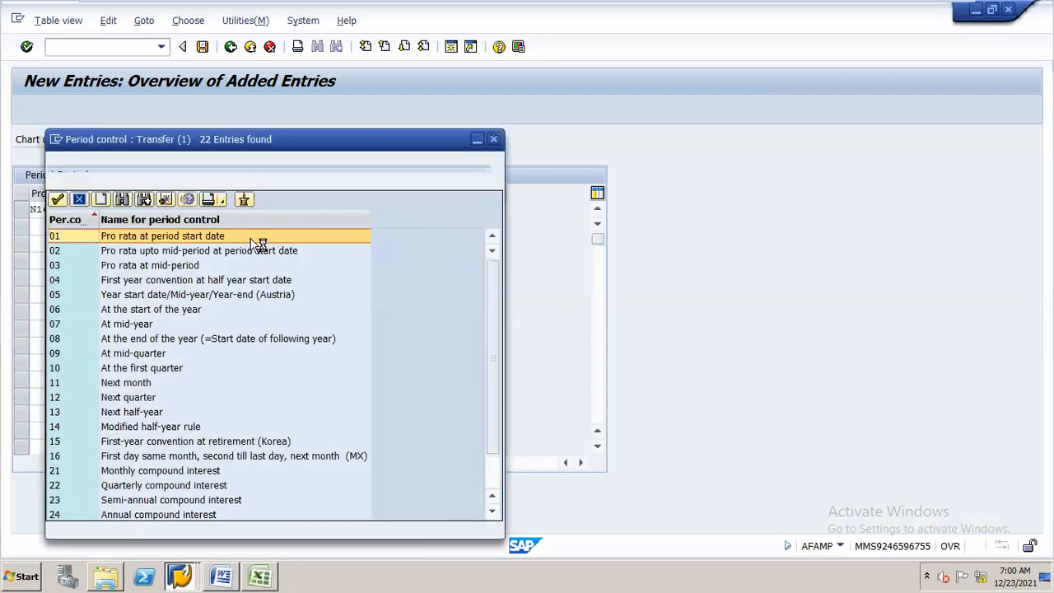
double_click(231, 235)
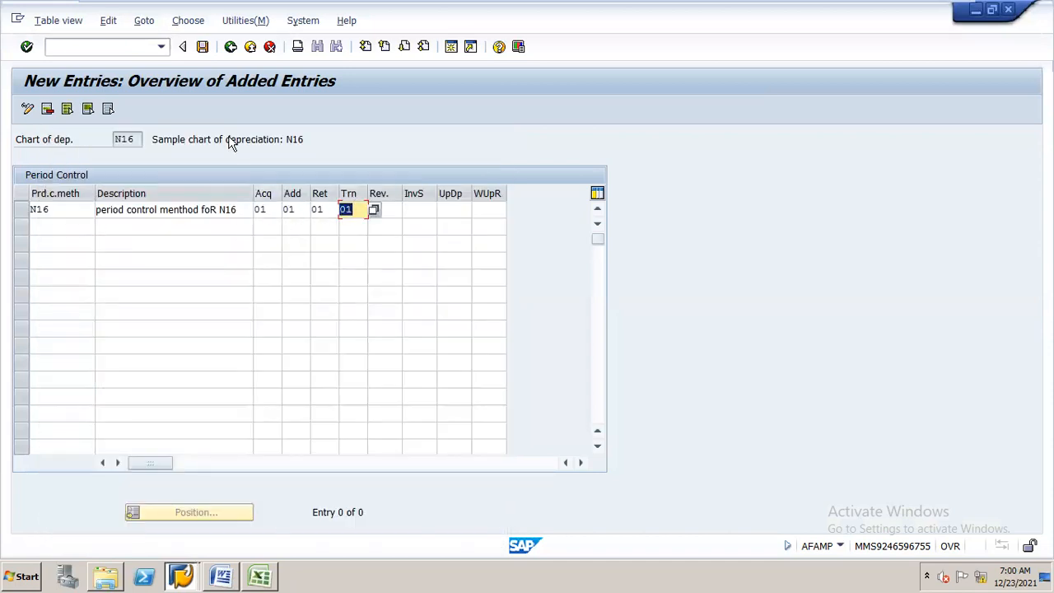
Save period control method N16 in the N16 CONFIGURATION customizing request and return to the implementation guide.
left_click(203, 47)
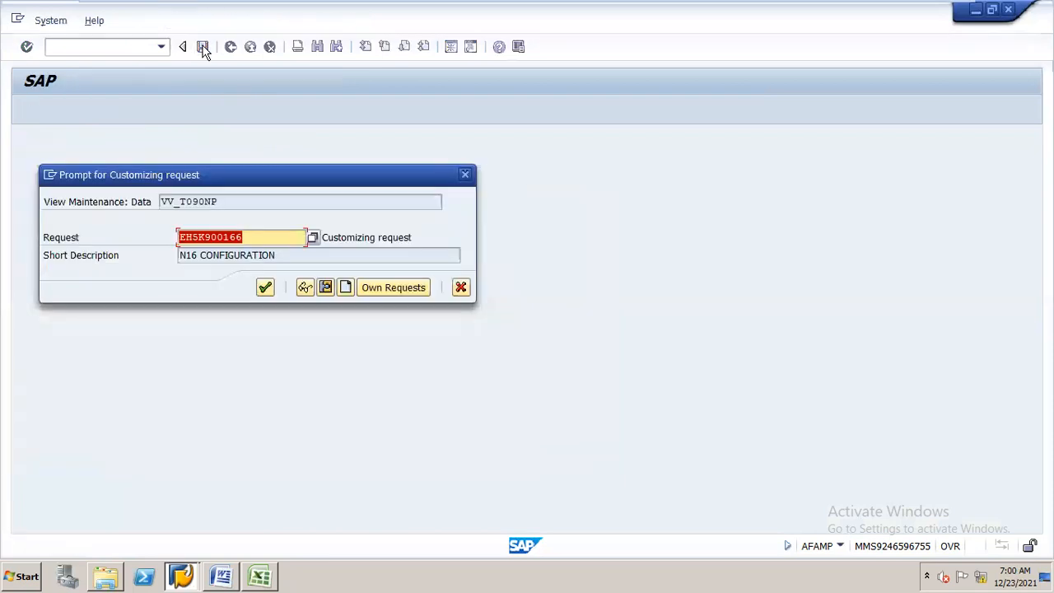
left_click(264, 288)
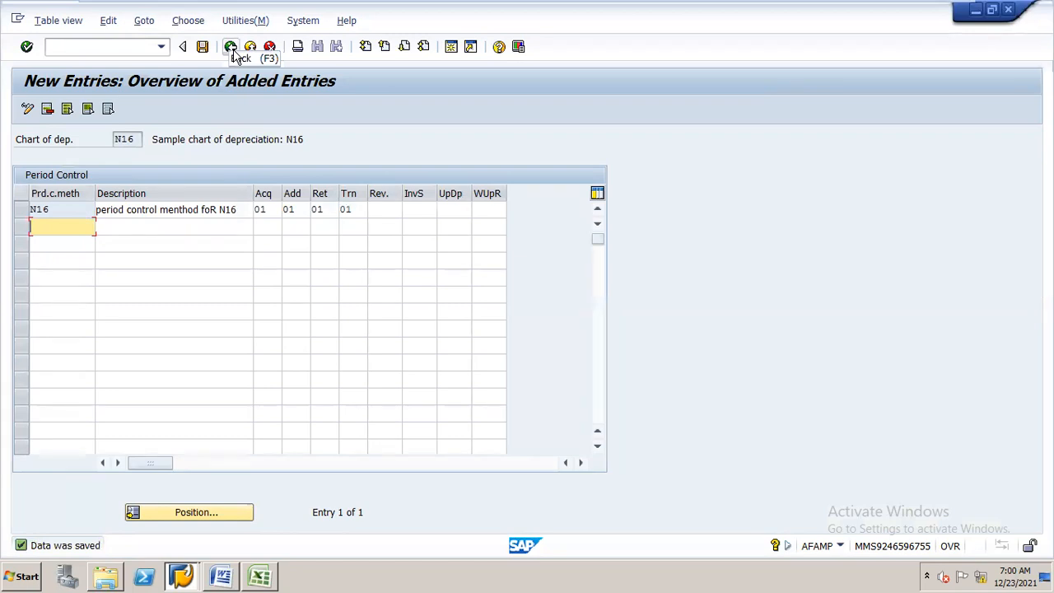
left_click(202, 47)
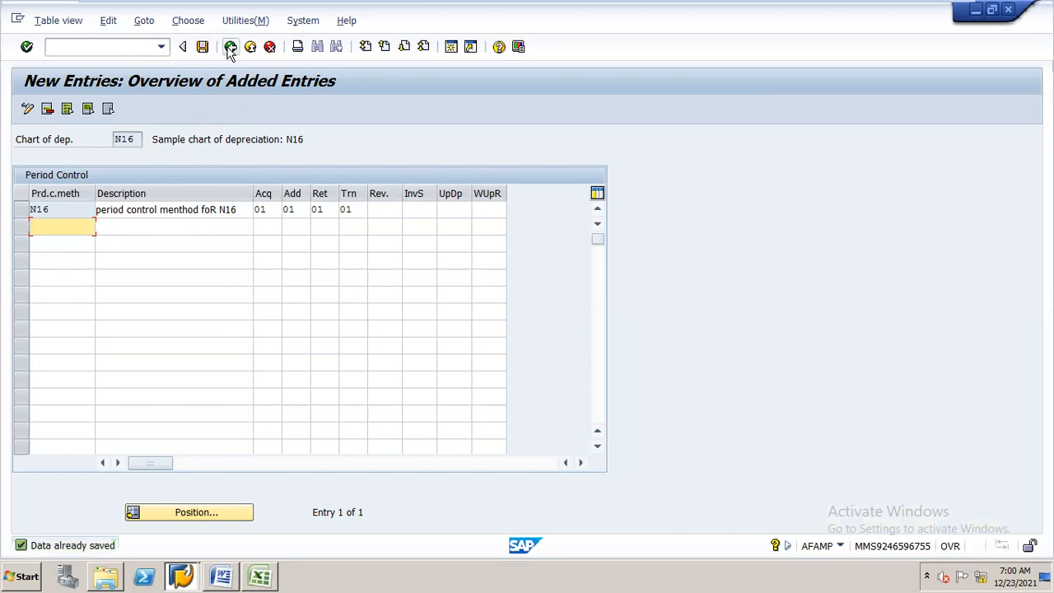
left_click(231, 47)
left_click(231, 47)
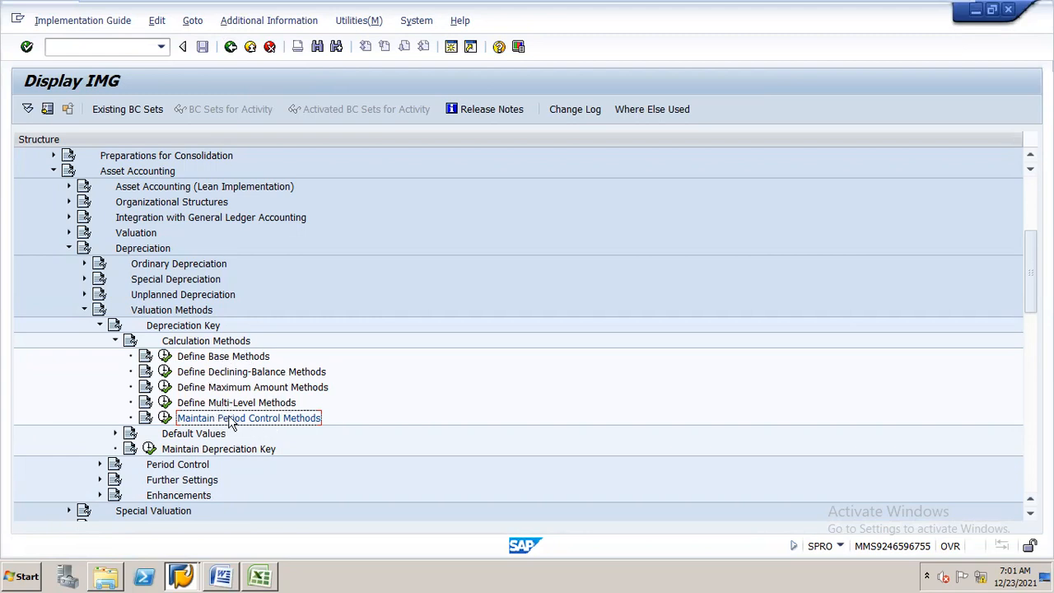
Open Maintain Depreciation Key and start a new depreciation key N16 with the description SLM.
left_click(149, 449)
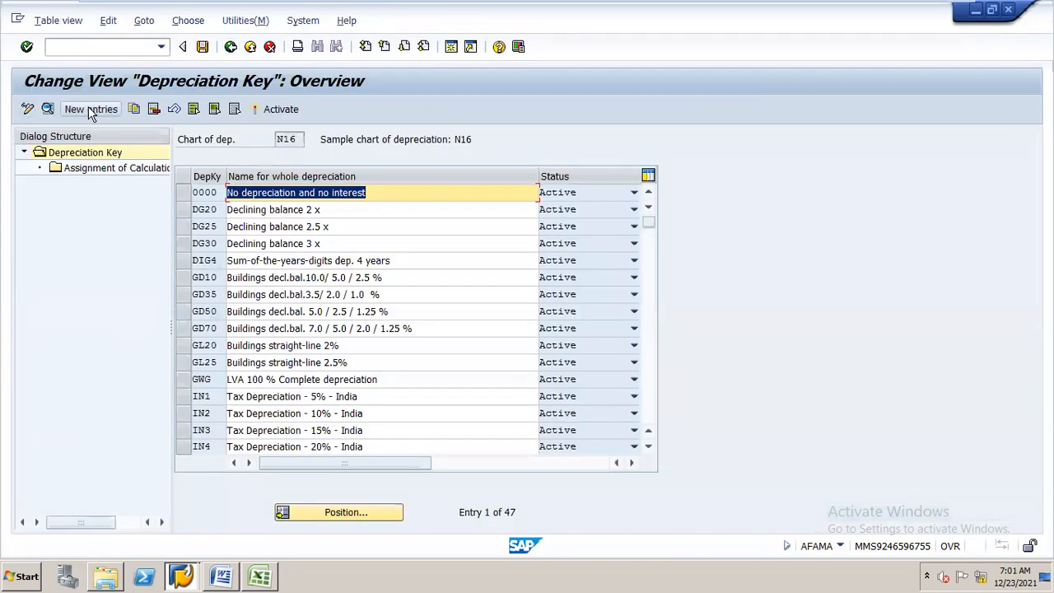
left_click(90, 111)
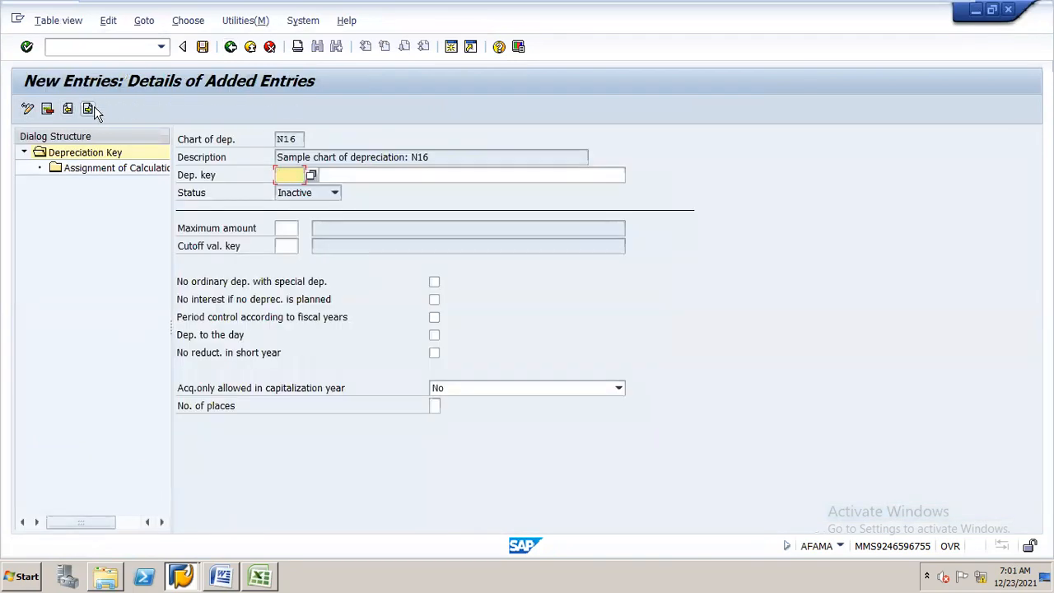
type("N16")
key("Tab")
key("Down")
key("Down")
key("Return")
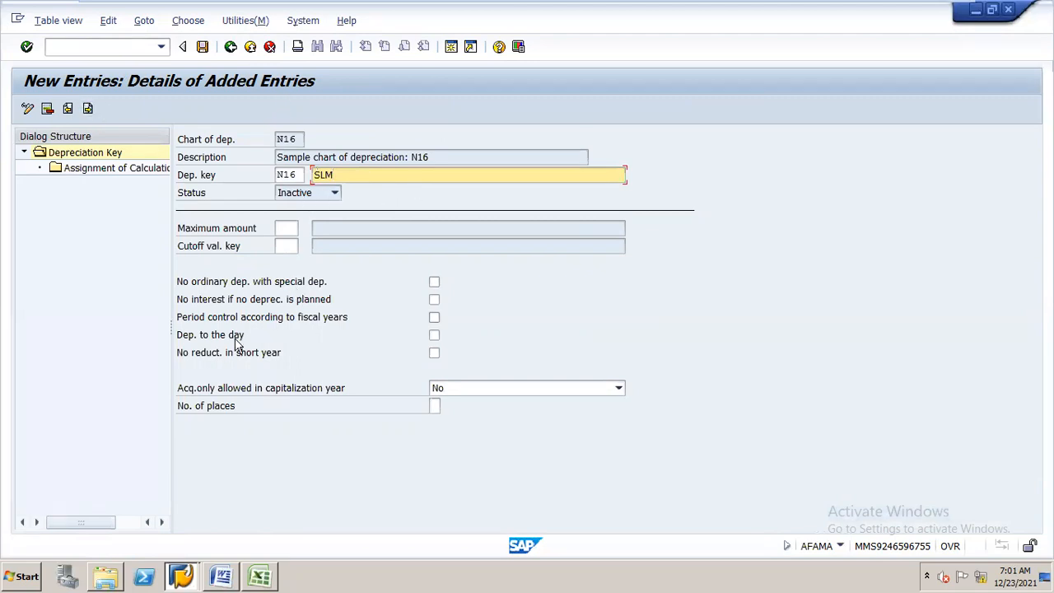
Enable Dep. to the day for depreciation key N16 and save the key.
left_click(436, 336)
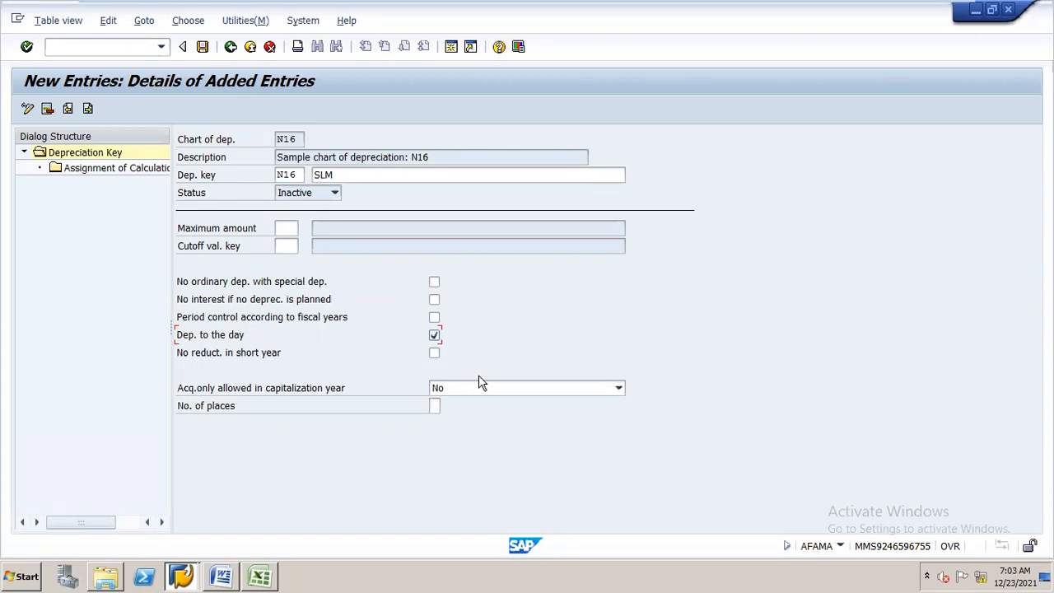
left_click(203, 48)
left_click(203, 48)
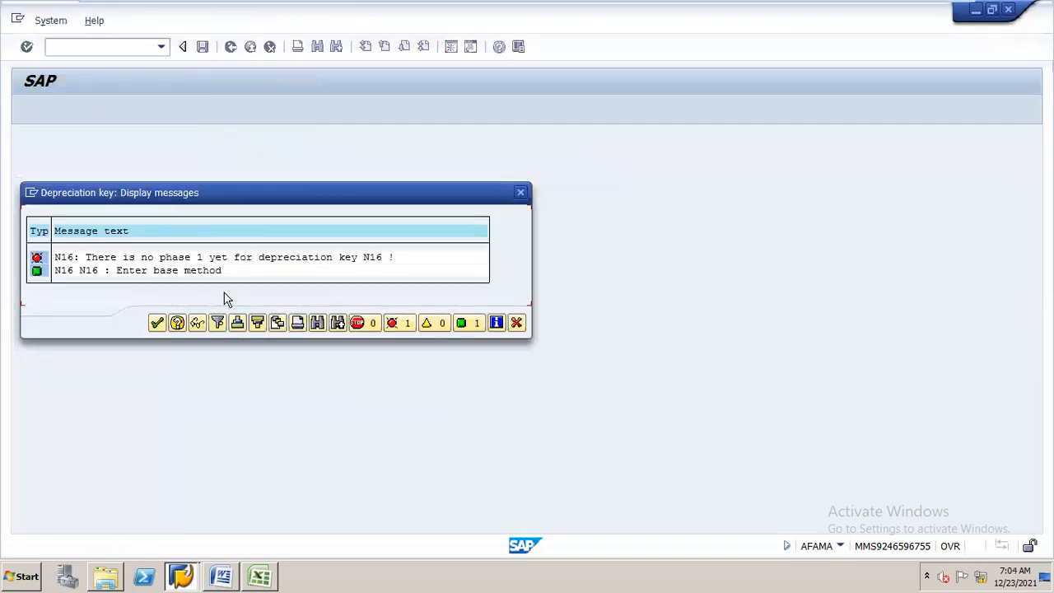
key("Return")
key("Return")
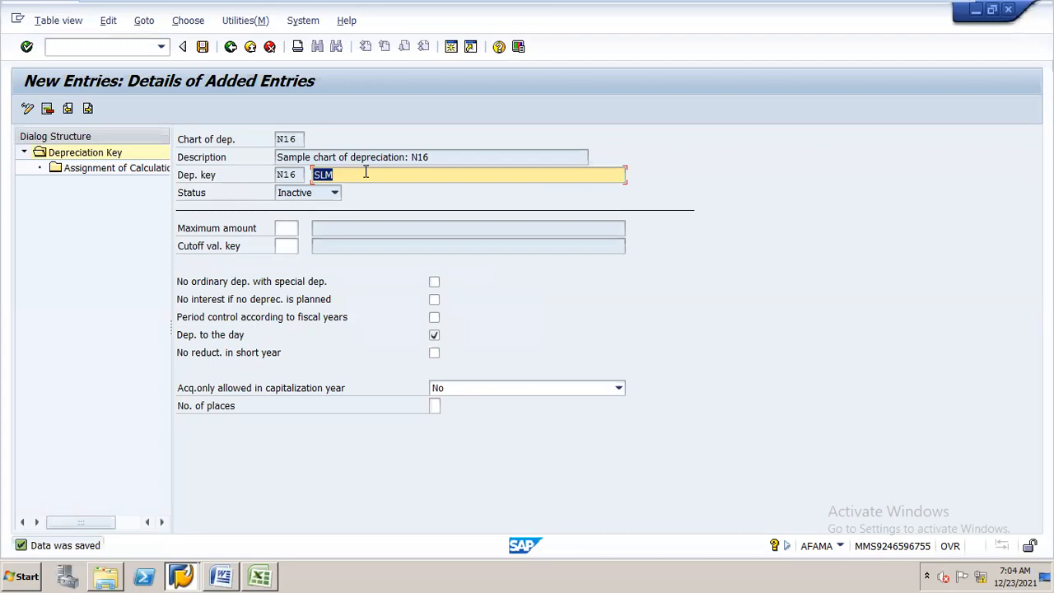
Start a new calculation method assignment for key N16 with type Ord.depreciation and phase From the start of depreciation.
left_click(99, 168)
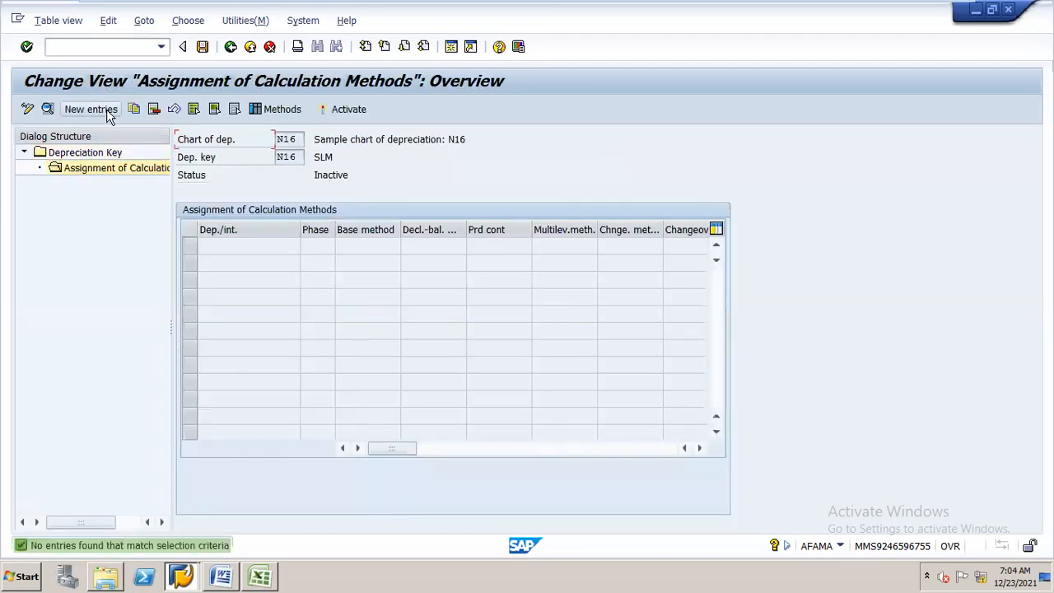
left_click(105, 115)
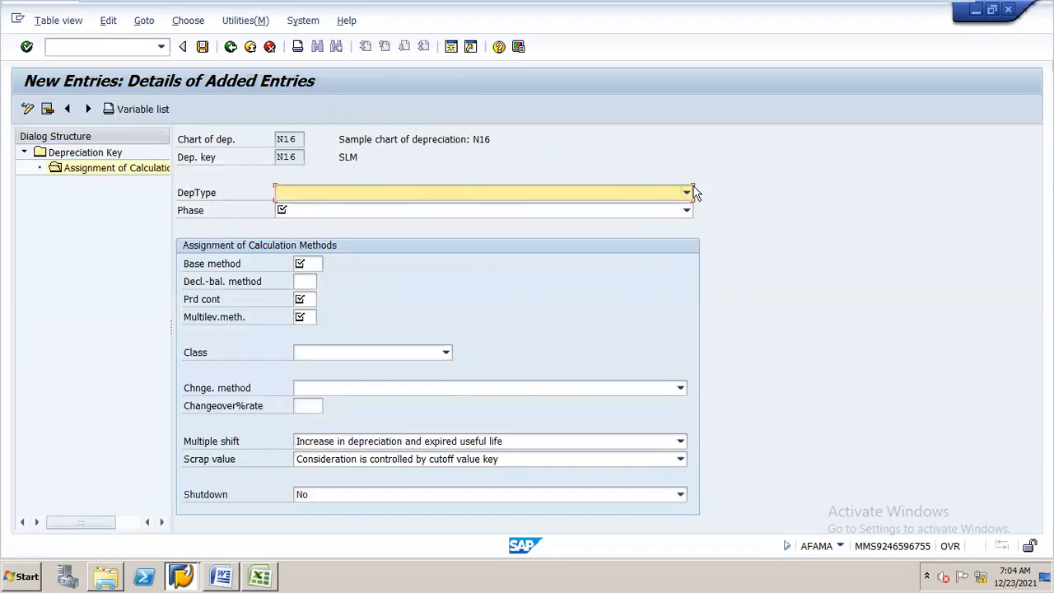
left_click(687, 192)
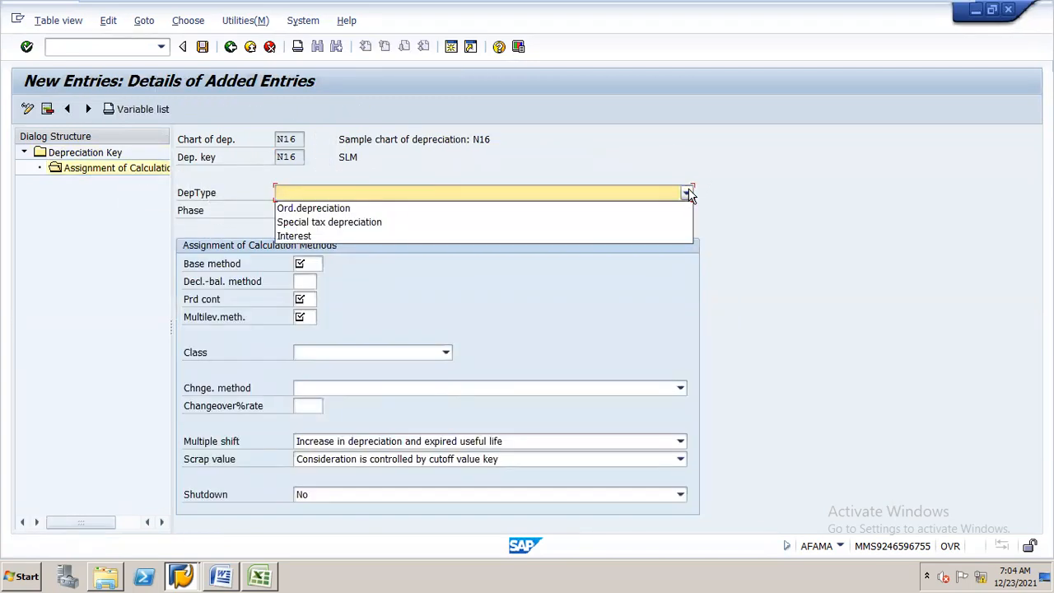
left_click(650, 210)
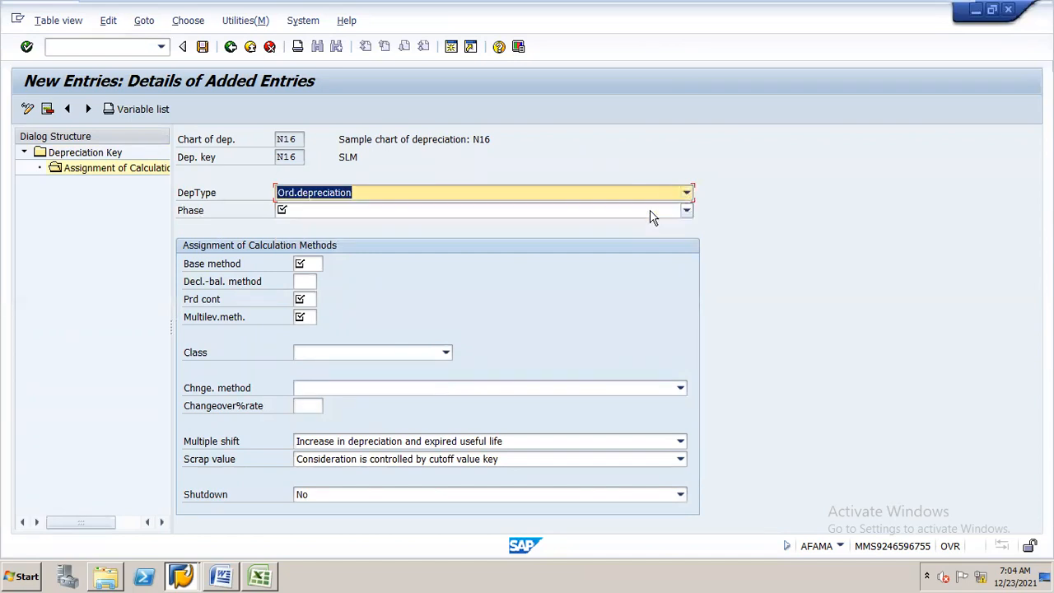
left_click(686, 194)
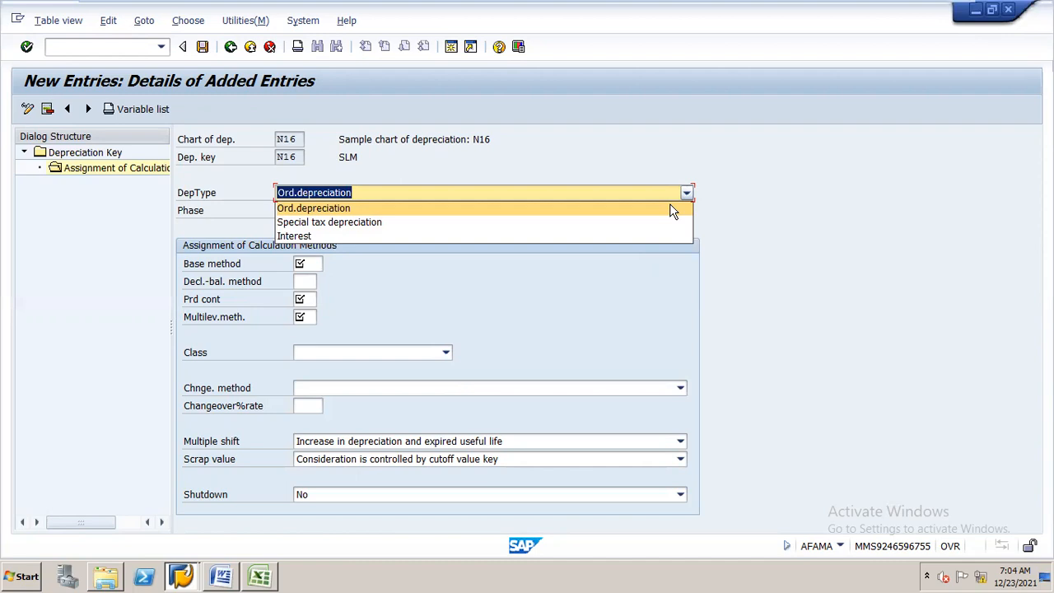
left_click(669, 207)
left_click(687, 212)
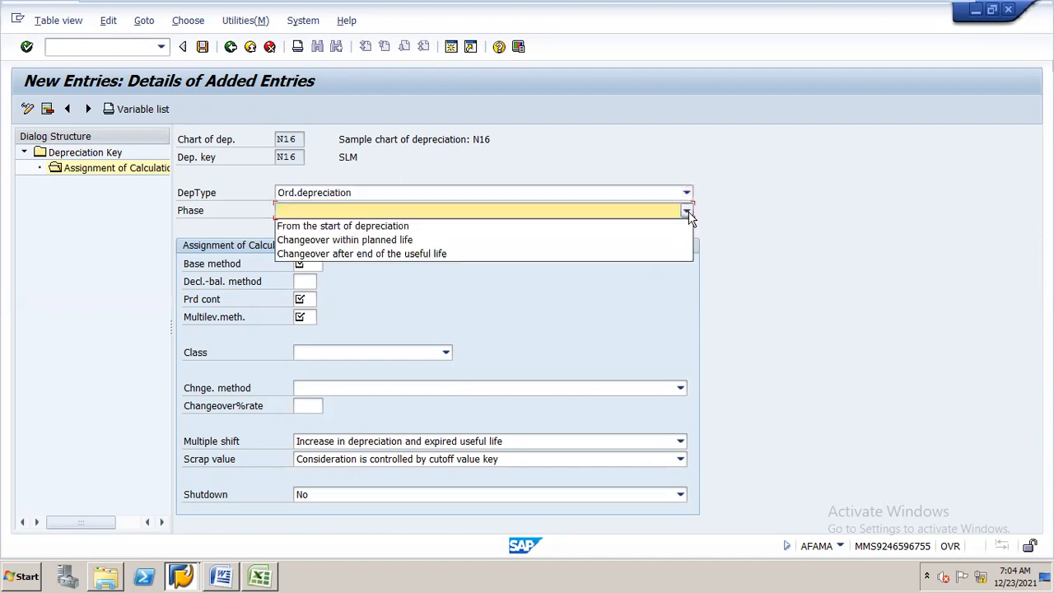
left_click(390, 227)
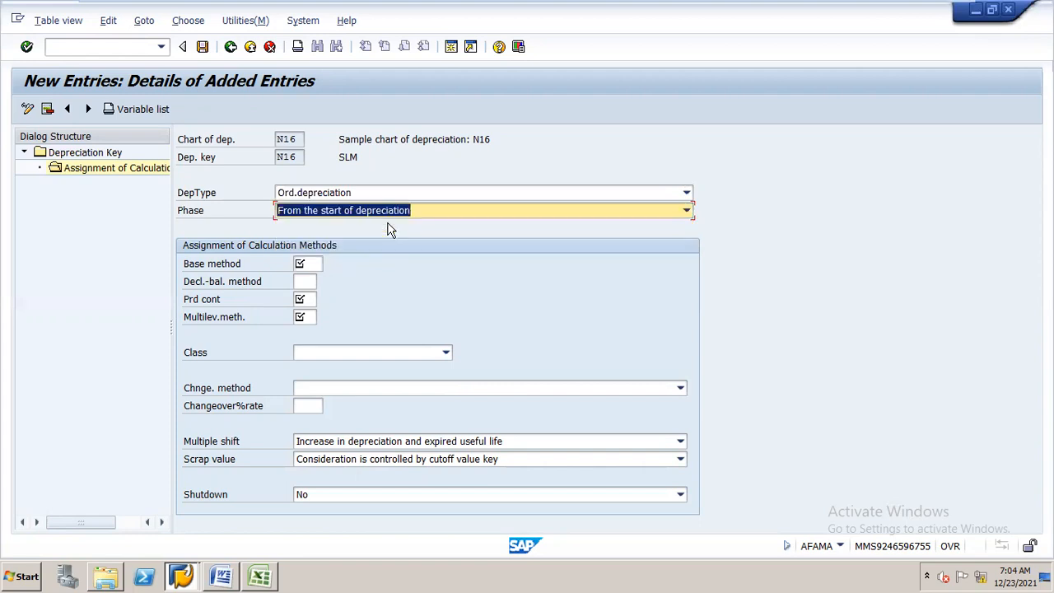
Assign base method 0014, declining-balance method 001 and period control N16 to the depreciation key.
left_click(313, 263)
left_click(308, 281)
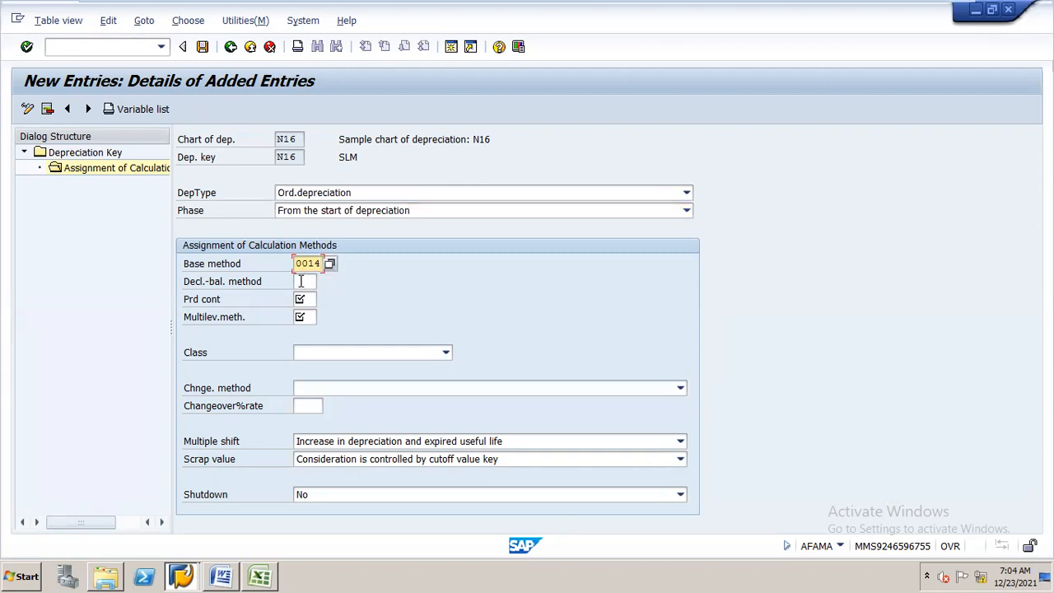
left_click(312, 283)
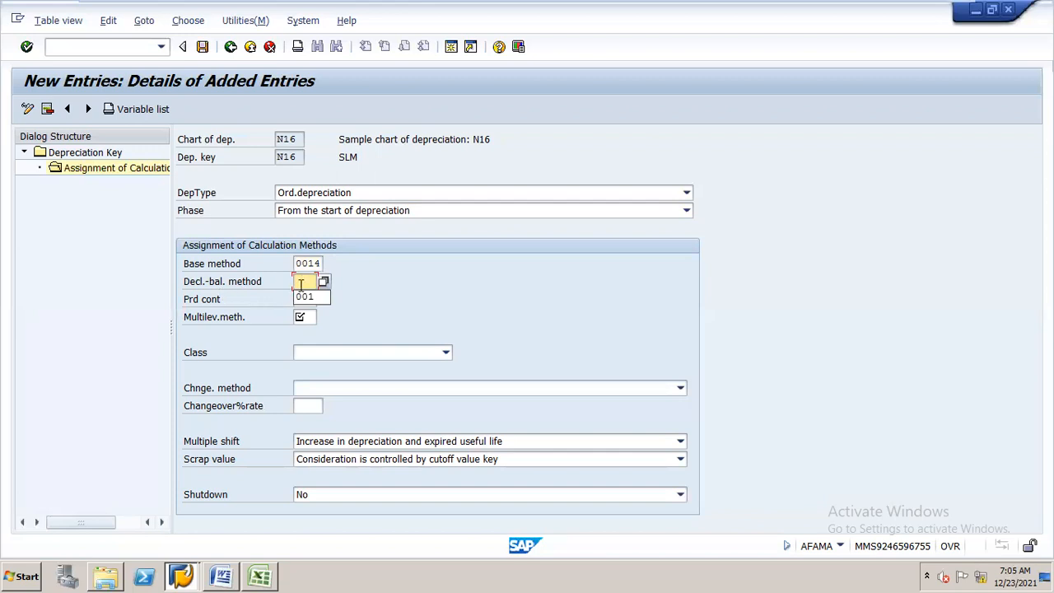
left_click(312, 298)
left_click(312, 300)
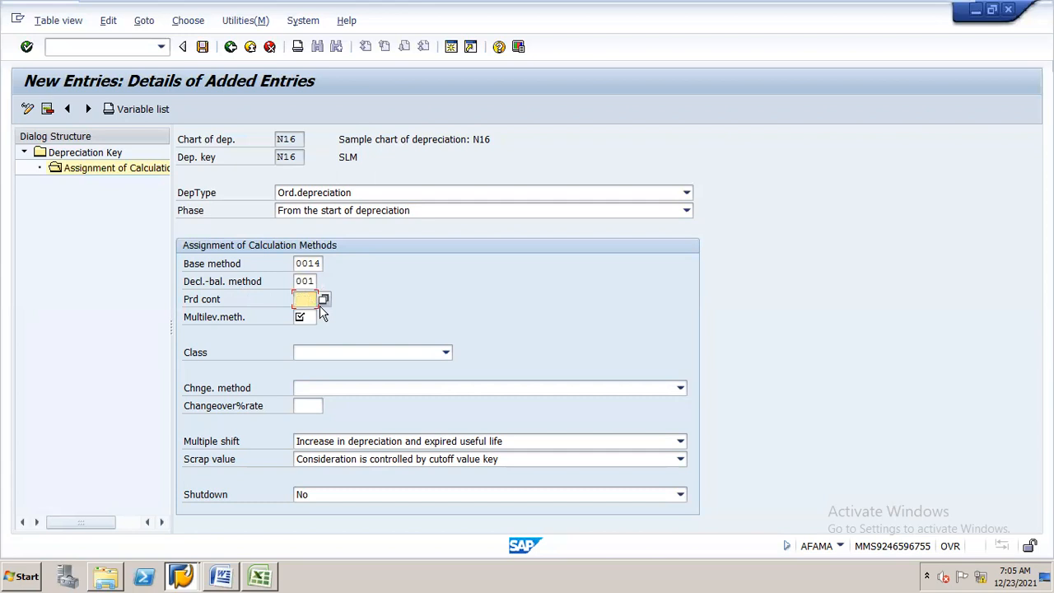
type("N16")
Find multilevel method N11 (SLM) among the available methods and assign it to the depreciation key.
left_click(313, 316)
left_click(324, 318)
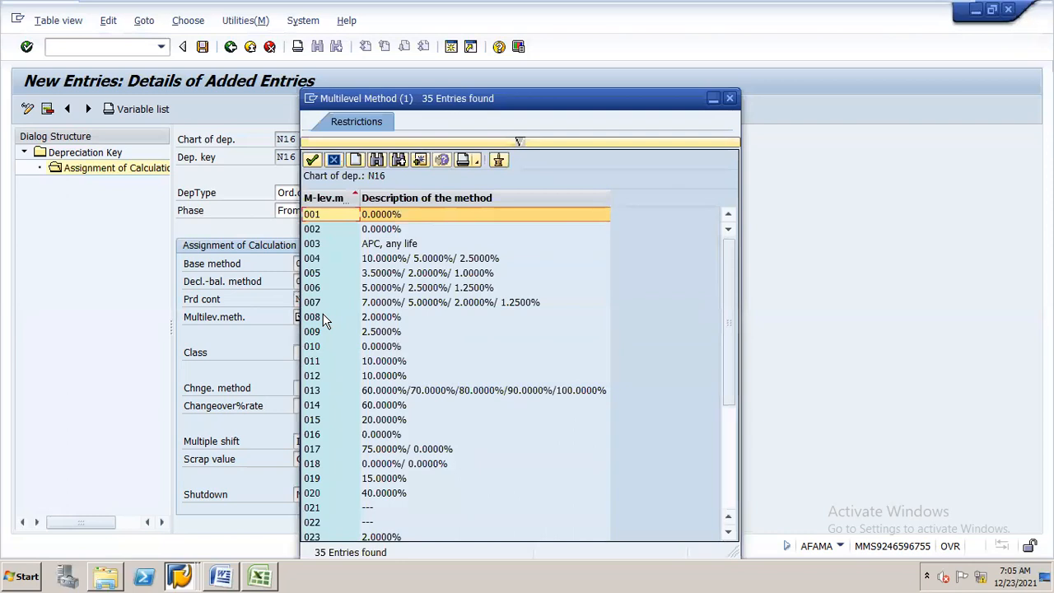
left_click(378, 161)
type("N11")
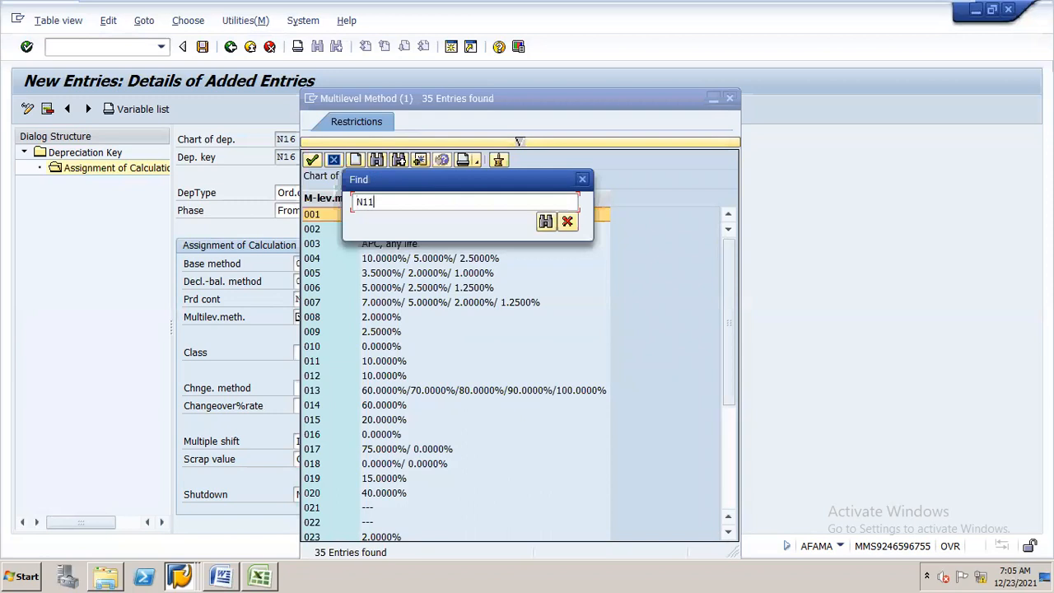
key("Return")
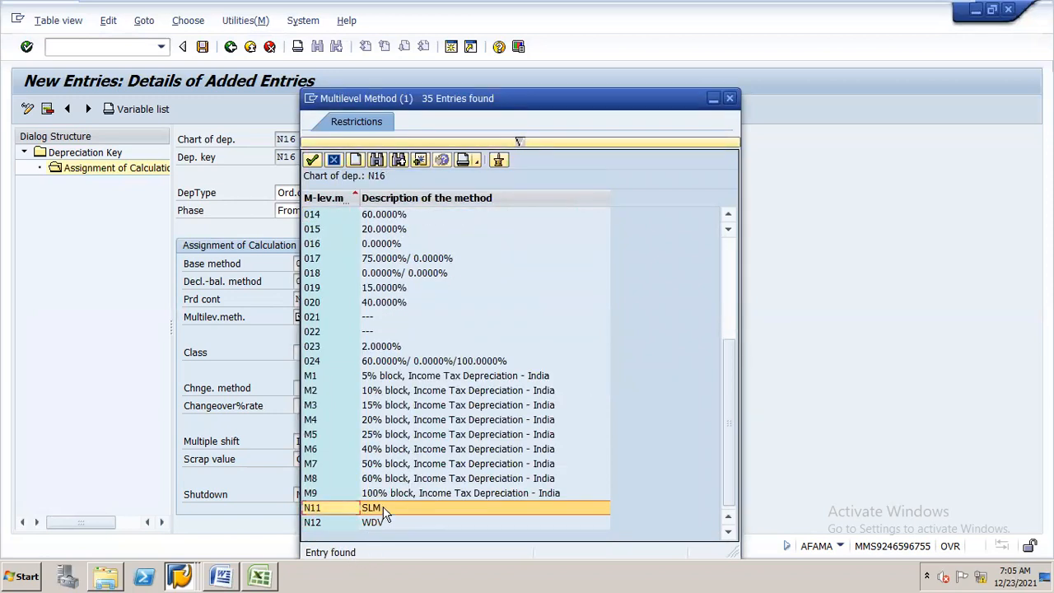
double_click(383, 508)
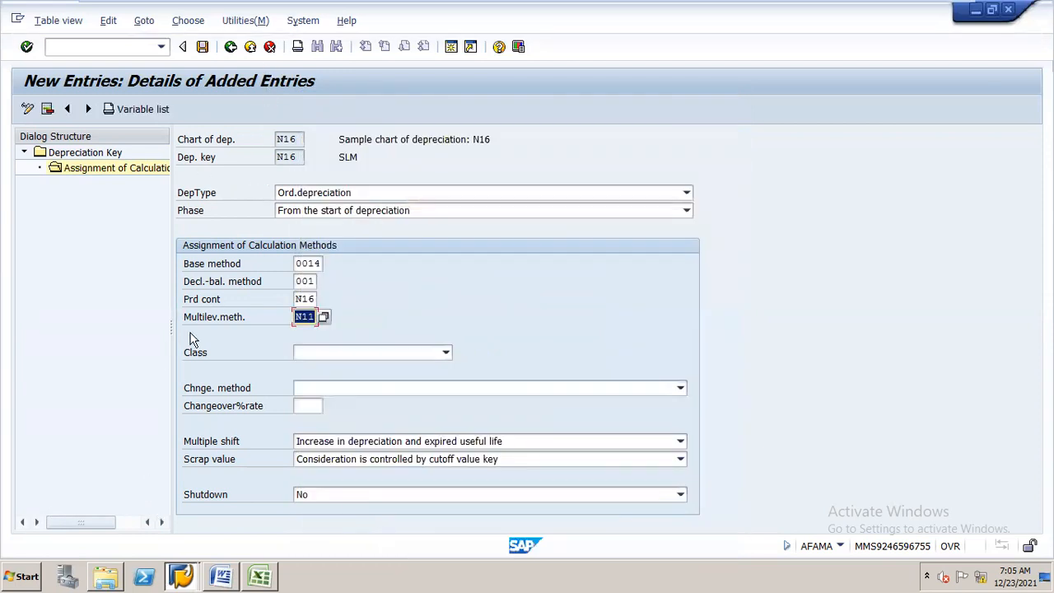
Set the assignment's class to Straight-line depreciation, save it and return to the depreciation key N16 details.
left_click(445, 352)
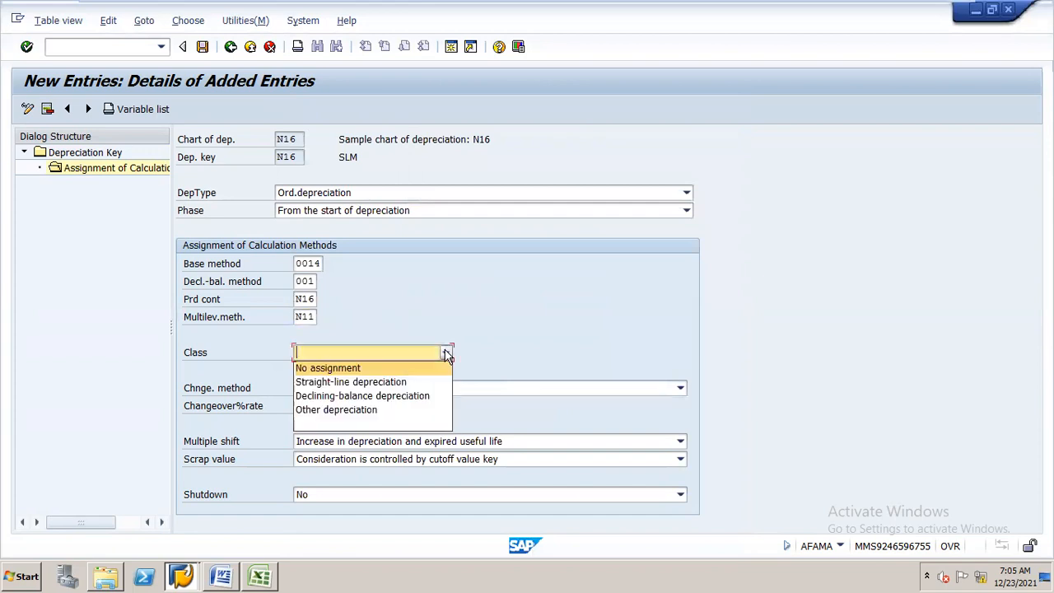
left_click(421, 383)
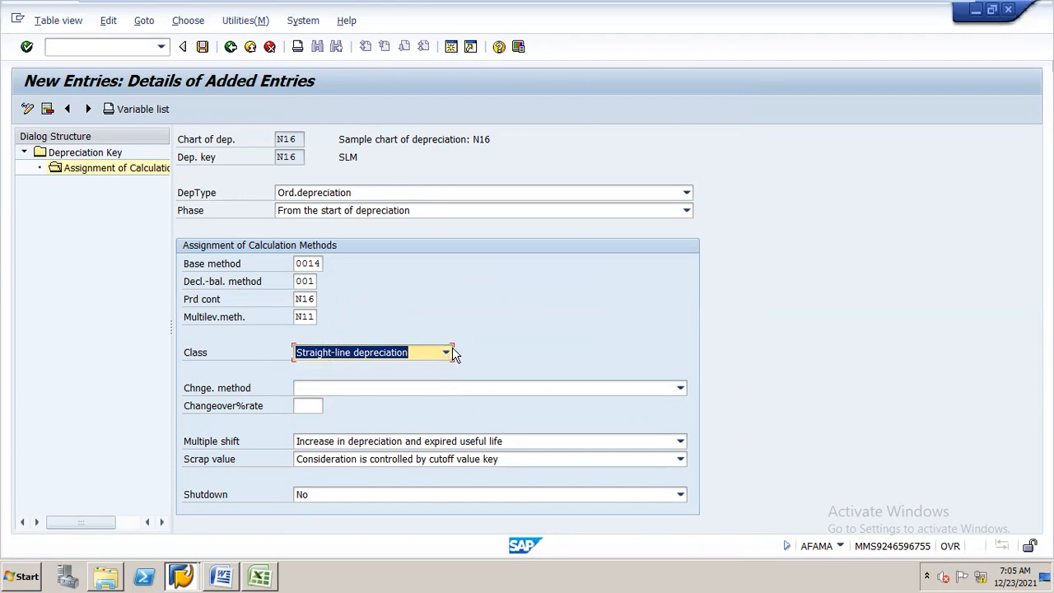
left_click(203, 47)
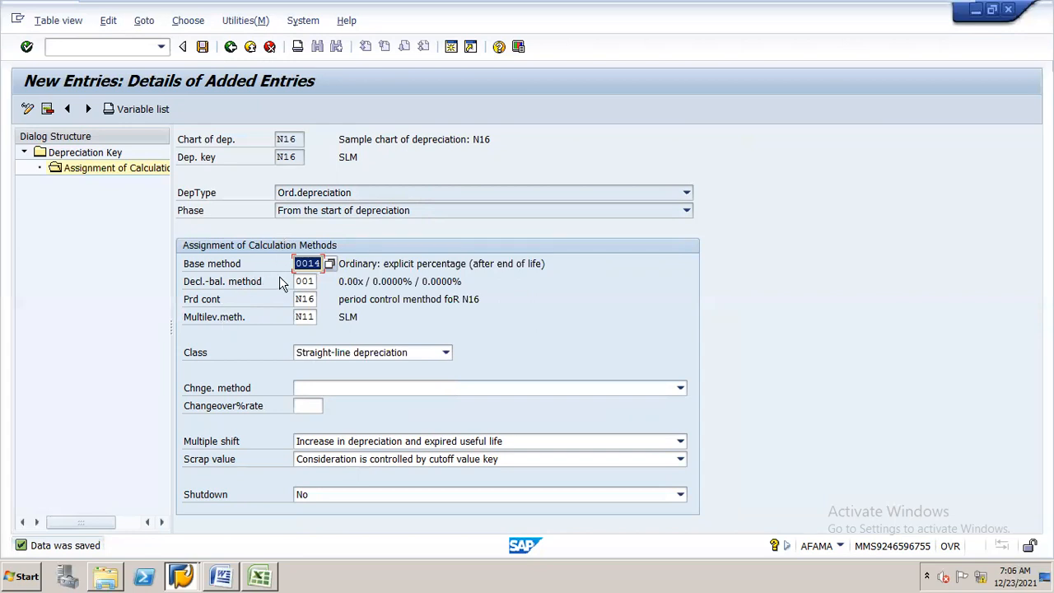
left_click(231, 47)
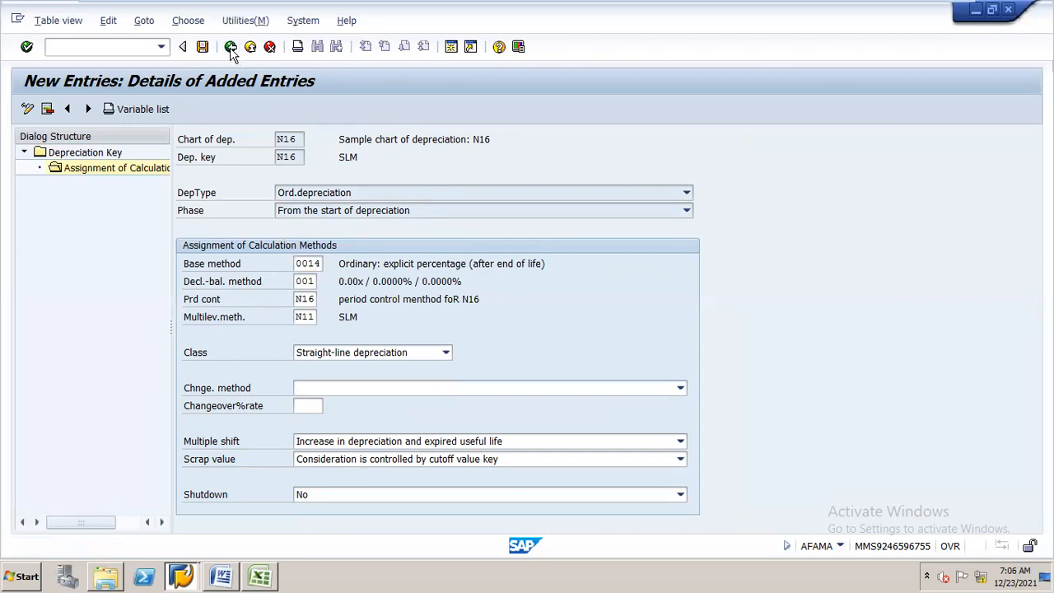
left_click(231, 47)
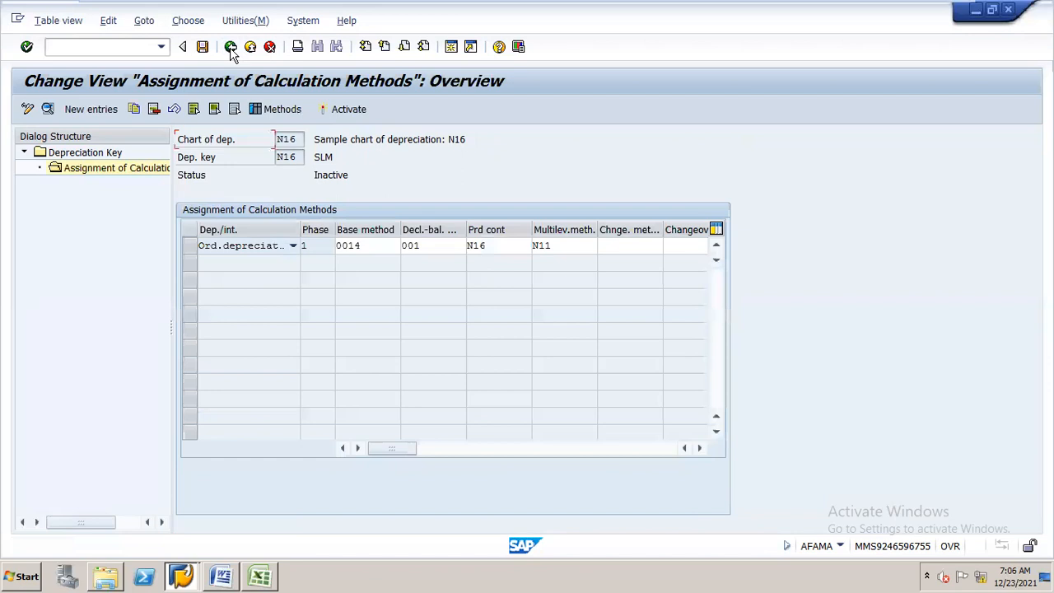
left_click(231, 47)
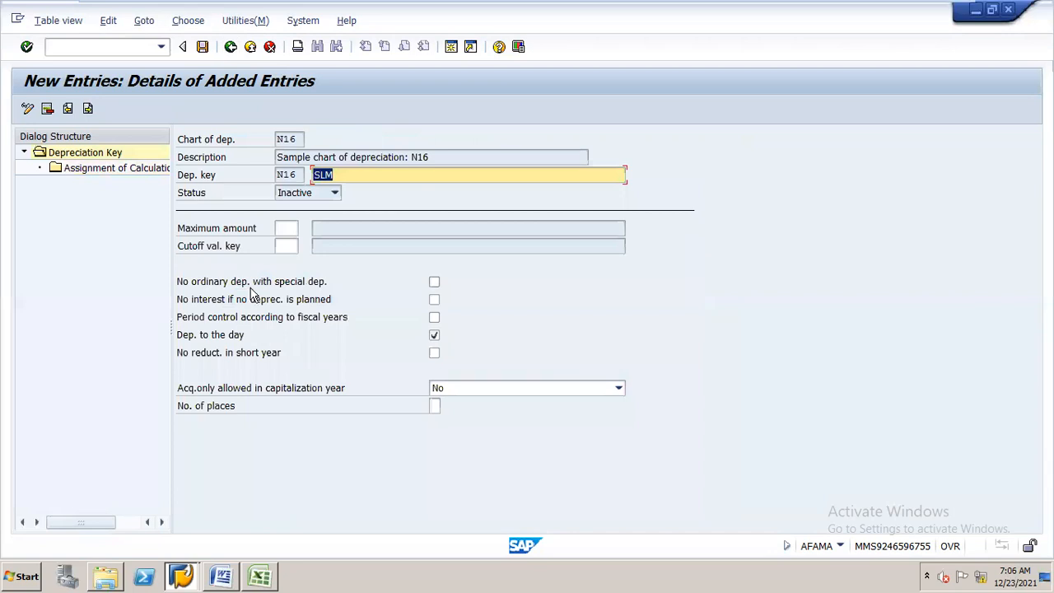
Create a new depreciation key N17 described as wdv, with depreciation to the day enabled.
left_click(231, 47)
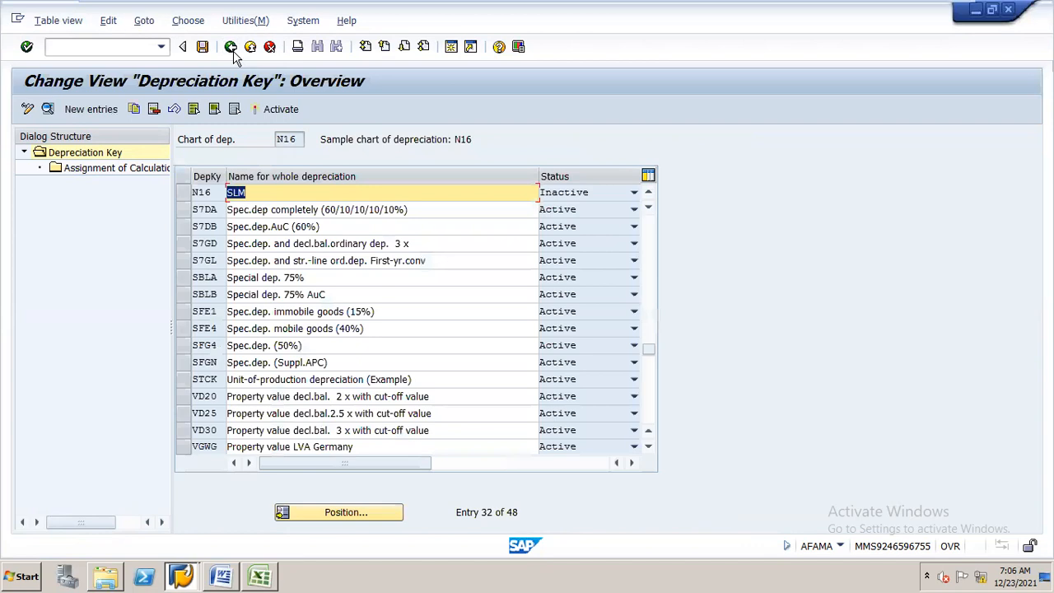
left_click(94, 110)
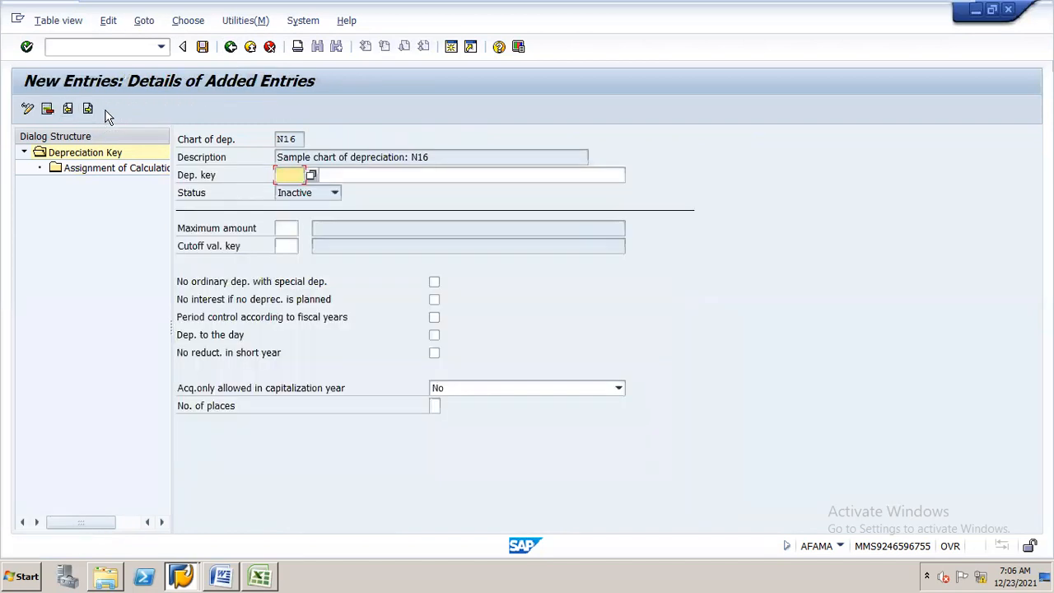
type("N17")
key("Return")
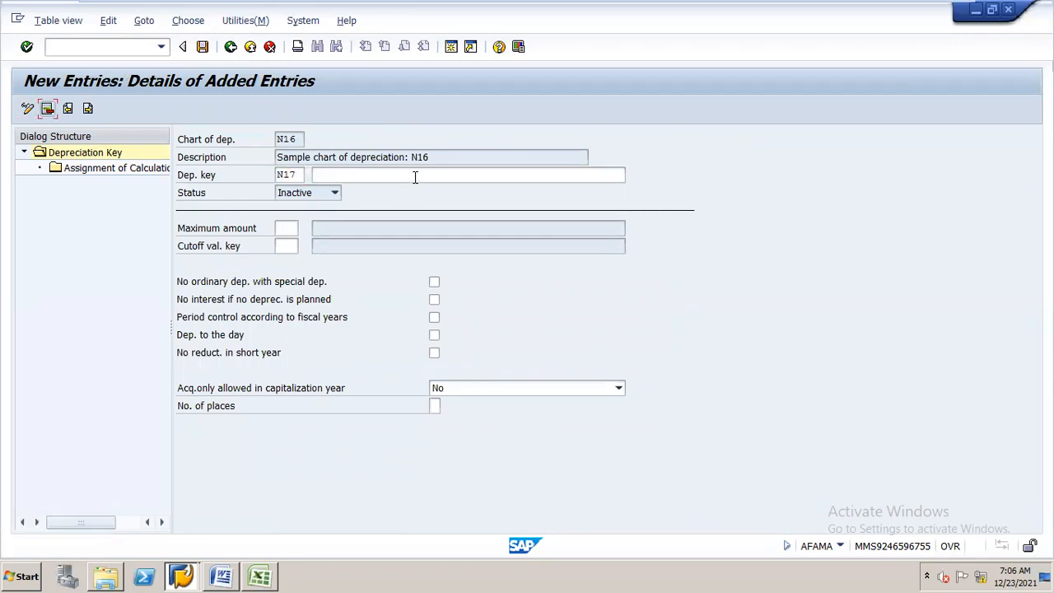
left_click(417, 176)
type("WD")
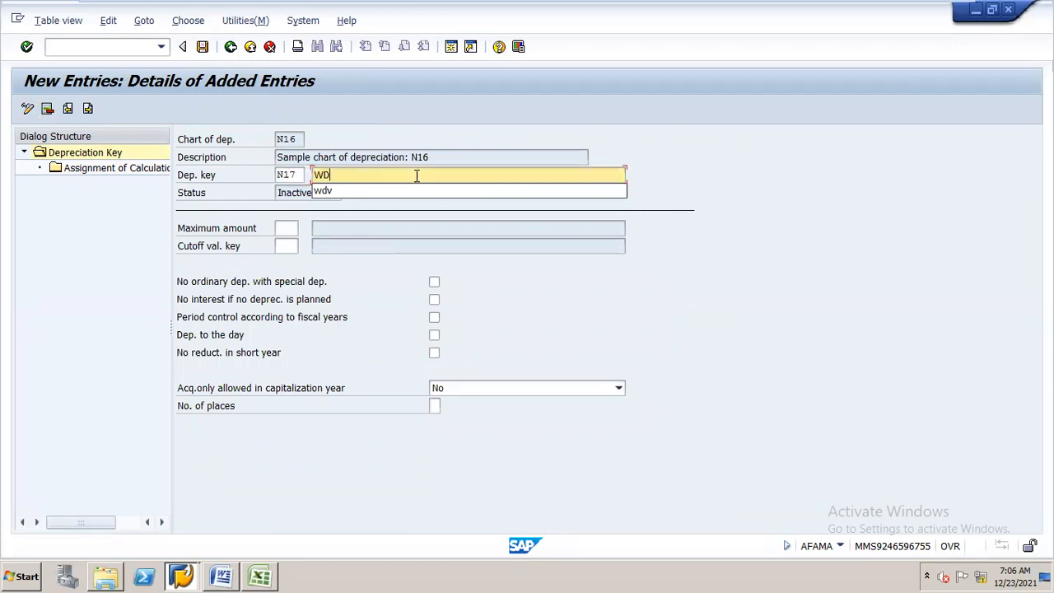
type("V")
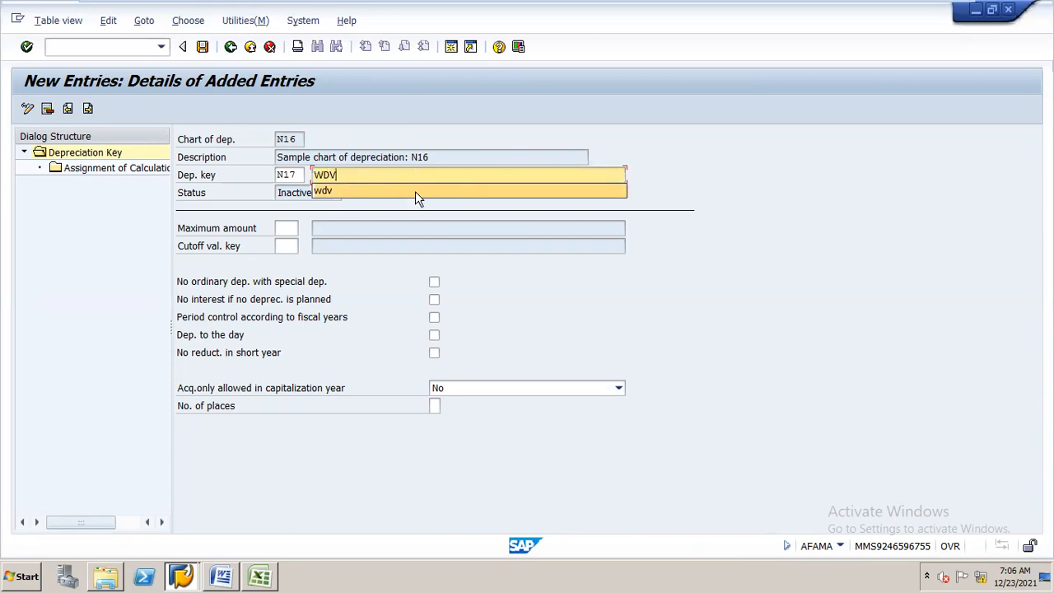
left_click(415, 191)
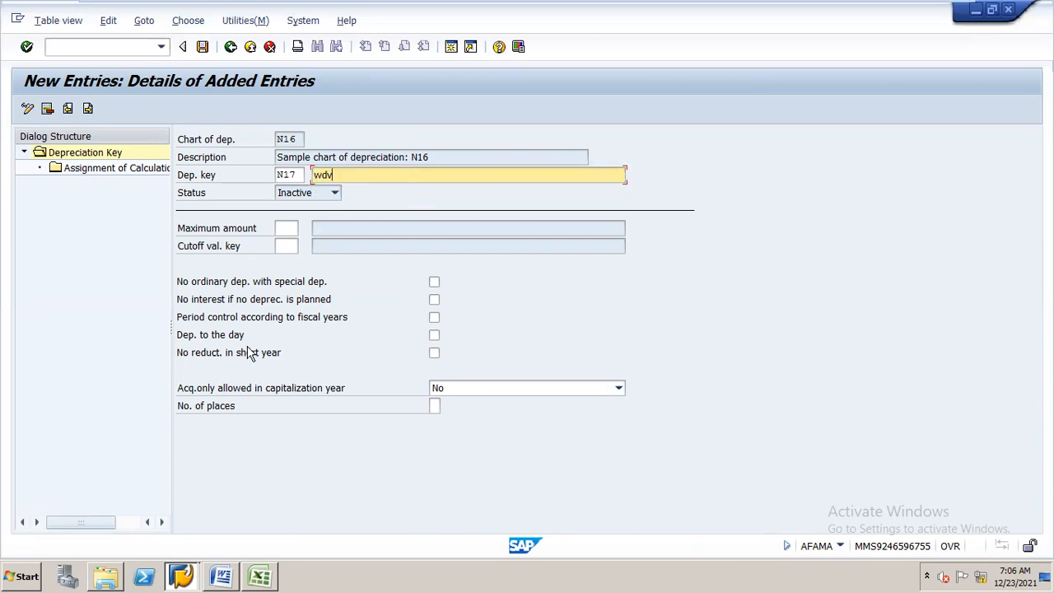
left_click(434, 335)
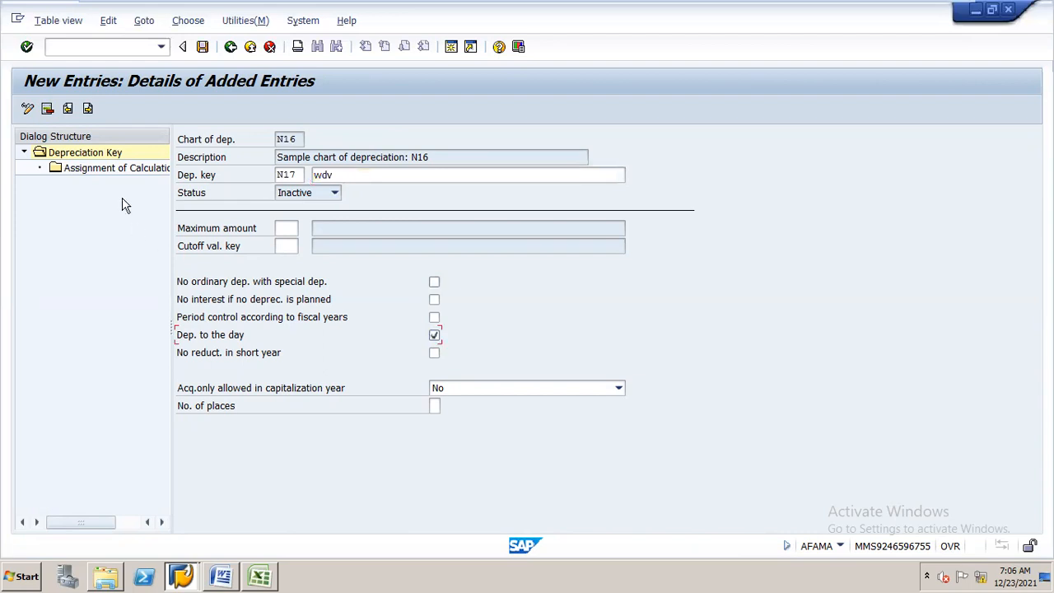
Start a new calculation method assignment for key N17 with type Ord.depreciation and phase From the start of depreciation.
double_click(140, 170)
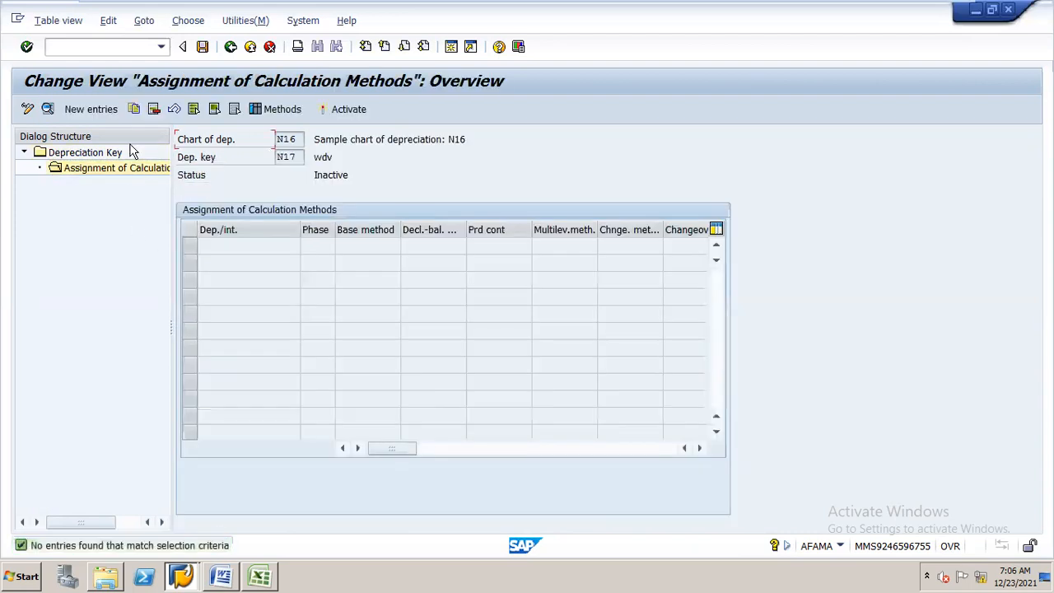
left_click(115, 111)
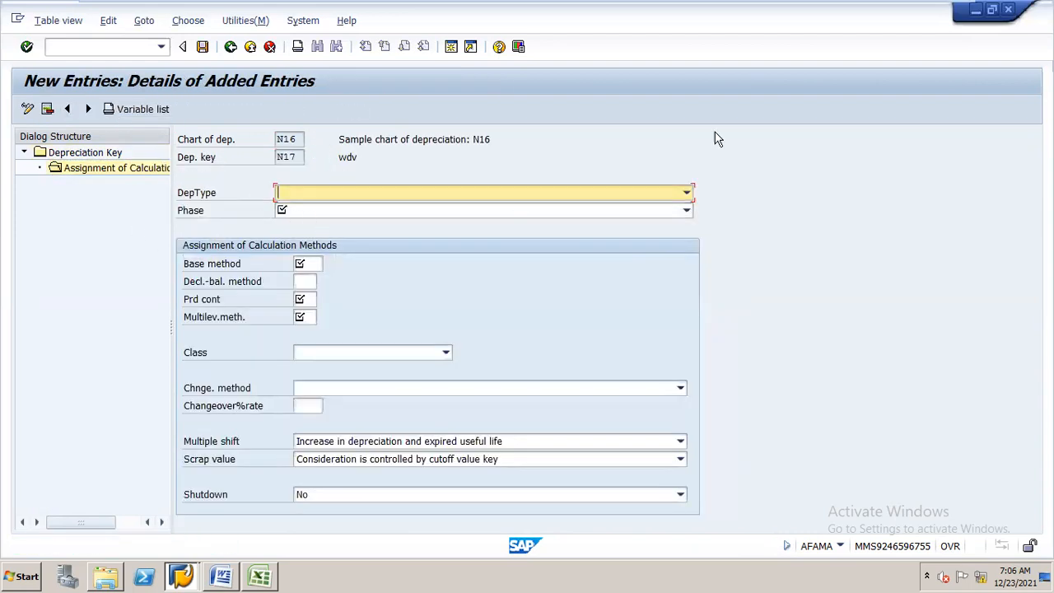
left_click(689, 194)
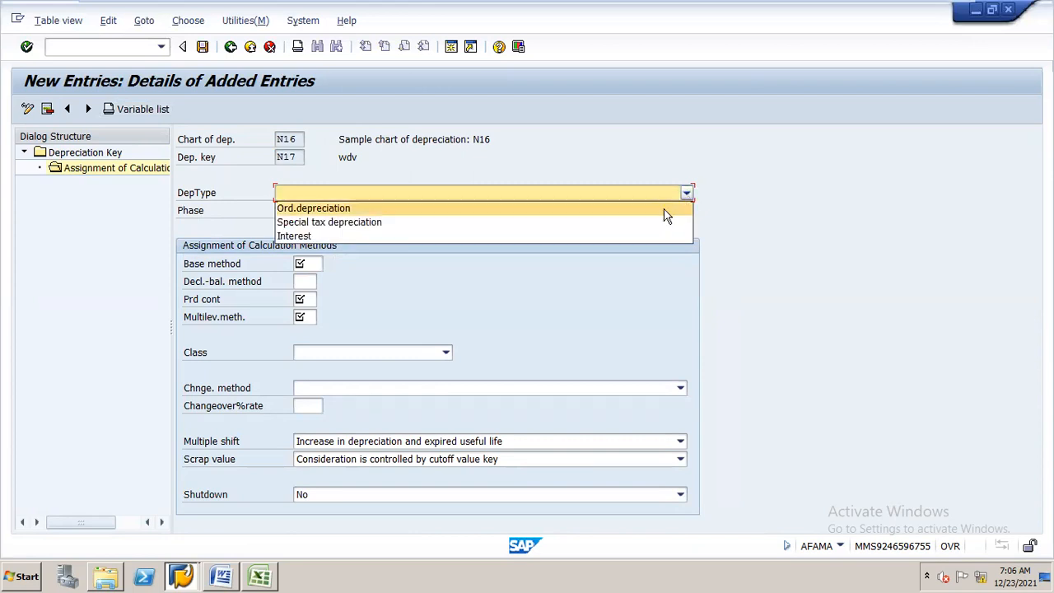
left_click(663, 209)
left_click(686, 212)
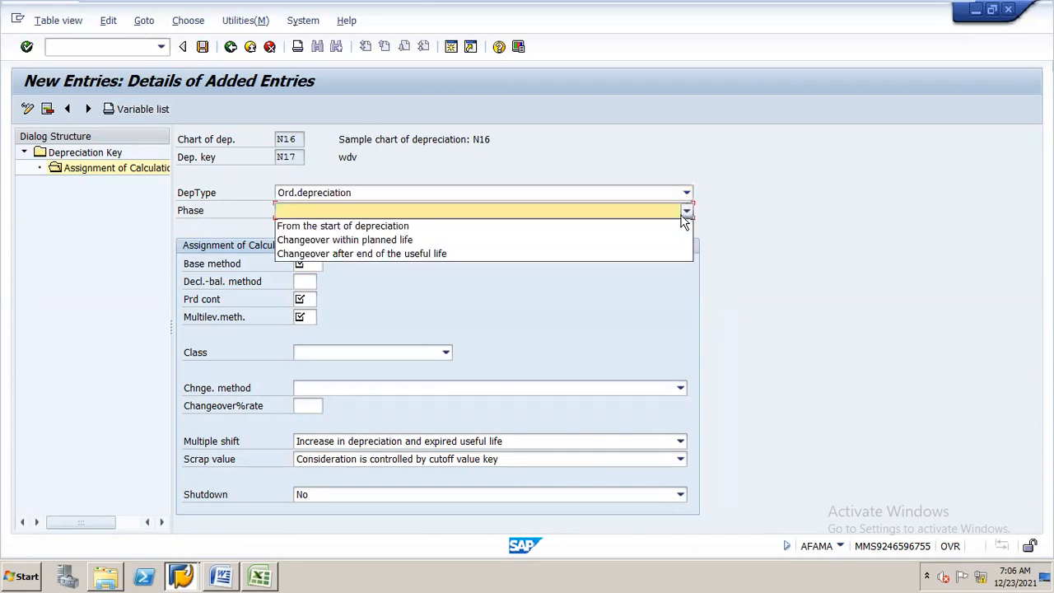
left_click(629, 226)
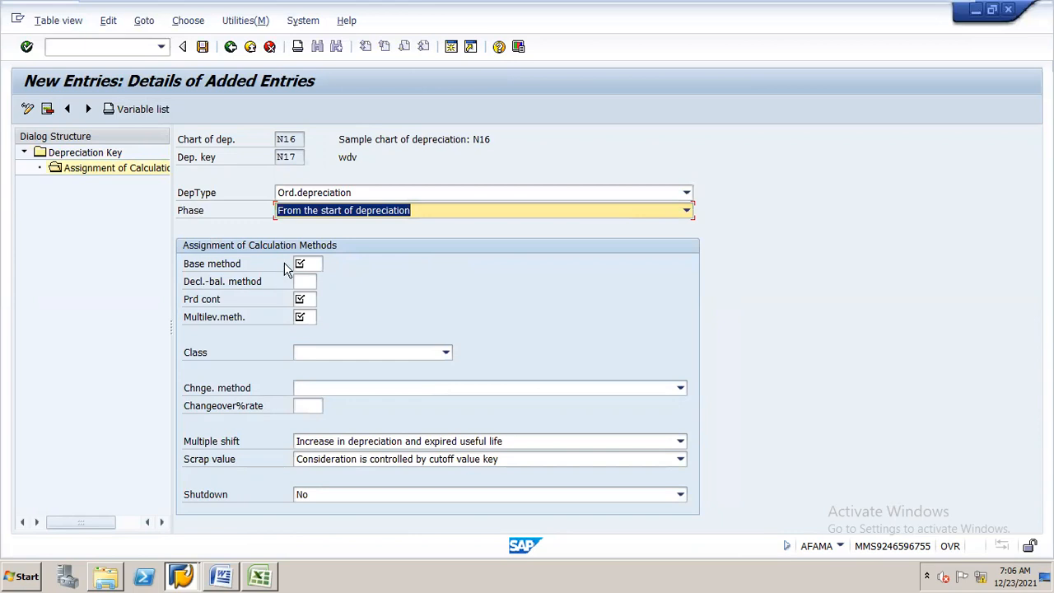
Assign base method 0014, declining-balance method 001, period control N16 and multilevel method N12 to key N17.
left_click(311, 262)
key("Return")
key("Tab")
key("Down")
key("Return")
key("Tab")
key("Down")
key("Return")
key("Tab")
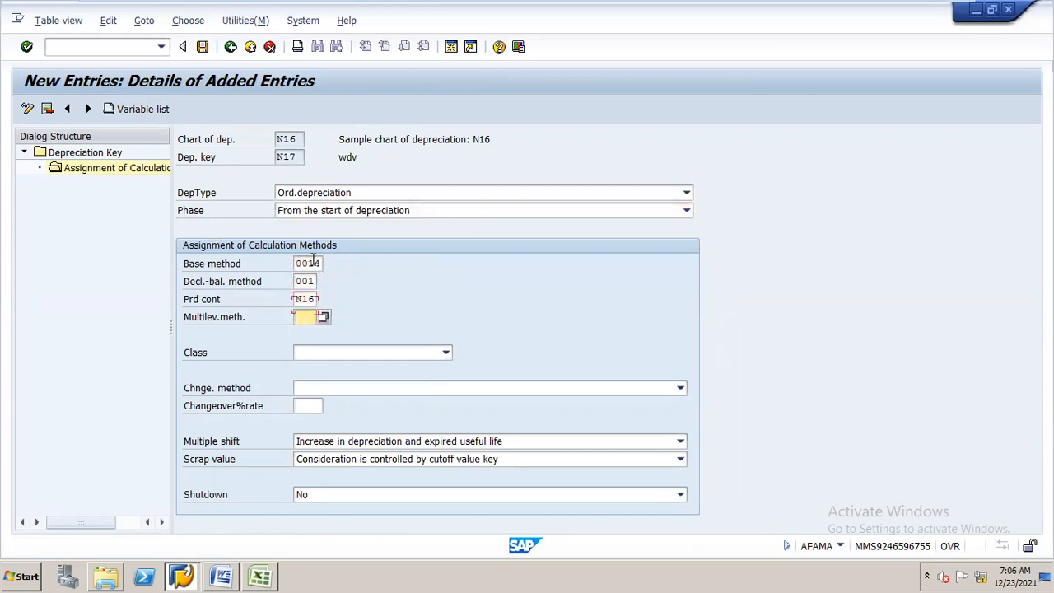
type("N12")
Set the assignment's class to Declining-balance depreciation, save it and return to the depreciation key overview.
left_click(447, 353)
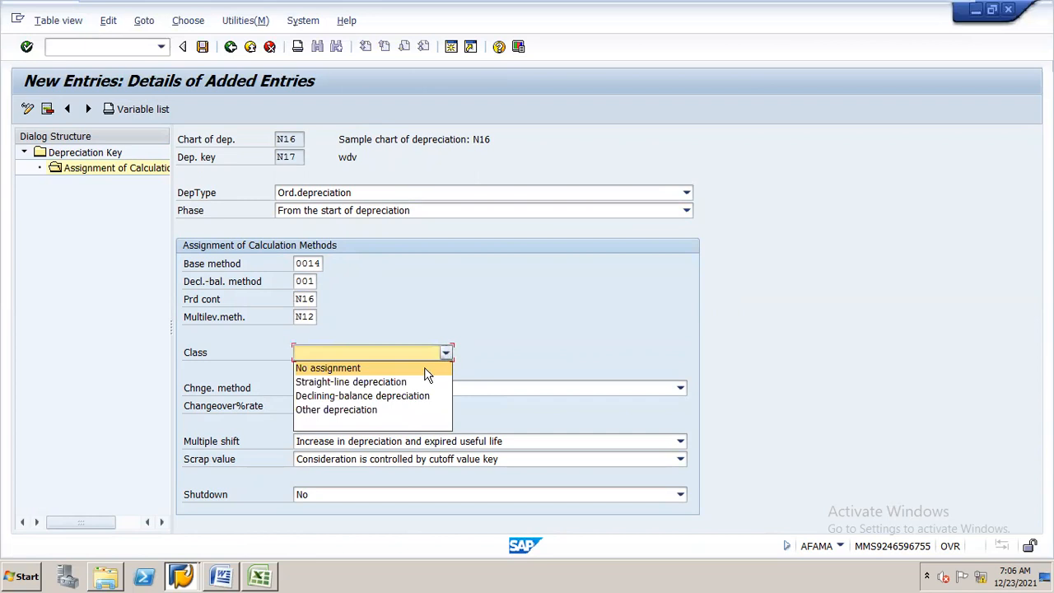
left_click(424, 397)
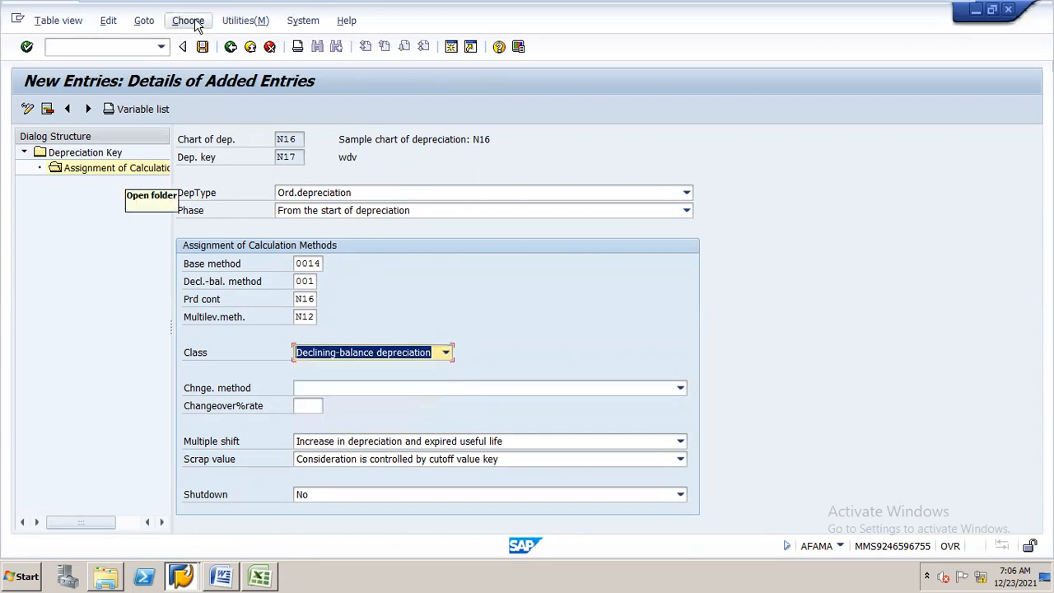
left_click(205, 49)
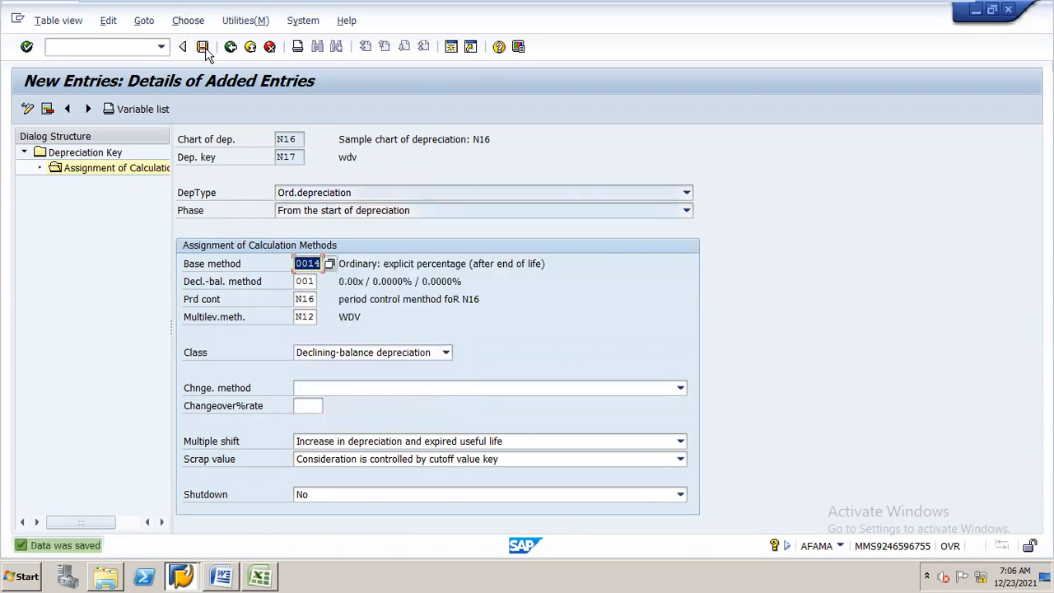
left_click(237, 48)
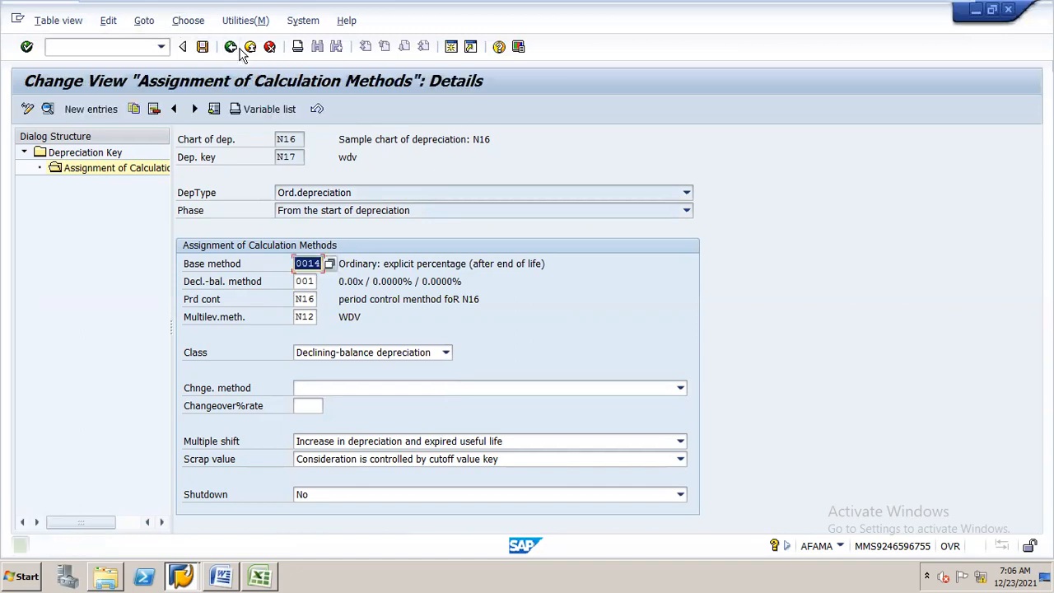
left_click(205, 50)
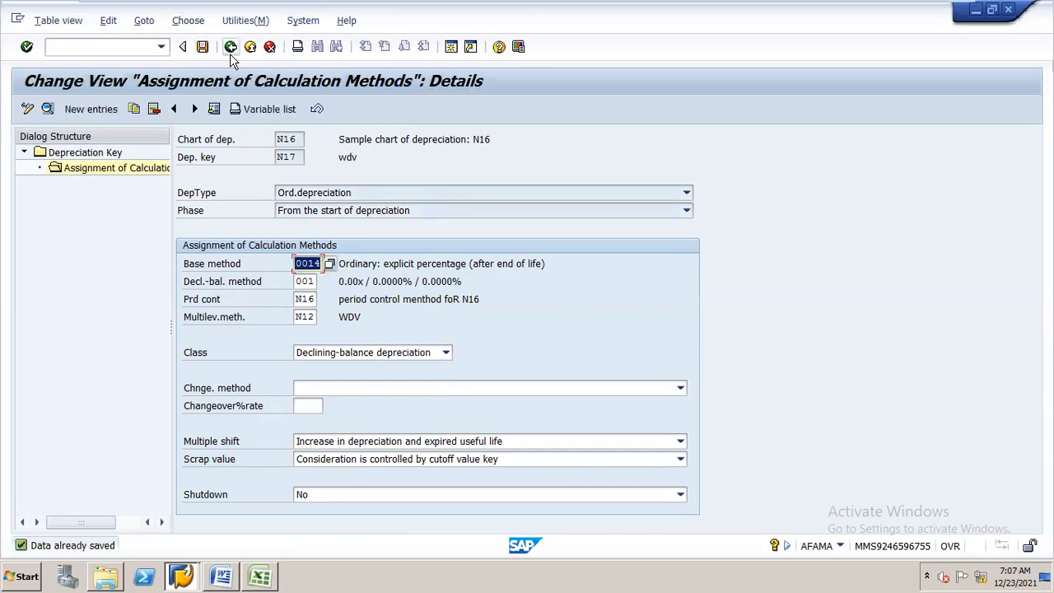
left_click(230, 49)
left_click(230, 47)
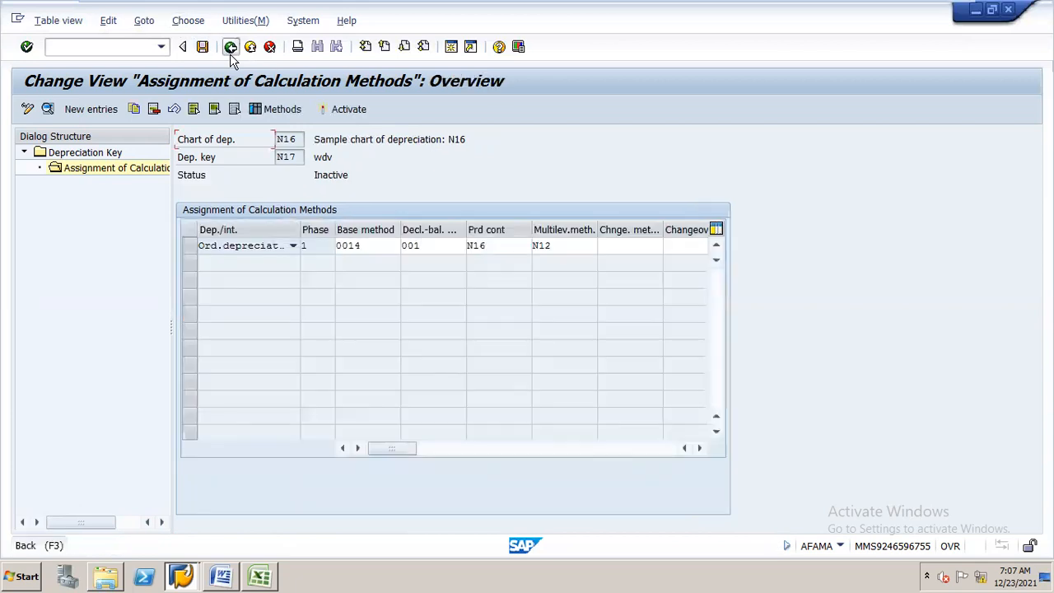
left_click(231, 47)
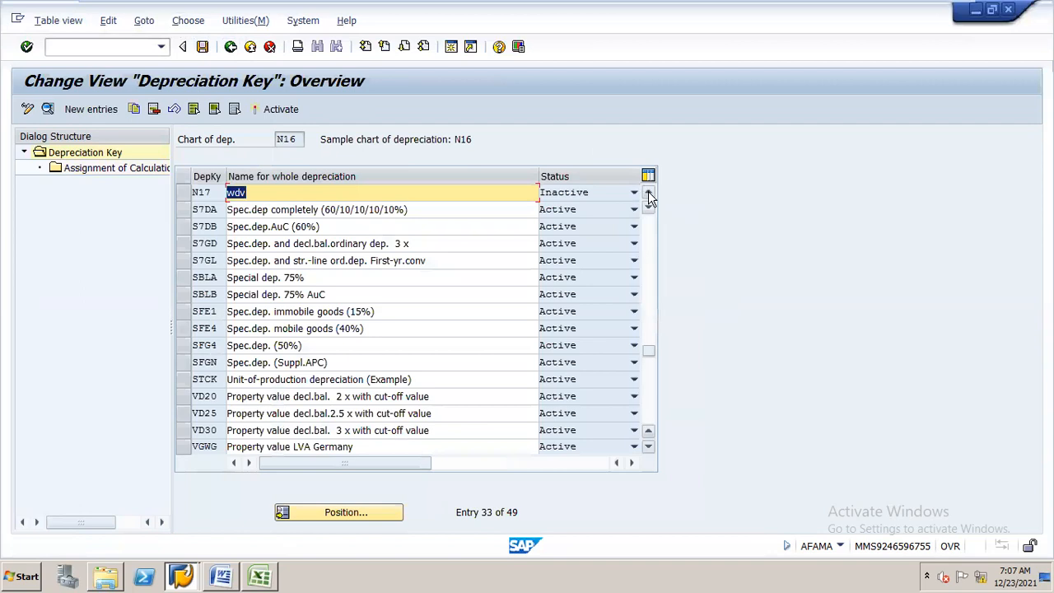
Activate the depreciation keys N16 and N17 together and save the changes.
left_click(649, 195)
left_click(648, 195)
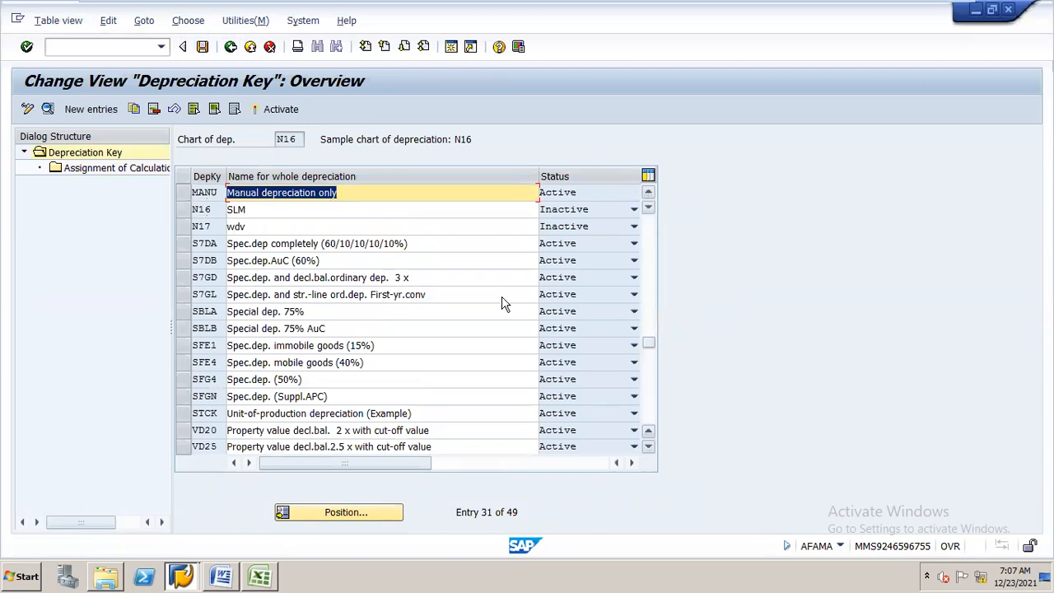
left_click_drag(186, 210, 185, 223)
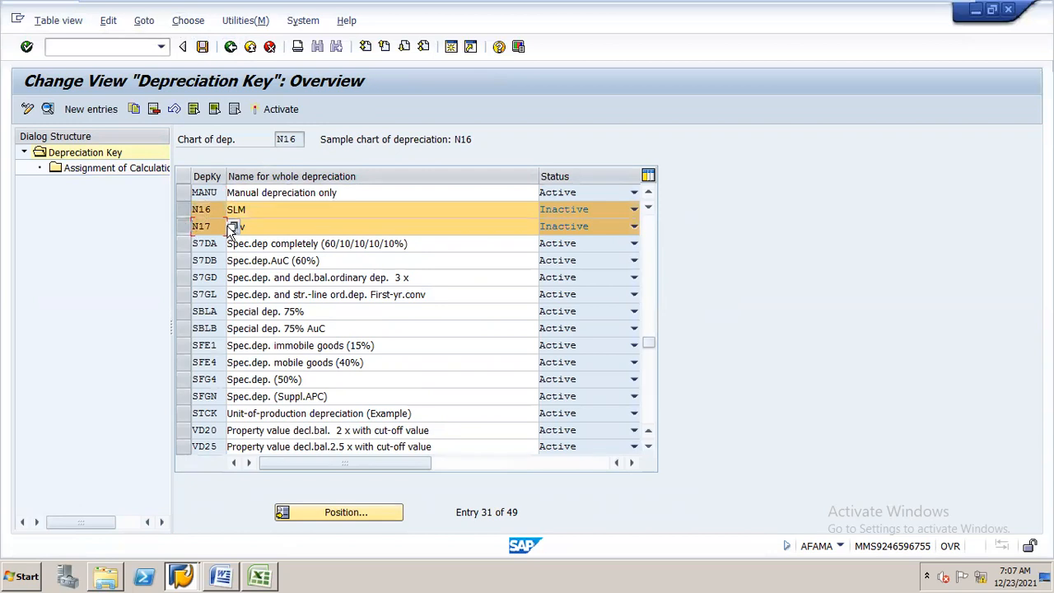
left_click(280, 109)
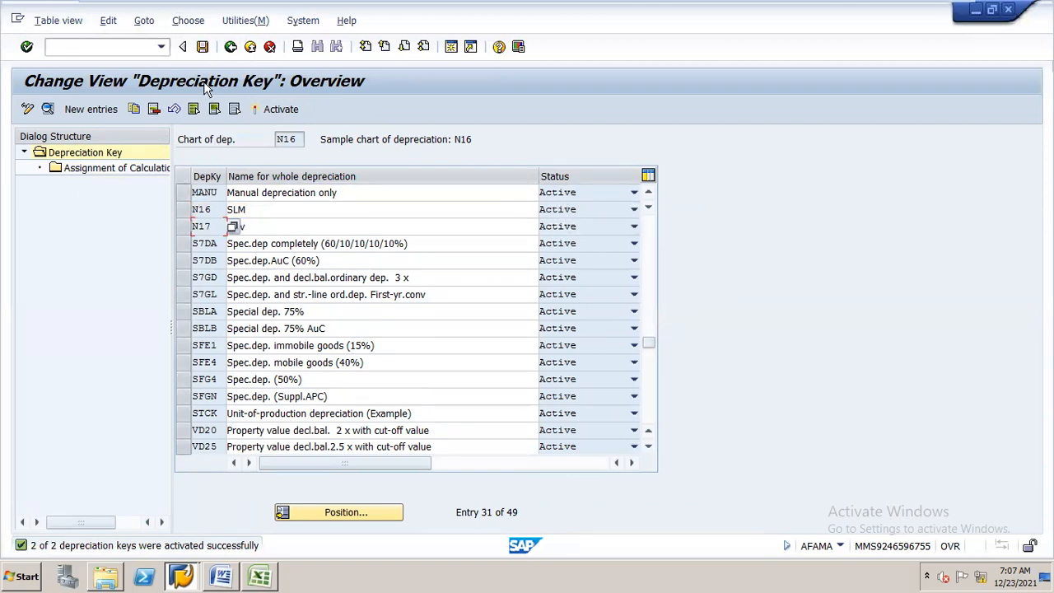
left_click(203, 47)
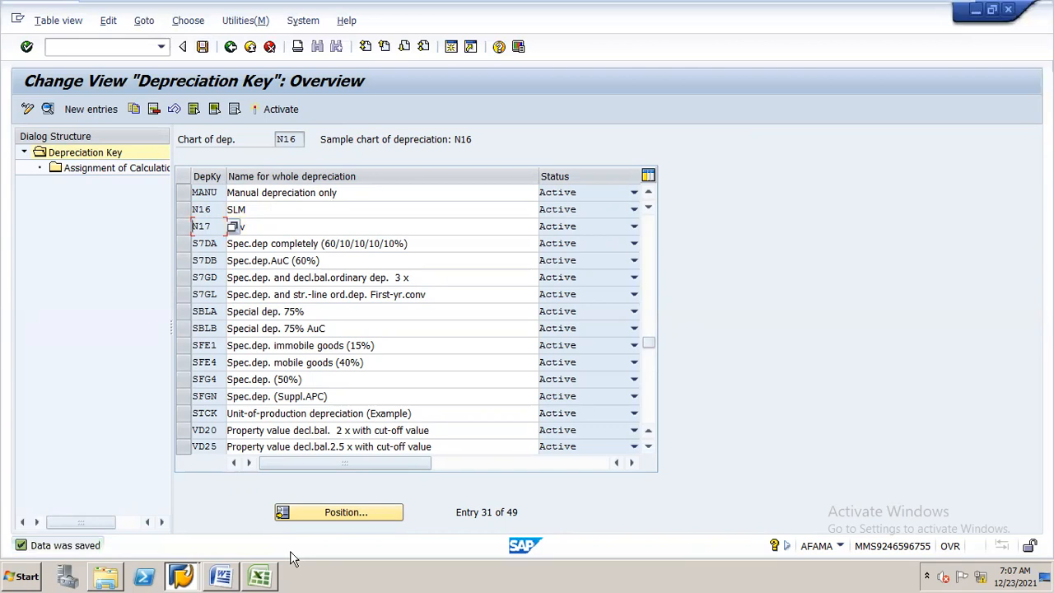
Switch to the ASSET ACCOUNTING document in Word, review the section on creating the main asset master, and return to SAP.
left_click(263, 568)
left_click(264, 568)
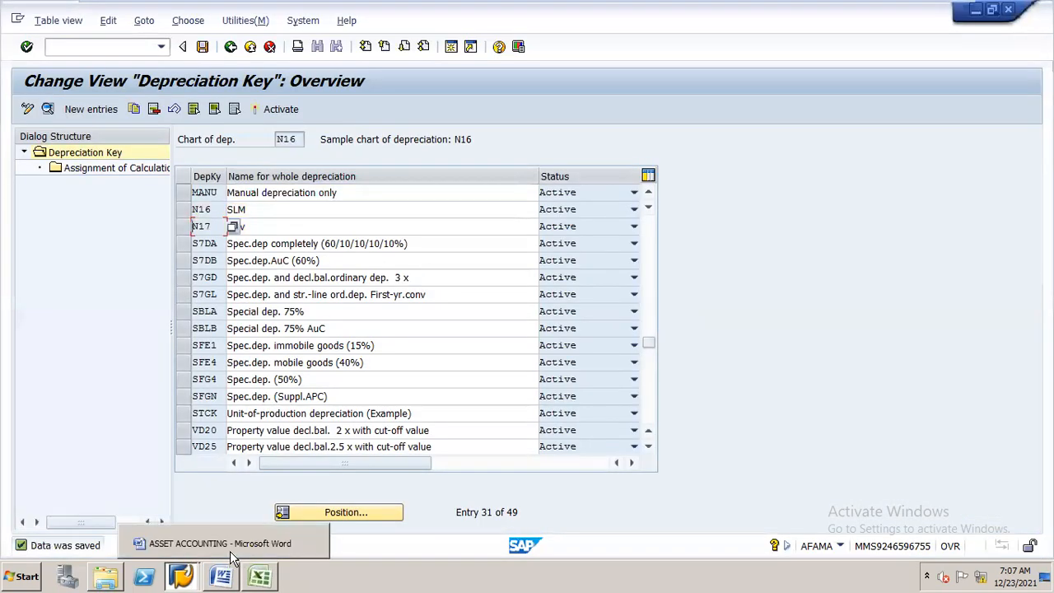
left_click(228, 549)
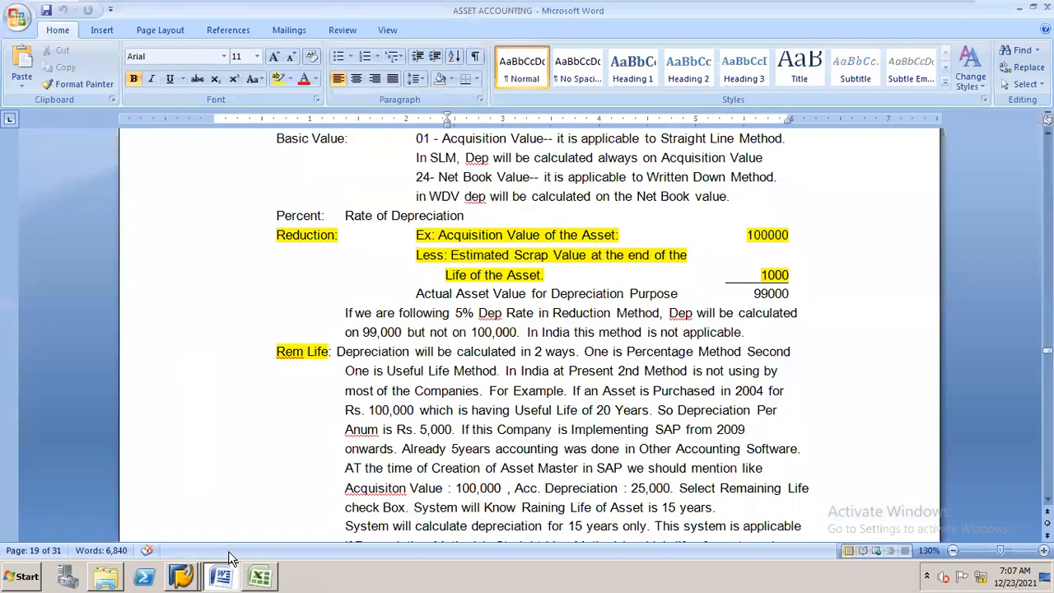
left_click_drag(1047, 350, 1047, 375)
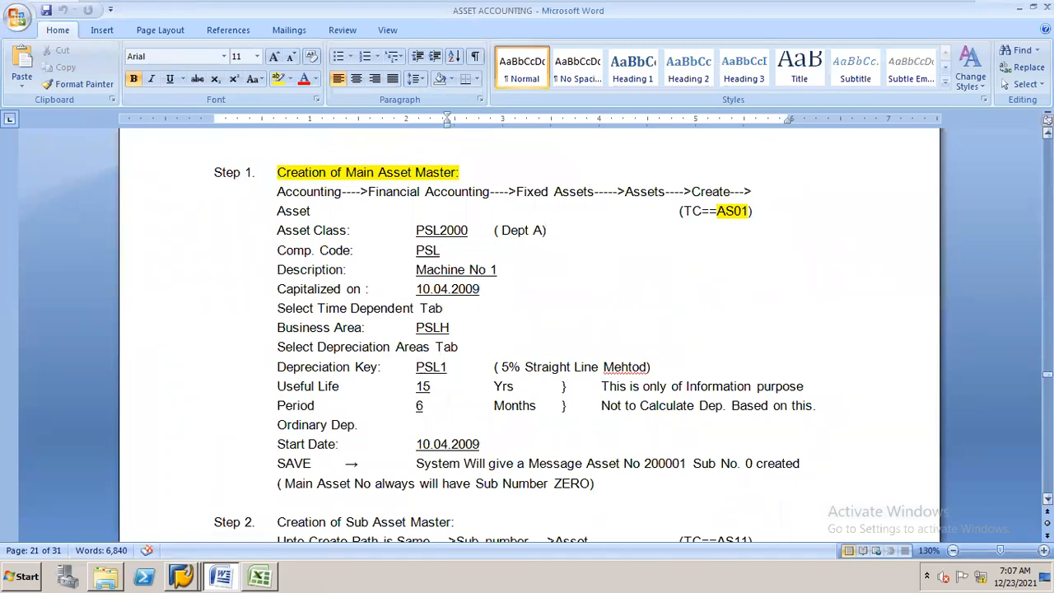
key("alt+Tab")
Open the cost center creation transaction KS01 and try to create cost center DEPT A valid from 01.04.2021.
left_click(126, 47)
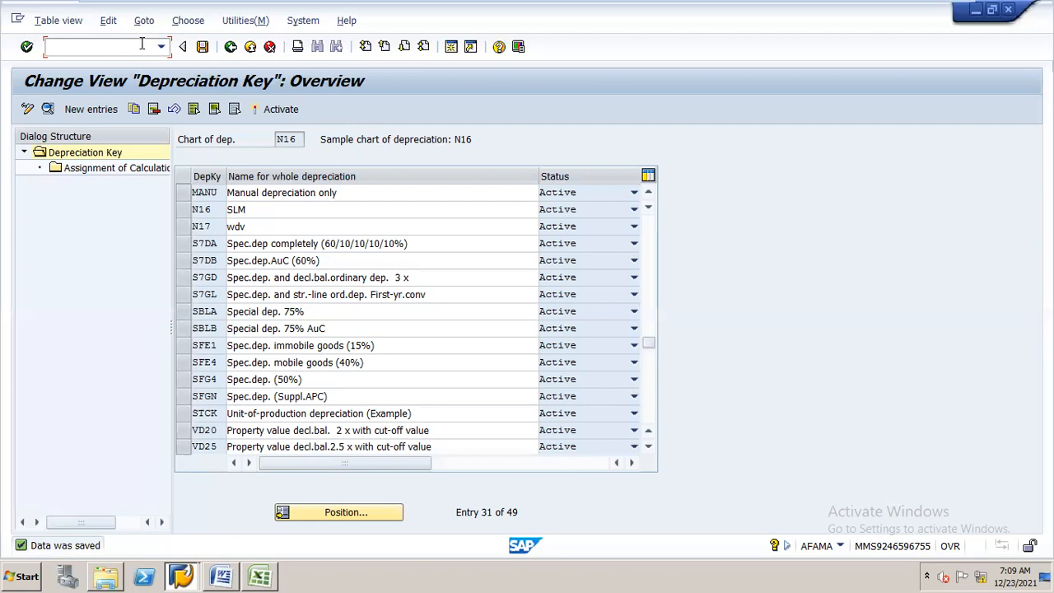
type("/")
type("nAO90")
key("Return")
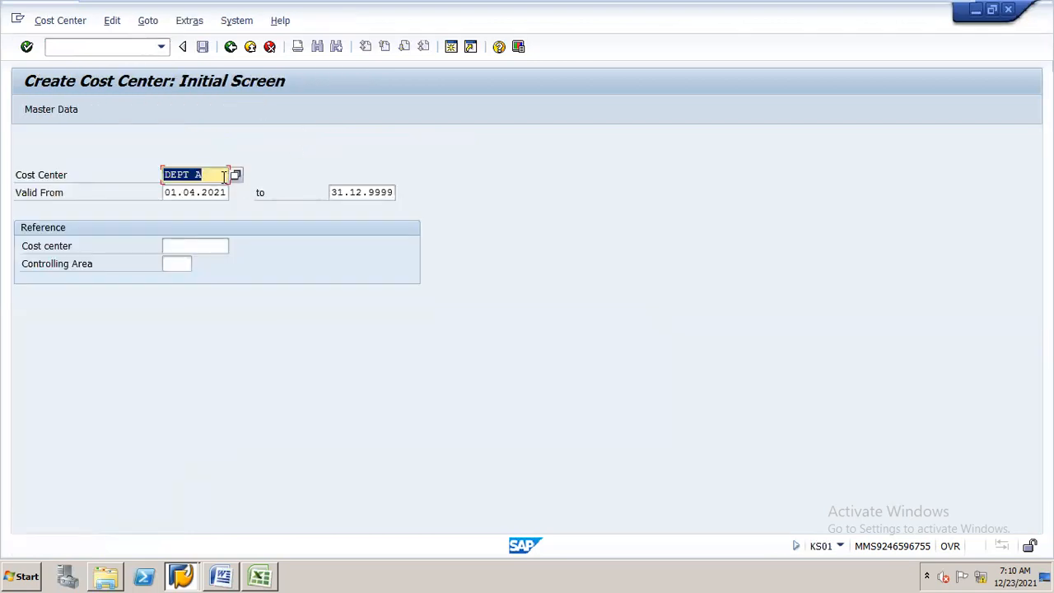
key("Return")
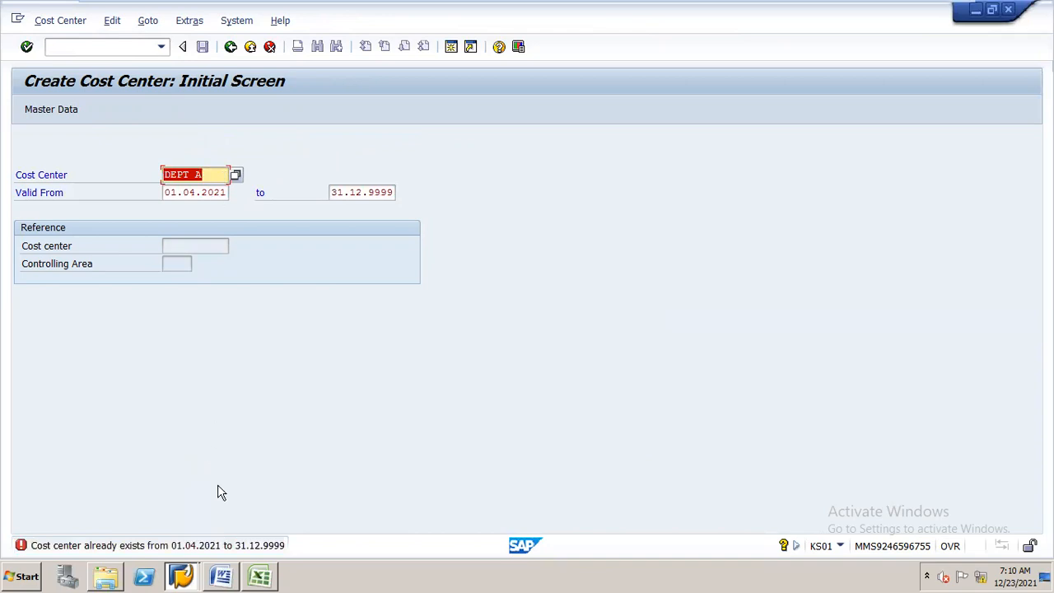
Set the controlling area to N16 and open the basic data for new cost center DEPT A.
left_click(193, 23)
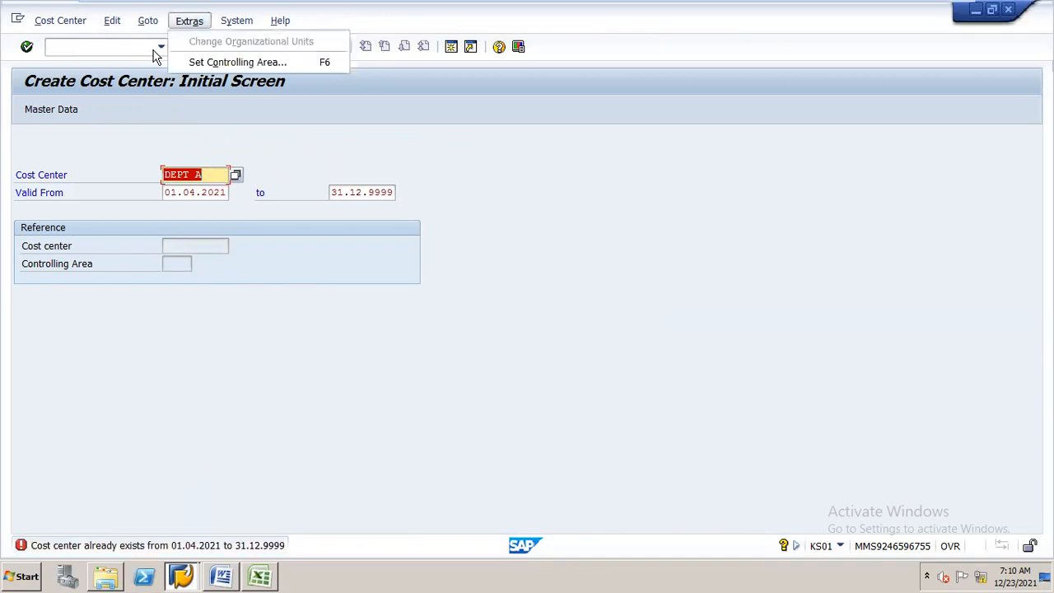
left_click(201, 65)
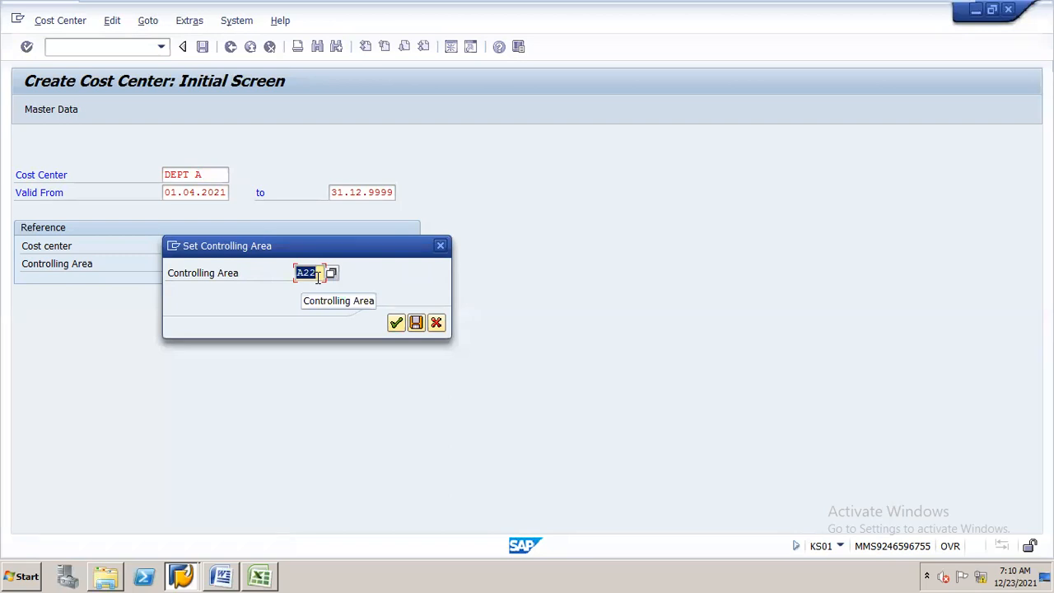
type("010")
key("Return")
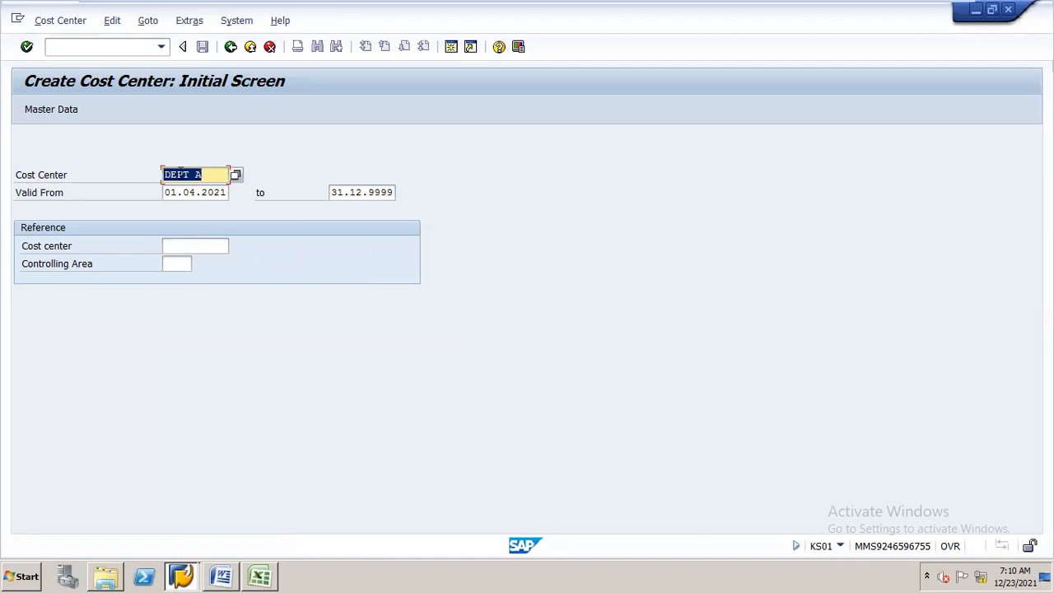
key("Return")
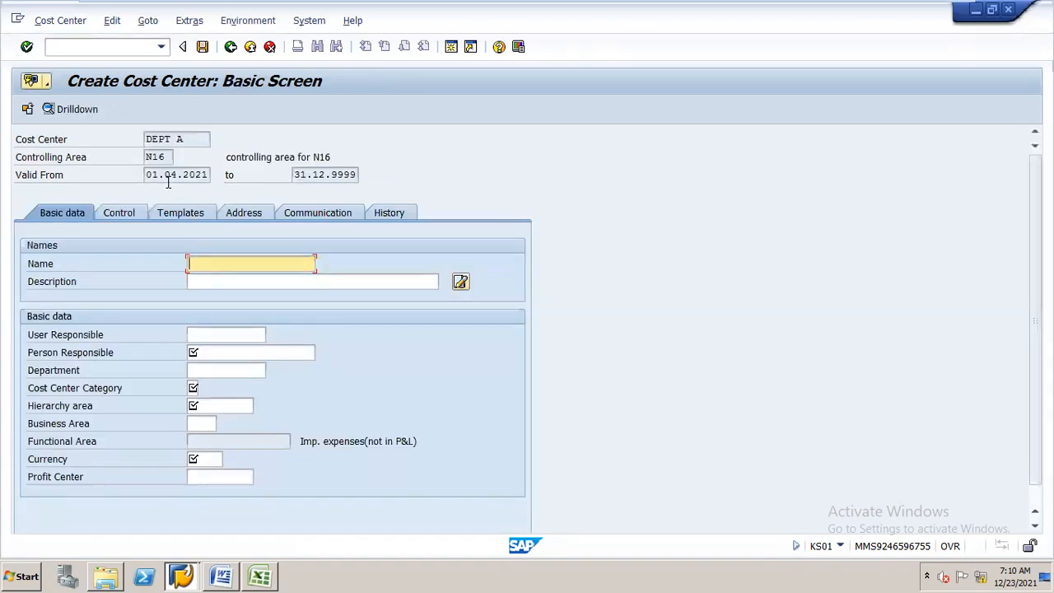
Enter the name DEPT A and the description "production dep" for the new cost center.
left_click(233, 263)
type("DEP")
key("Down")
key("Down")
key("Down")
key("Down")
key("Down")
key("Down")
key("Down")
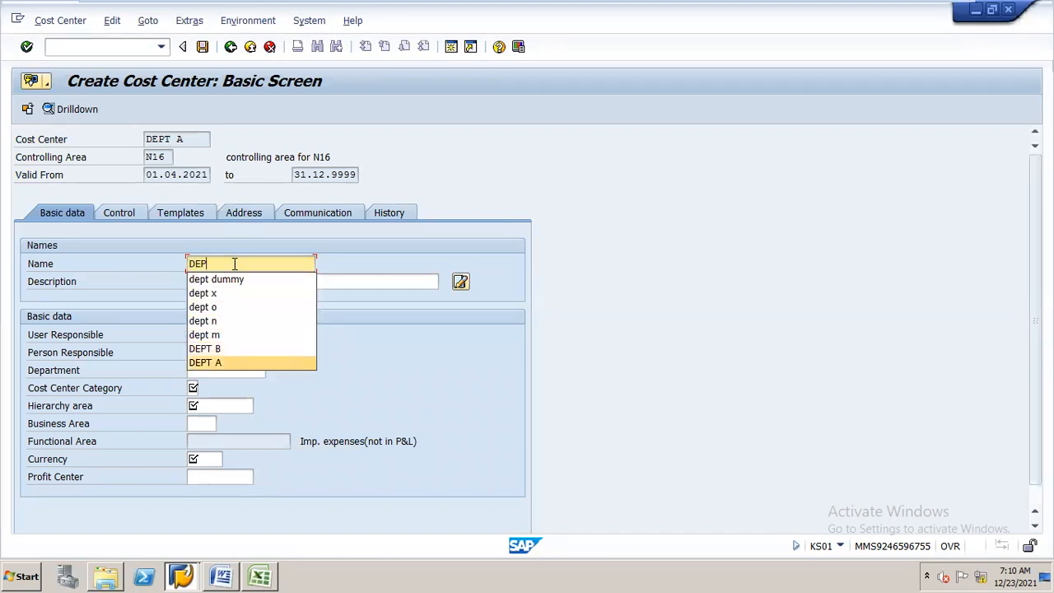
key("Return")
key("Tab")
type("P")
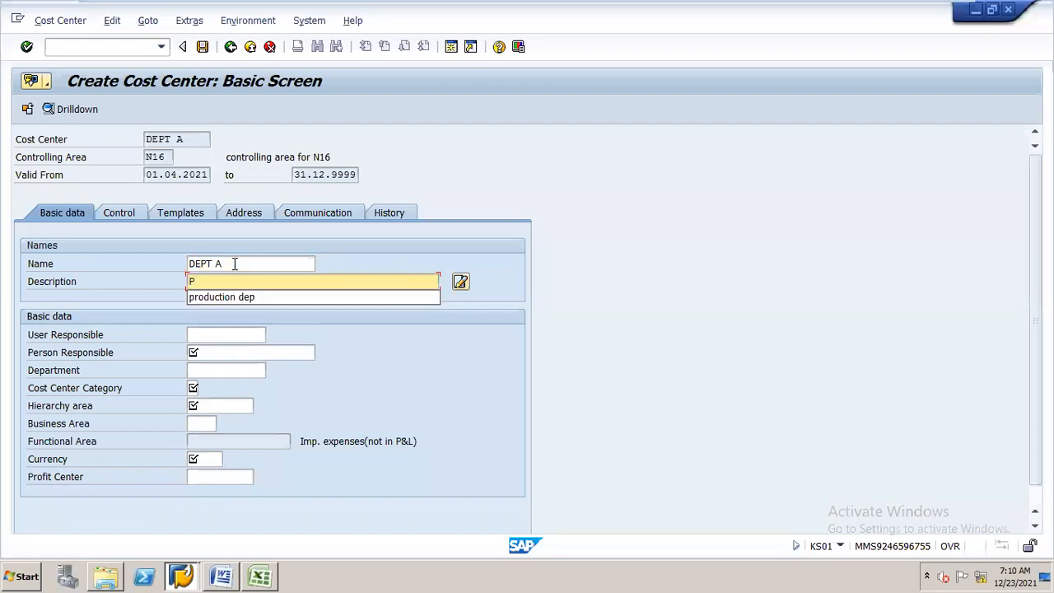
key("Down")
key("Return")
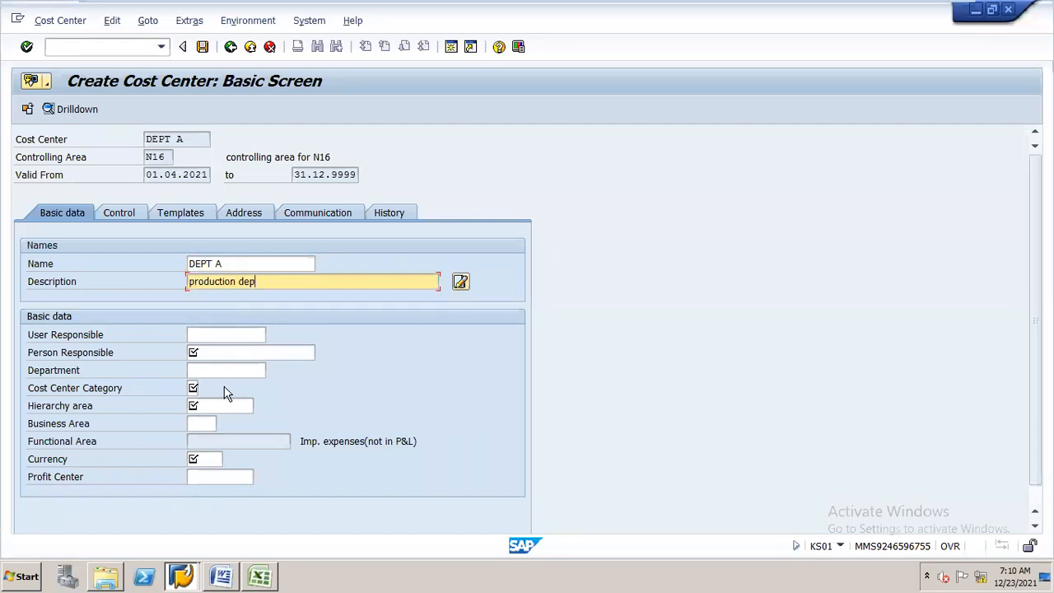
Set the person responsible to A and the cost center category to 1 (Production).
left_click(265, 349)
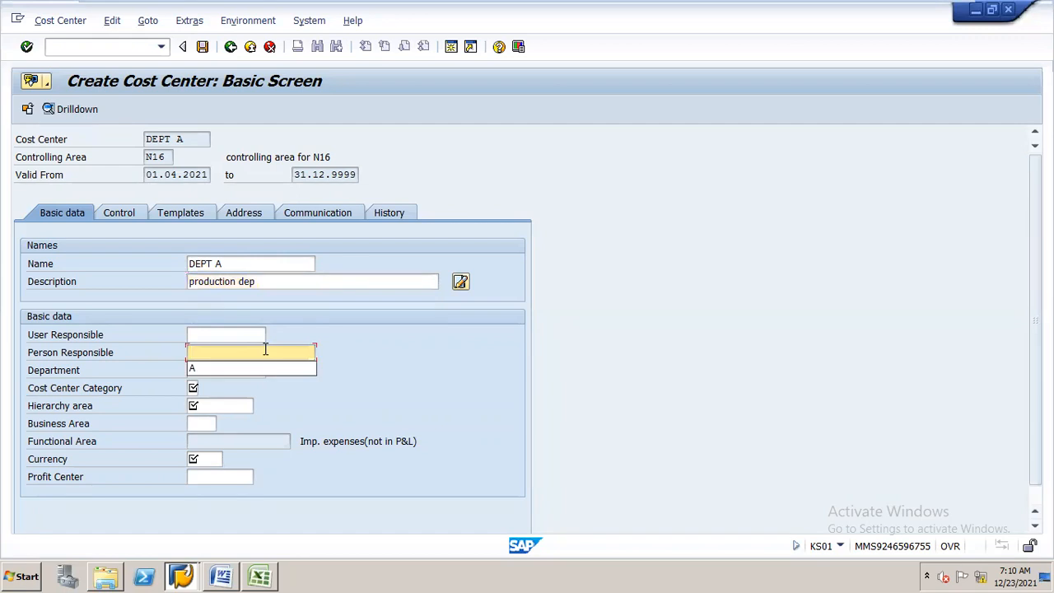
left_click(265, 368)
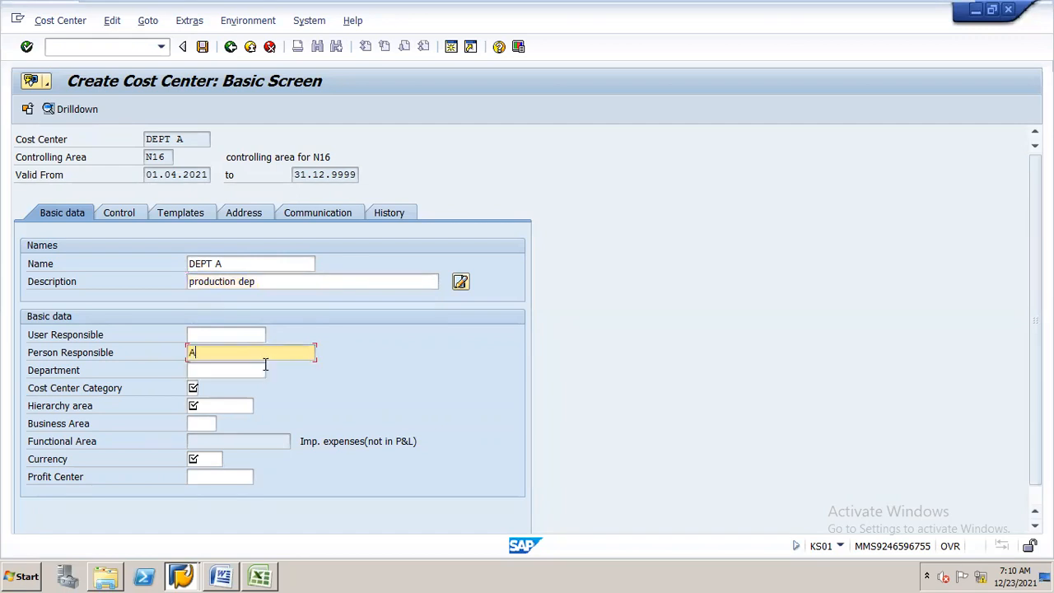
left_click(192, 388)
left_click(205, 389)
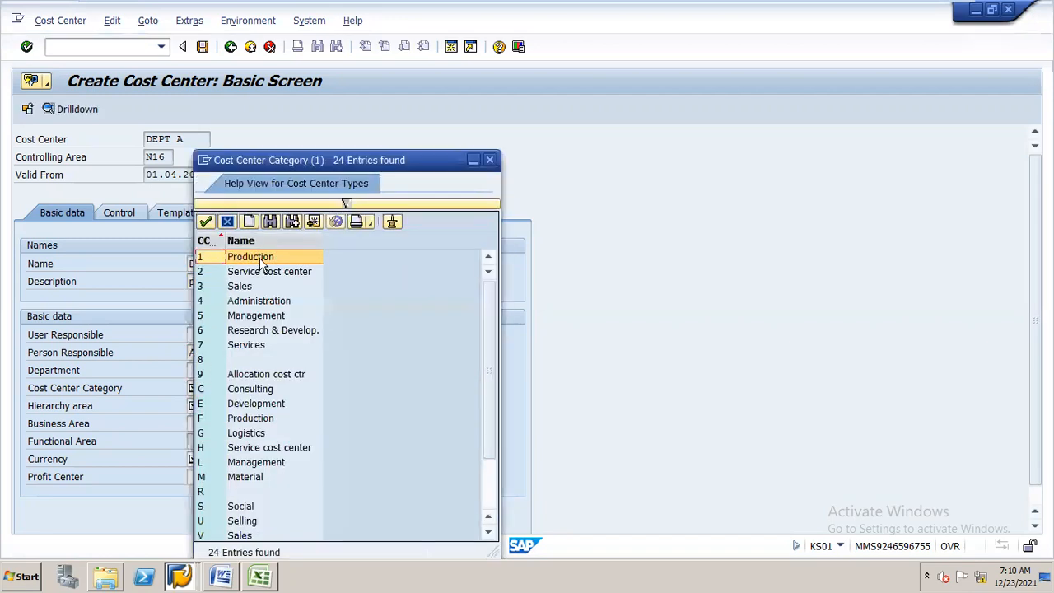
double_click(260, 258)
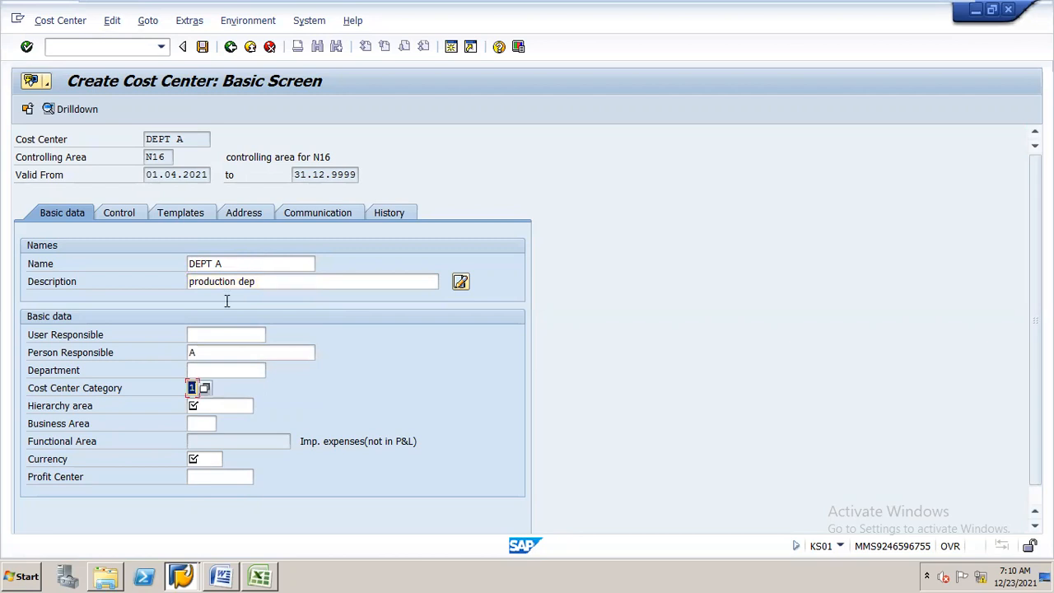
Assign the cost center to hierarchy area N16HIER and set its currency to INR.
left_click(250, 402)
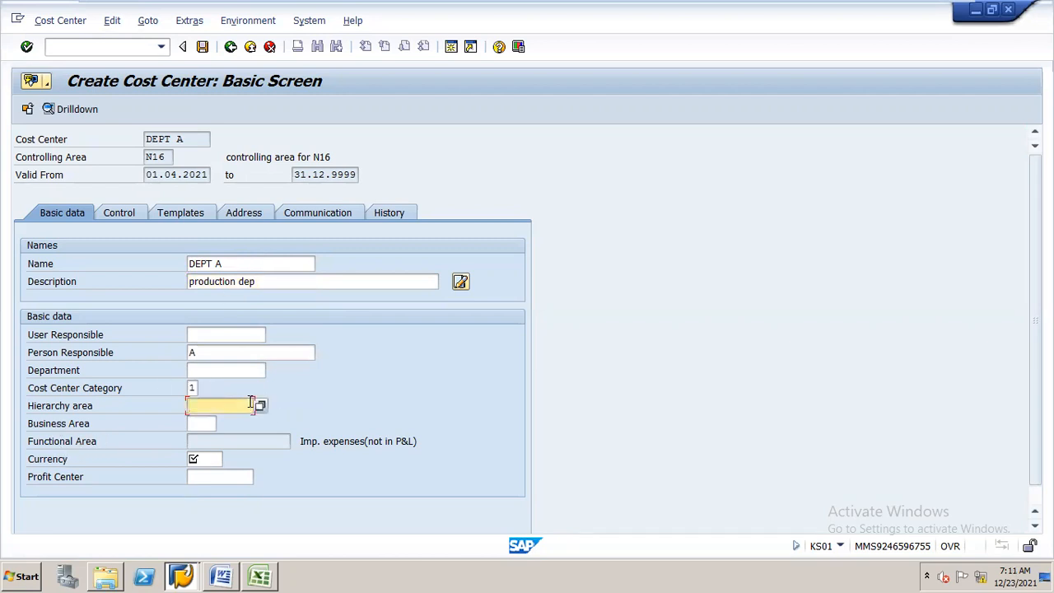
left_click(260, 405)
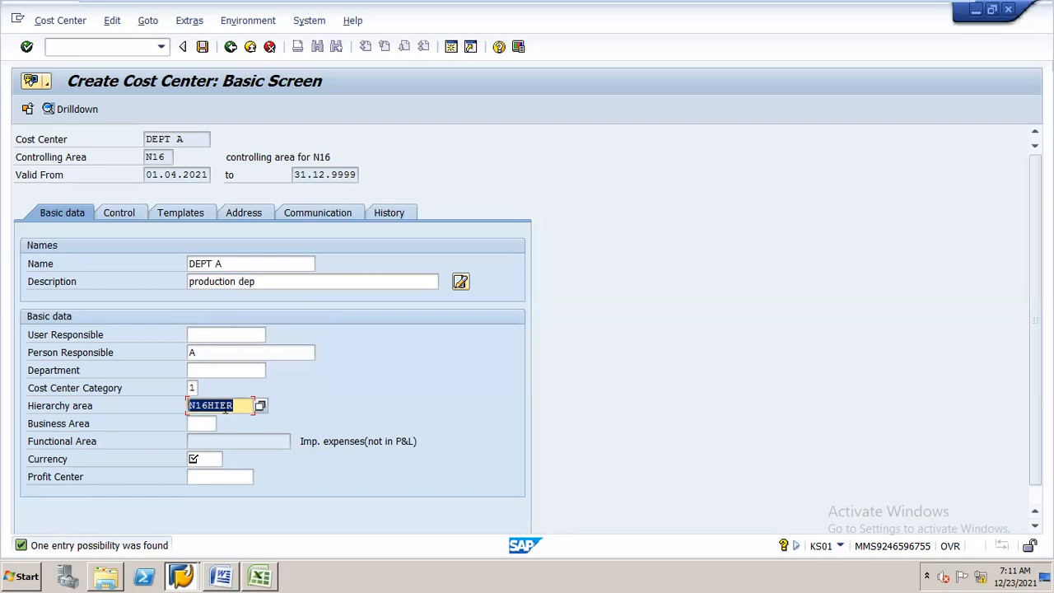
left_click(217, 460)
type("I")
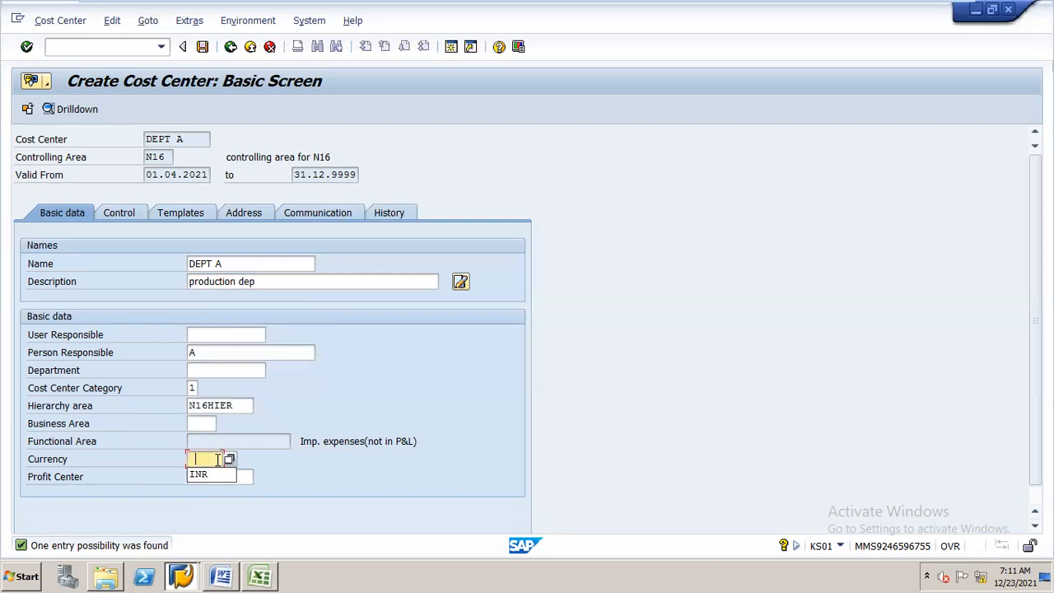
left_click(208, 475)
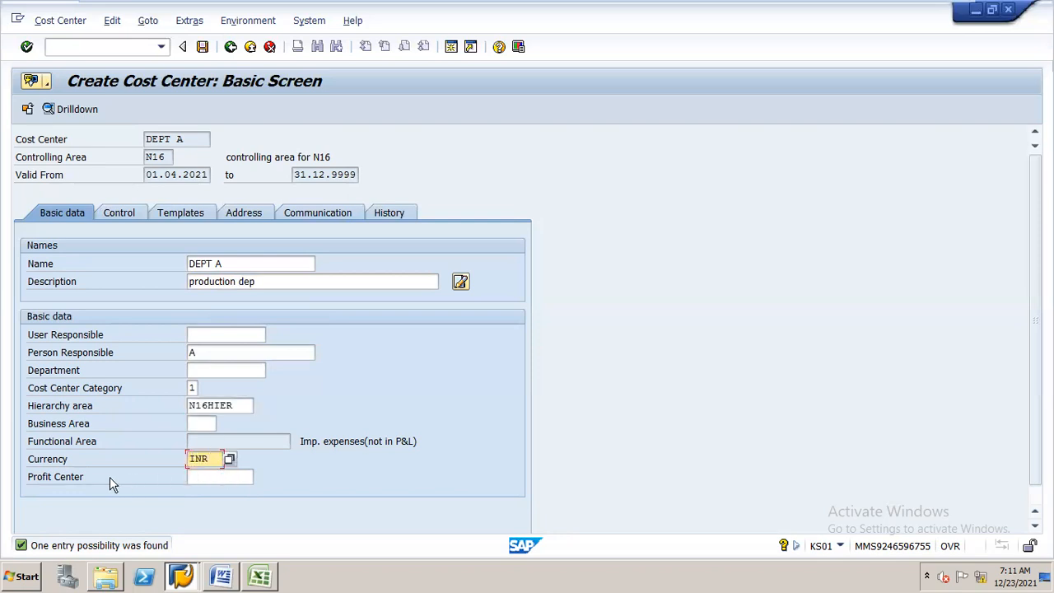
Assign profit center STEEL to cost center DEPT A and save the cost center.
left_click(242, 477)
type("STEE")
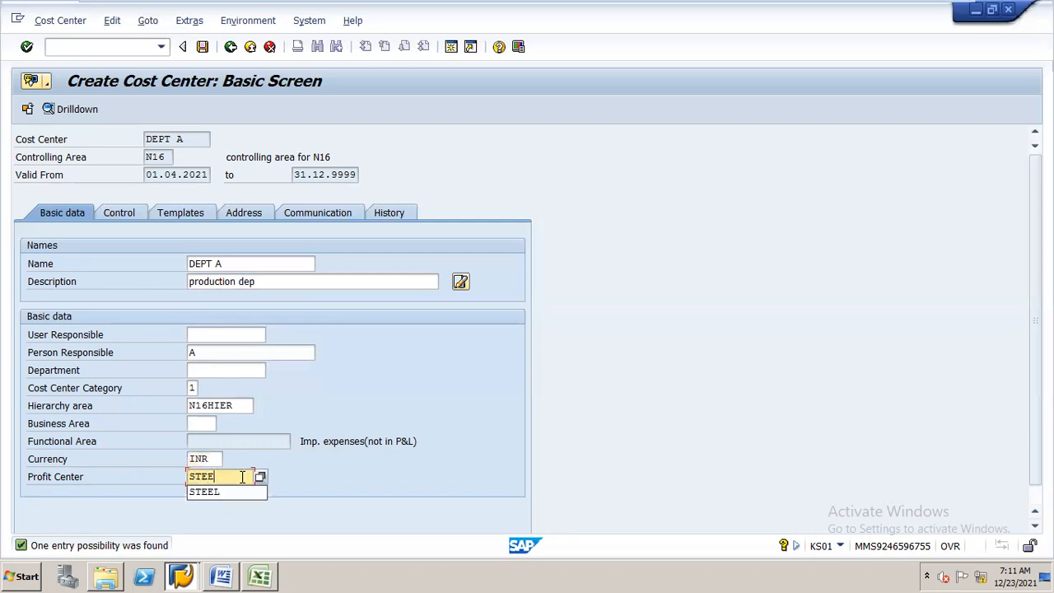
key("Down")
key("Return")
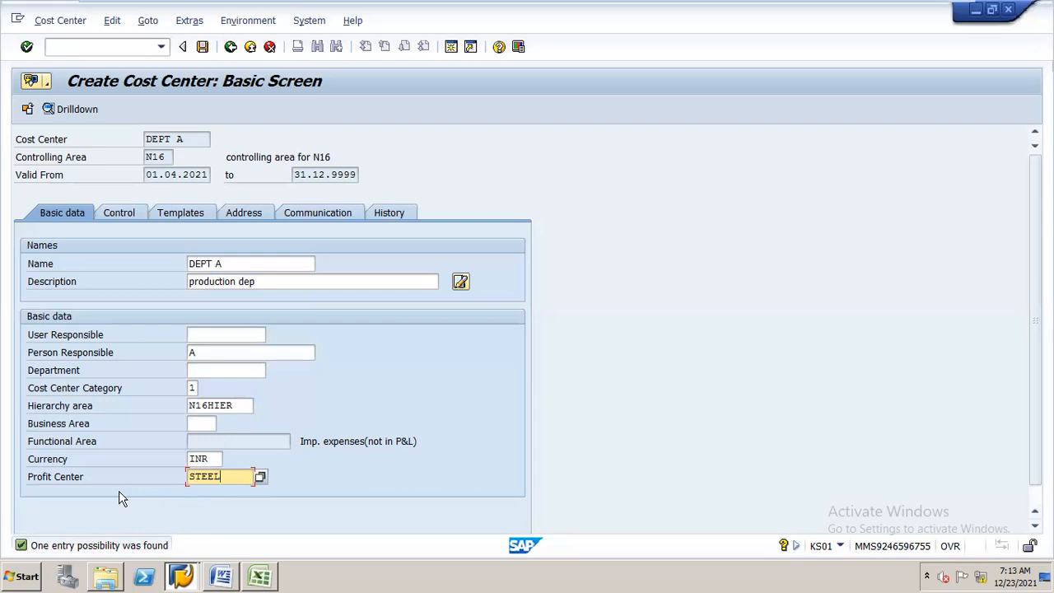
left_click(204, 46)
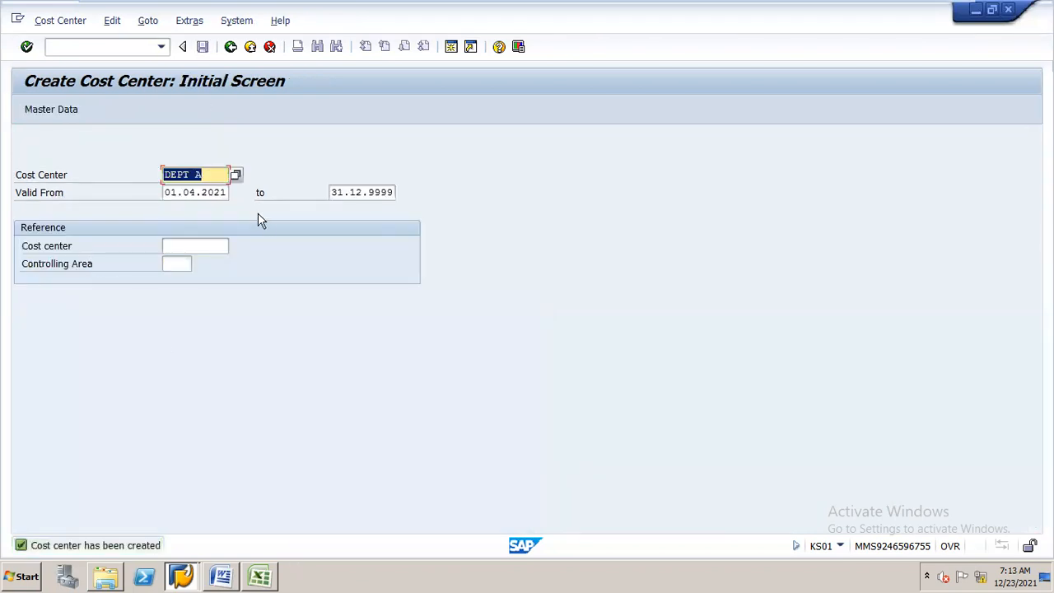
Try to create cost center DEPT B with reference to cost center COST A in controlling area N16.
left_click(214, 173)
key("BackSpace")
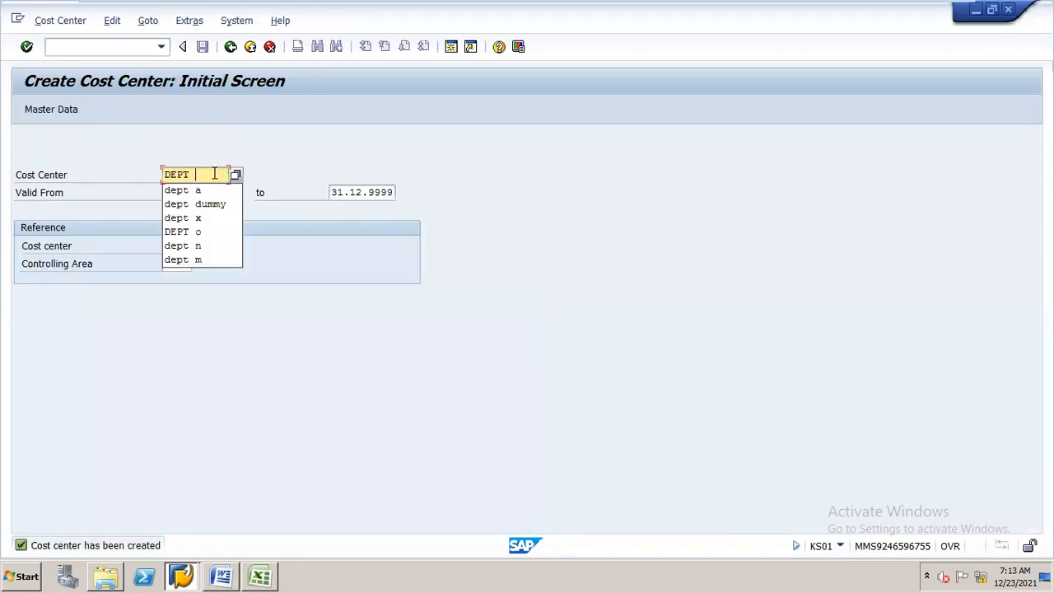
type("B")
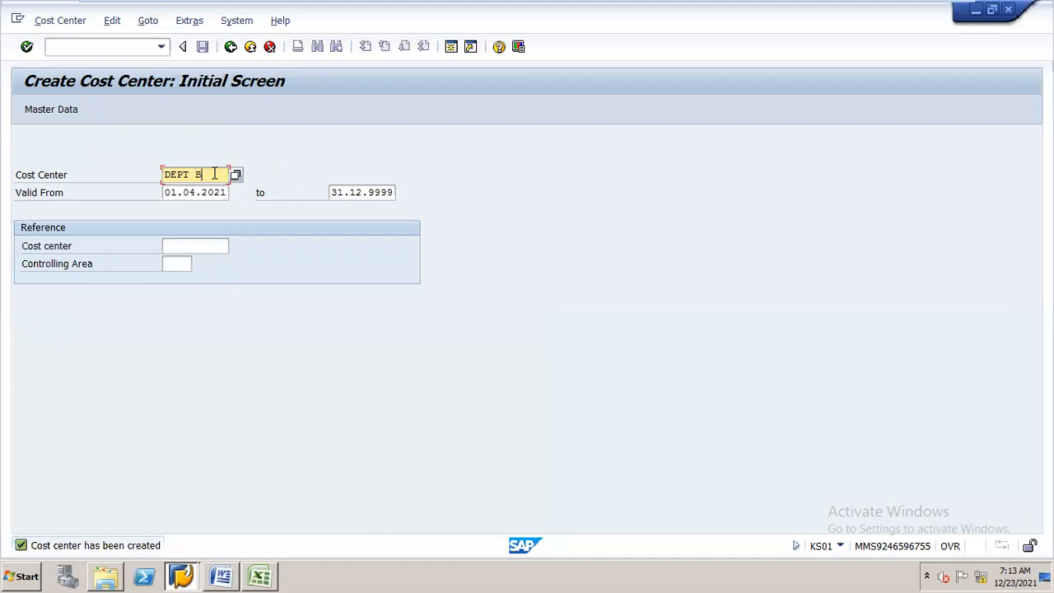
left_click(200, 244)
left_click(203, 275)
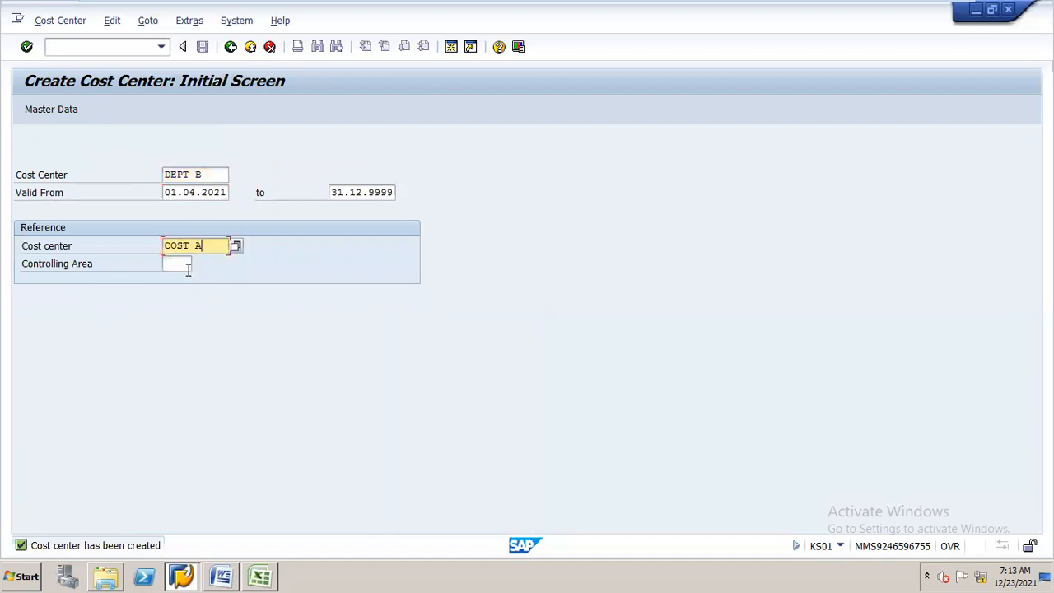
left_click(183, 263)
type("N16")
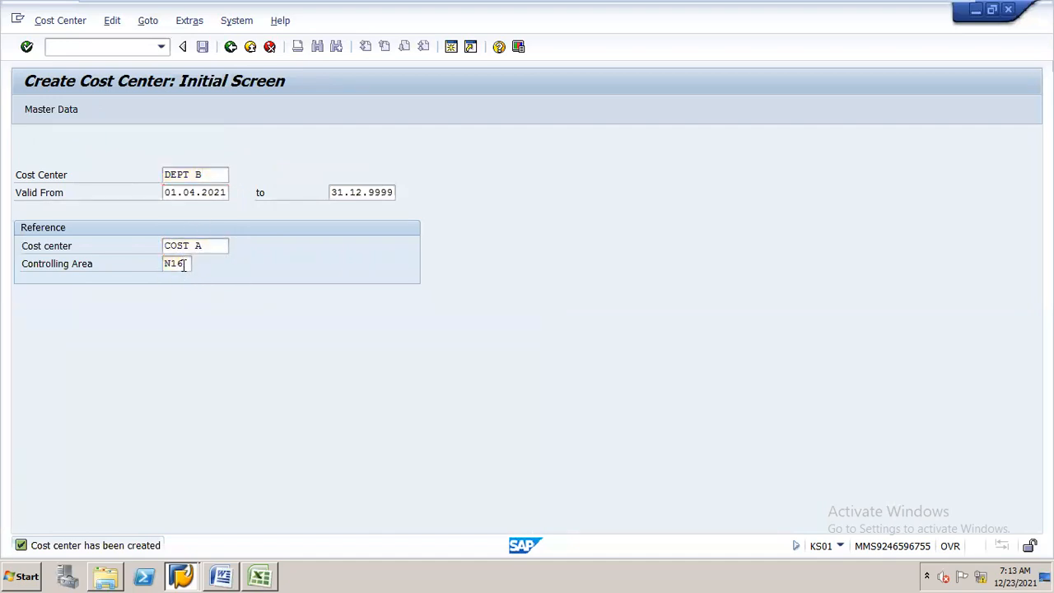
key("Return")
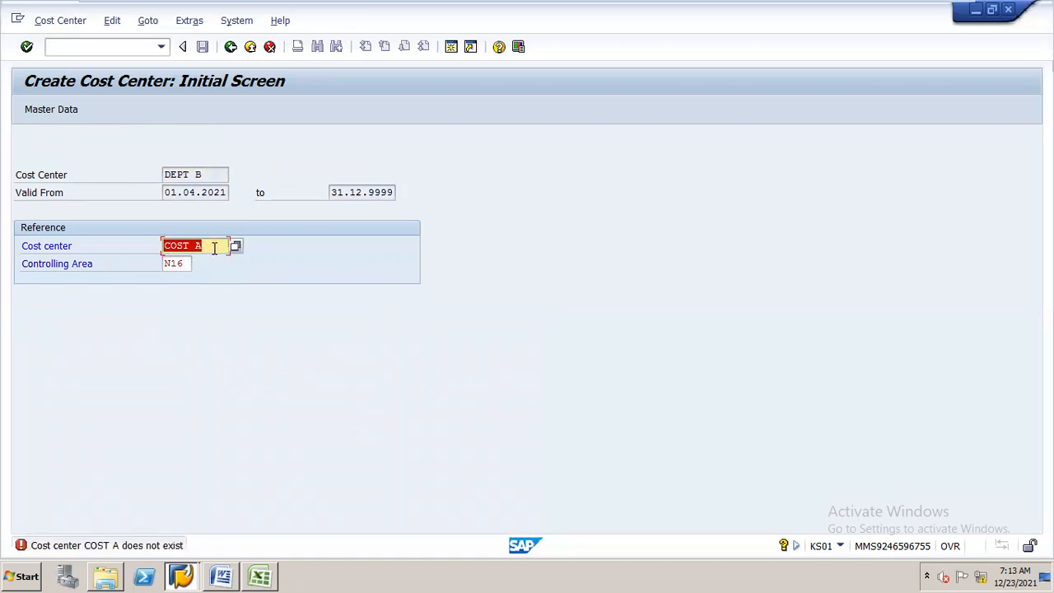
Set the reference cost center to DEPT A and open the basic data for DEPT B.
key("BackSpace")
type("DEPT A")
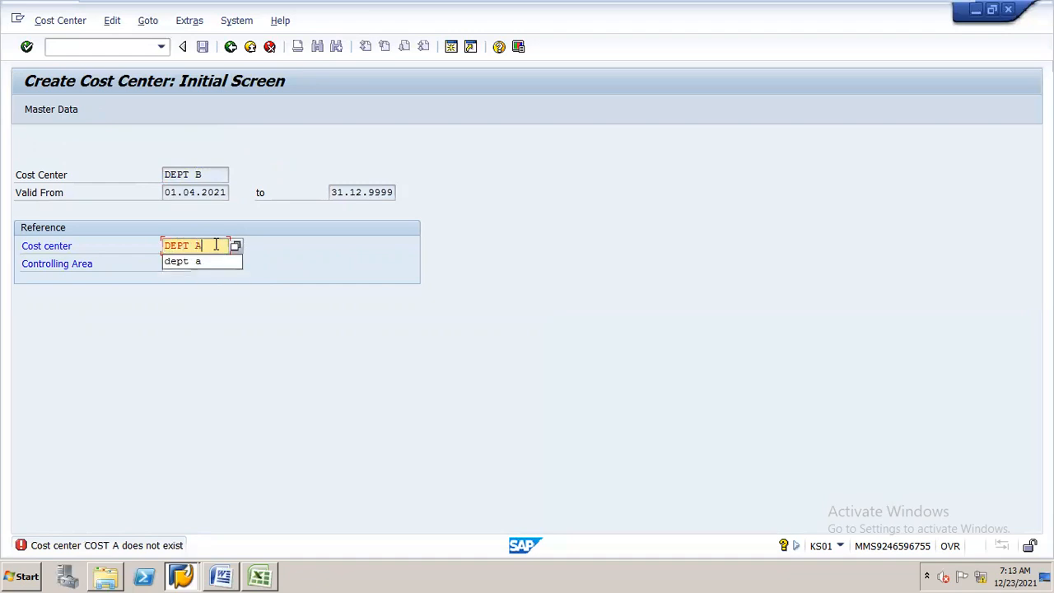
key("Return")
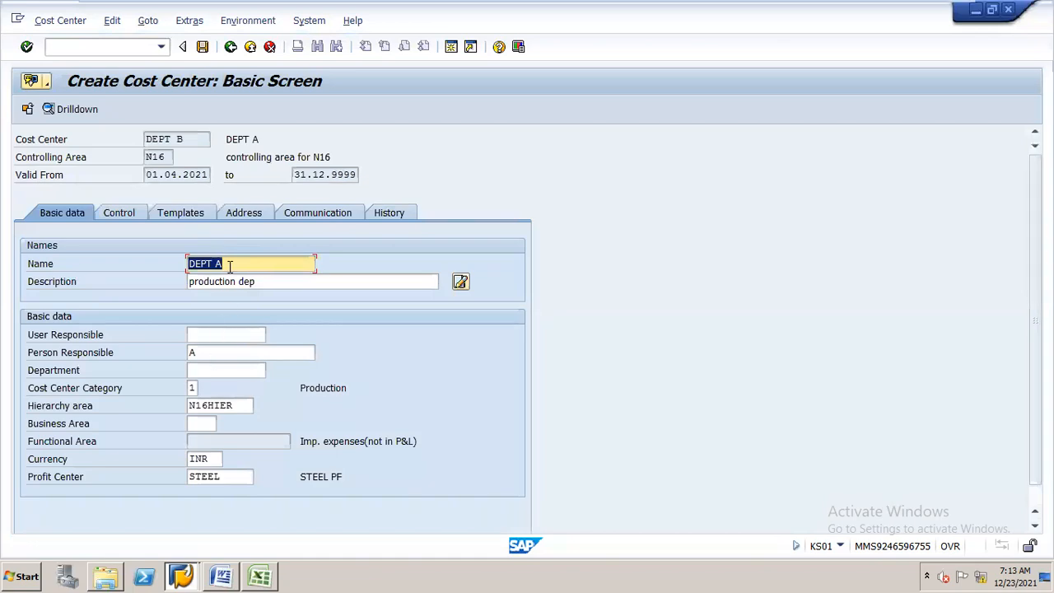
Change the name copied from the reference cost center to DEPT B.
left_click(229, 265)
key("BackSpace")
type("B")
left_click(205, 352)
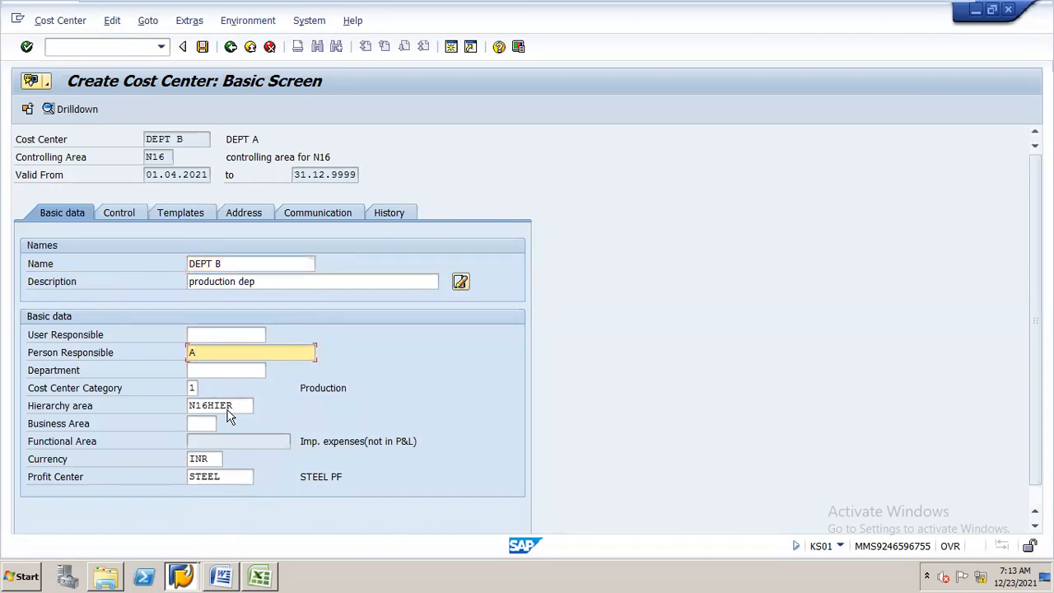
Replace the profit center with CEMENT and save cost center DEPT B.
left_click(228, 478)
key("BackSpace")
key("BackSpace")
key("BackSpace")
key("BackSpace")
key("BackSpace")
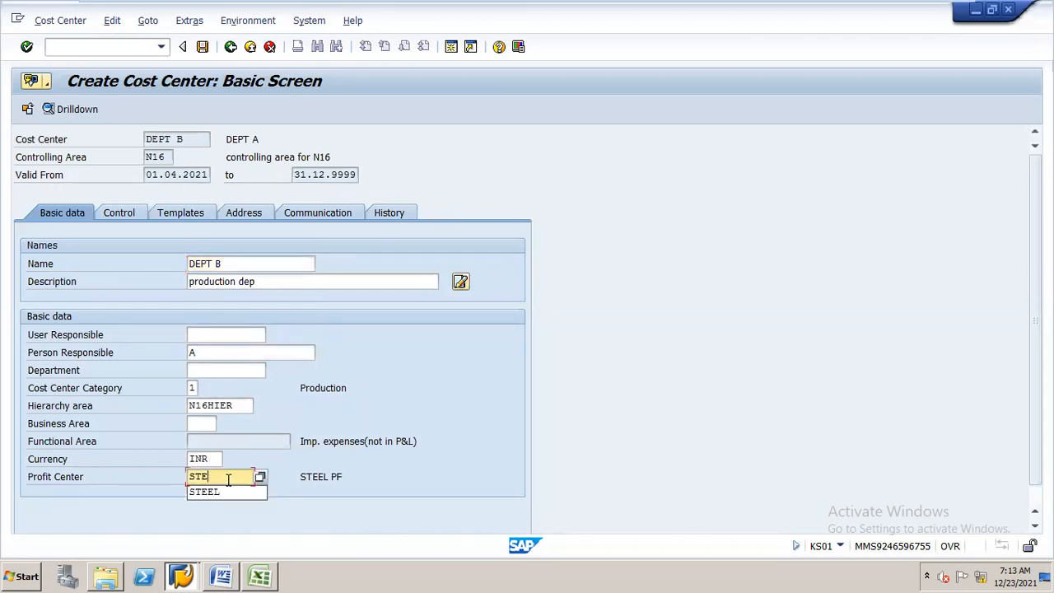
type("CEMENT")
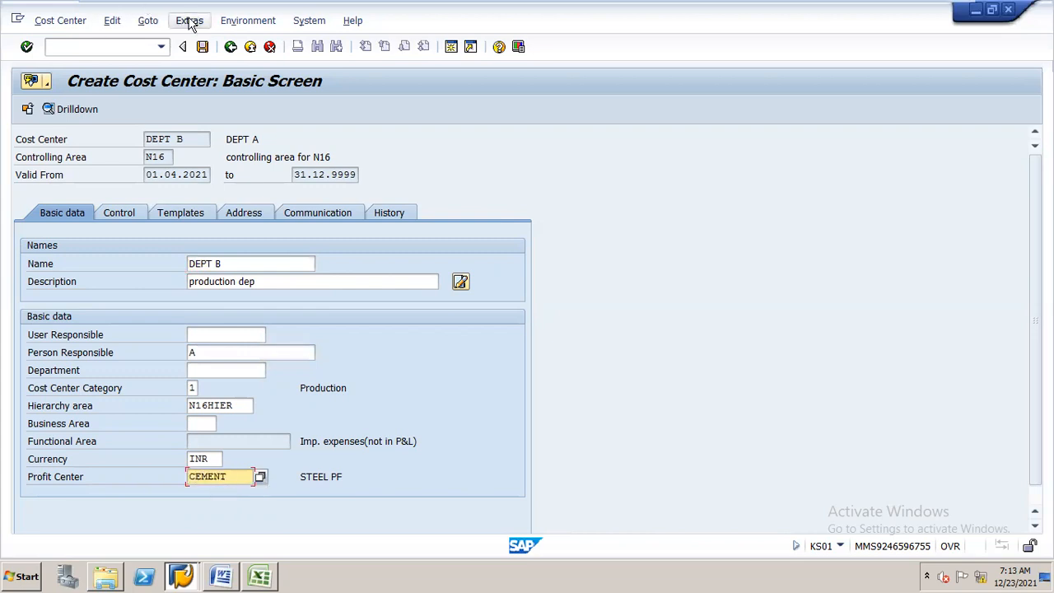
left_click(198, 52)
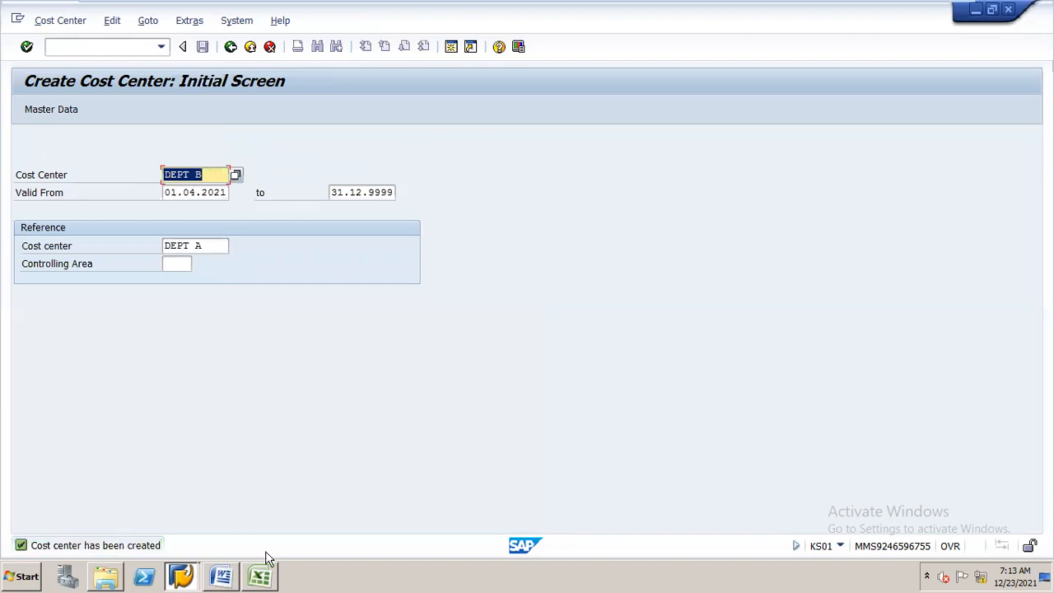
Open the asset master creation transaction AS01.
mouse_move(265, 553)
left_click(147, 49)
type("/NAS03")
key("Return")
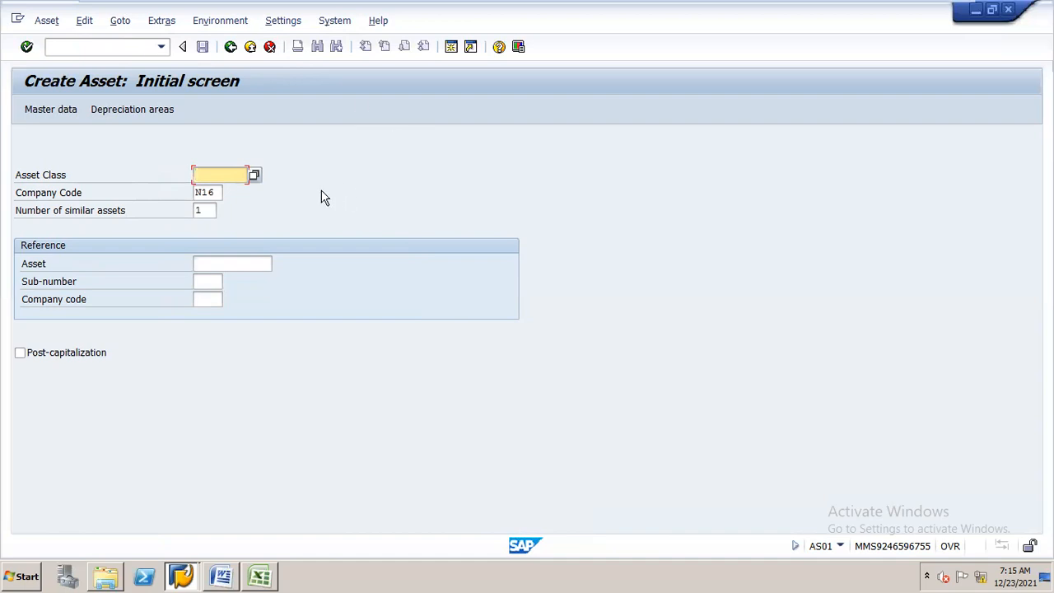
Look up the asset classes for company code N16 and choose class N162 (MACHIANRY) for the new asset.
left_click(255, 175)
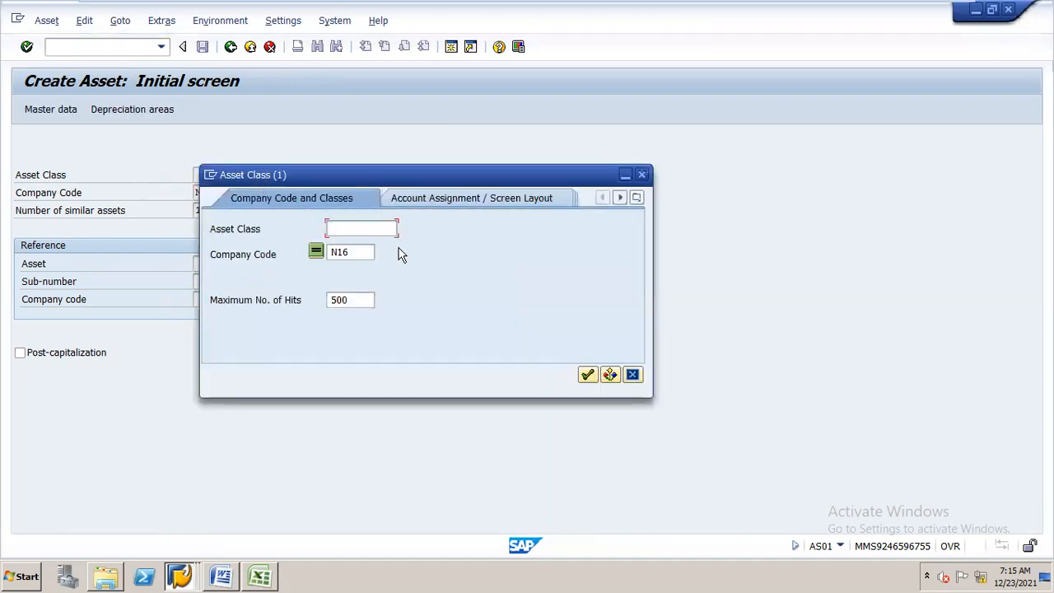
left_click(587, 375)
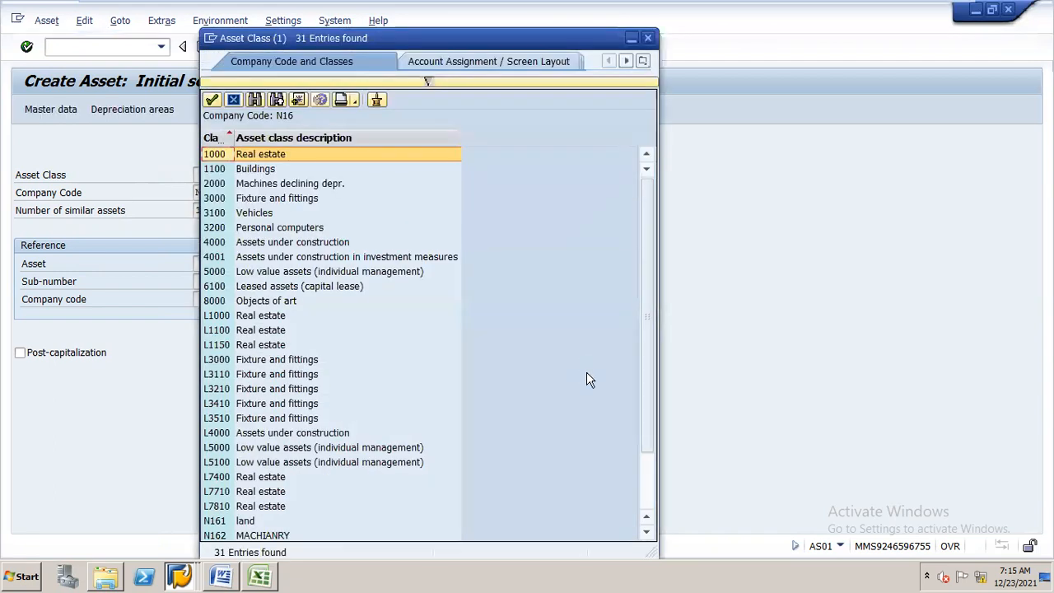
left_click_drag(438, 39, 644, 9)
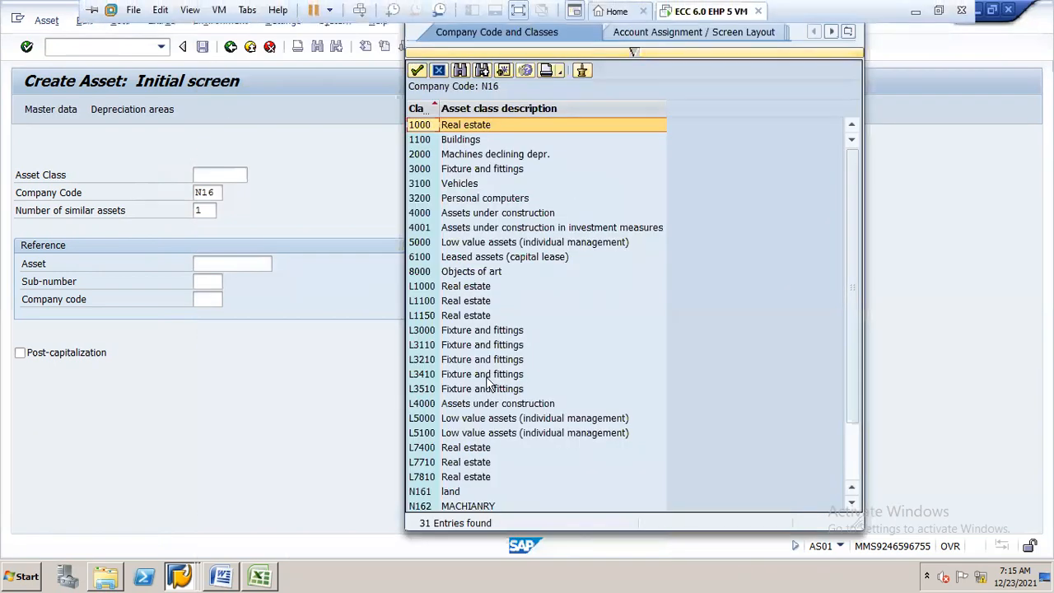
left_click(486, 405)
key("Down")
key("Down")
key("Down")
key("Down")
key("Down")
key("Down")
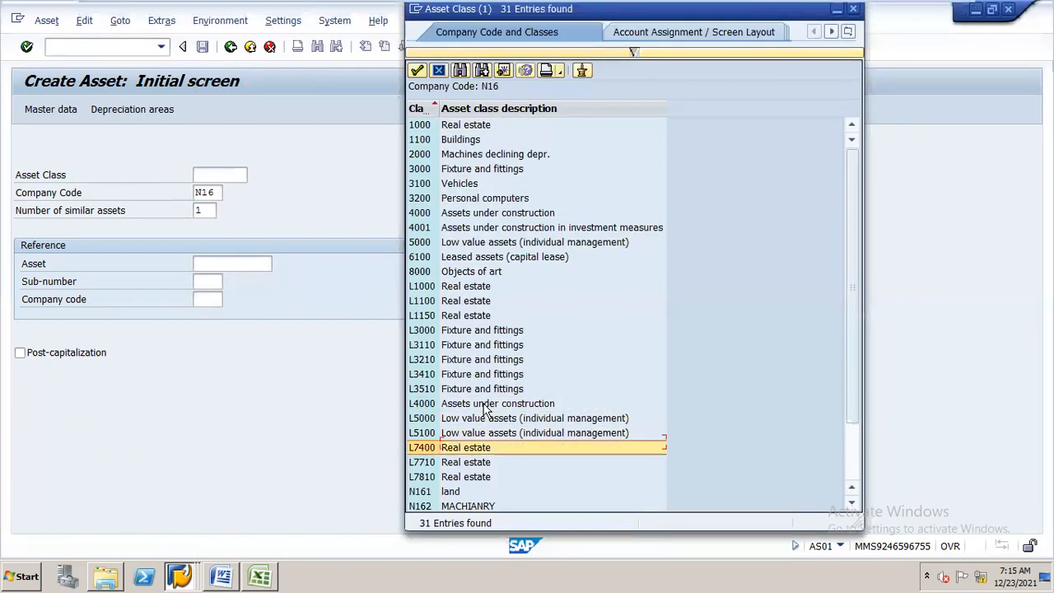
key("Down")
key("Down")
key("Up")
key("Up")
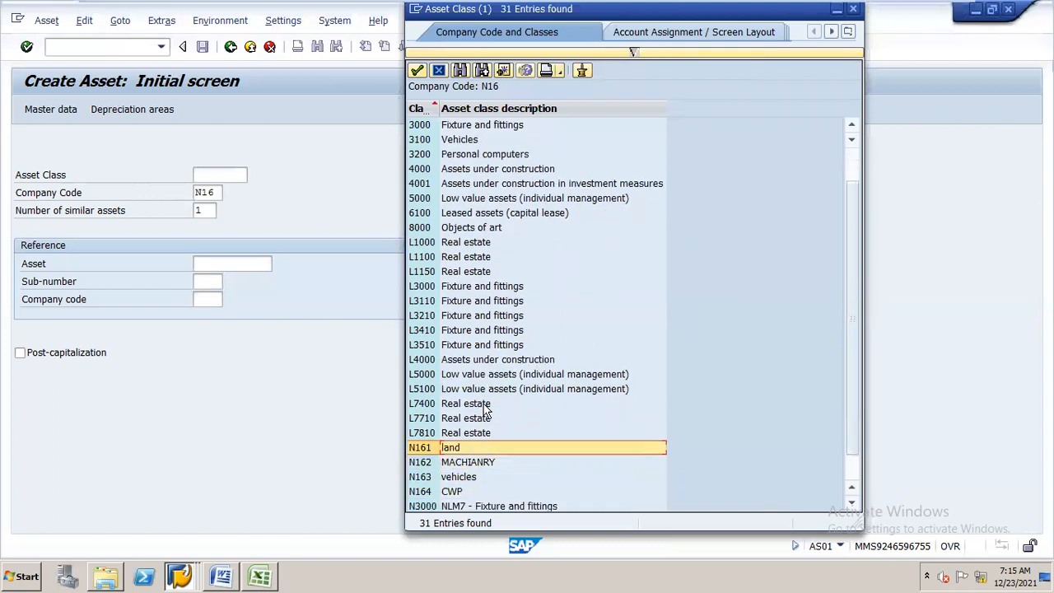
key("Down")
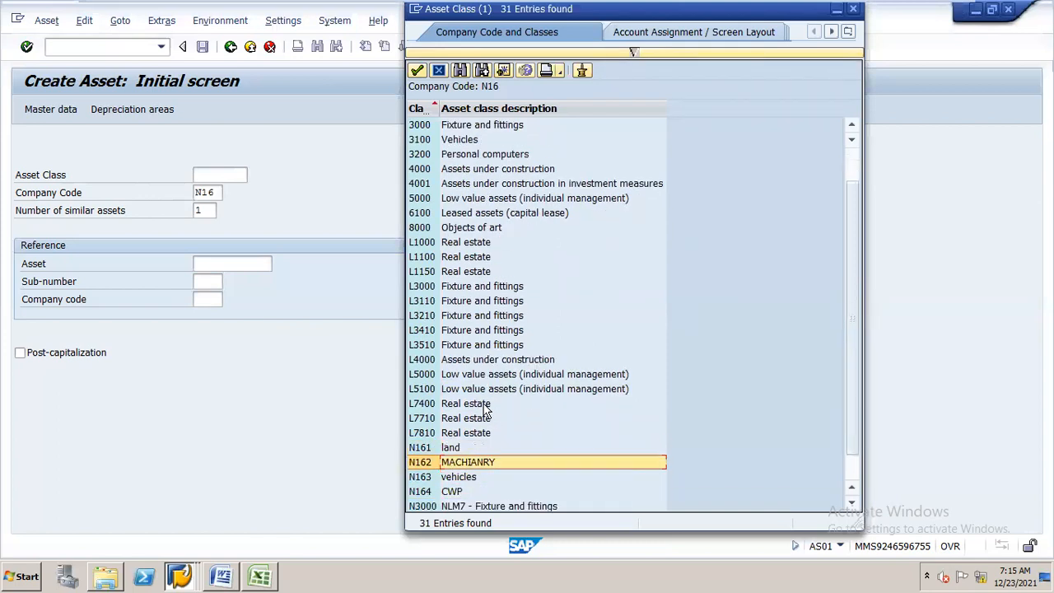
double_click(445, 466)
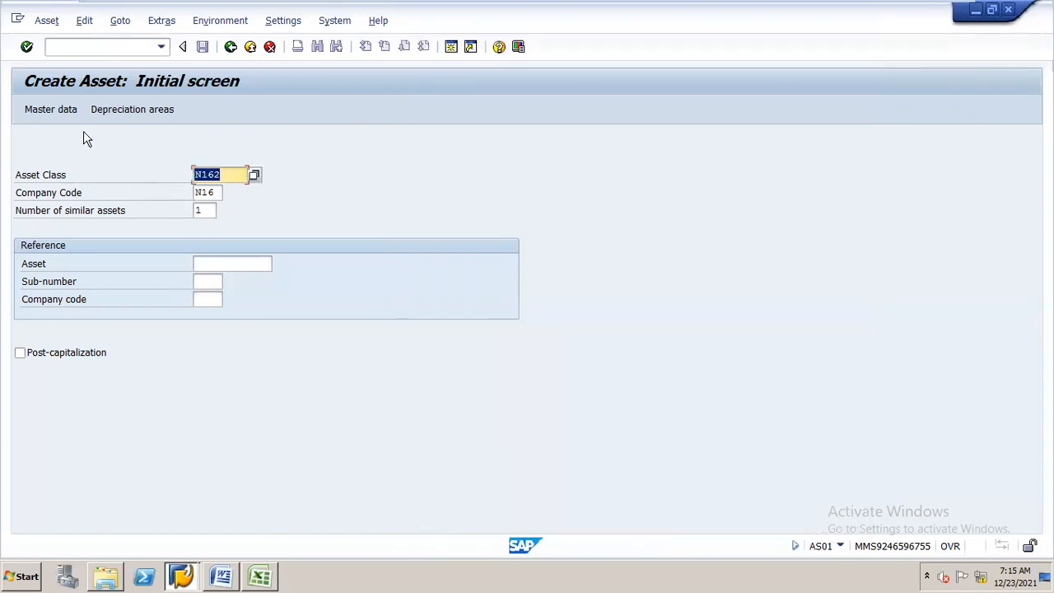
Open the new asset's master data, enter MAHCINARY N16 as the description and set the capitalization date to 01.04.2021.
key("Return")
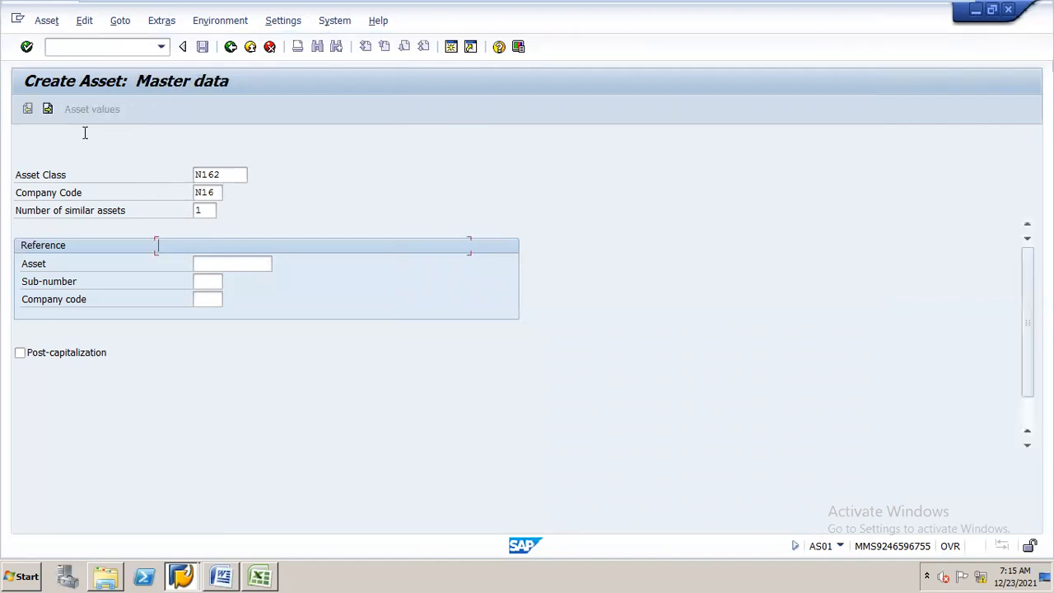
type("MAHCINARY ")
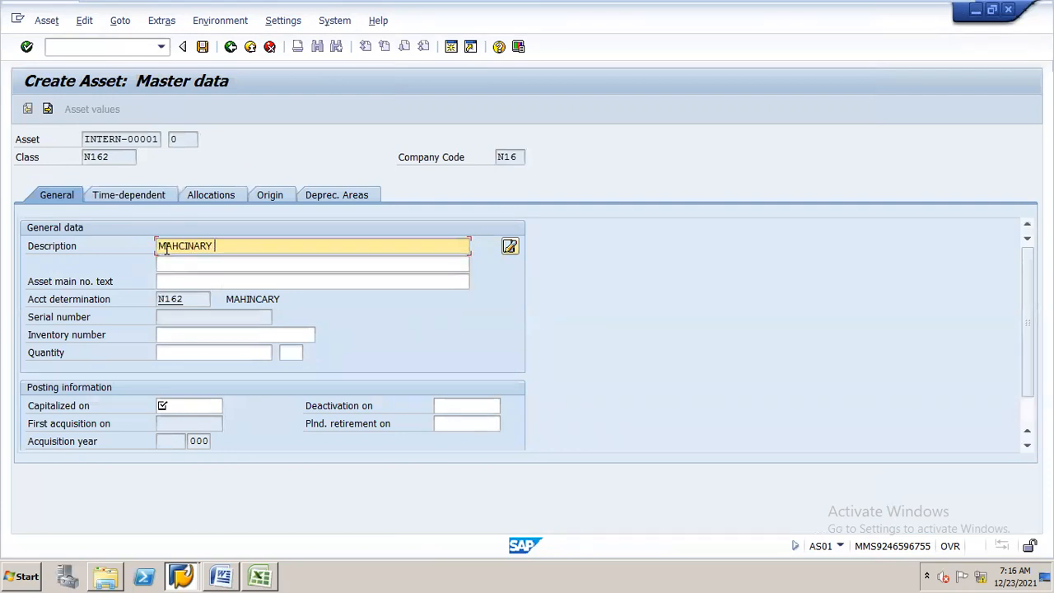
type("N16")
left_click(198, 407)
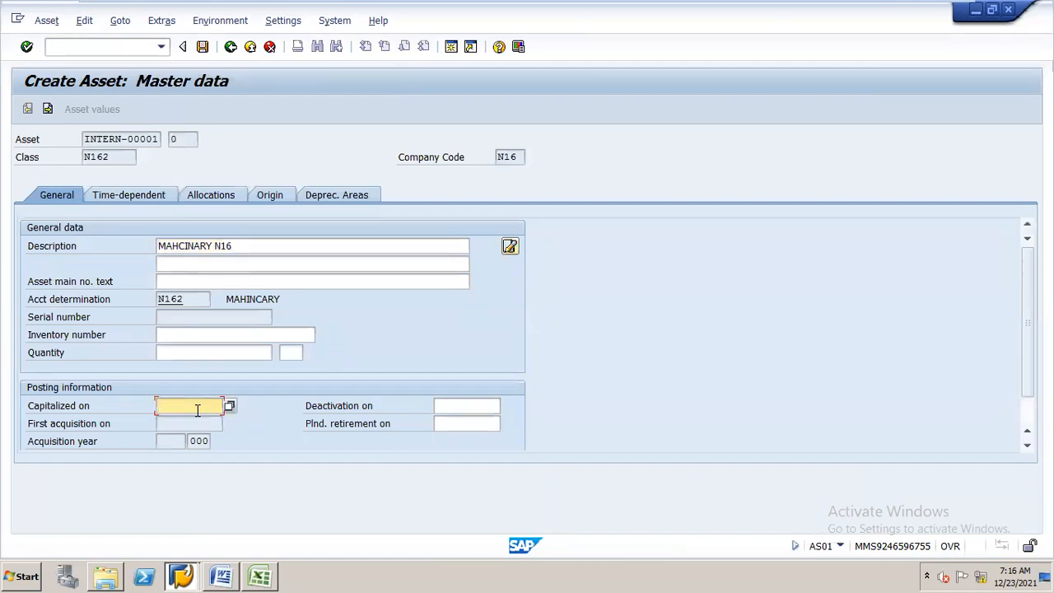
left_click(198, 406)
type("01")
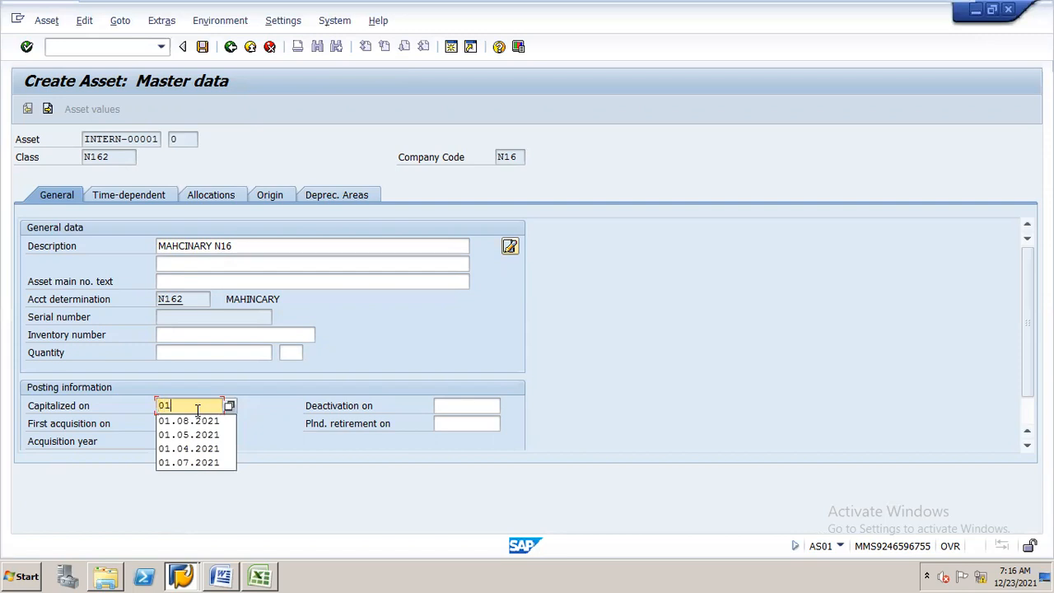
type(".04.2021")
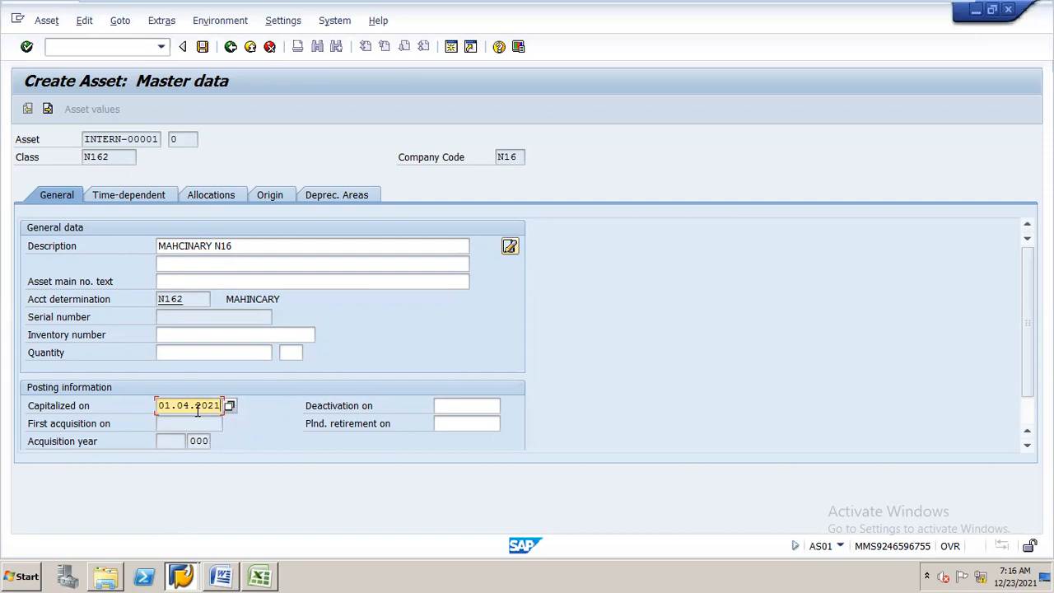
Look up the cost centers and assign DEPT A to the asset in the time-dependent data.
left_click(159, 202)
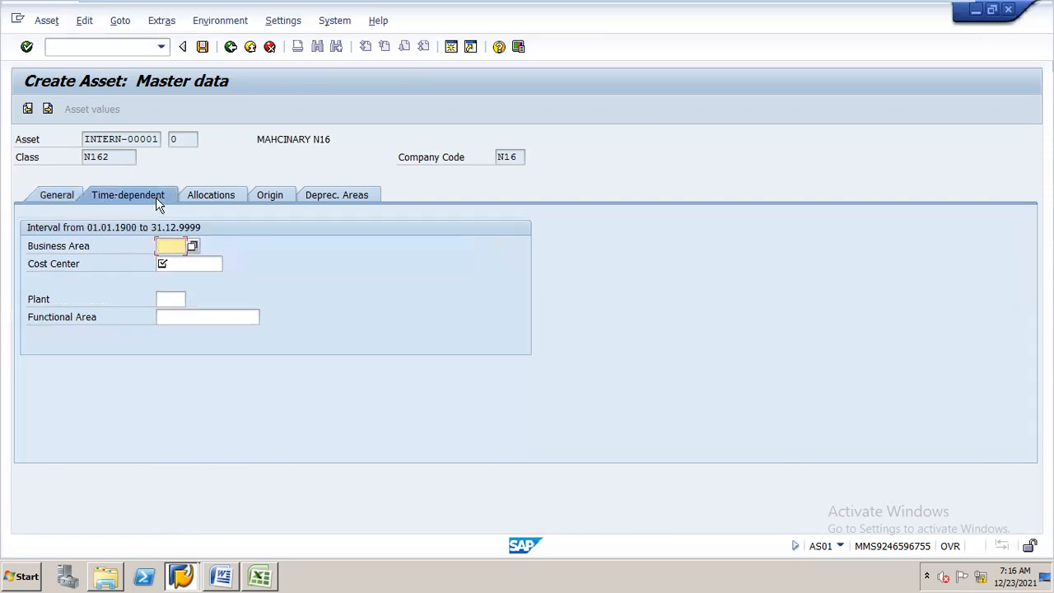
left_click(186, 262)
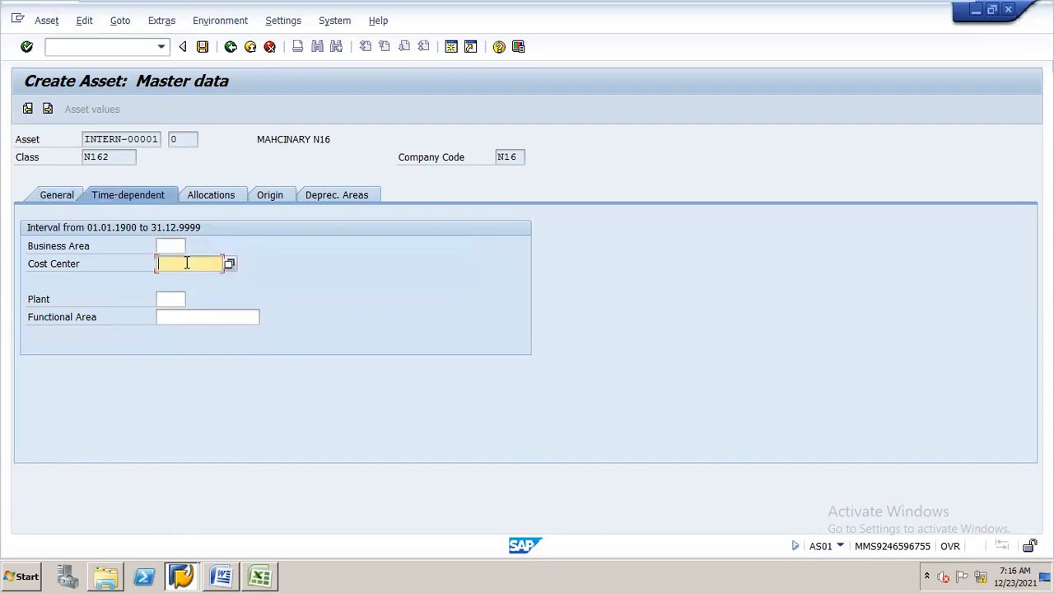
left_click(229, 264)
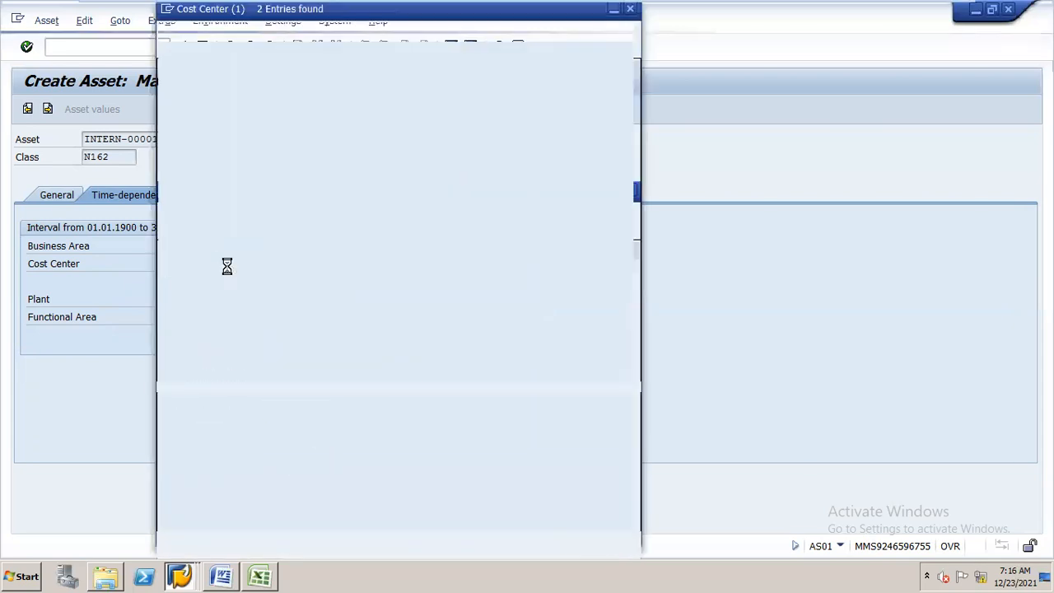
key("Return")
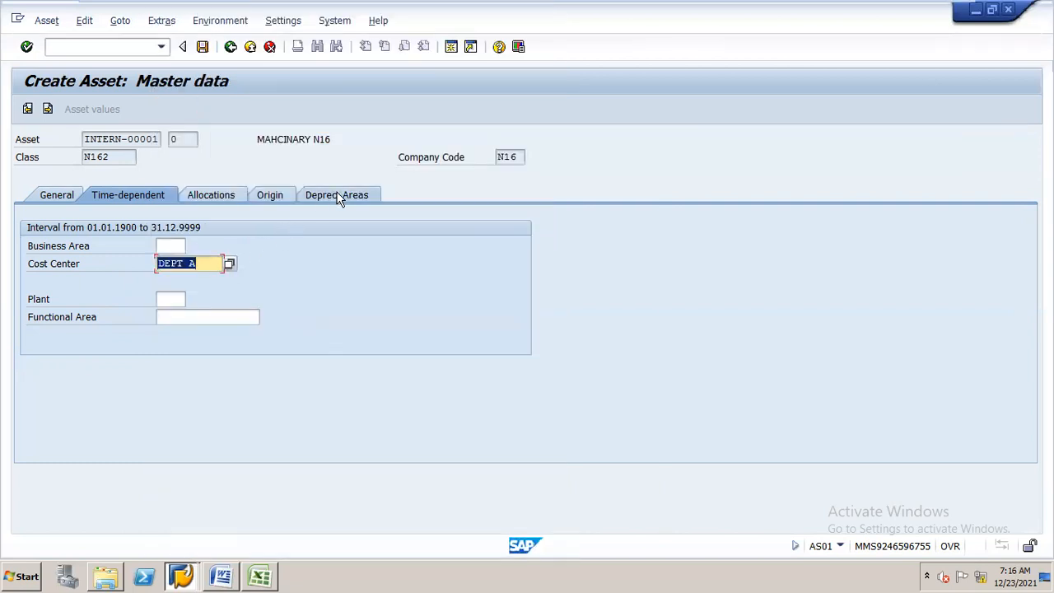
For the book depreciation area, enter depreciation key N11 with a useful life of 10 years and 6 periods.
left_click(341, 195)
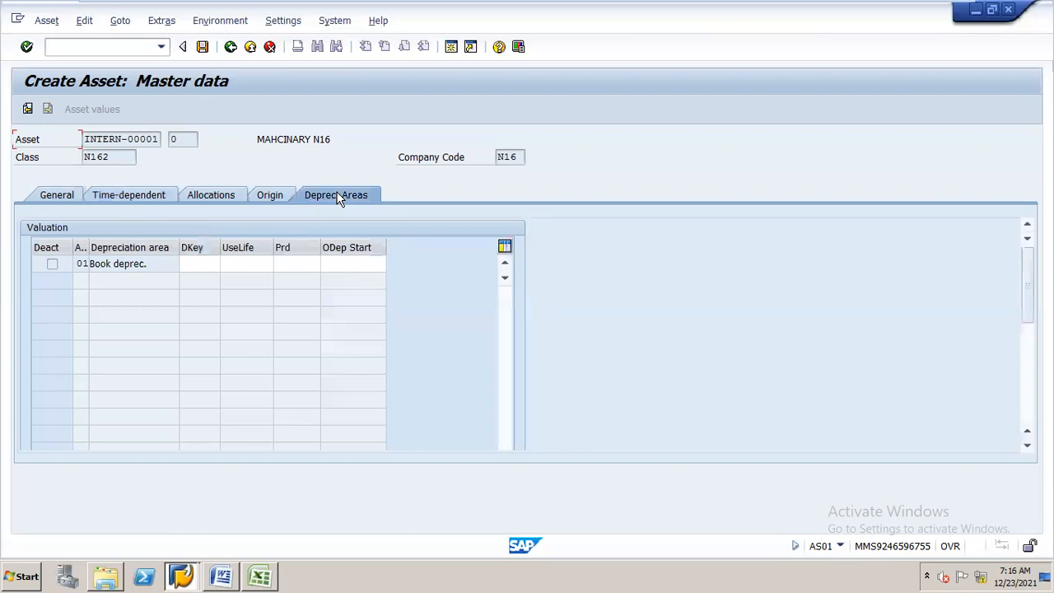
left_click(213, 263)
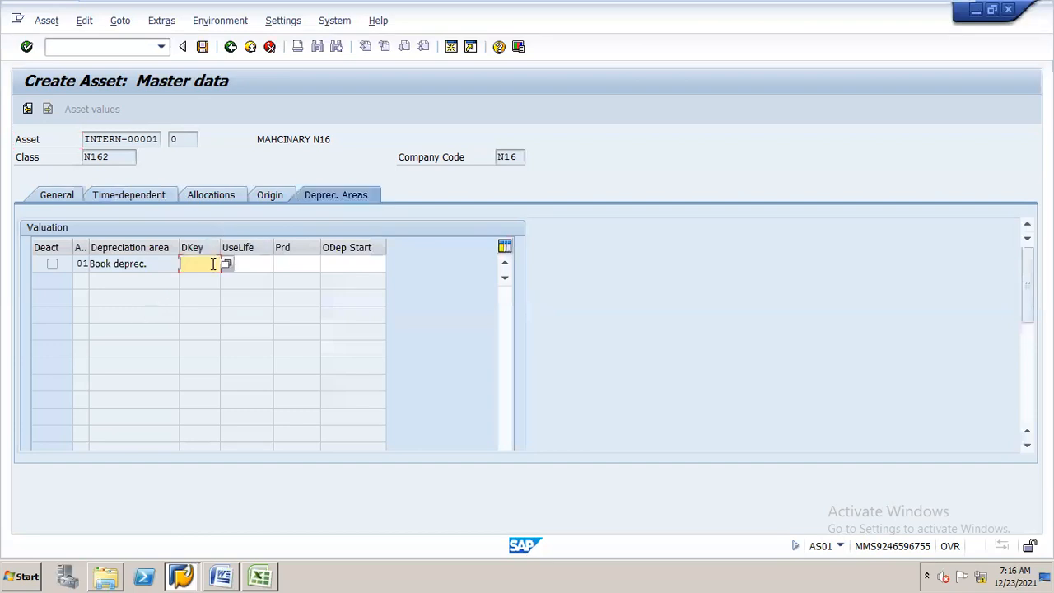
type("N11")
key("Tab")
type("10")
key("Tab")
type("2")
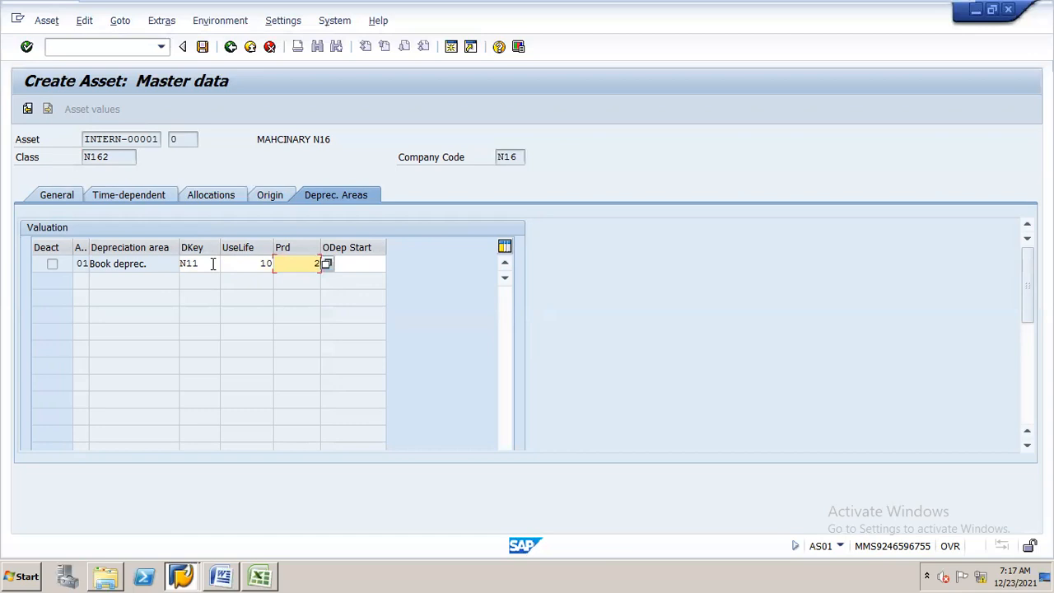
key("BackSpace")
type("6")
key("Tab")
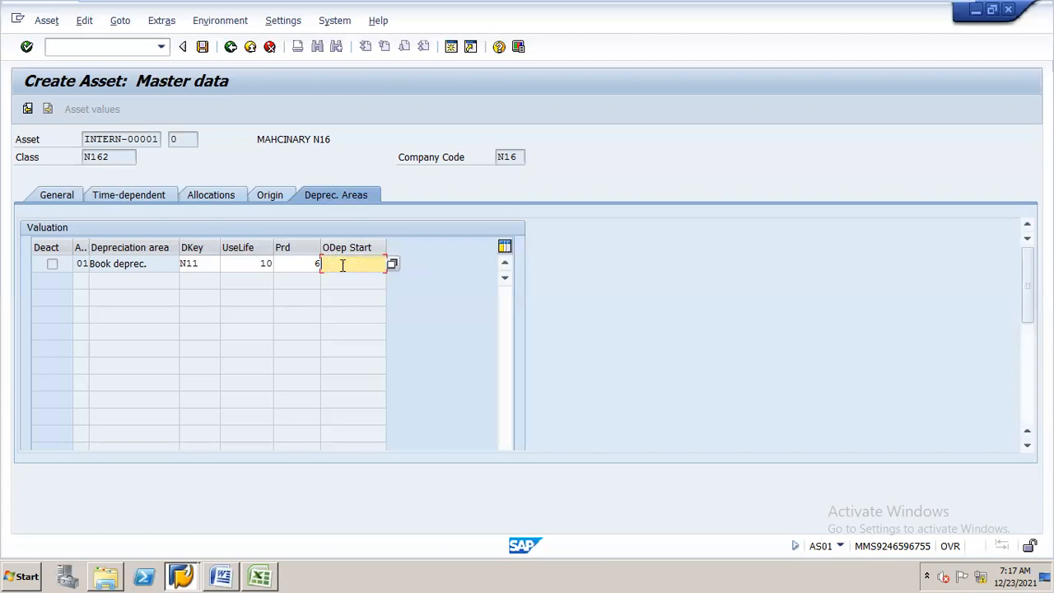
type("01.04.2021")
left_click_drag(327, 265, 378, 265)
key("BackSpace")
key("BackSpace")
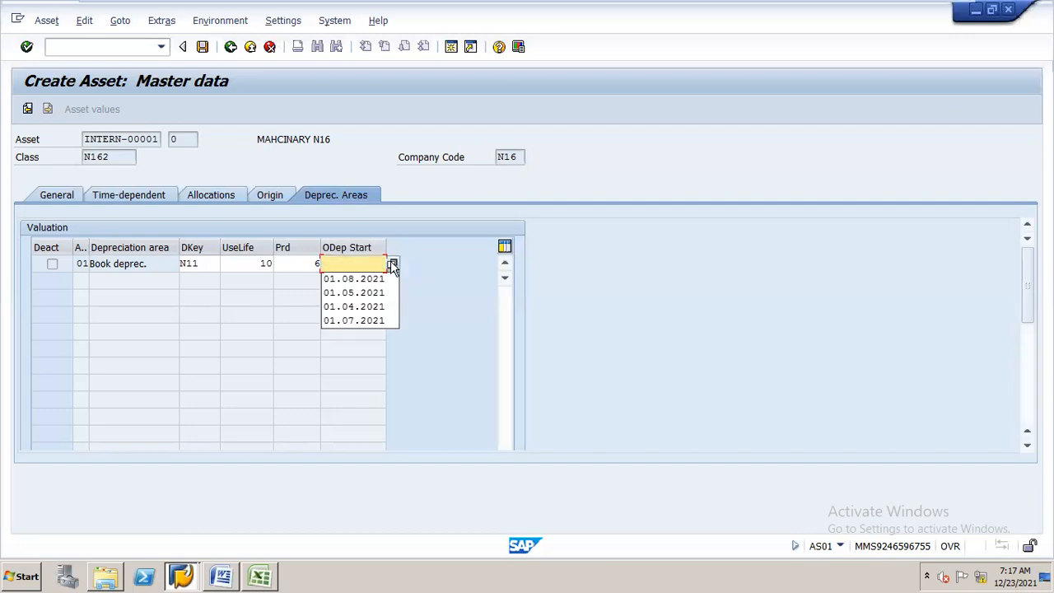
key("Escape")
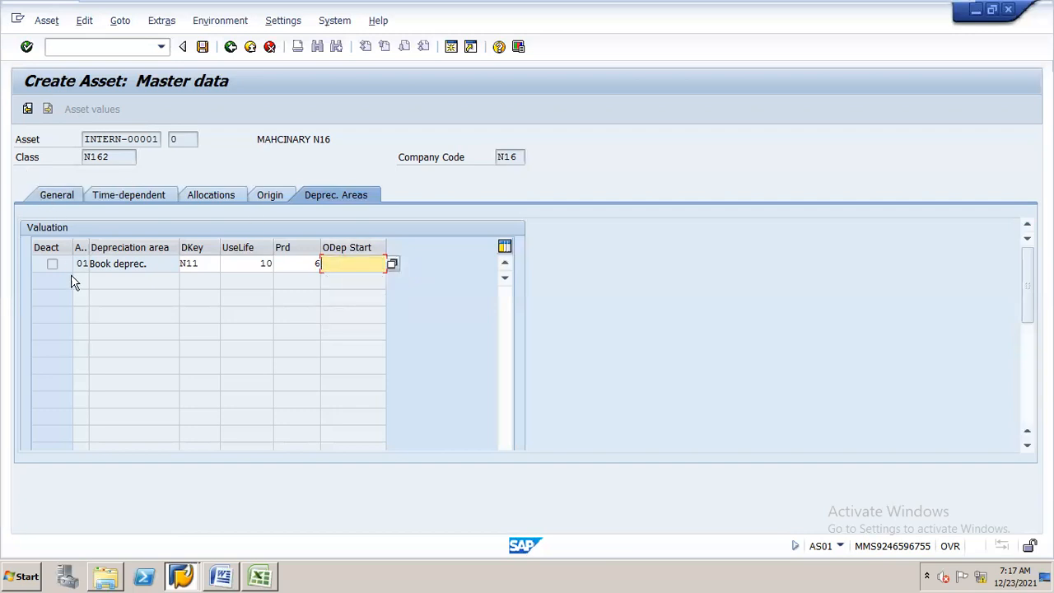
Validate the depreciation entries and replace the book depreciation key with N16 (SLM) from the list of available keys.
key("Return")
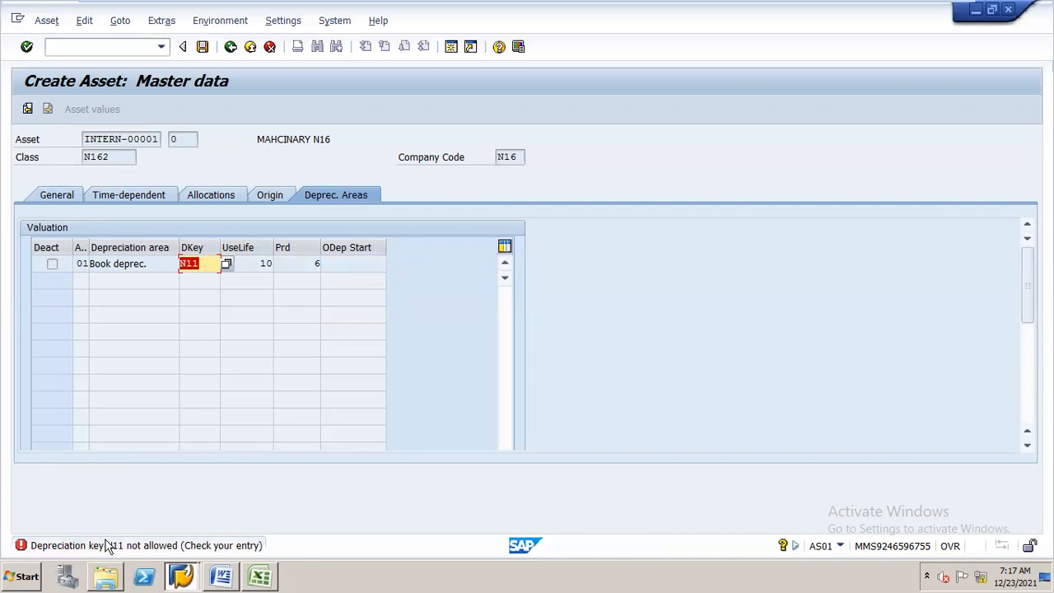
left_click(226, 263)
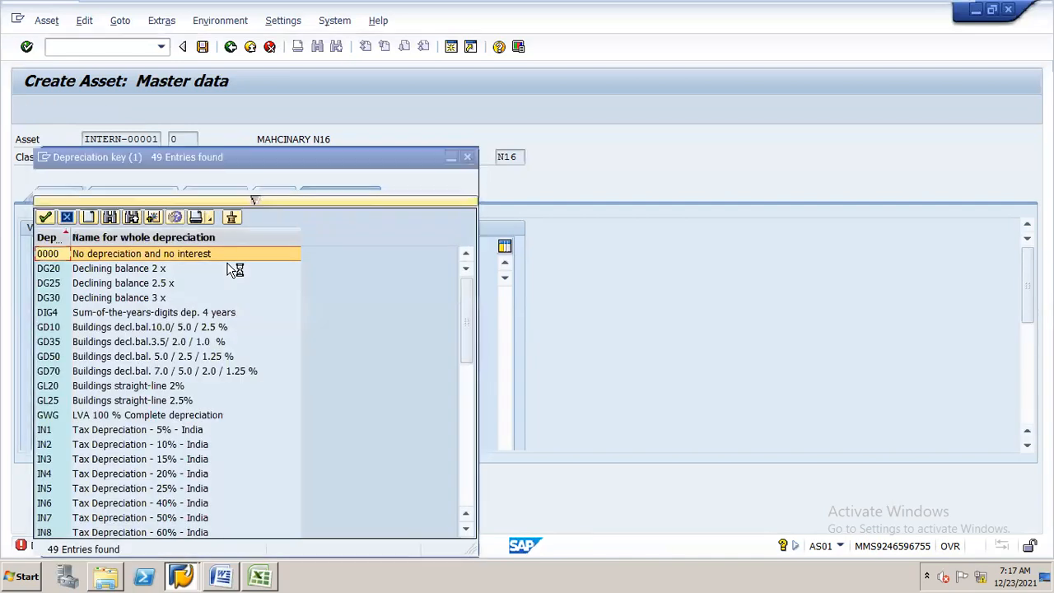
left_click_drag(317, 156, 644, 70)
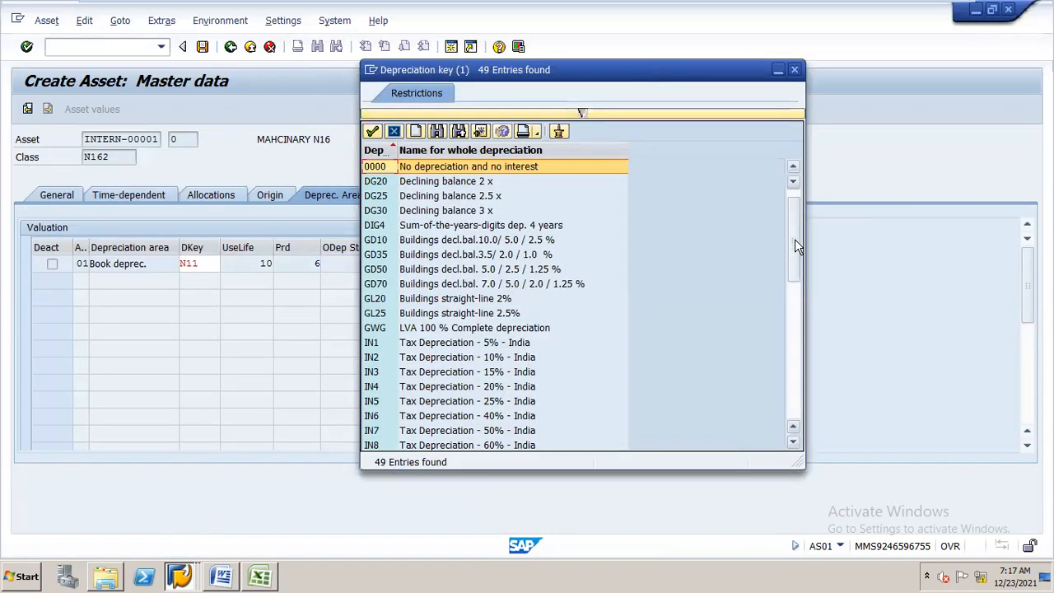
left_click_drag(794, 239, 808, 341)
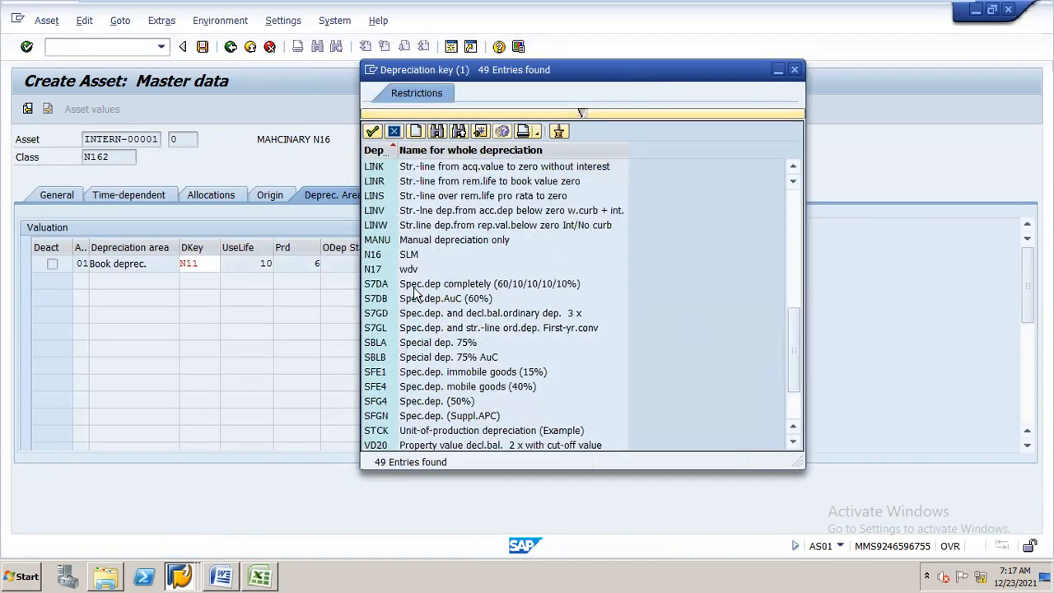
double_click(409, 255)
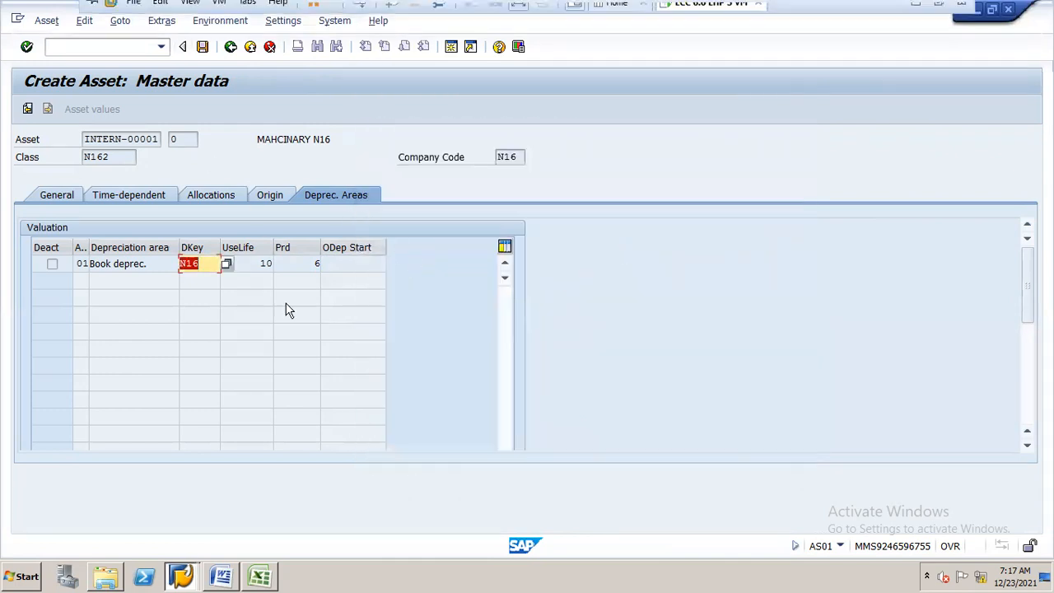
Check the capitalization date in the general data and enter 10.04.2021 as the book area's ordinary depreciation start.
left_click(65, 191)
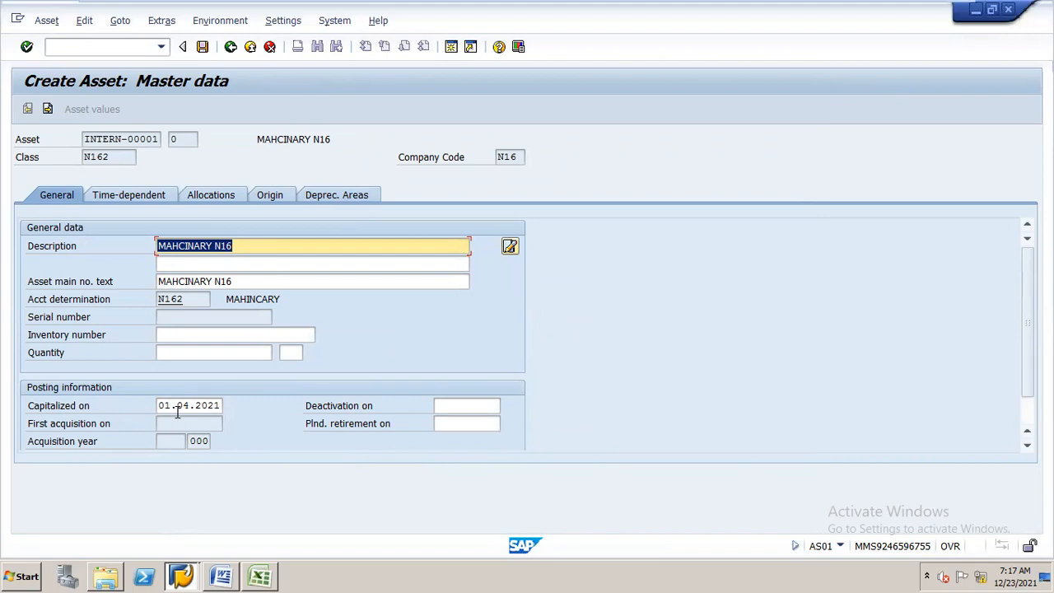
left_click(351, 198)
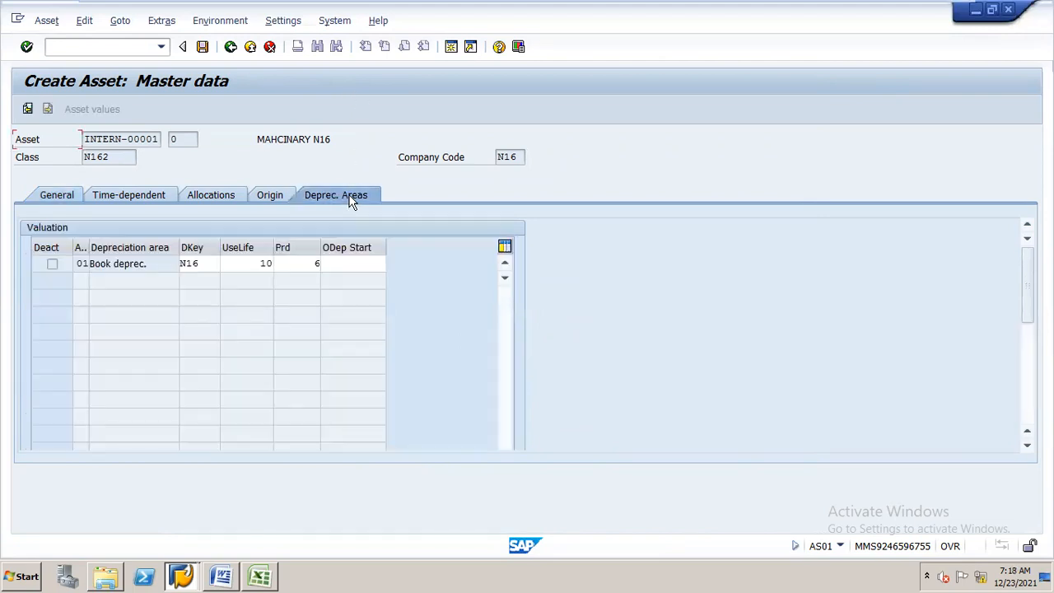
left_click(74, 196)
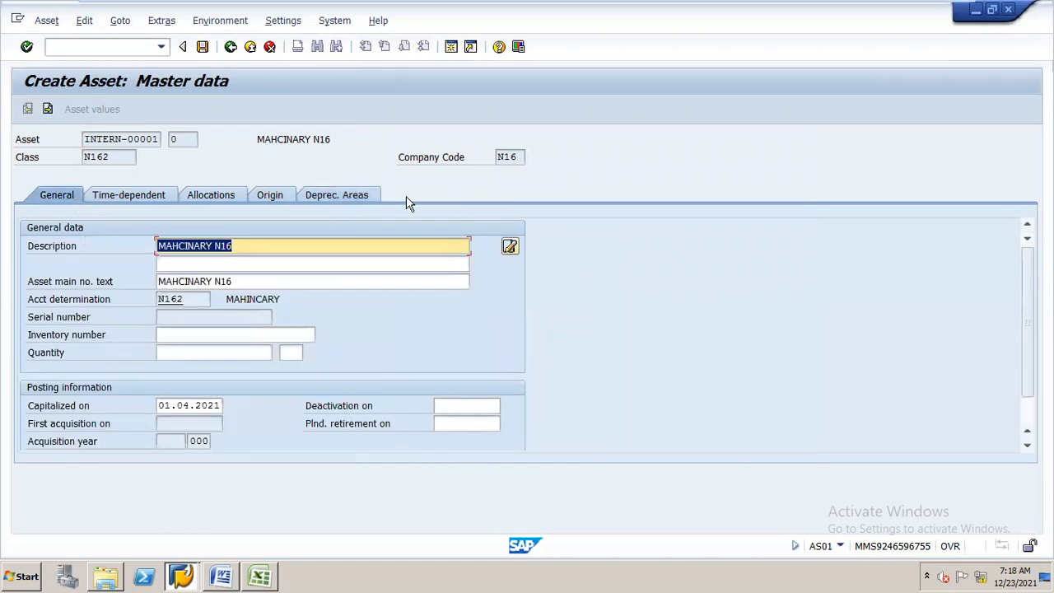
left_click(365, 199)
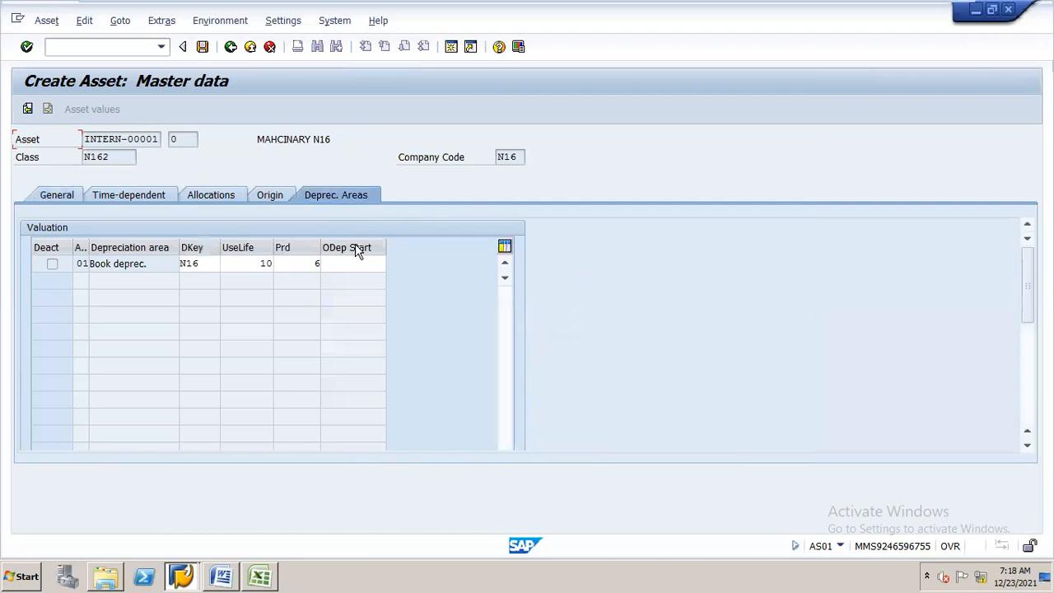
left_click(353, 269)
type("10.04.2021")
Set the ordinary depreciation start to 01.04.2021 to match the capitalization date, and save the asset.
left_click(47, 192)
left_click(48, 193)
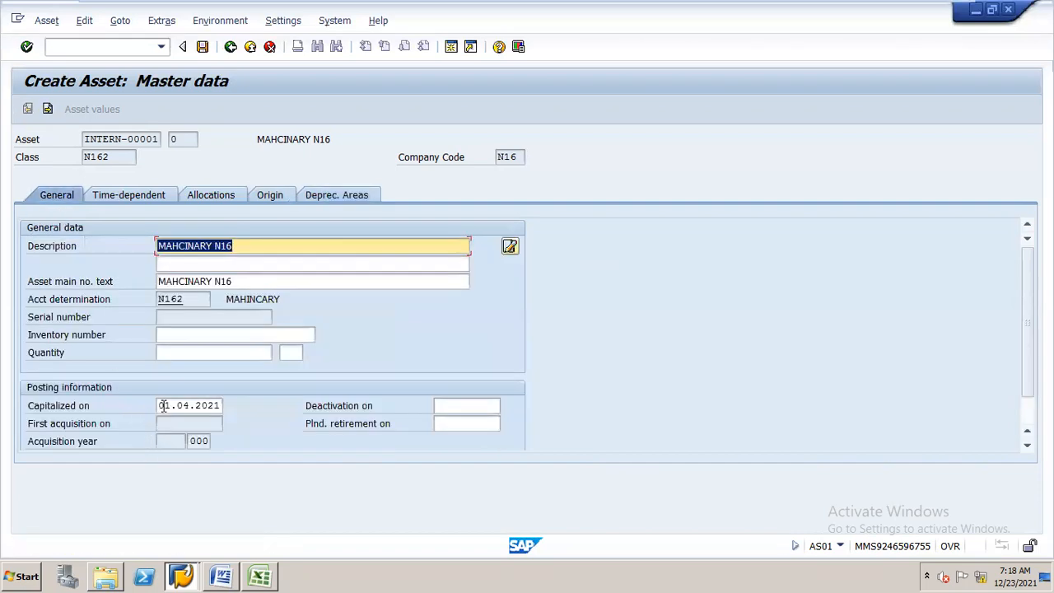
left_click(334, 195)
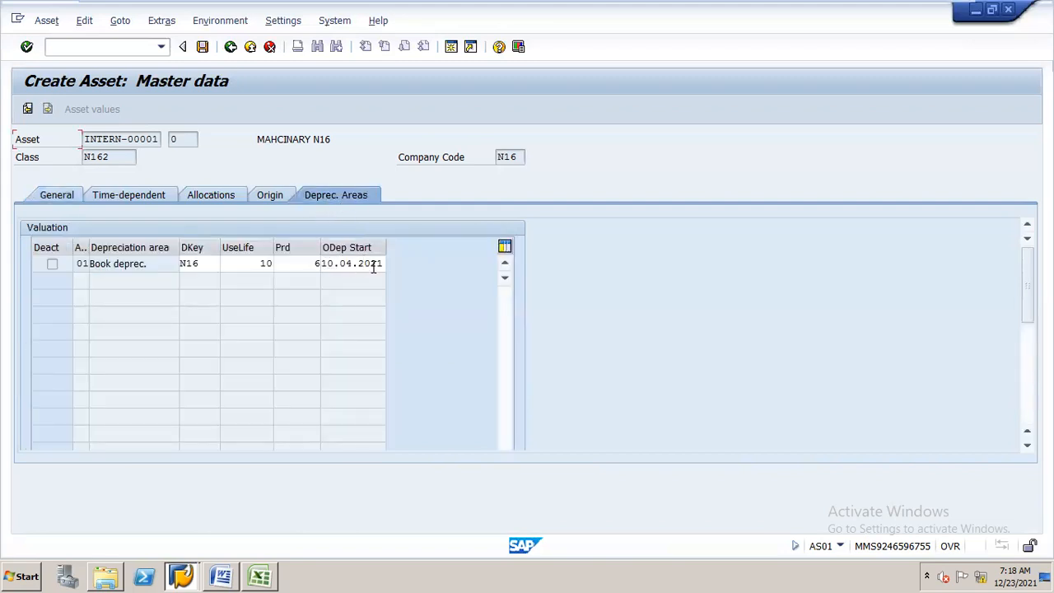
left_click(325, 262)
left_click_drag(325, 262, 385, 262)
key("Delete")
type("01.")
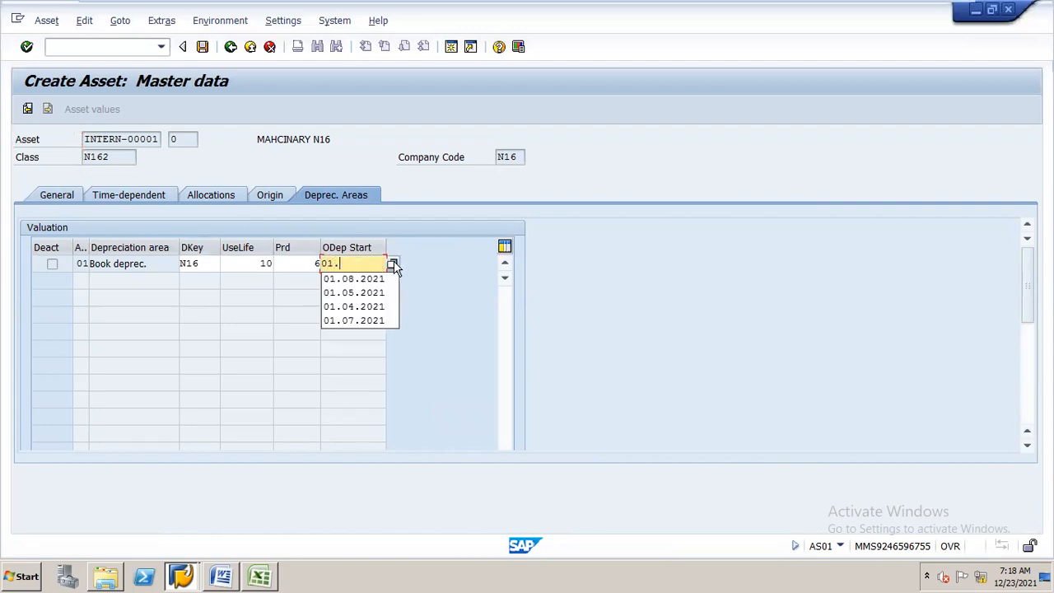
type("04.2021")
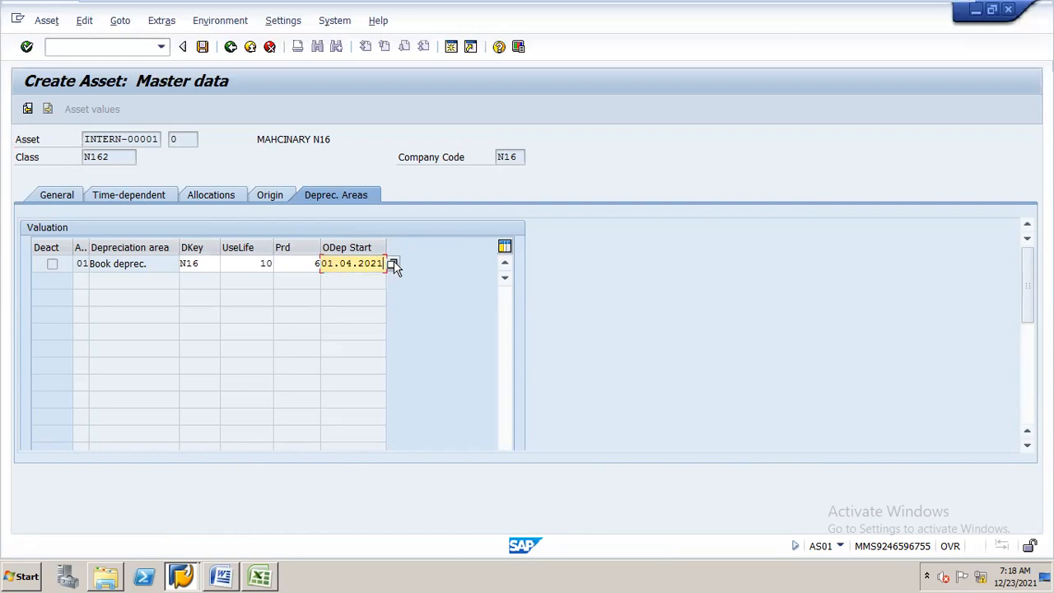
left_click(203, 47)
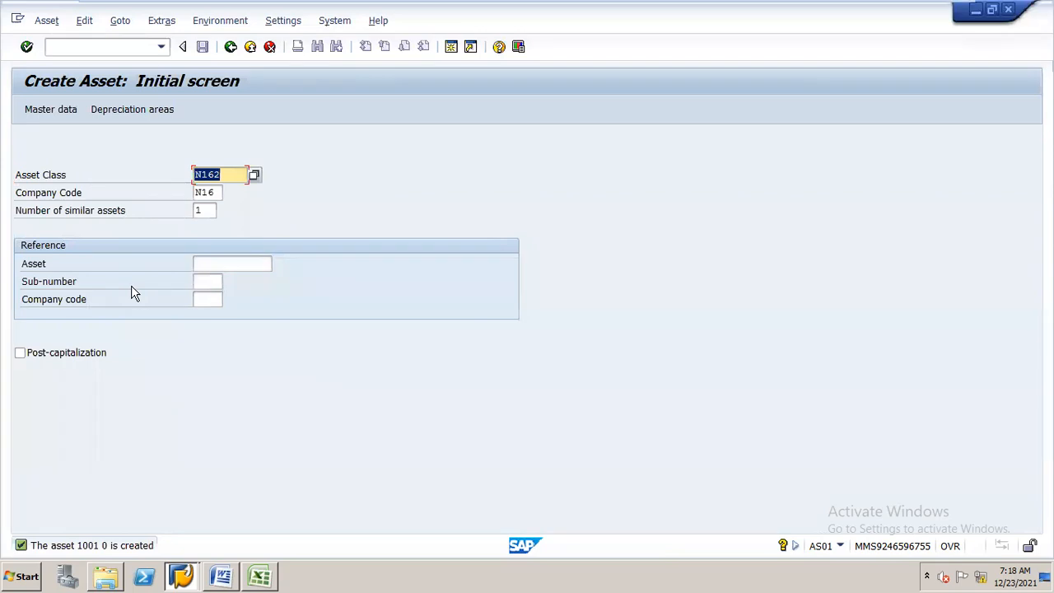
Open the asset subnumber creation transaction AS11.
mouse_move(262, 558)
left_click(140, 49)
type("/NA")
key("BackSpace")
key("BackSpace")
key("BackSpace")
type("/NAS11")
key("Return")
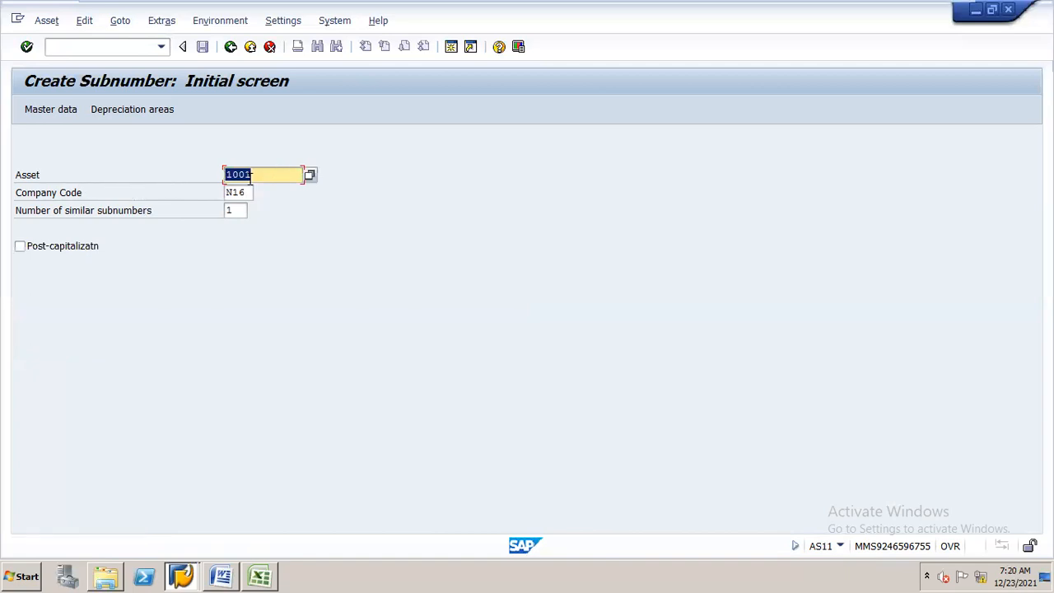
Open the new subnumber's master data for asset 1001 and replace its description with MOTOR ADDING TO N16 MACHIANRY.
key("Return")
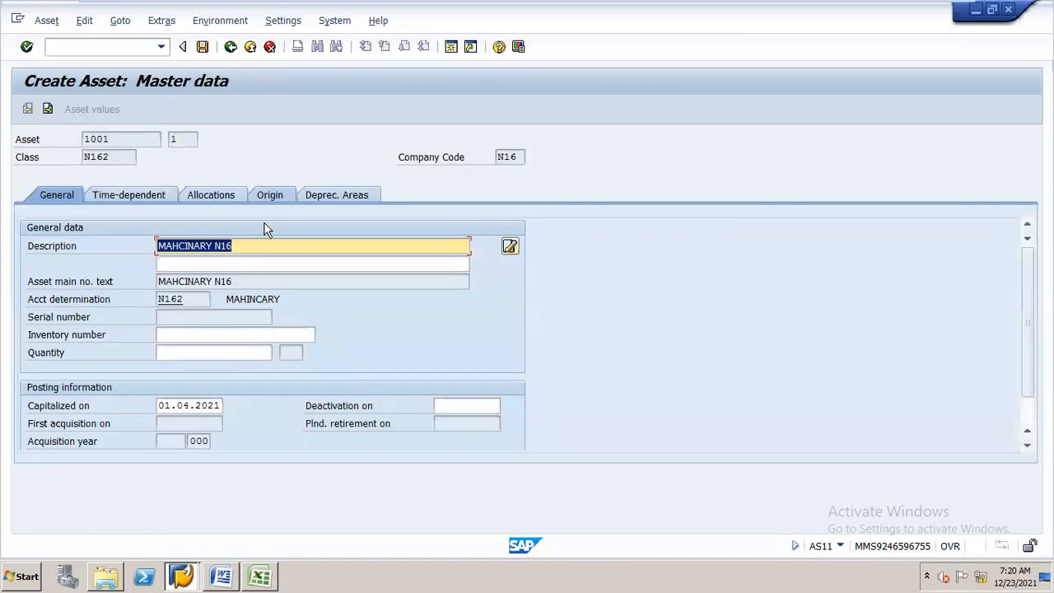
left_click(262, 243)
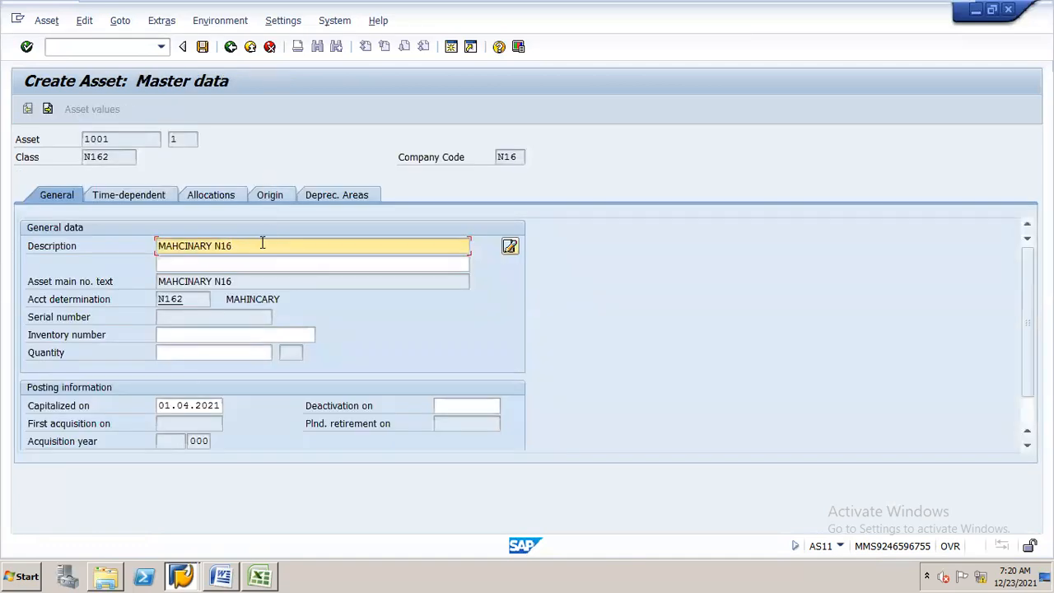
key("BackSpace")
key("BackSpace")
key("BackSpace")
key("BackSpace")
key("BackSpace")
key("BackSpace")
key("BackSpace")
key("BackSpace")
key("BackSpace")
key("BackSpace")
key("BackSpace")
key("BackSpace")
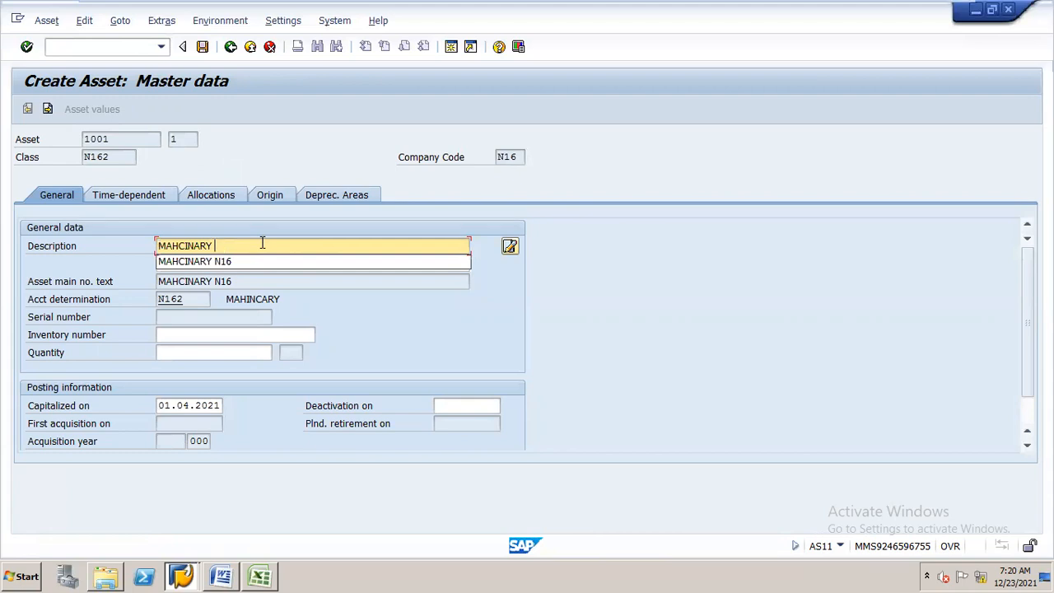
type("OYO")
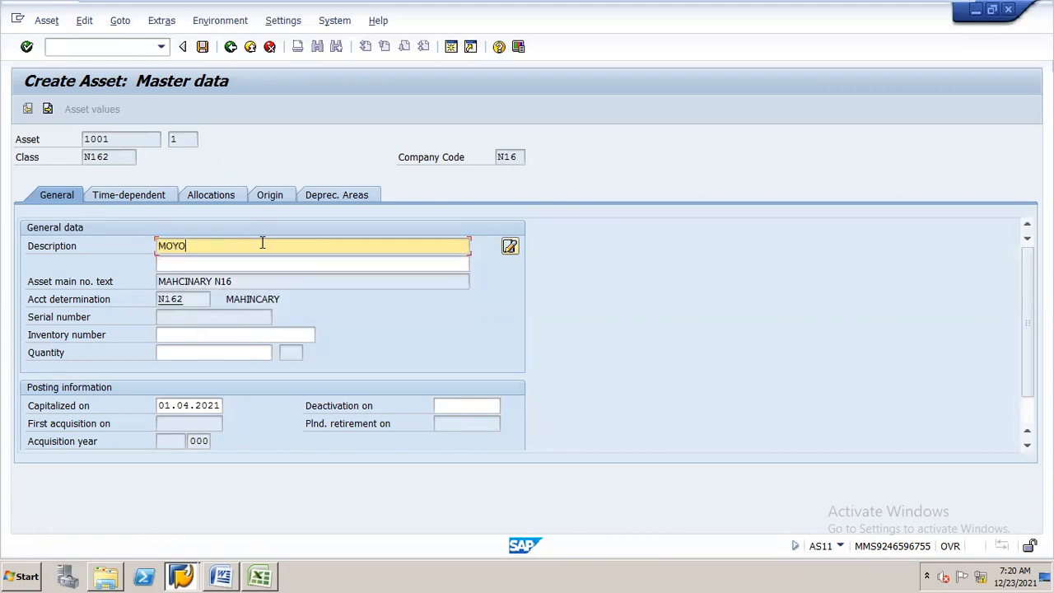
key("BackSpace")
key("BackSpace")
key("BackSpace")
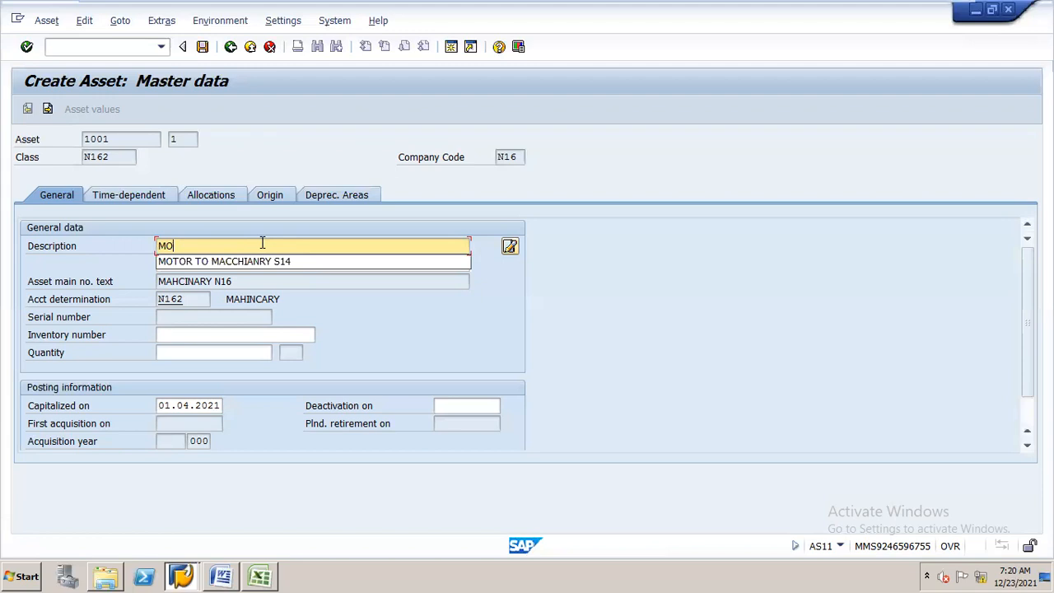
type("TOR ADDING TO")
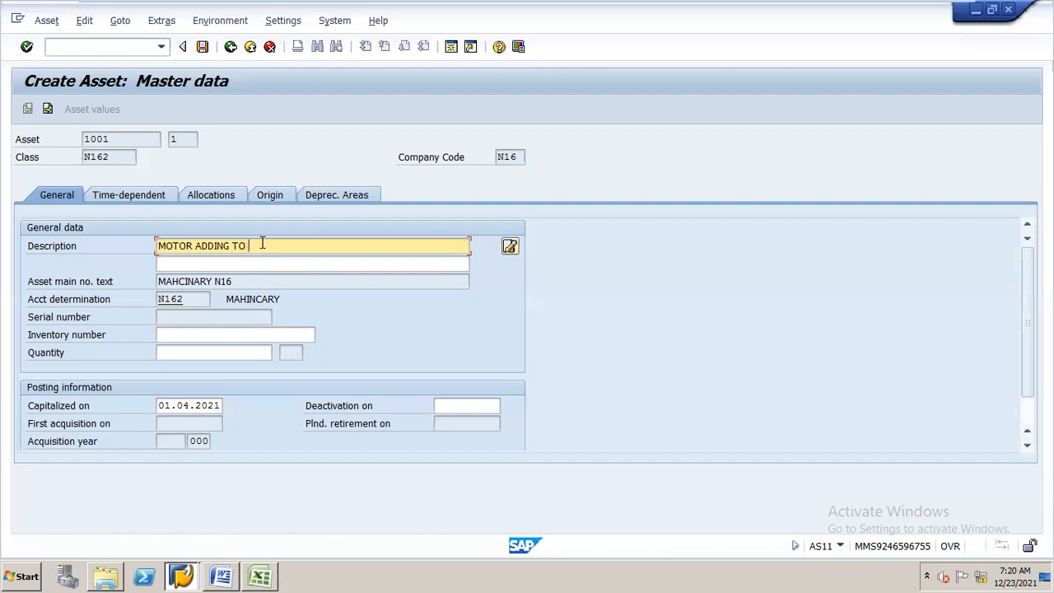
type(" N16 MACHIANRY")
Set the subnumber's capitalization date to 01.05.2021 and check its cost center in the time-dependent data.
left_click_drag(161, 410, 260, 417)
type("01.05.2021")
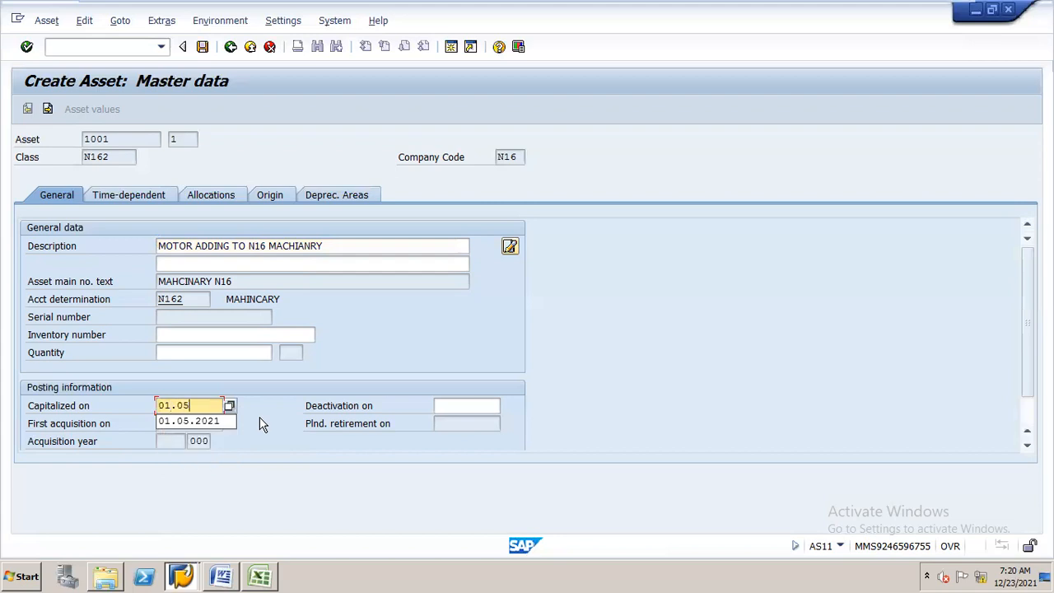
left_click(158, 196)
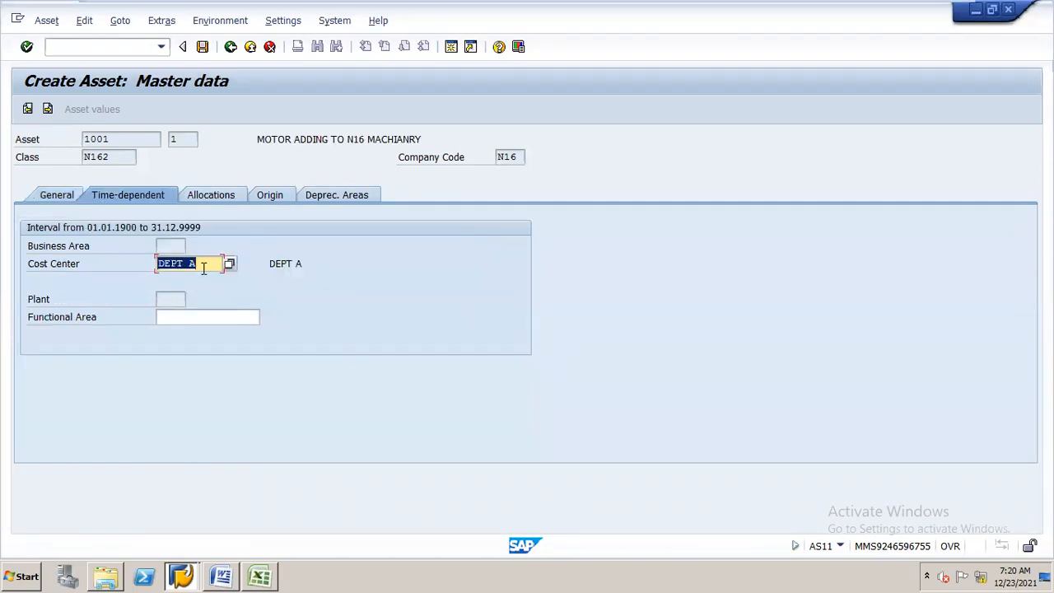
Set the book depreciation area's useful life to 6 years and clear its additional periods.
left_click(361, 202)
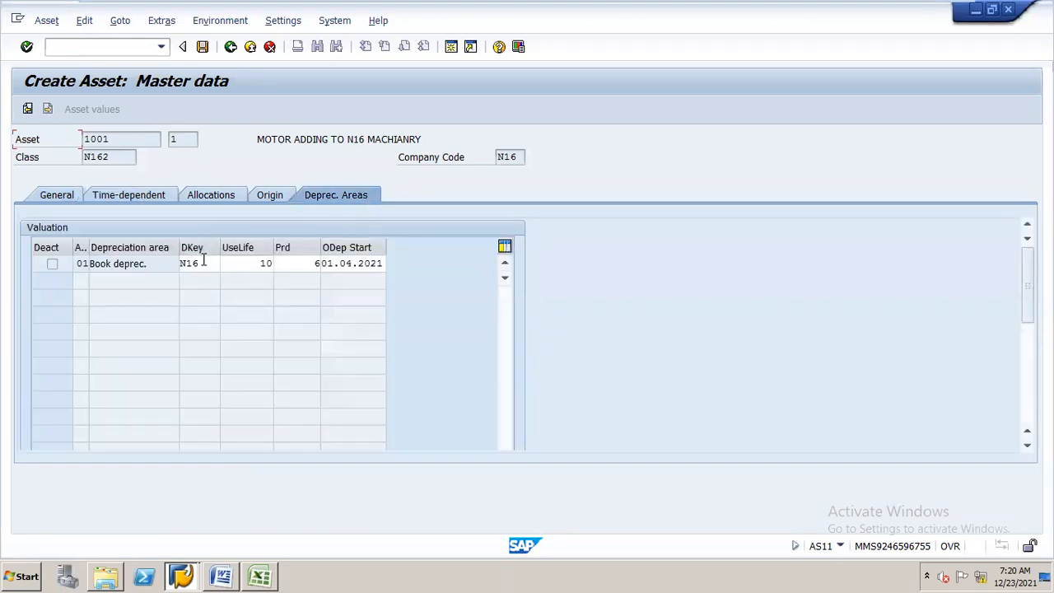
left_click_drag(259, 263, 290, 265)
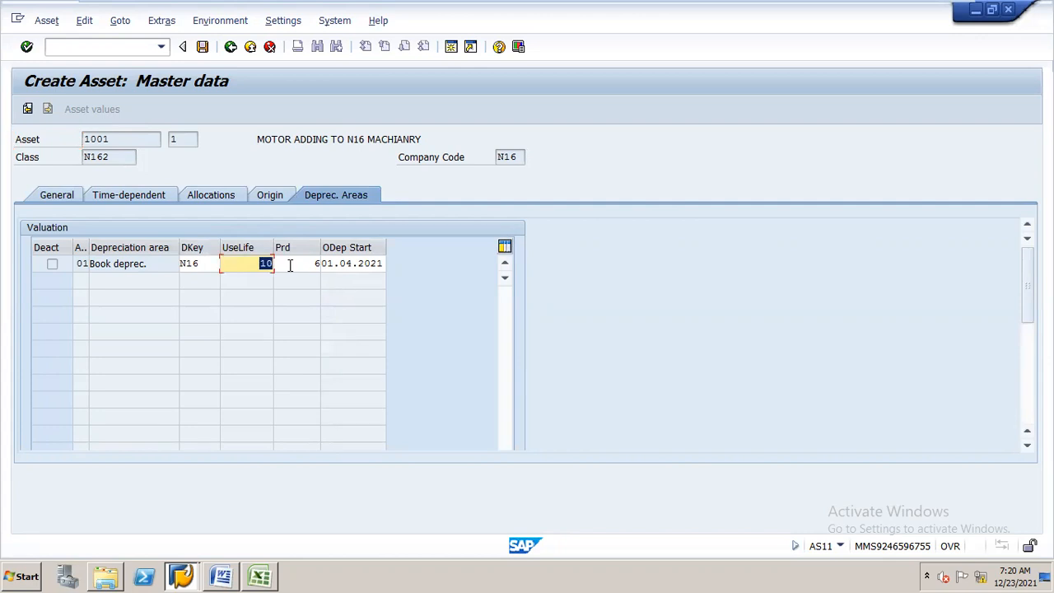
type("6")
left_click(290, 265)
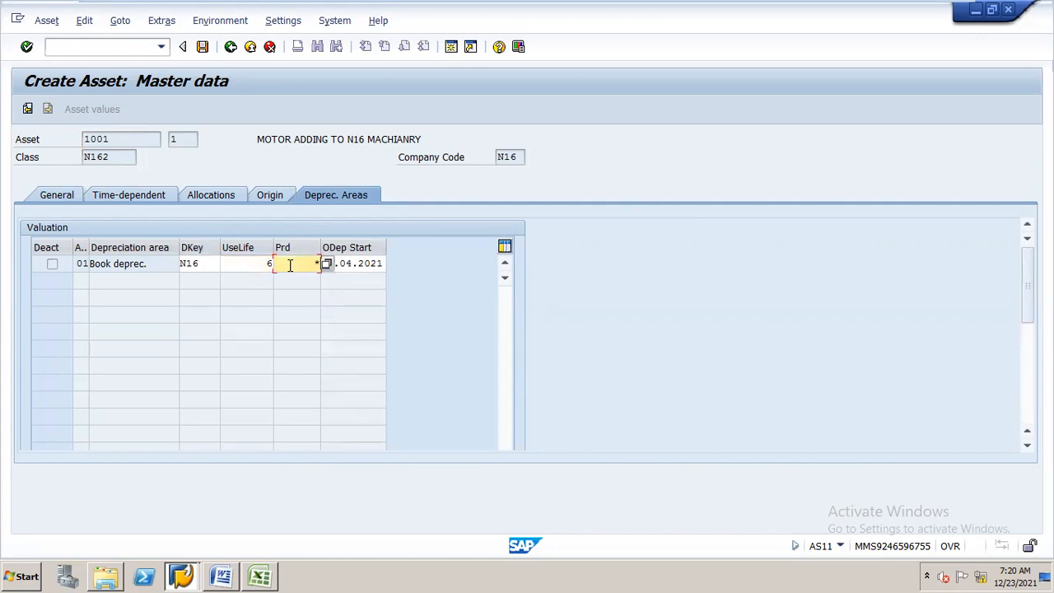
key("BackSpace")
key("Tab")
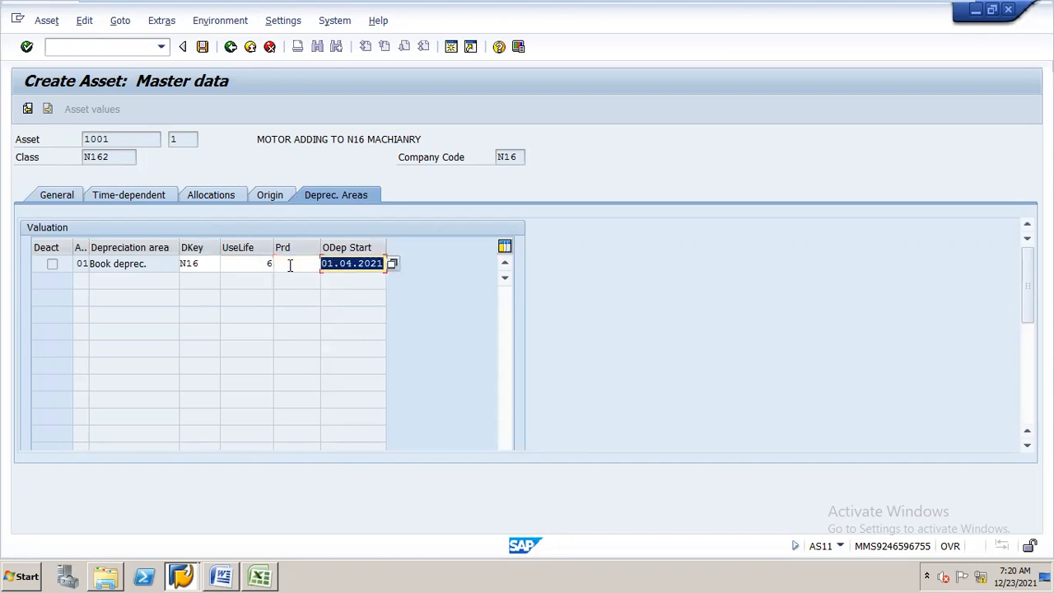
Set the book area's ordinary depreciation start to 01.05.2021 and save the subnumber.
type("01.05")
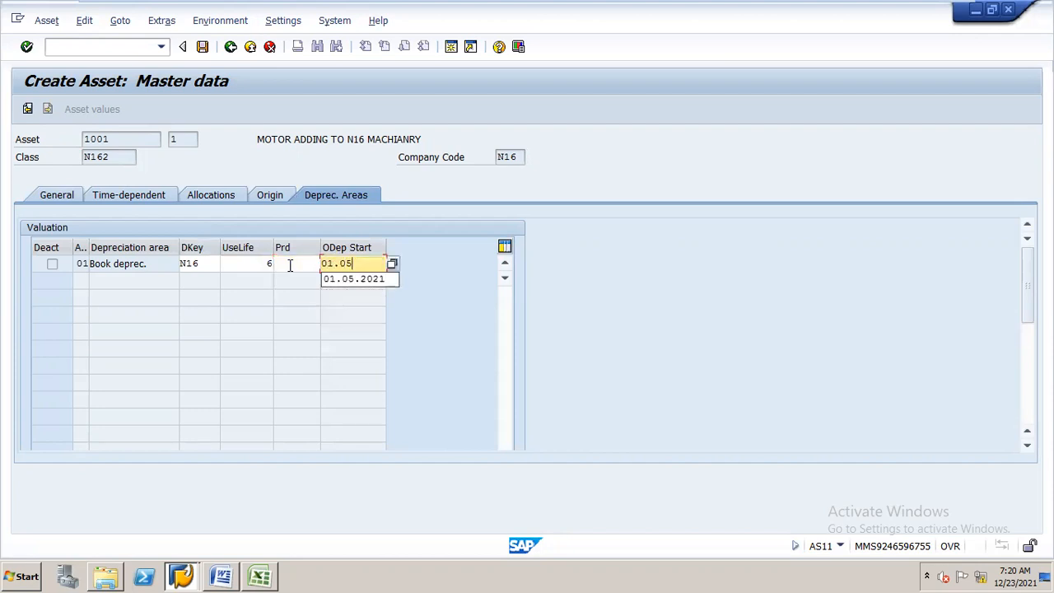
type(".2021")
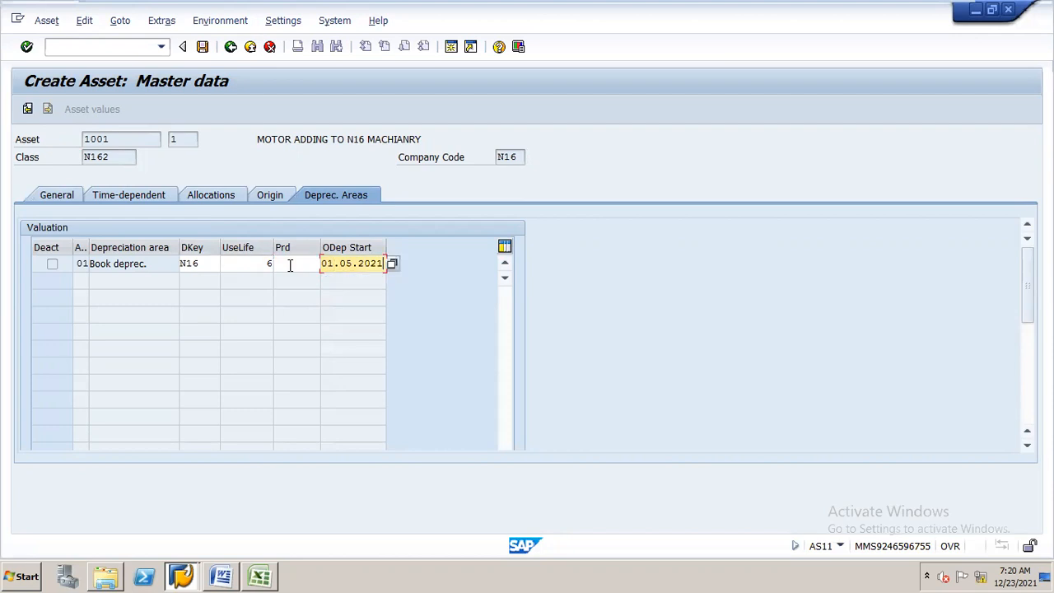
left_click(202, 47)
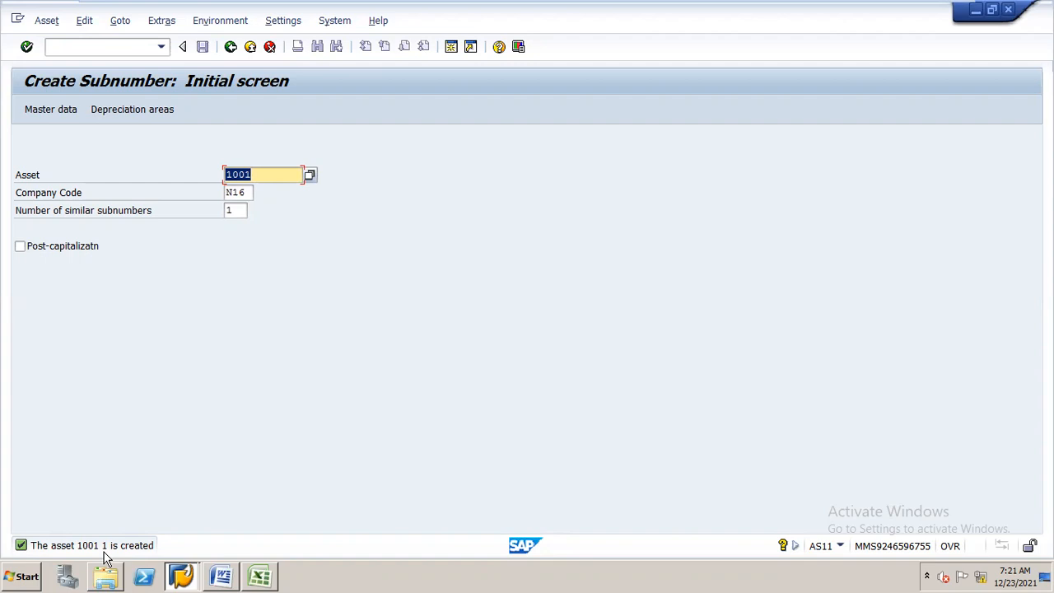
Switch to the ROUGH GL workbook in Excel and enter the note SUB WITH MAIN in cell R76.
left_click(261, 568)
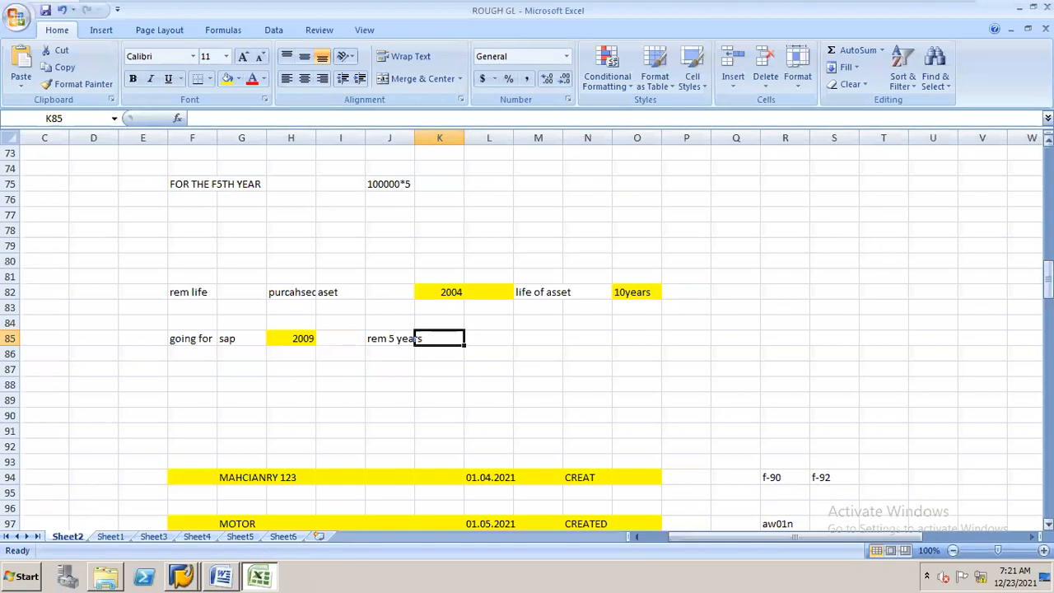
key("alt+Tab")
key("alt+Tab")
left_click(792, 196)
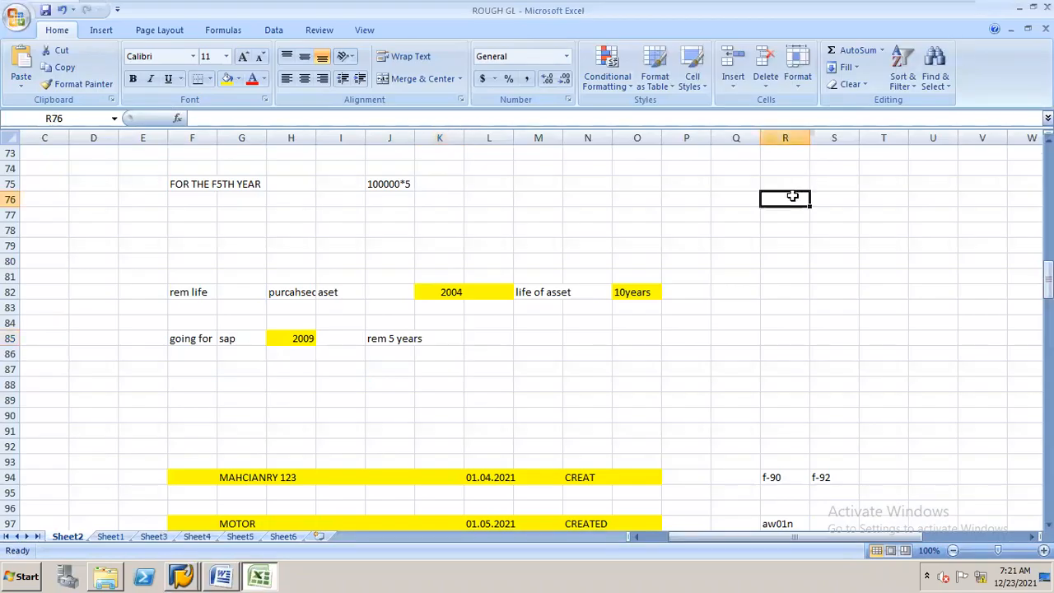
type("SU")
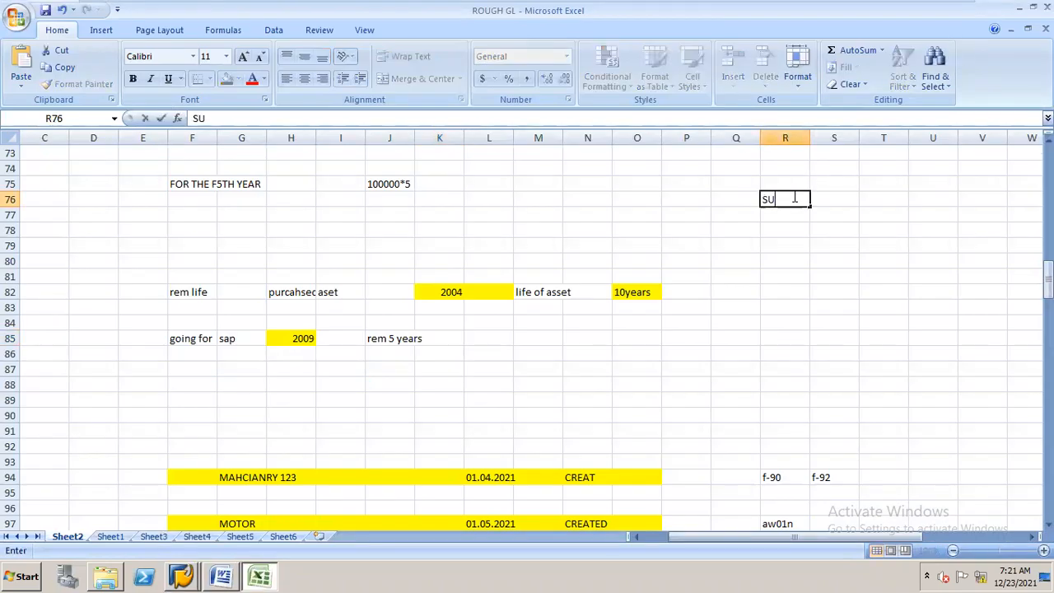
type("B WITH MAIN")
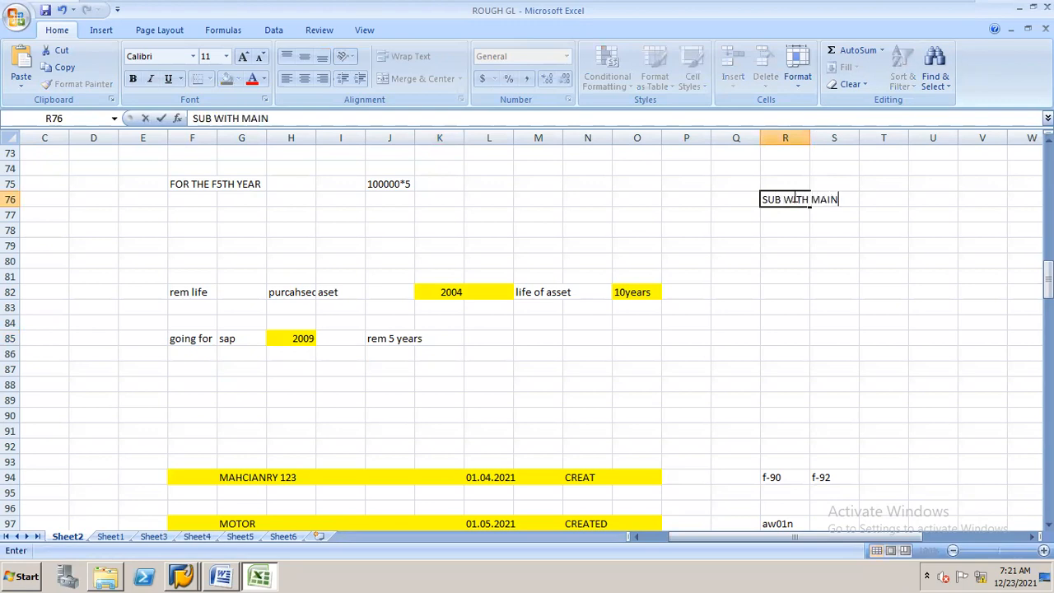
key("Return")
key("Return")
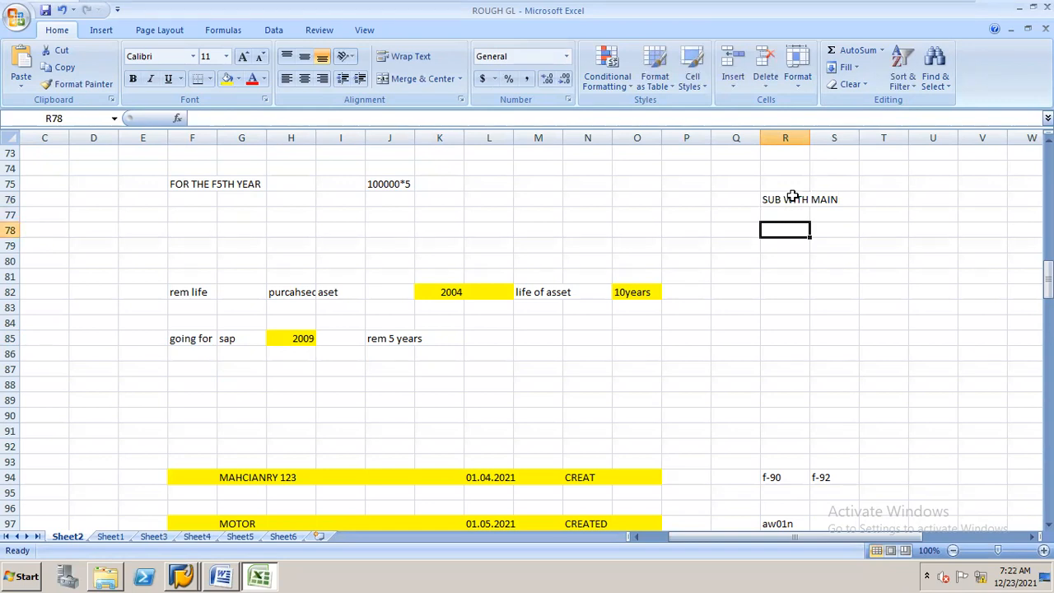
Enter the note MIAN WITH ASSET CLASS in cell R78.
type("MIAN")
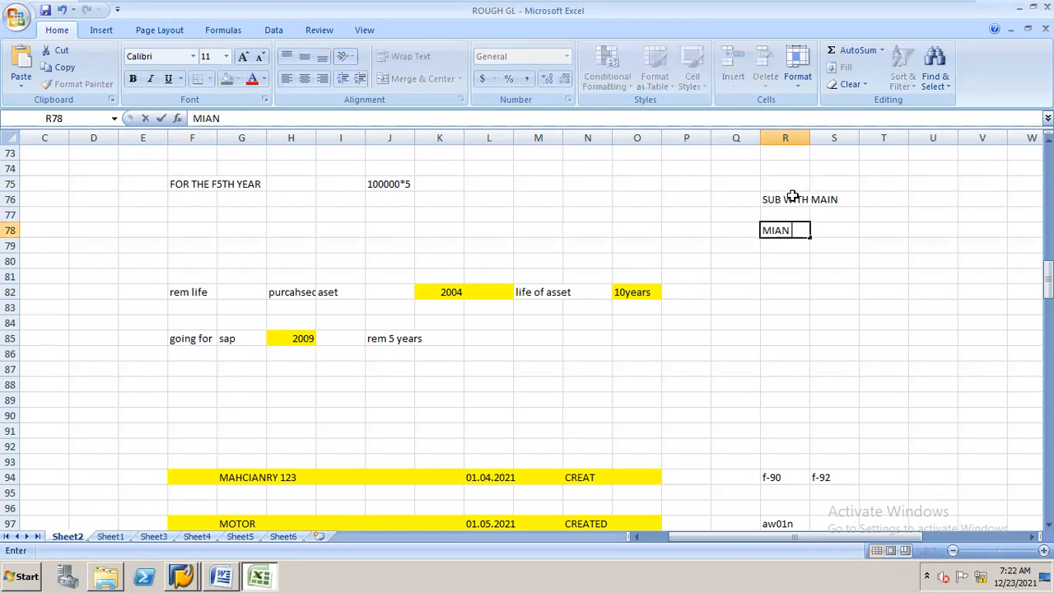
type(" WITH ASSET")
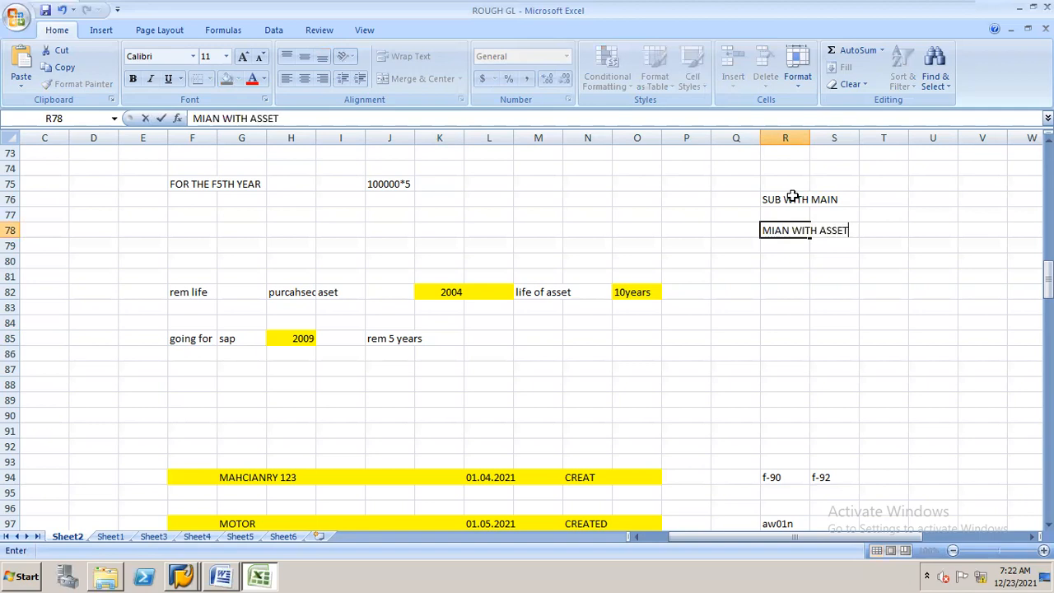
type(" CLASS")
key("Return")
key("Return")
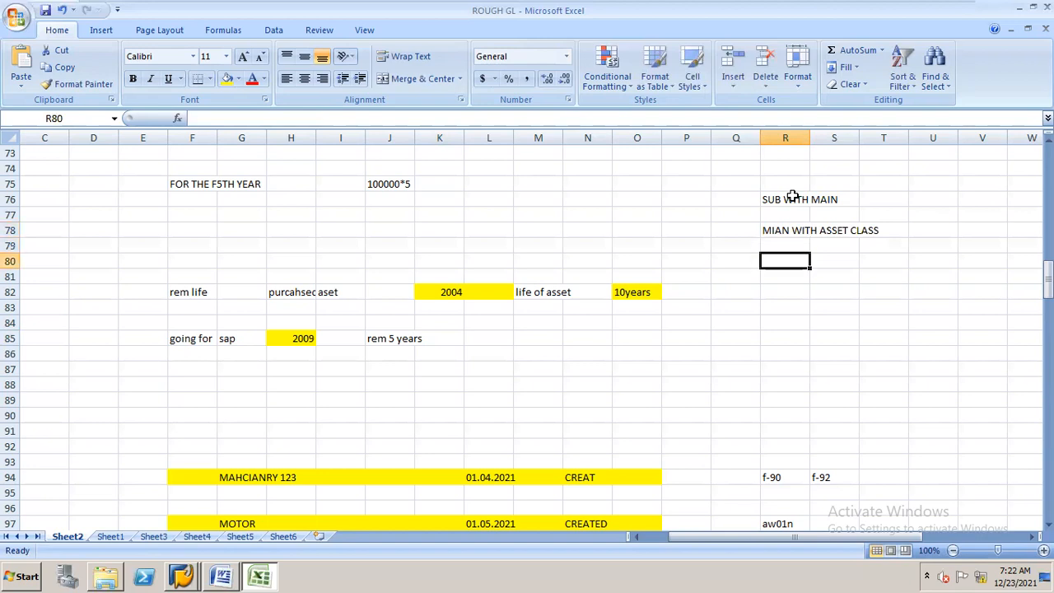
Enter the note IN ASEET CLASS AC DE in cell R80.
type("IN A")
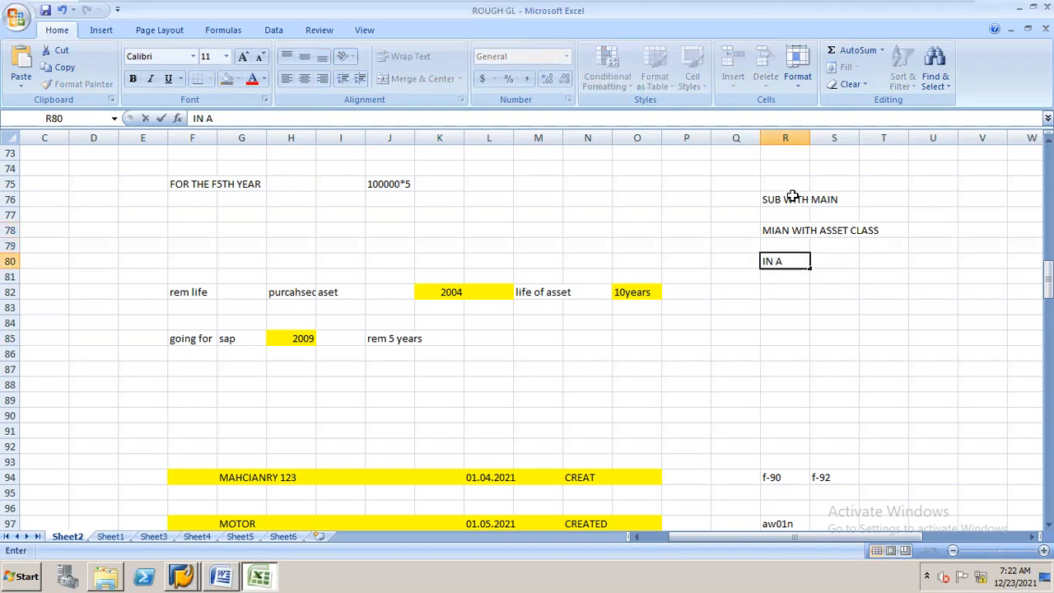
type("SEET CLASS  A")
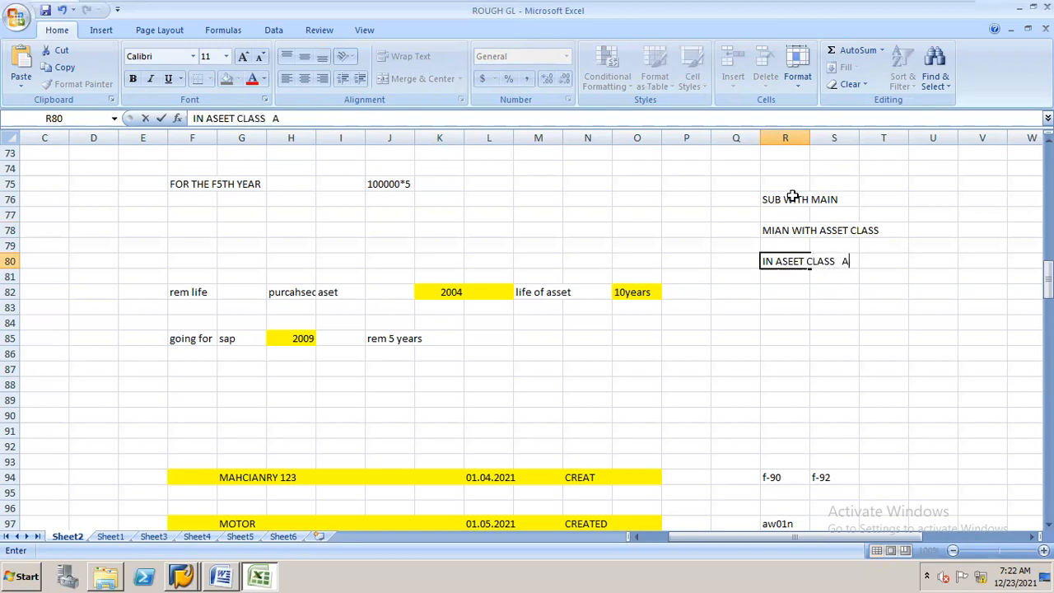
type("C DE")
key("Return")
key("Return")
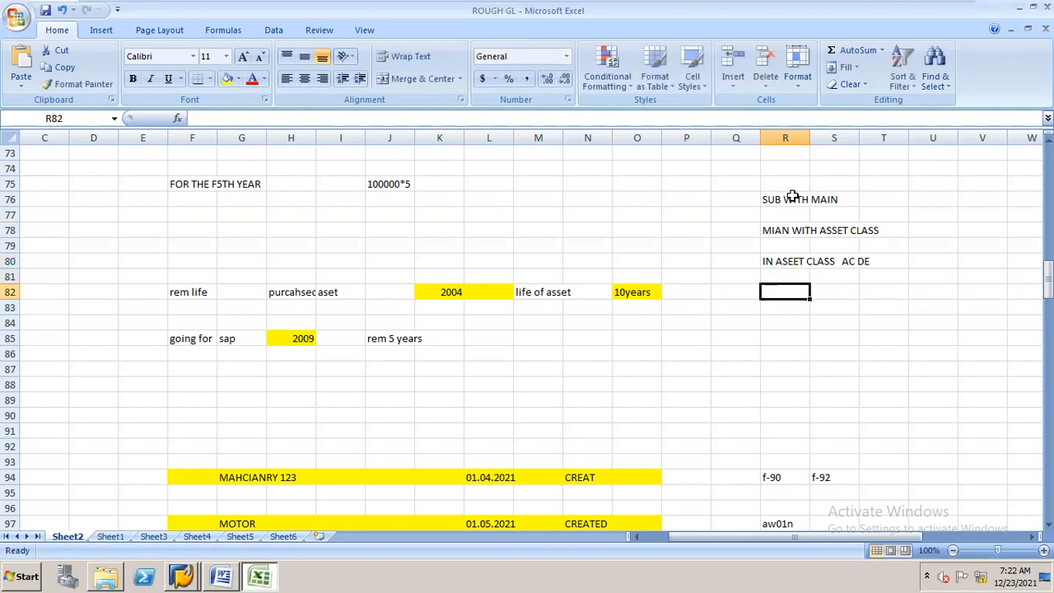
Enter the note AC DE ASSIGN GL in cell R82.
type("IN")
key("BackSpace")
key("BackSpace")
type("AC DE")
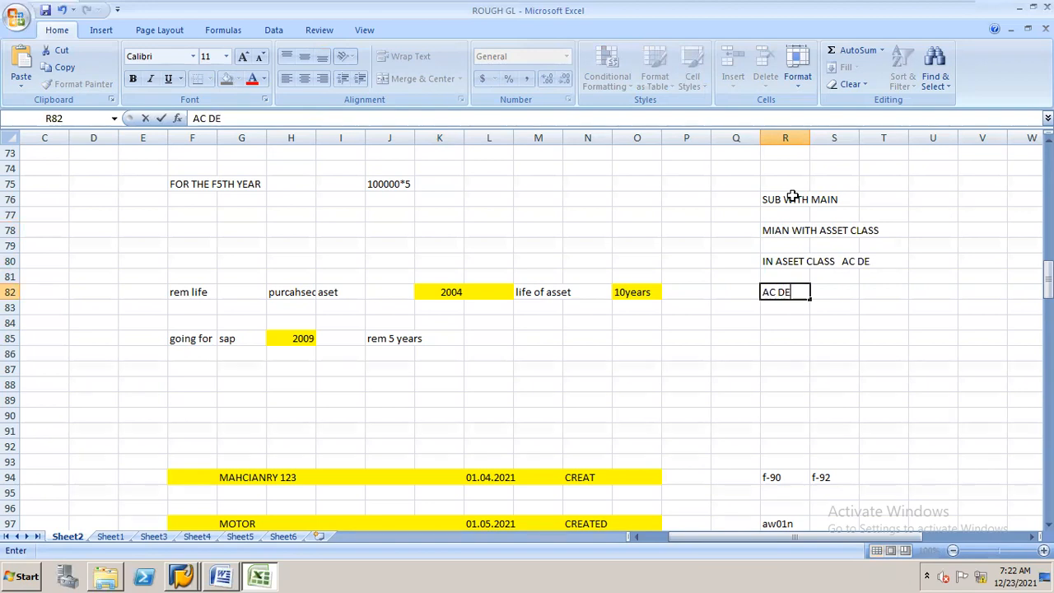
type(" ASSIGN GL")
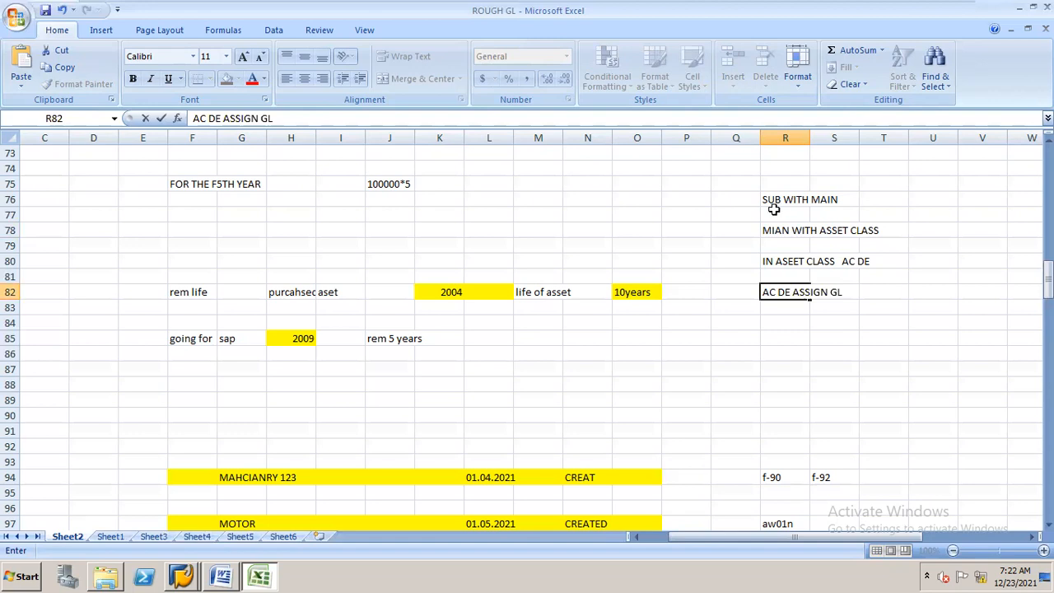
left_click_drag(759, 198, 875, 200)
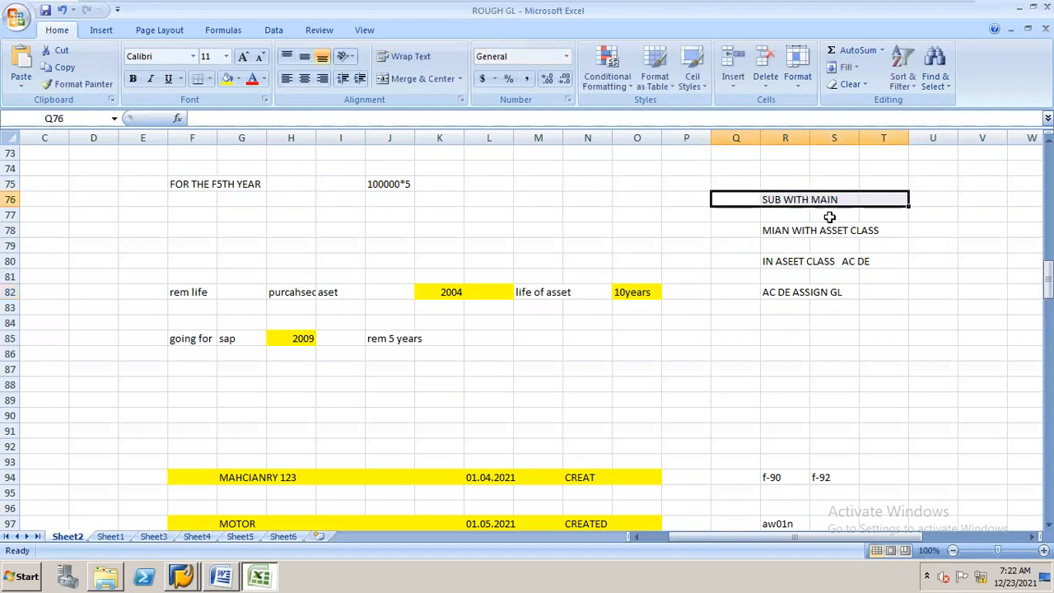
Review the linkage notes in R76:R82 alongside the asset class table in the ASSET ACCOUNTING Word document.
left_click(848, 296)
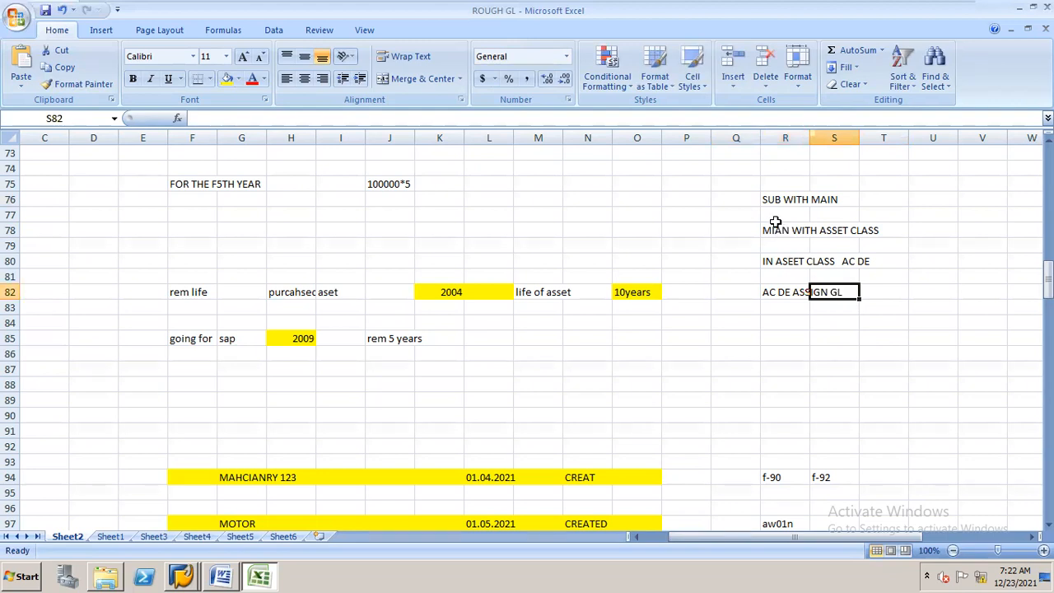
left_click_drag(766, 199, 863, 302)
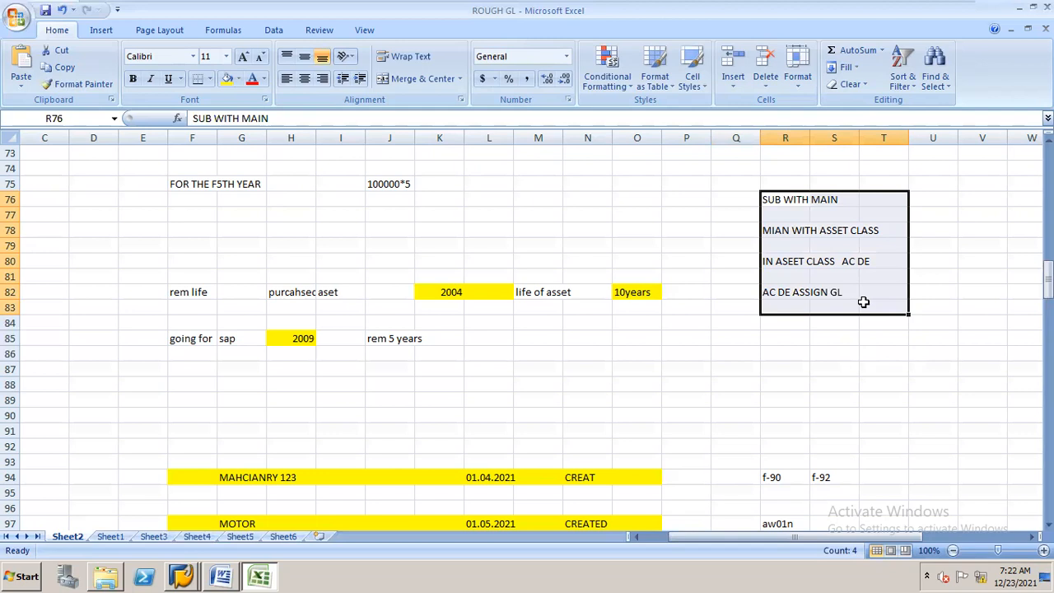
left_click(220, 576)
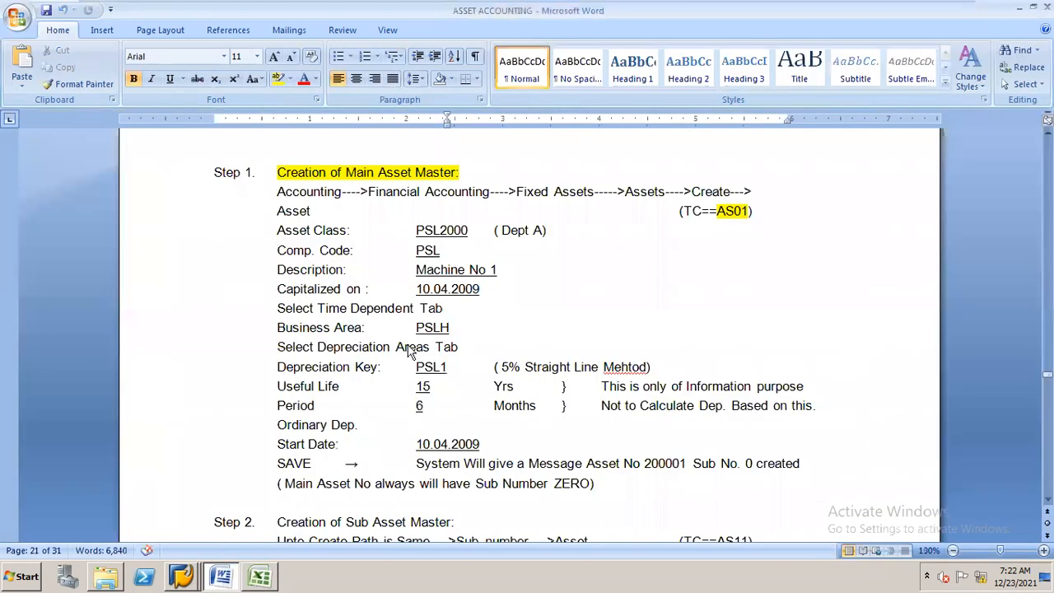
left_click_drag(1048, 375, 1047, 151)
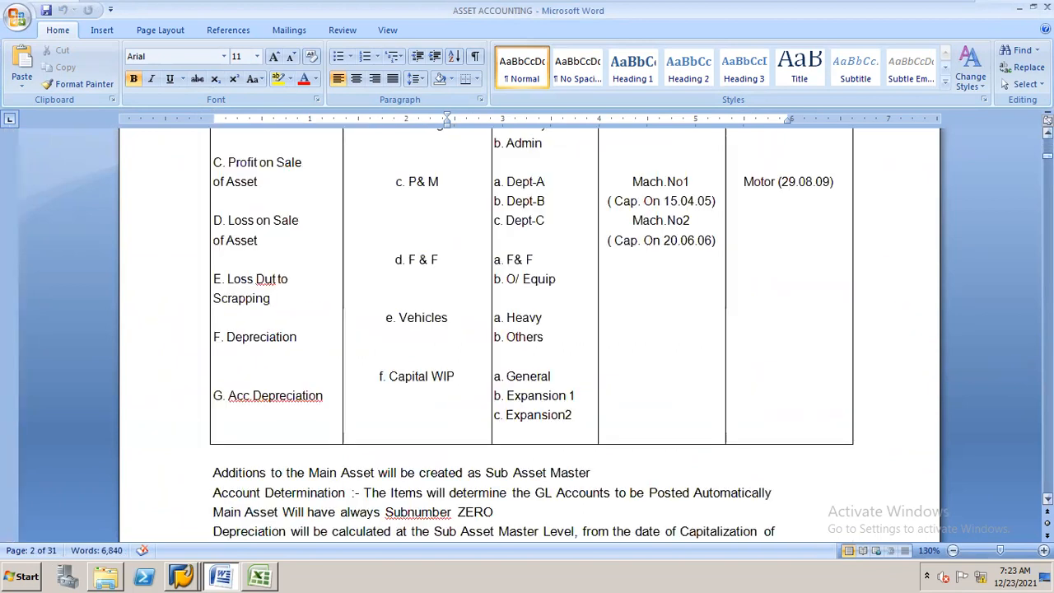
left_click(260, 577)
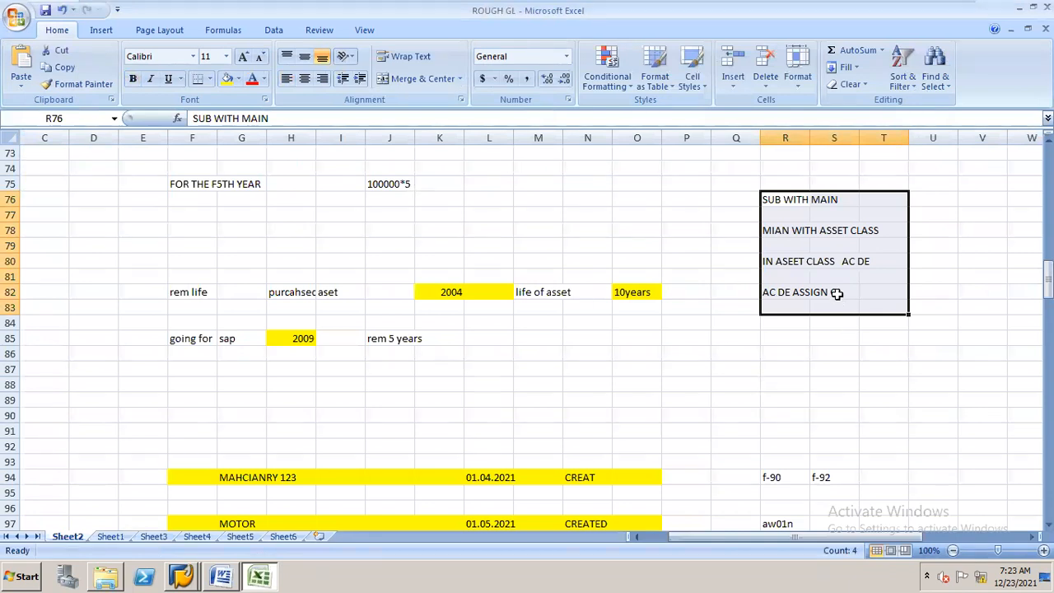
left_click(745, 212)
left_click_drag(754, 183, 868, 308)
left_click(868, 308)
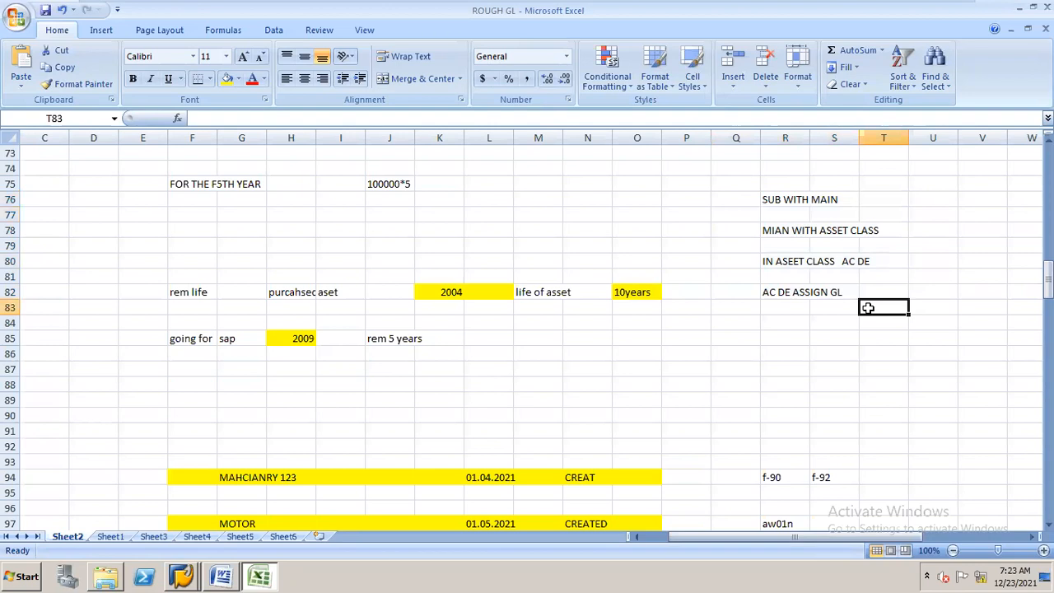
Switch to the SAP Create Subnumber session and open the asset creation transaction AS01 with /NAS01.
key("alt+Tab")
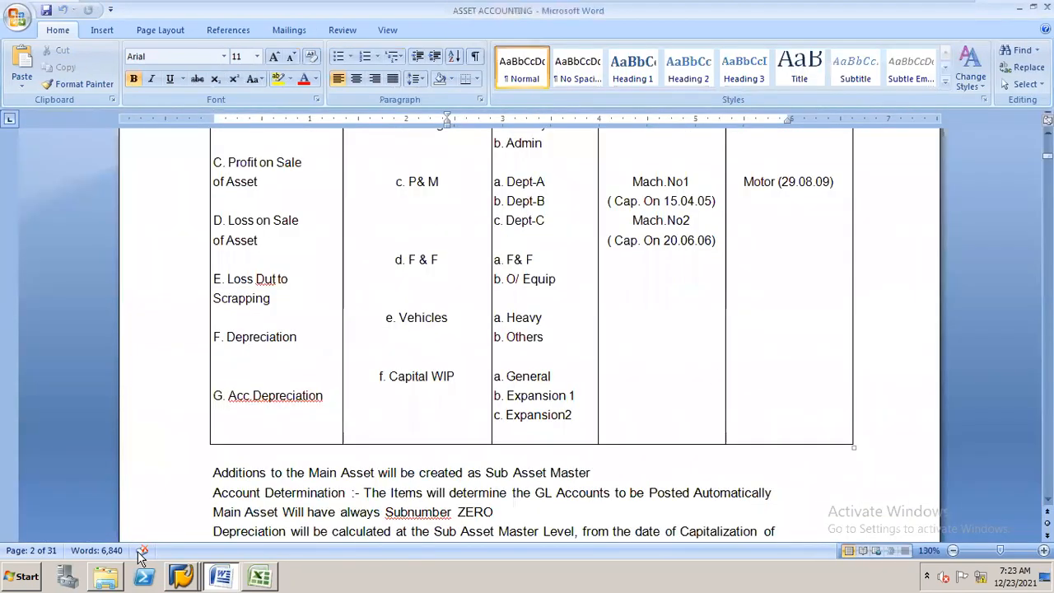
mouse_move(182, 577)
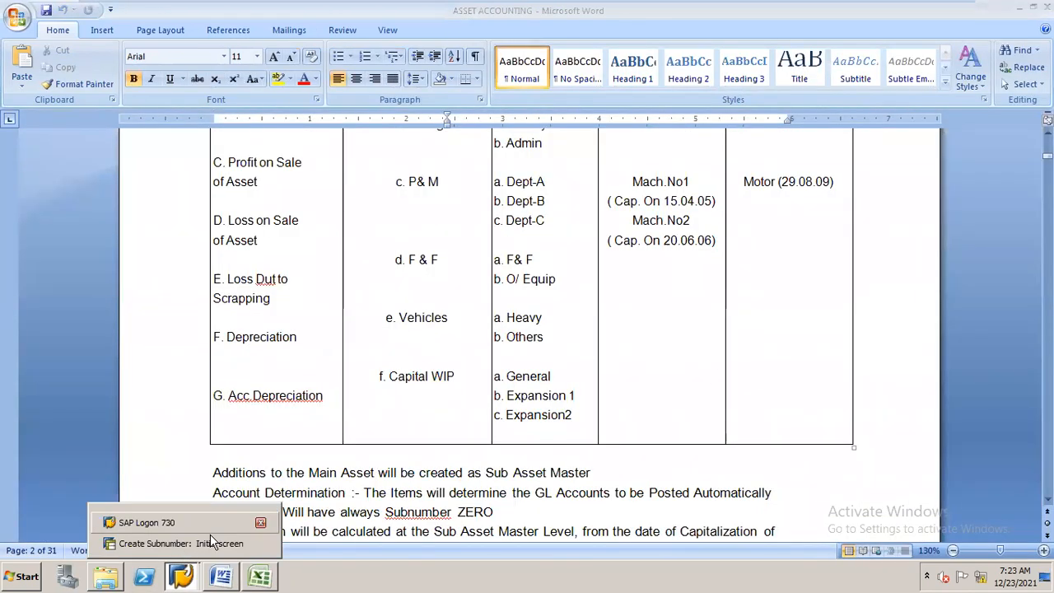
left_click(215, 544)
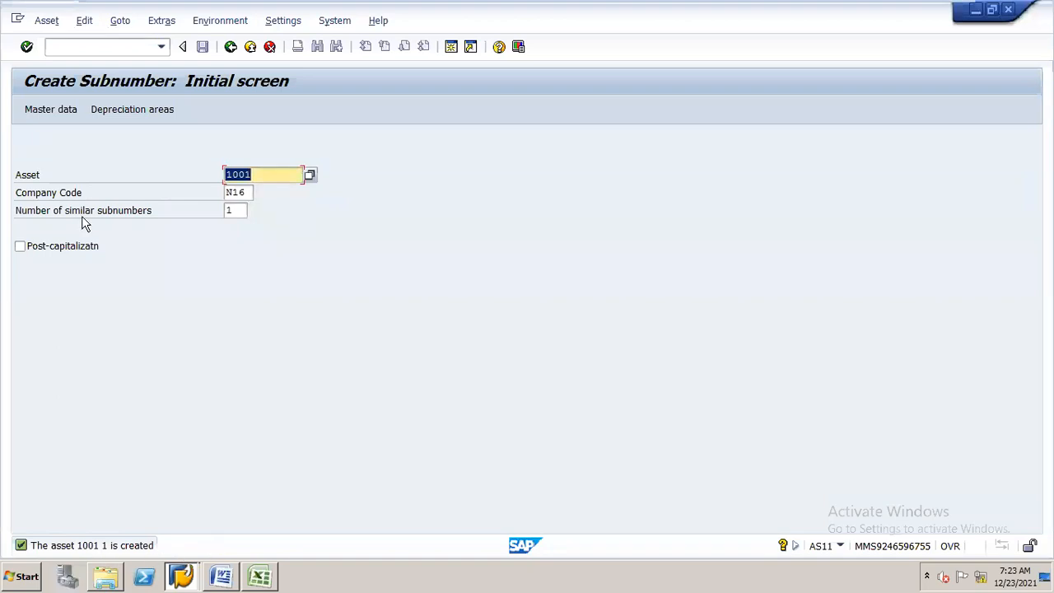
left_click(137, 47)
type("/")
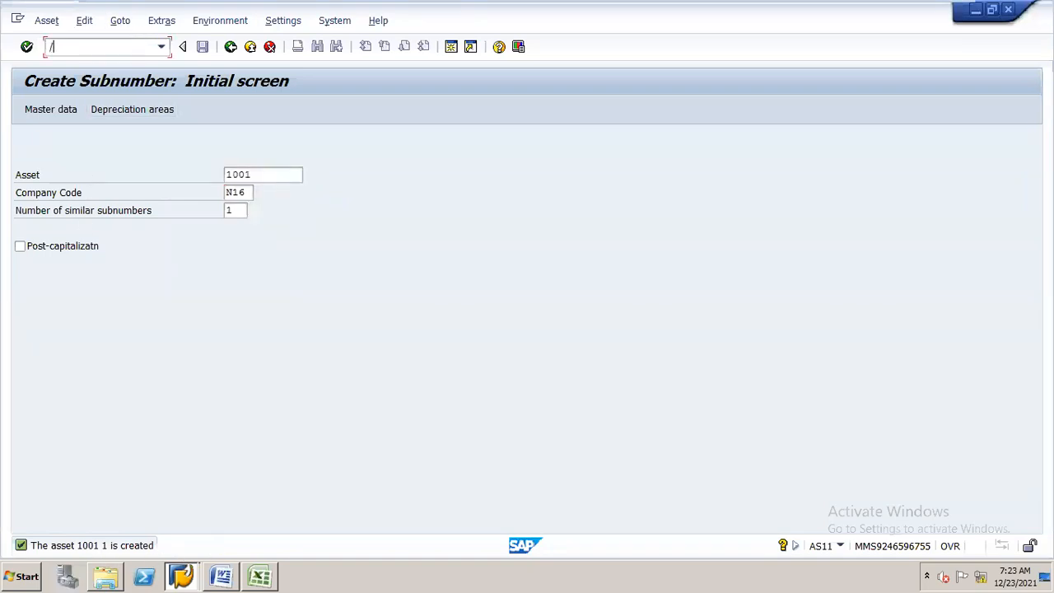
type("NAS01")
key("Return")
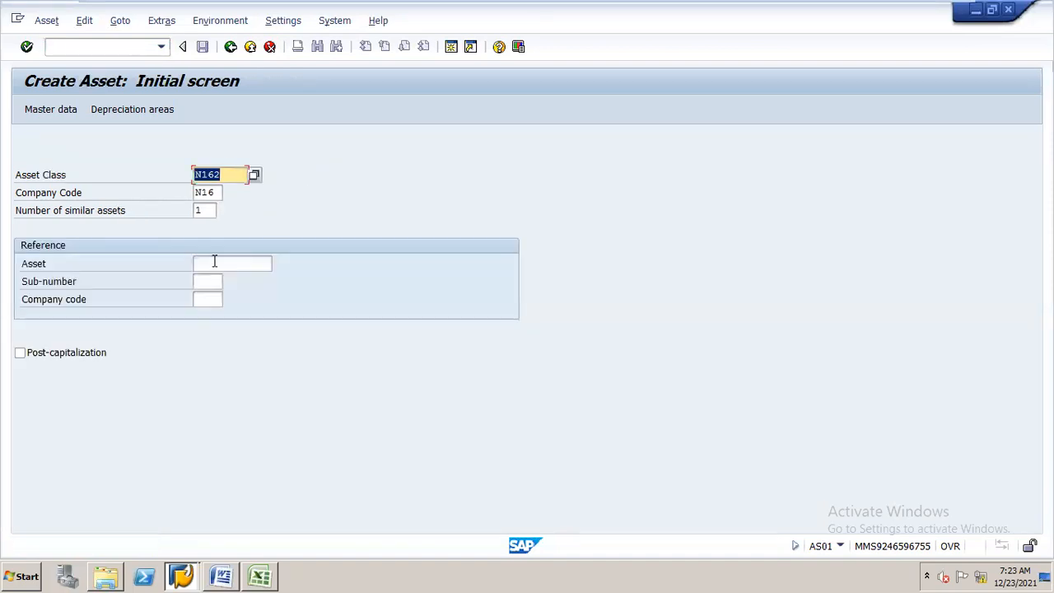
Choose asset class N163 vehicles from the company code N16 class list and continue to the asset's master data.
left_click(253, 175)
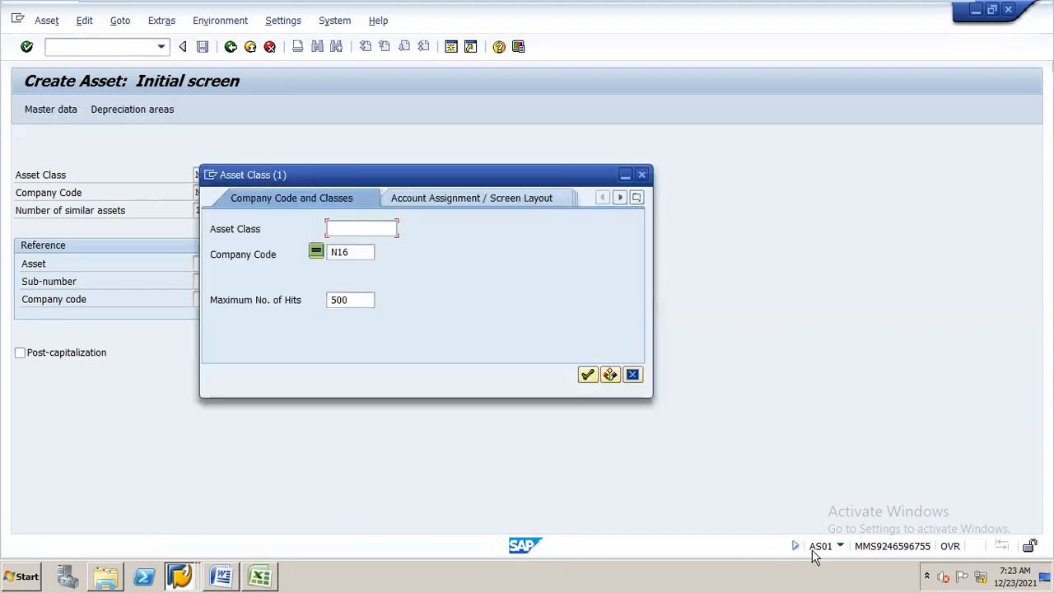
key("Return")
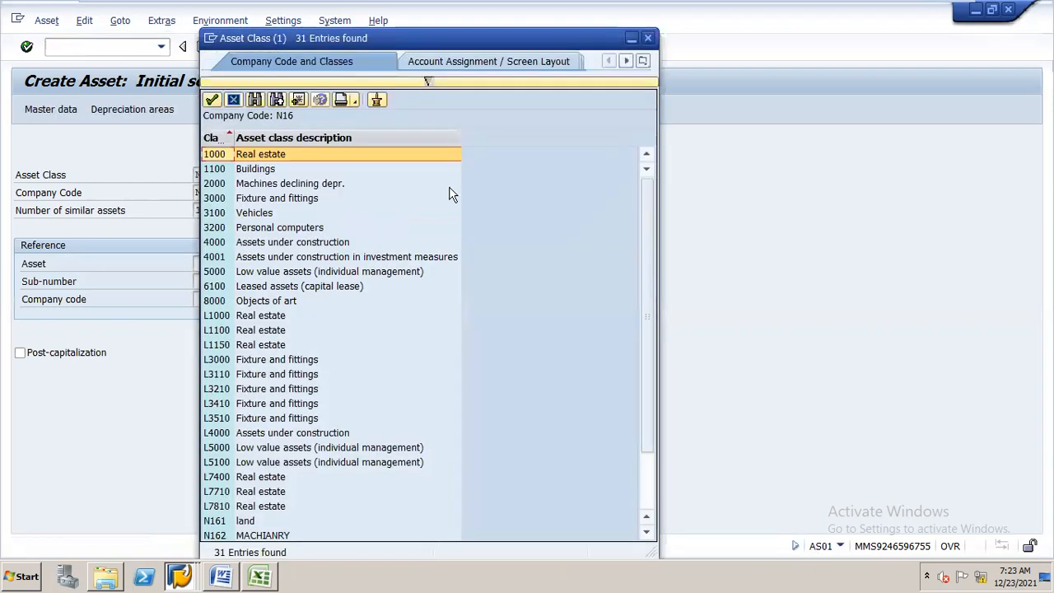
left_click(646, 532)
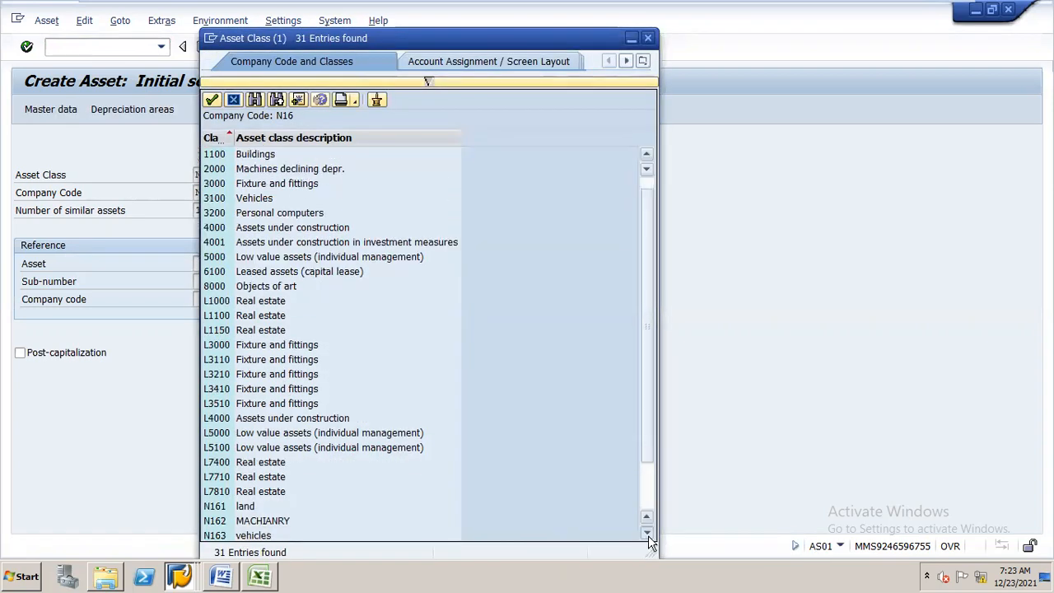
left_click(648, 533)
left_click(647, 533)
left_click(647, 533)
double_click(242, 495)
key("Return")
Enter the asset description CAR FOR N16 and set its capitalization date to 01.05.2021.
type("CAR FOR NN")
key("BackSpace")
type("16")
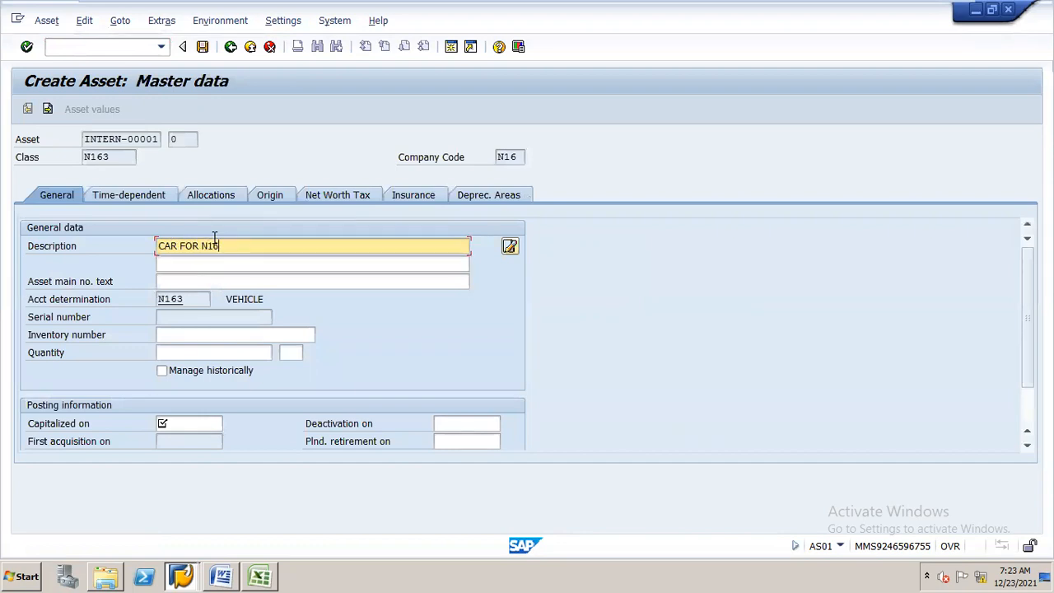
left_click(216, 422)
type("01.04")
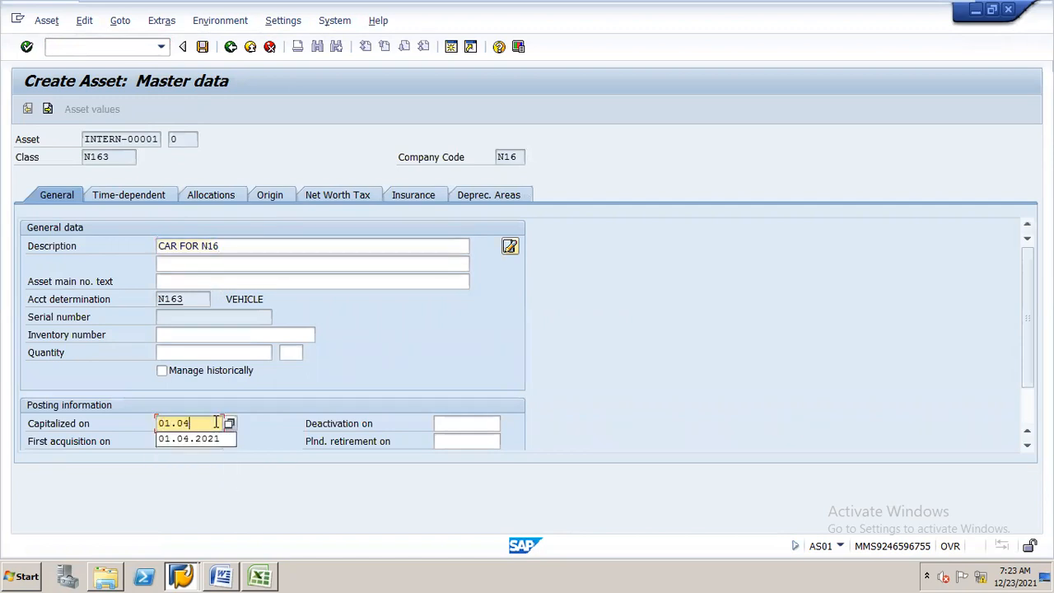
key("BackSpace")
key("BackSpace")
type("05.2021")
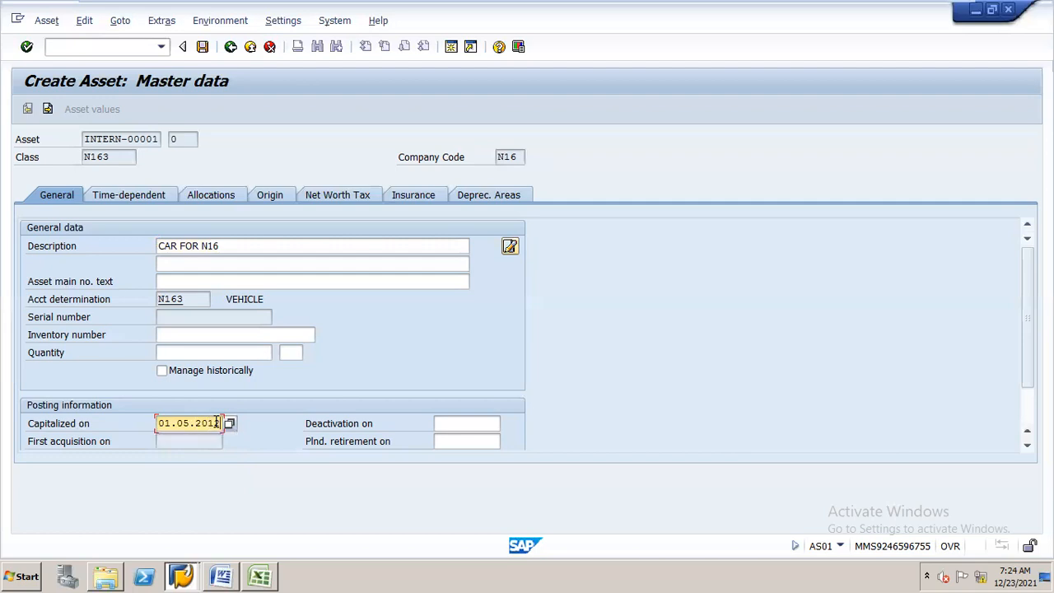
key("BackSpace")
type("21")
key("BackSpace")
type("1")
Assign cost center DEPT A in the car asset's time-dependent data.
left_click(165, 201)
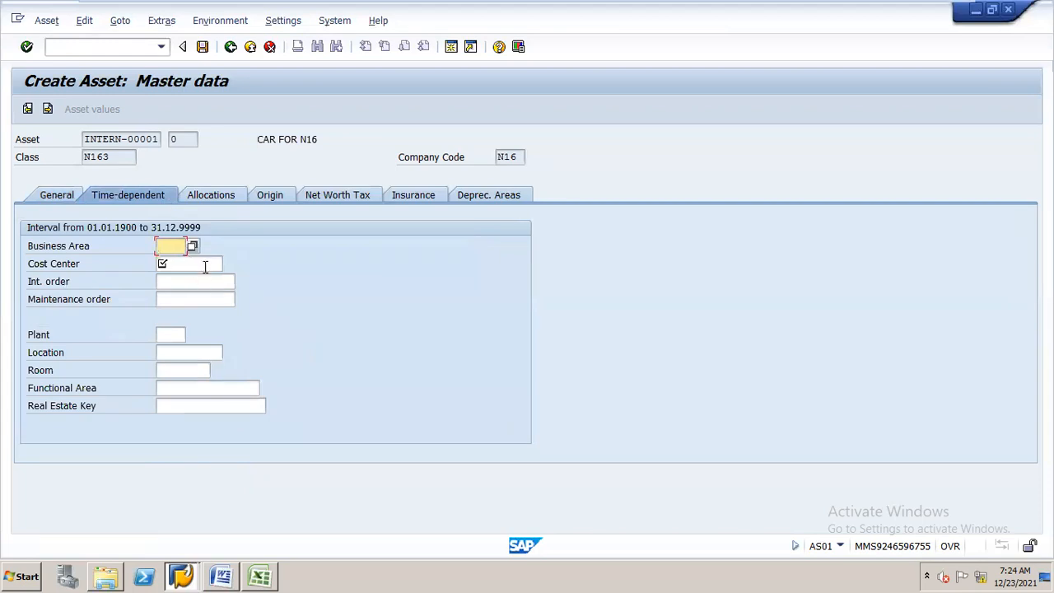
left_click(205, 265)
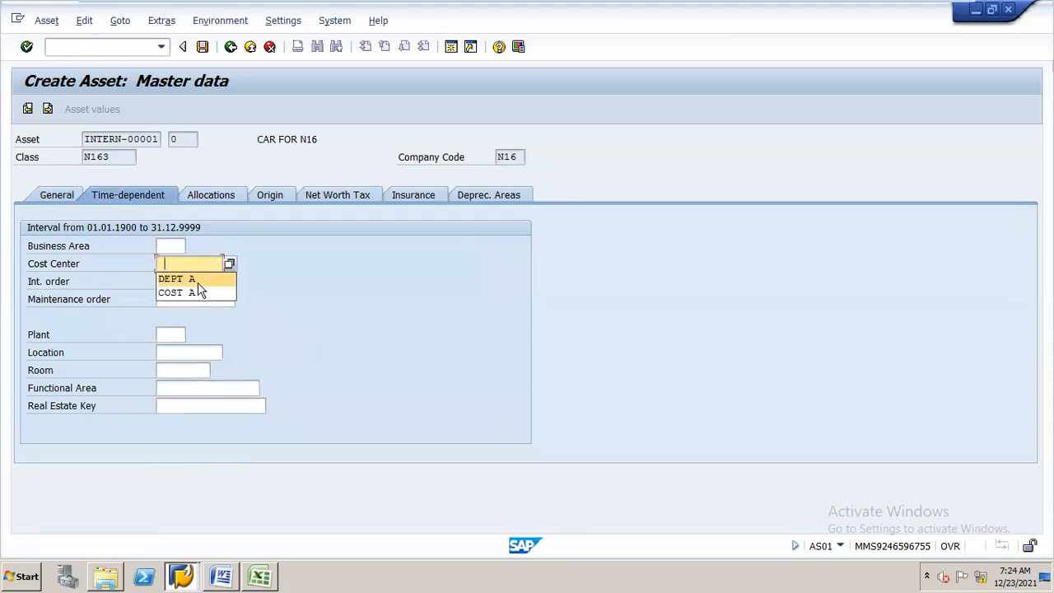
left_click(200, 280)
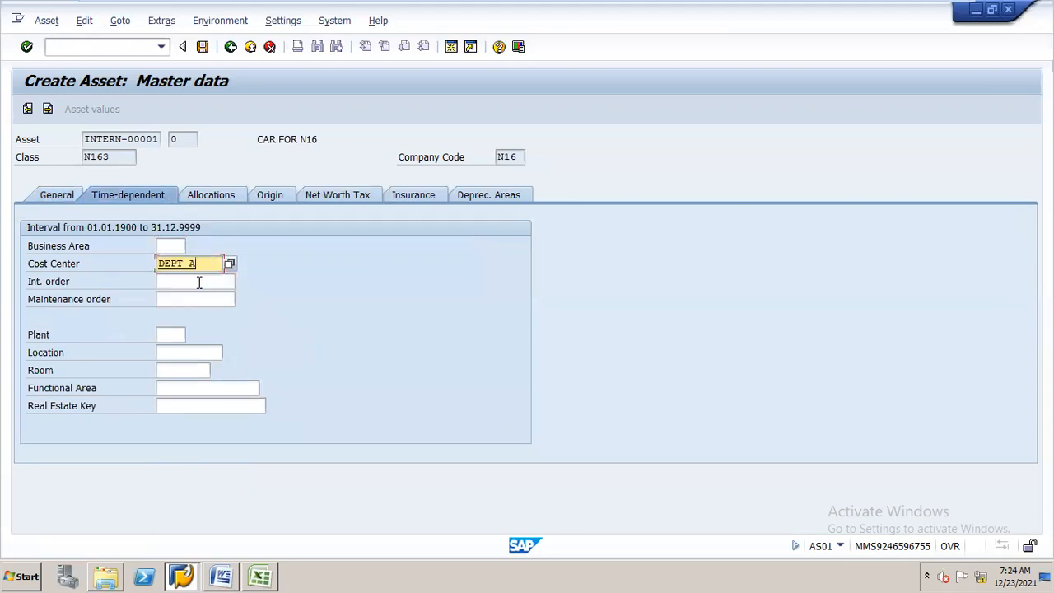
Set the car's book depreciation to key N16, useful life 3 and ordinary depreciation start 01.05.2021, and save the asset.
left_click(502, 195)
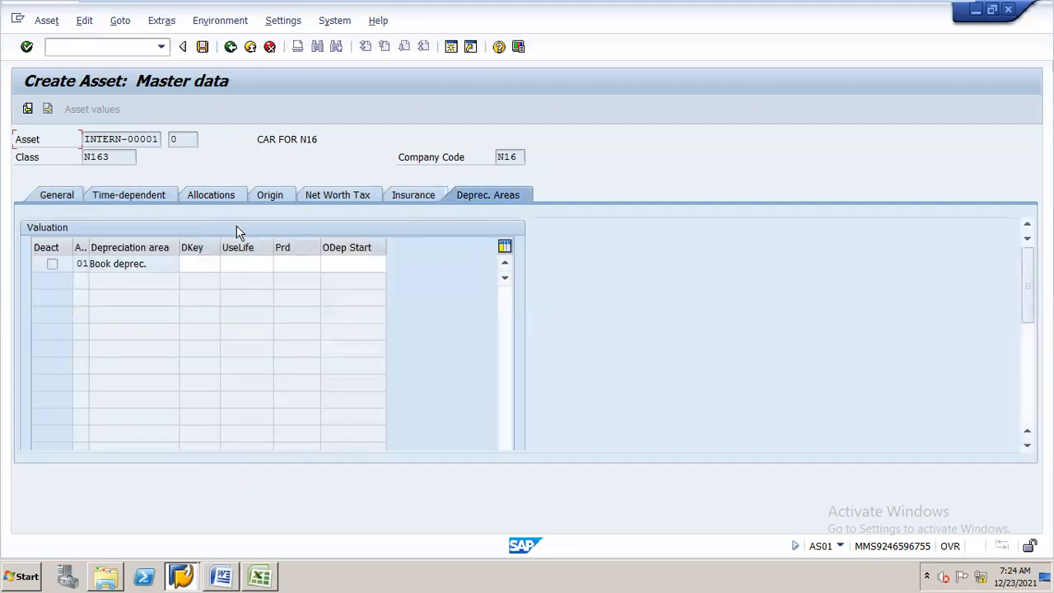
left_click(211, 263)
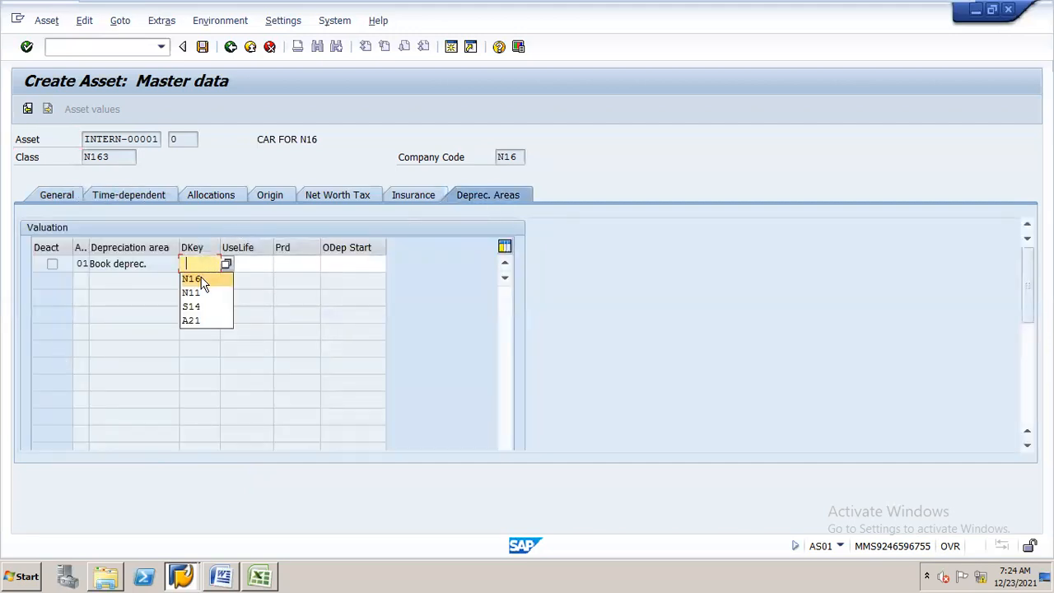
left_click(205, 279)
left_click(255, 262)
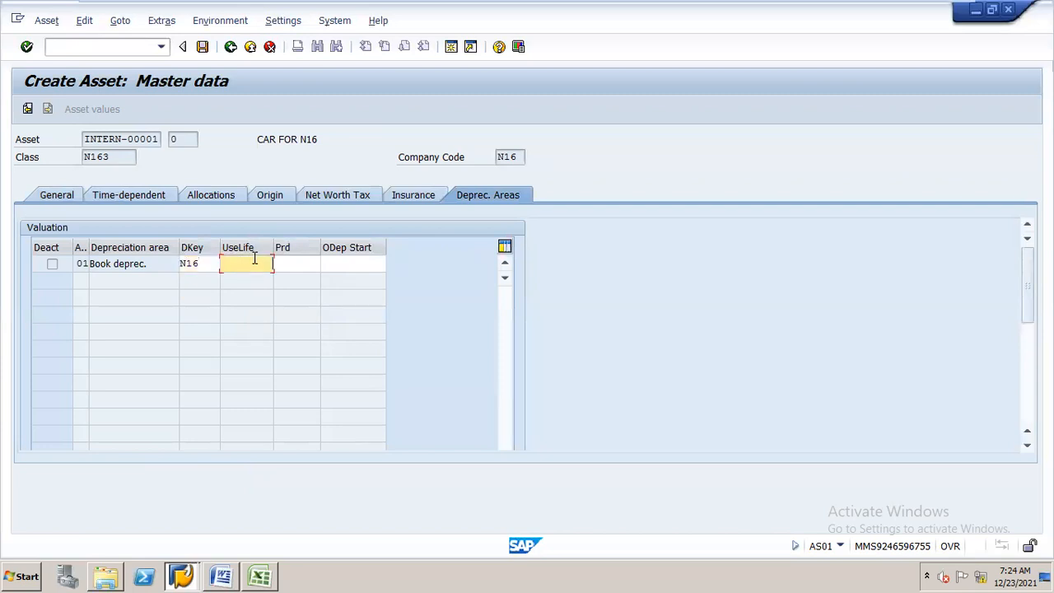
type("3")
key("Tab")
key("Tab")
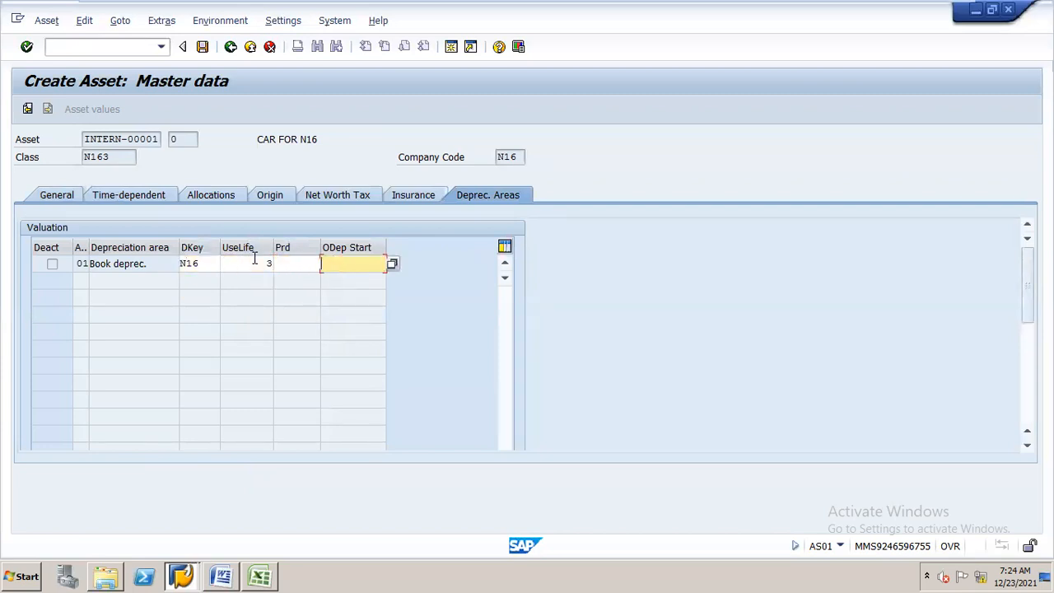
type("01.05.202")
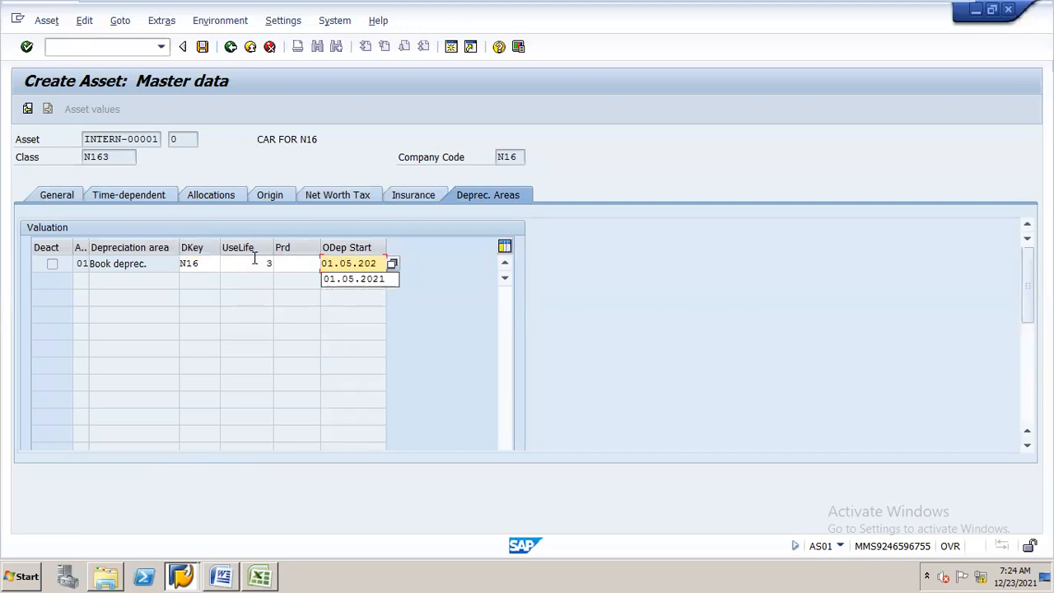
type("1")
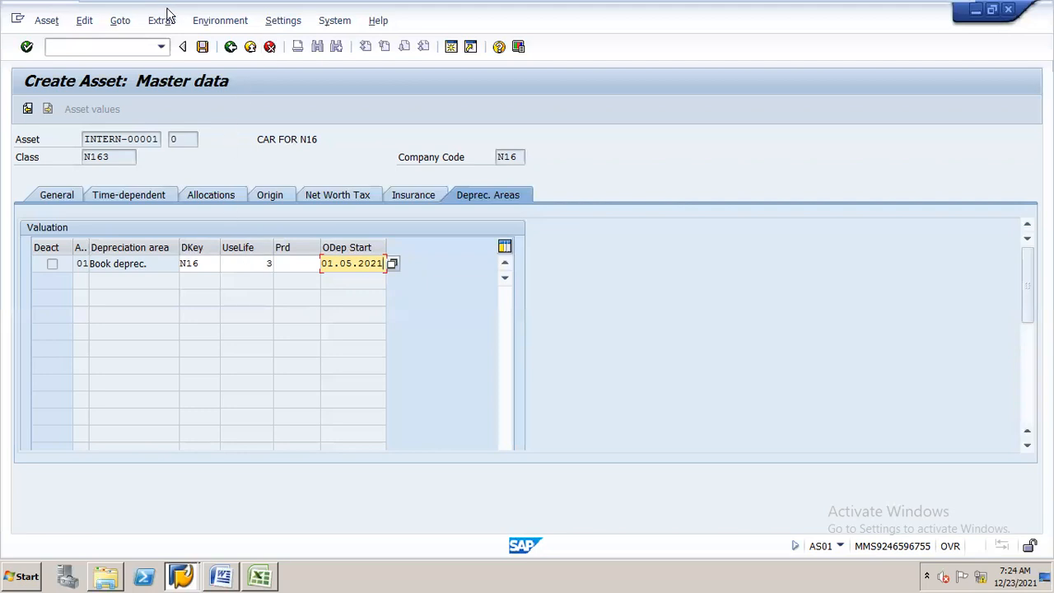
left_click(203, 47)
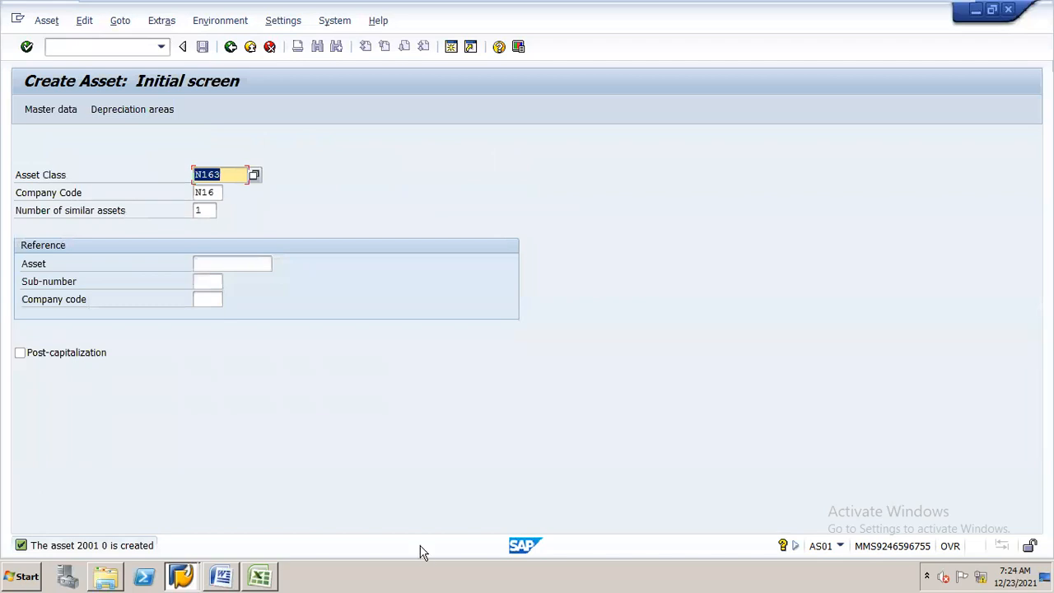
Enter N16 in cell H94 of the machinery row in the ROUGH GL workbook, and minimise the virtual machine window.
left_click(261, 573)
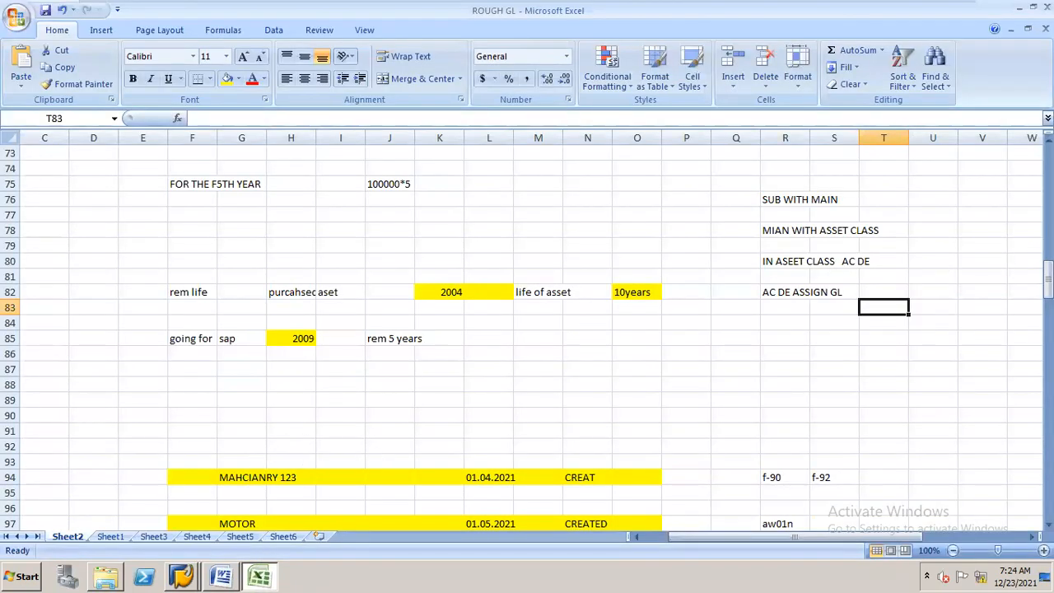
left_click_drag(1047, 273, 1047, 284)
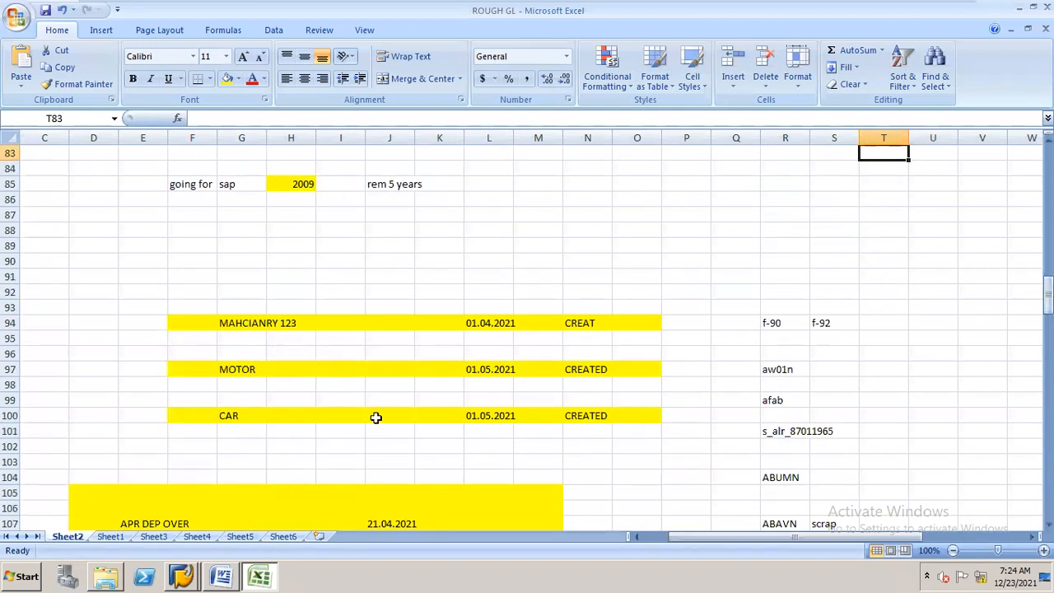
double_click(302, 323)
type("N16")
key("Return")
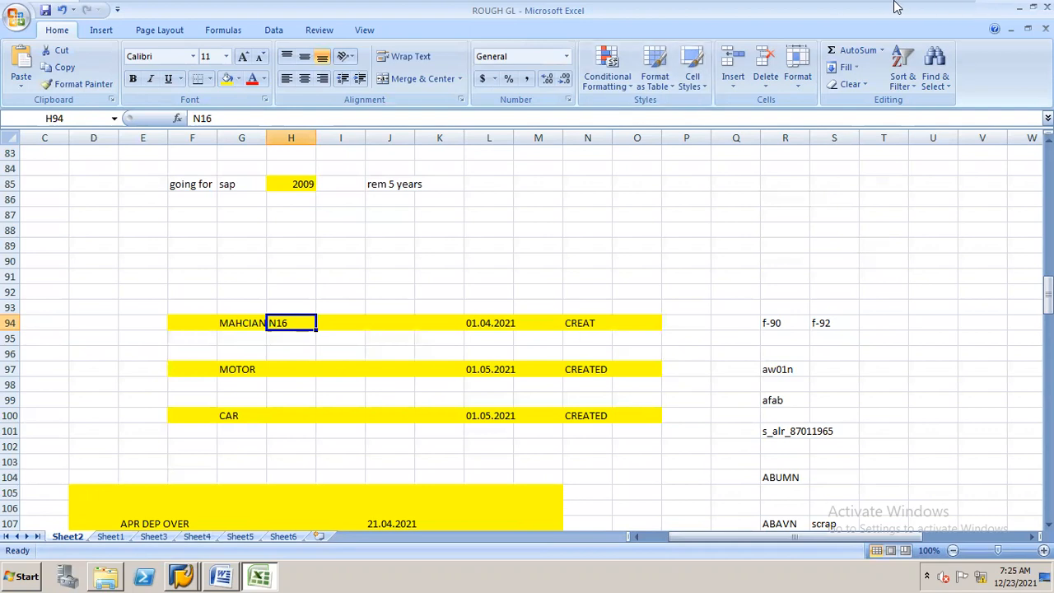
mouse_move(898, 4)
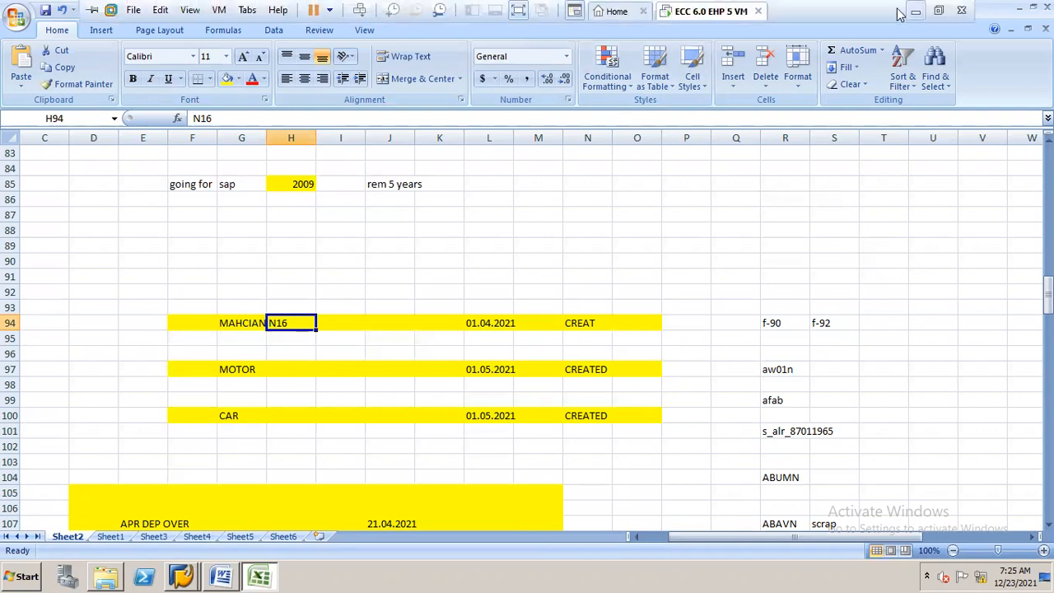
left_click(917, 11)
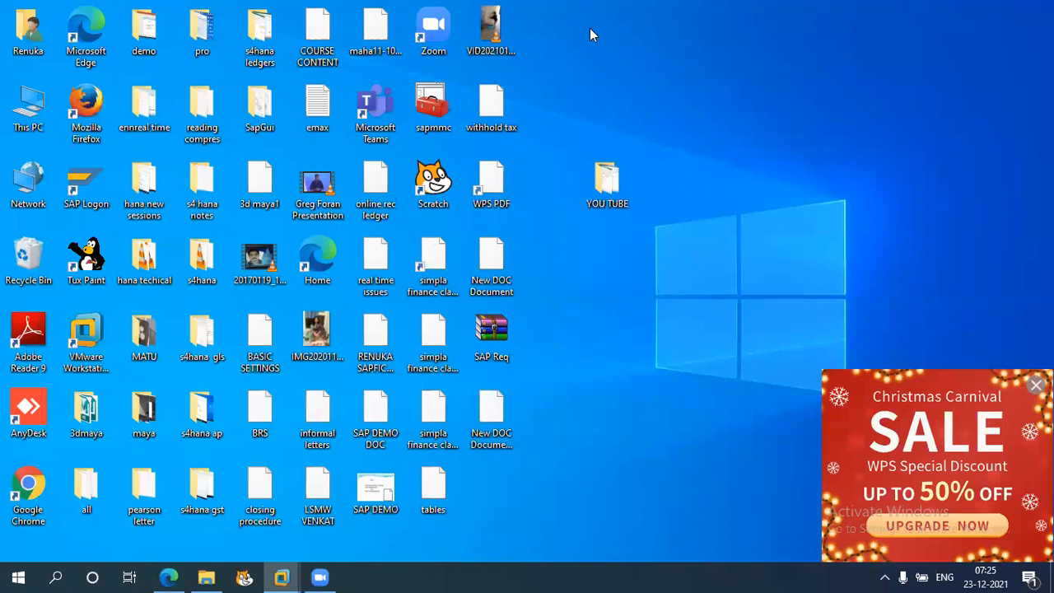